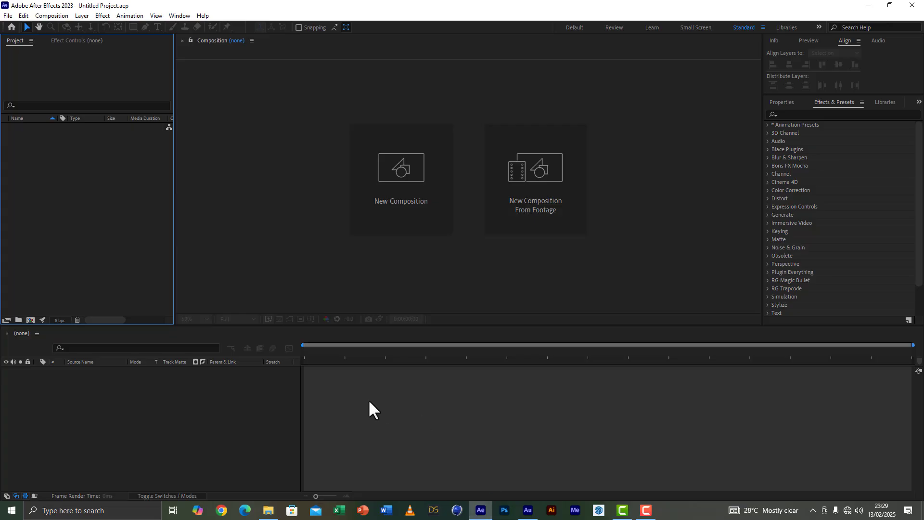
# Step: Create a 1920x1080 composition named "scene 1" with a duration of 20 seconds
pyautogui.click(399, 166)
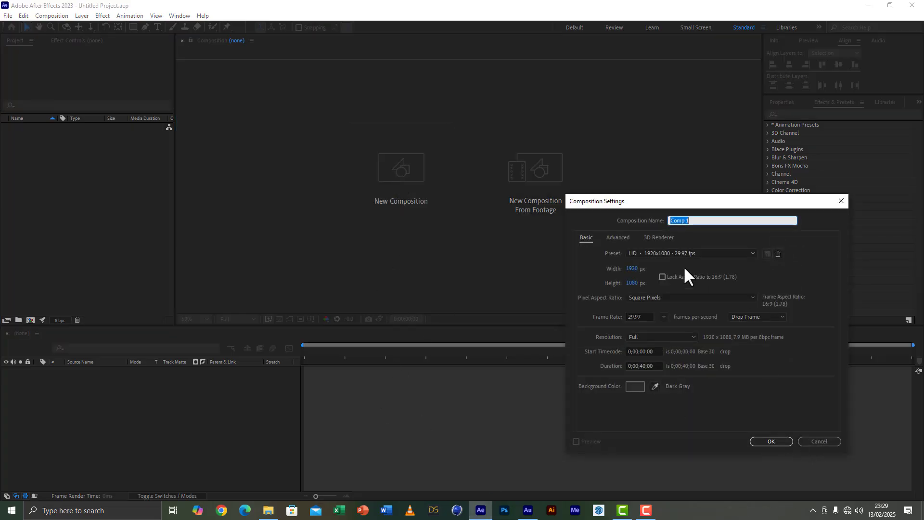
pyautogui.write('scene')
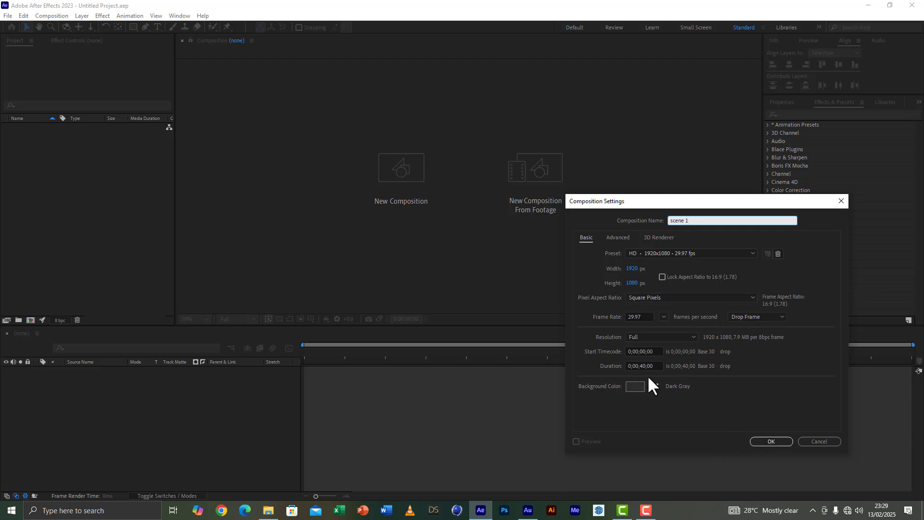
pyautogui.click(642, 366)
pyautogui.press('BackSpace')
pyautogui.write('2')
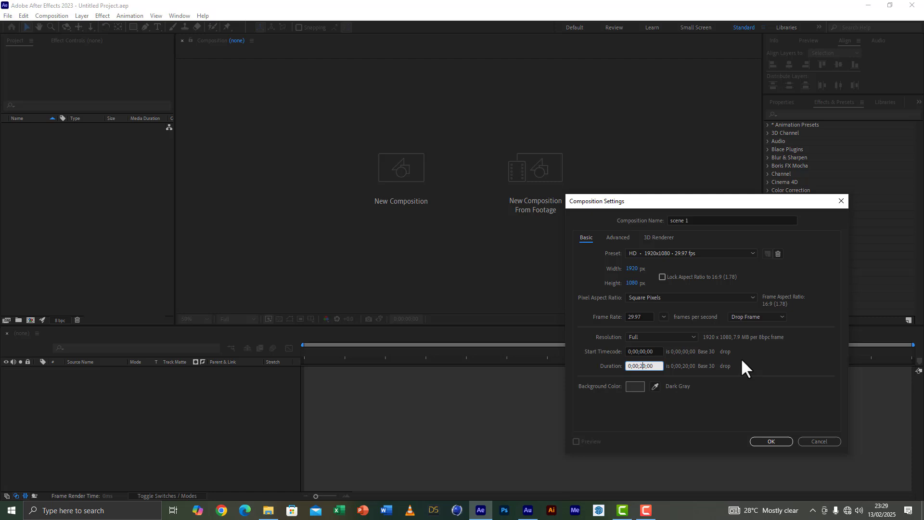
pyautogui.click(772, 442)
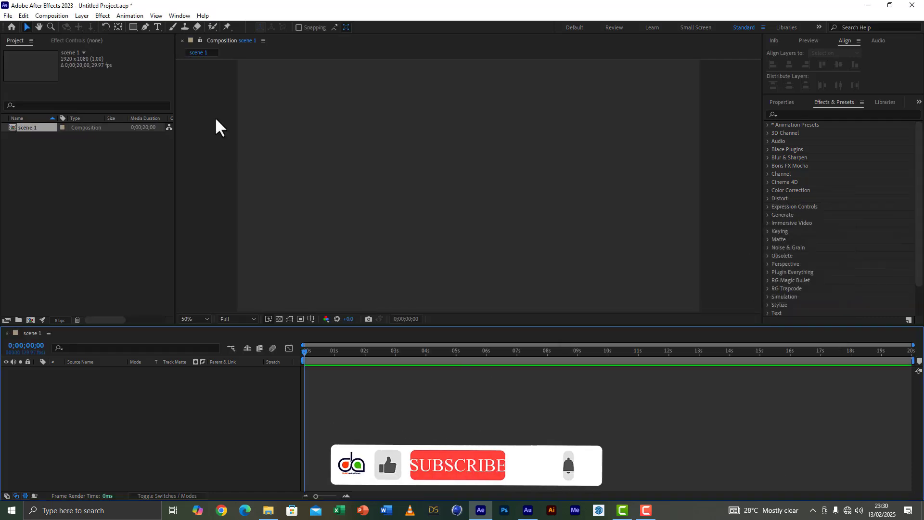
# Step: Draw a large white circle near the middle of the composition with the Ellipse Tool
pyautogui.click(133, 27)
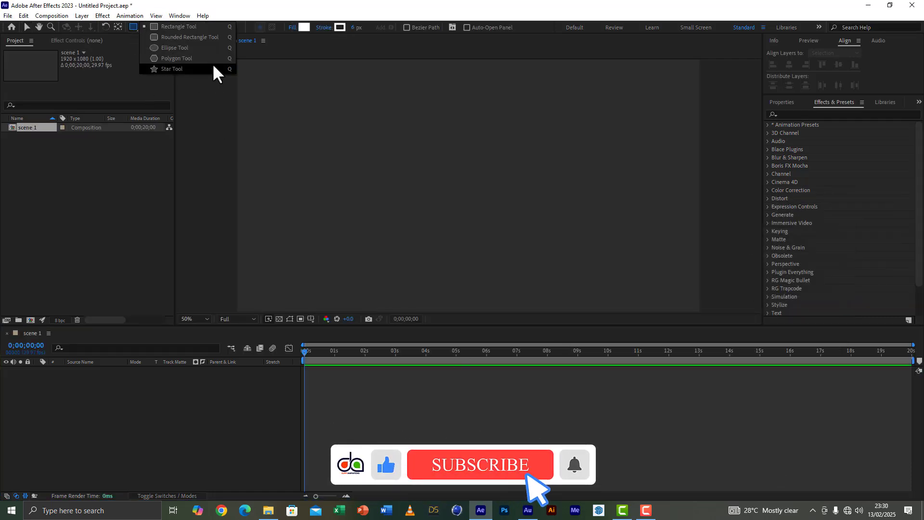
pyautogui.click(185, 48)
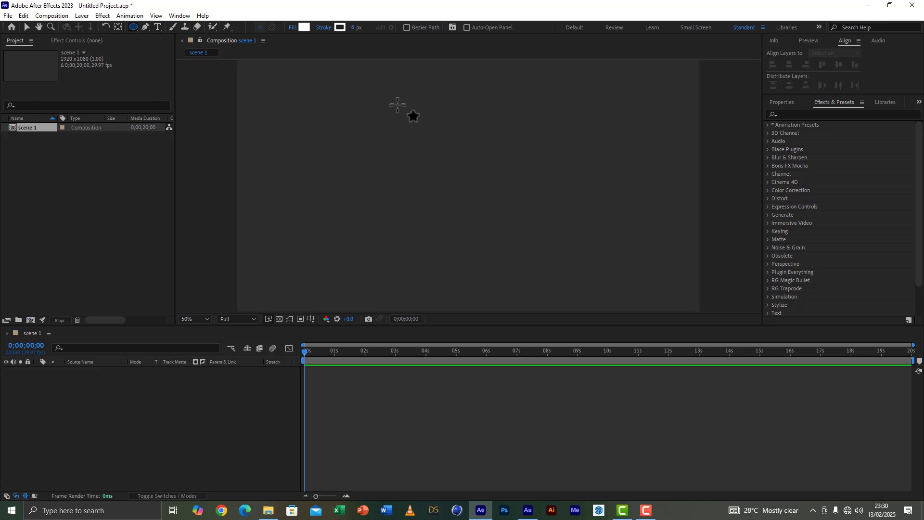
pyautogui.moveTo(390, 90); pyautogui.dragTo(575, 280)
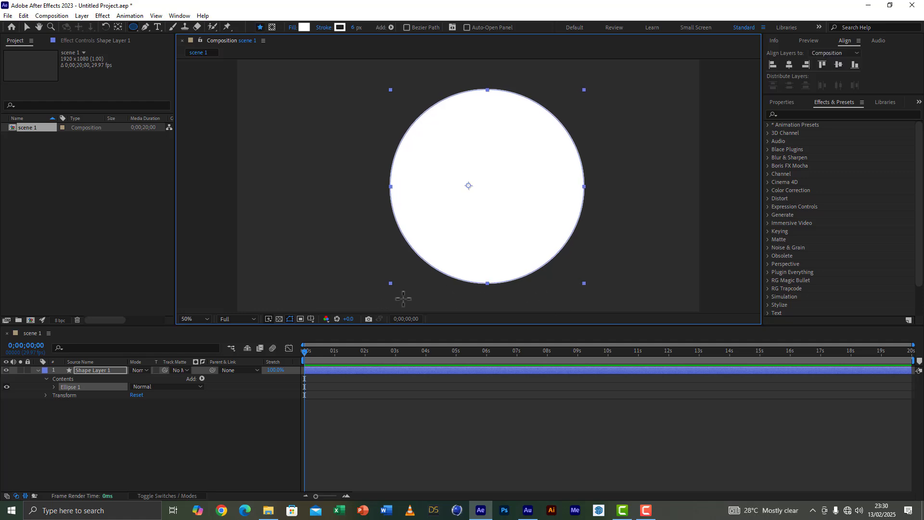
# Step: Center the circle's anchor point in its layer content and align the circle horizontally and vertically to the composition's center
pyautogui.click(82, 15)
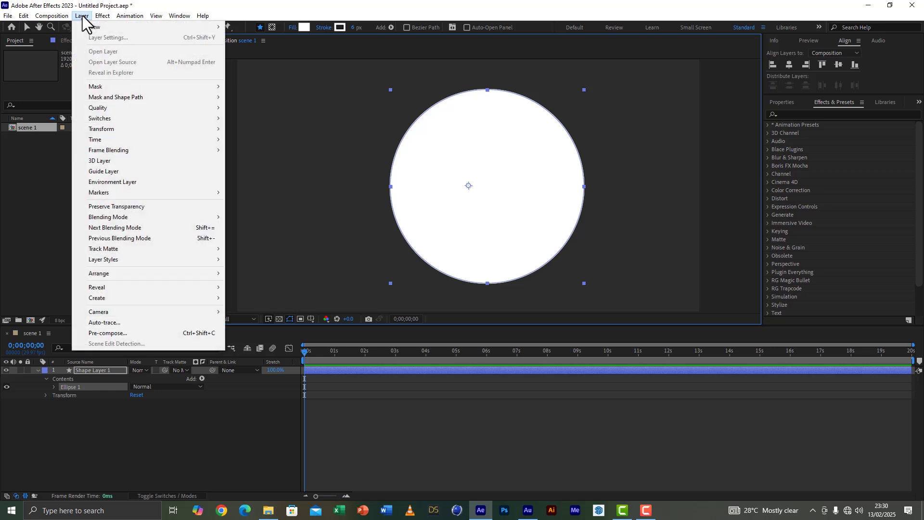
pyautogui.moveTo(108, 128)
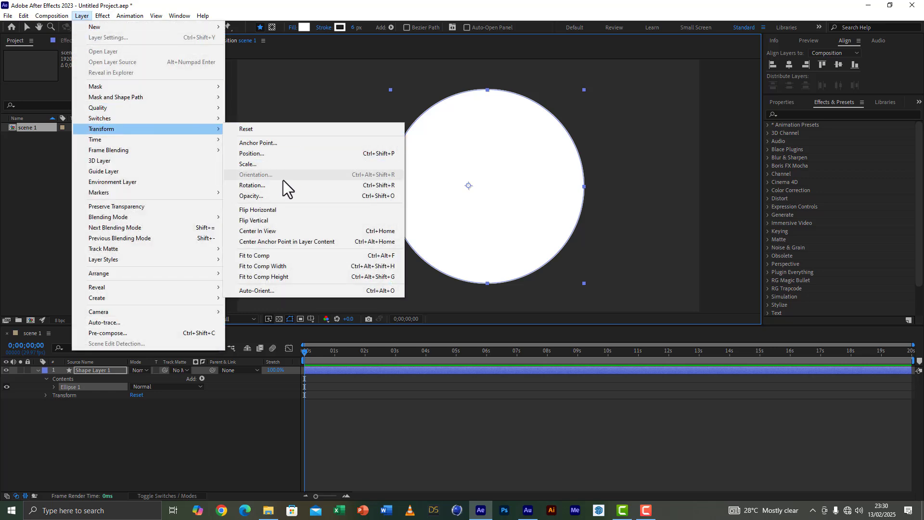
pyautogui.click(265, 244)
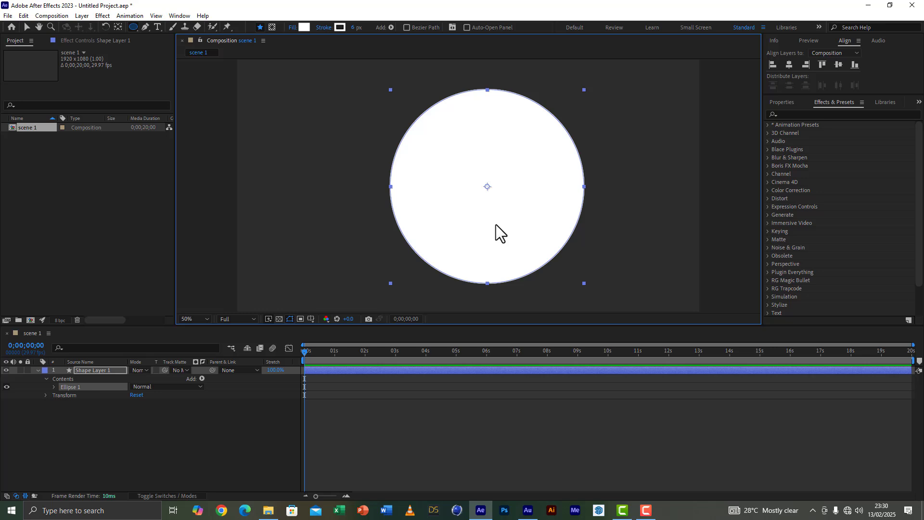
pyautogui.click(27, 27)
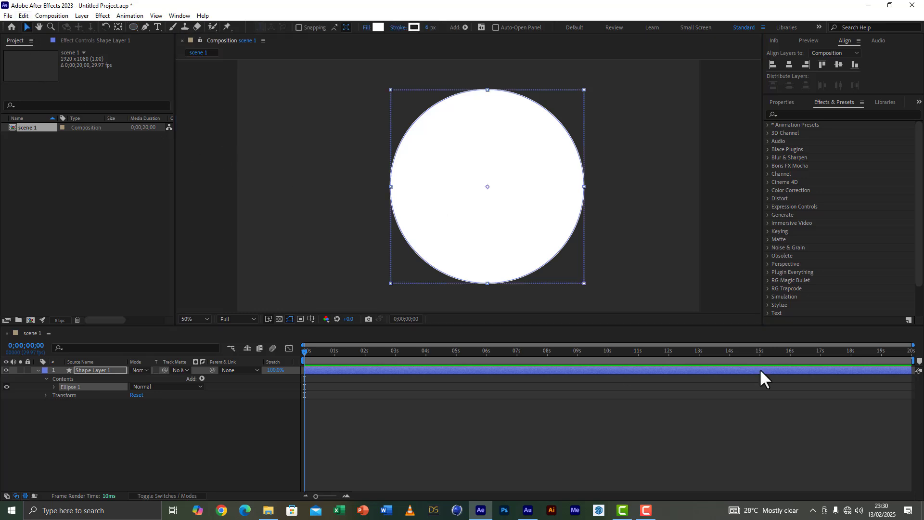
pyautogui.click(790, 65)
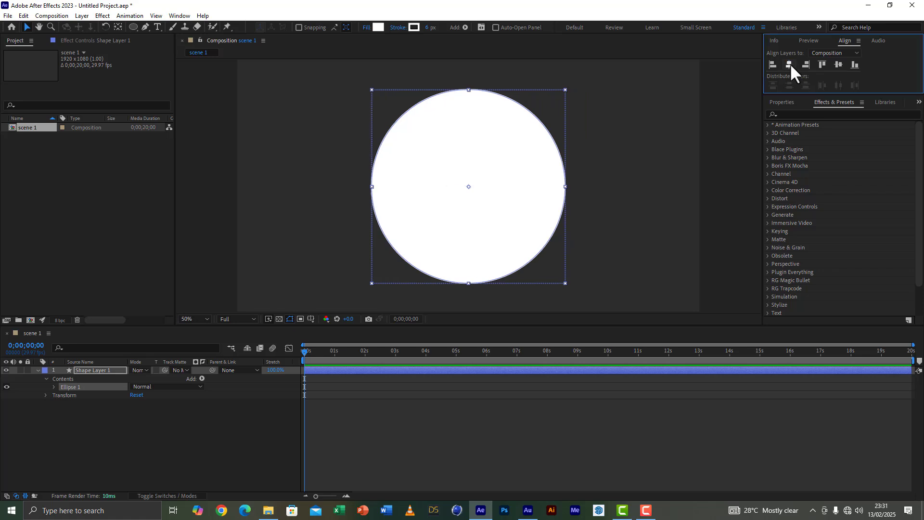
pyautogui.click(838, 63)
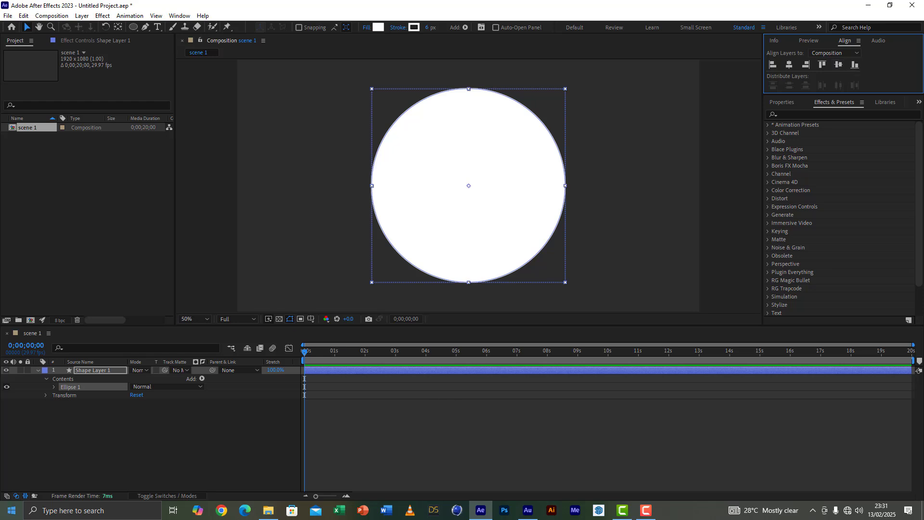
# Step: Add a Gradient Overlay layer style to the circle's shape layer
pyautogui.click(38, 370)
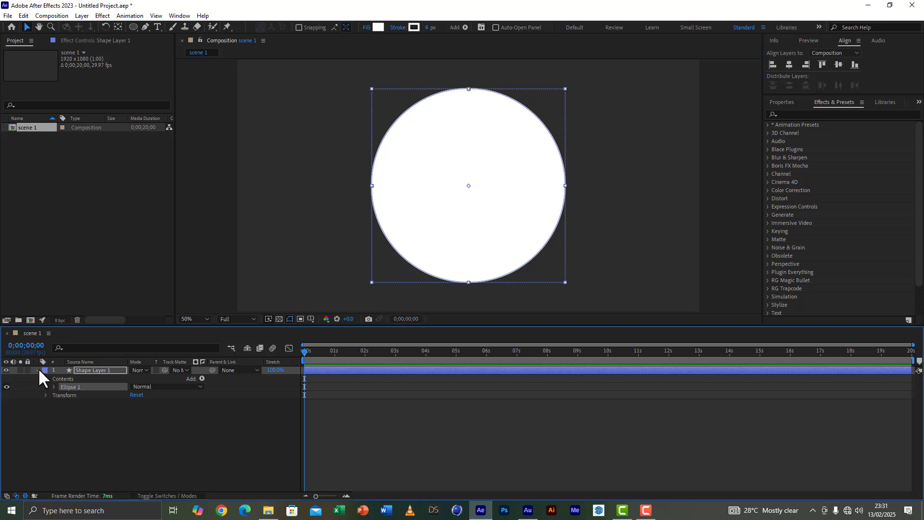
pyautogui.rightClick(90, 368)
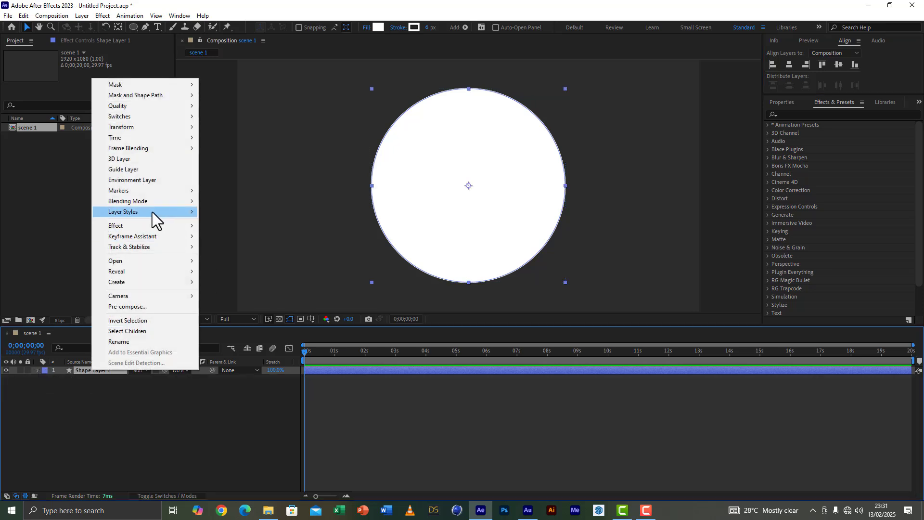
pyautogui.moveTo(152, 211)
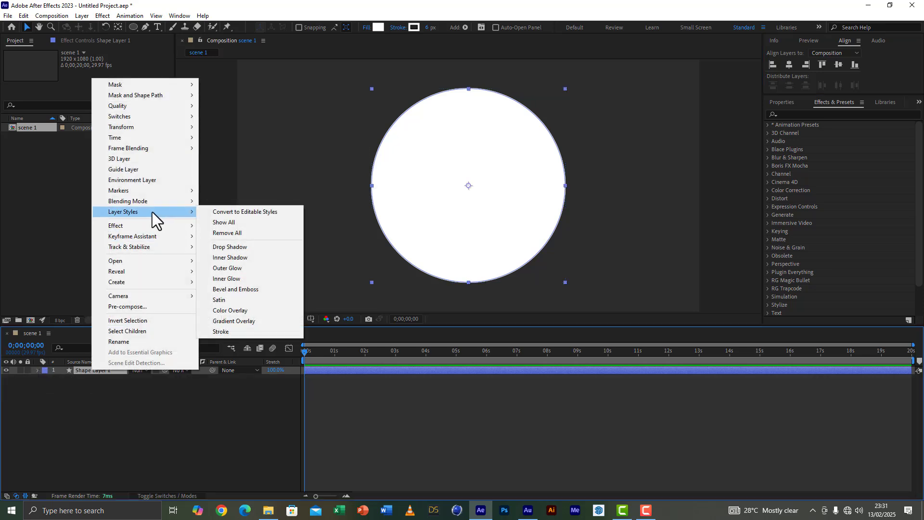
pyautogui.click(243, 323)
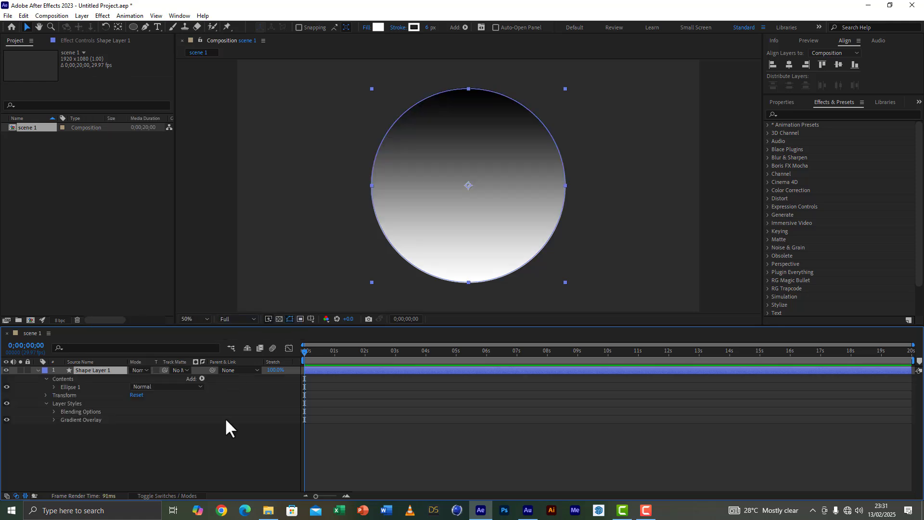
# Step: Set the circle's gradient overlay angle to 6 degrees
pyautogui.click(54, 419)
pyautogui.scroll(-1, 52, 418)
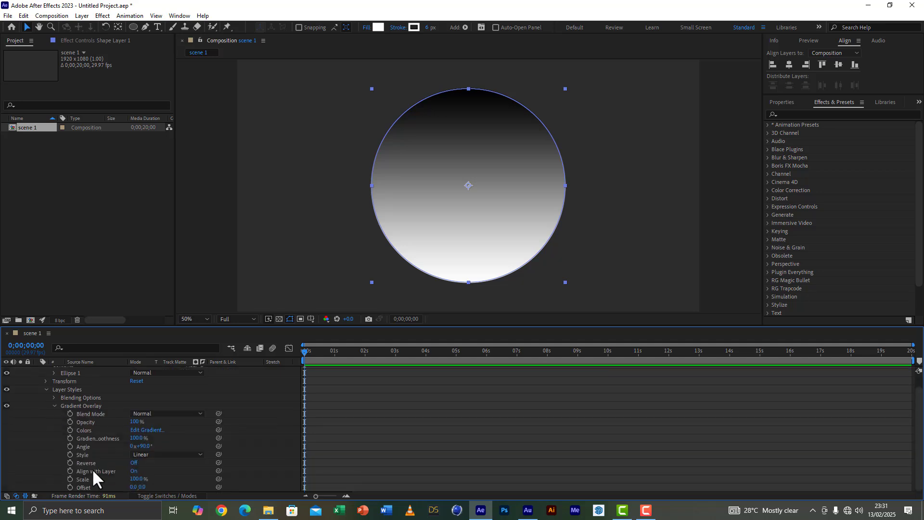
pyautogui.click(148, 446)
pyautogui.write('6')
pyautogui.click(258, 439)
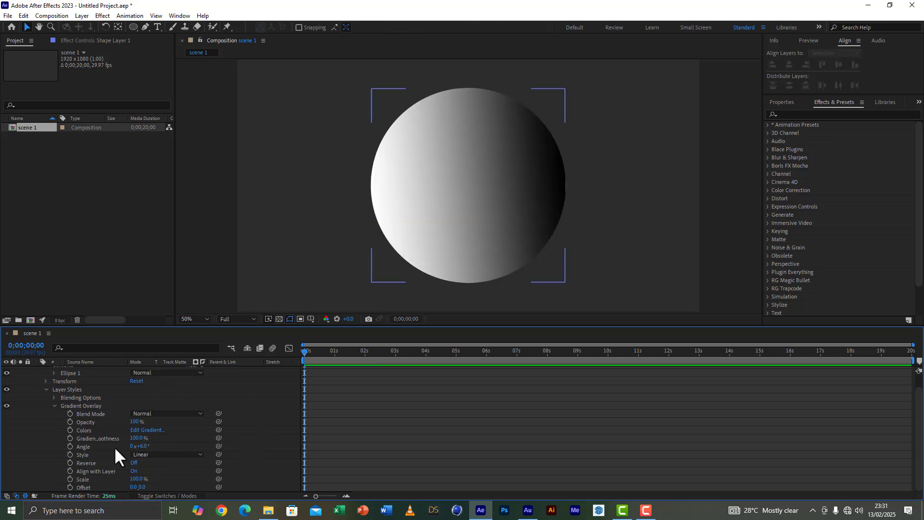
# Step: Move the gradient overlay's black color stop to 88.5% and lighten it to dark gray 474747
pyautogui.click(147, 430)
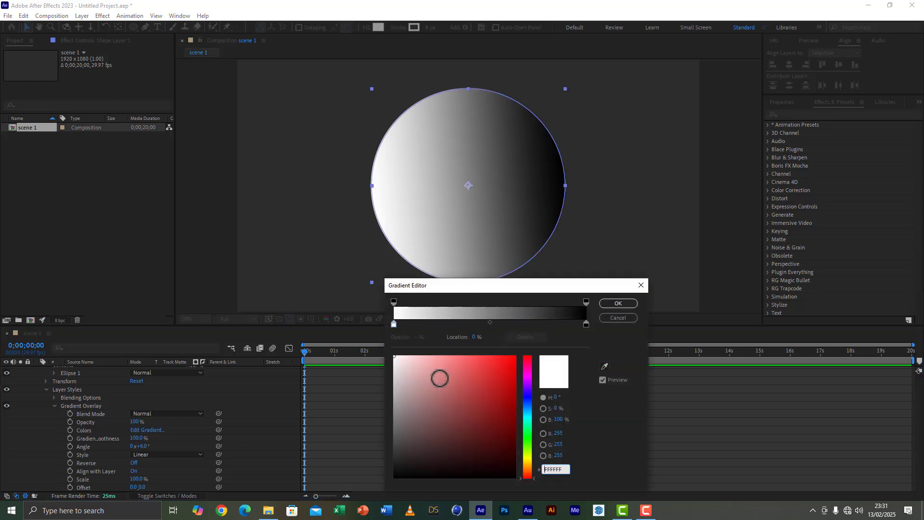
pyautogui.moveTo(585, 323); pyautogui.dragTo(563, 323)
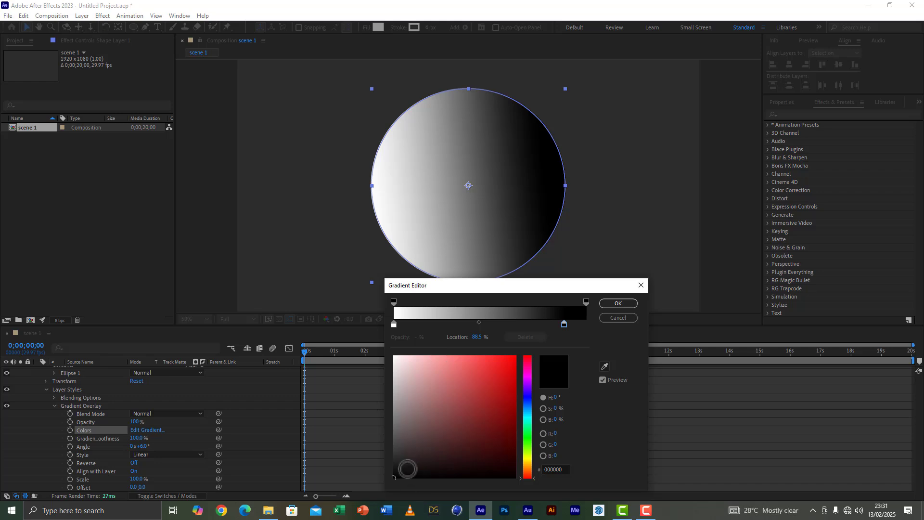
pyautogui.moveTo(400, 447); pyautogui.dragTo(376, 444)
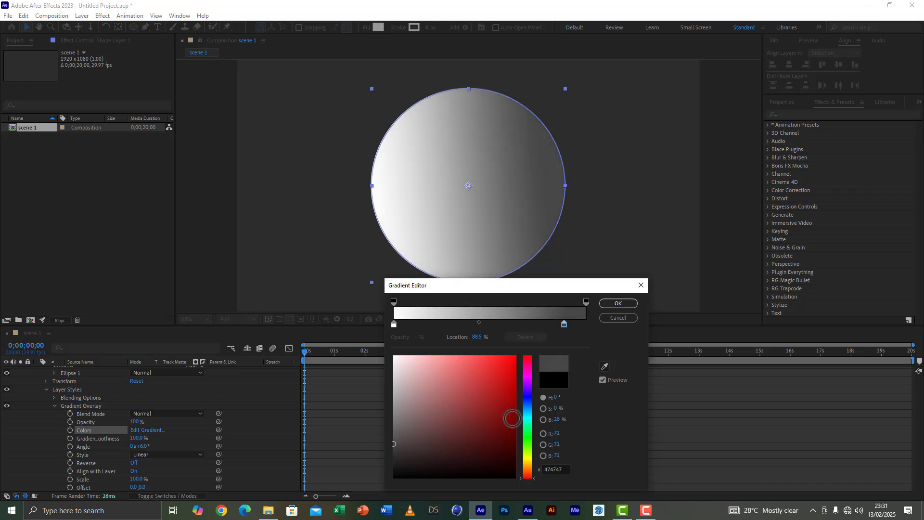
# Step: Change the gradient's white starting stop to bright blue 00A8FF
pyautogui.click(393, 324)
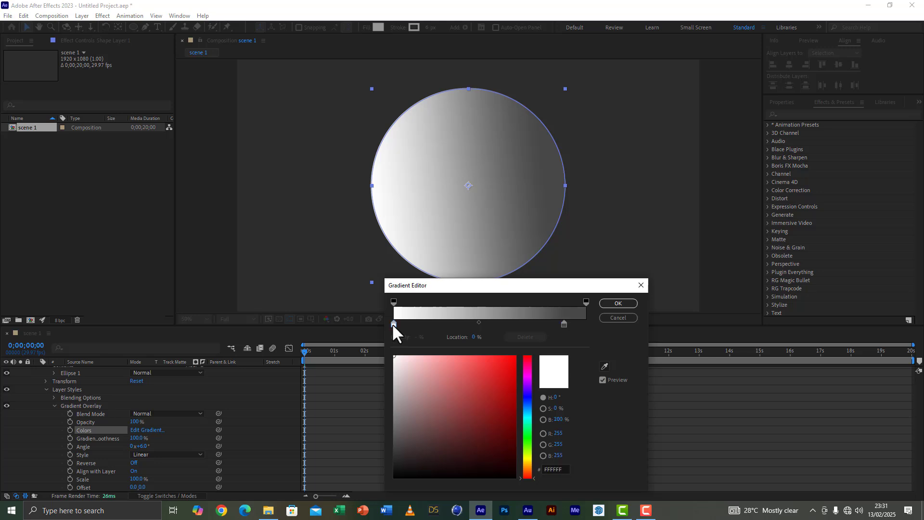
pyautogui.click(529, 410)
pyautogui.click(516, 357)
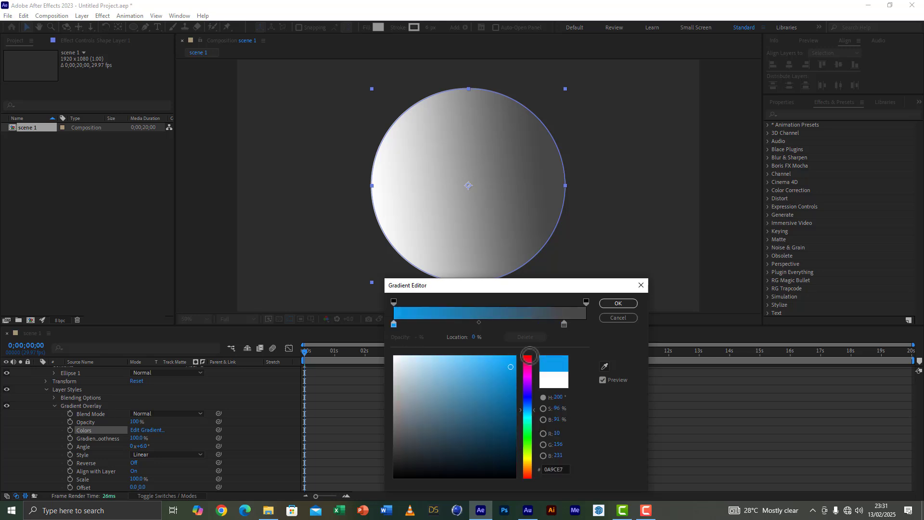
# Step: Recolor the gradient's gray end stop to very dark blue 001D2E and accept the gradient
pyautogui.click(563, 323)
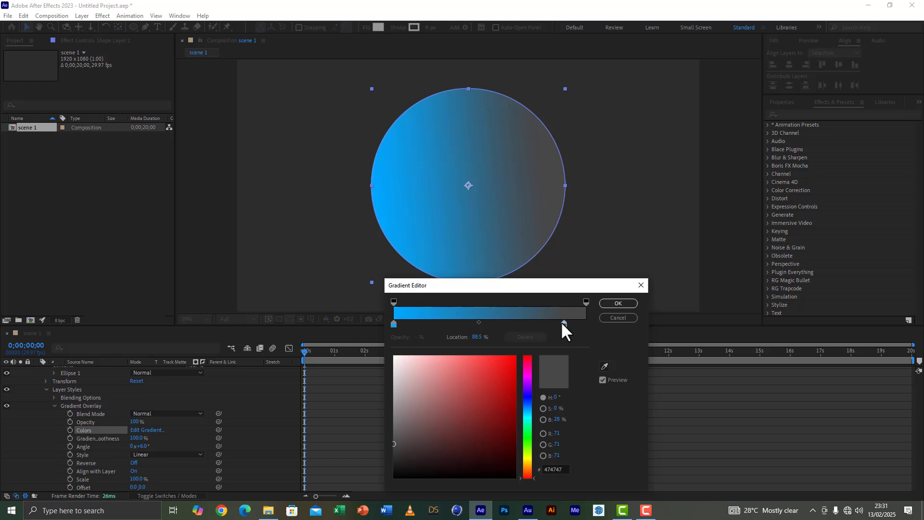
pyautogui.click(527, 409)
pyautogui.moveTo(504, 386)
pyautogui.mouseDown()
pyautogui.moveTo(516, 446)
pyautogui.moveTo(552, 463)
pyautogui.moveTo(554, 455)
pyautogui.mouseUp()
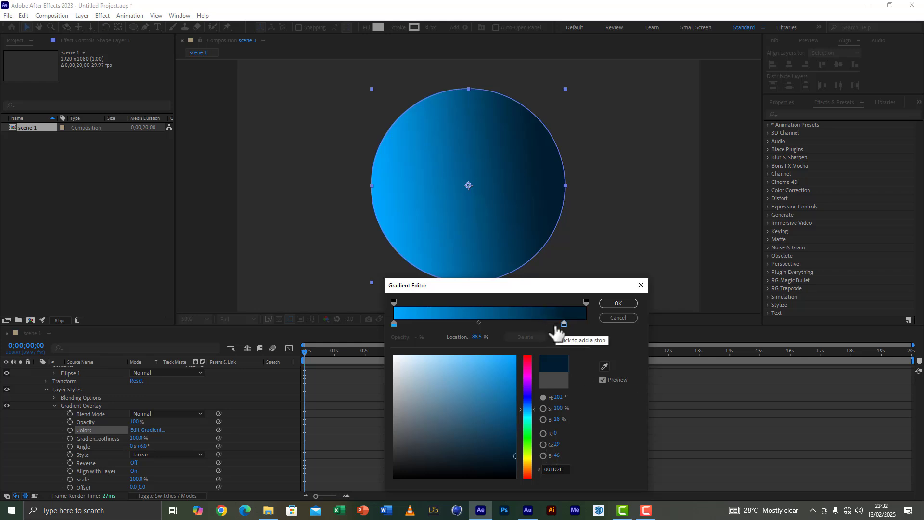
pyautogui.click(478, 322)
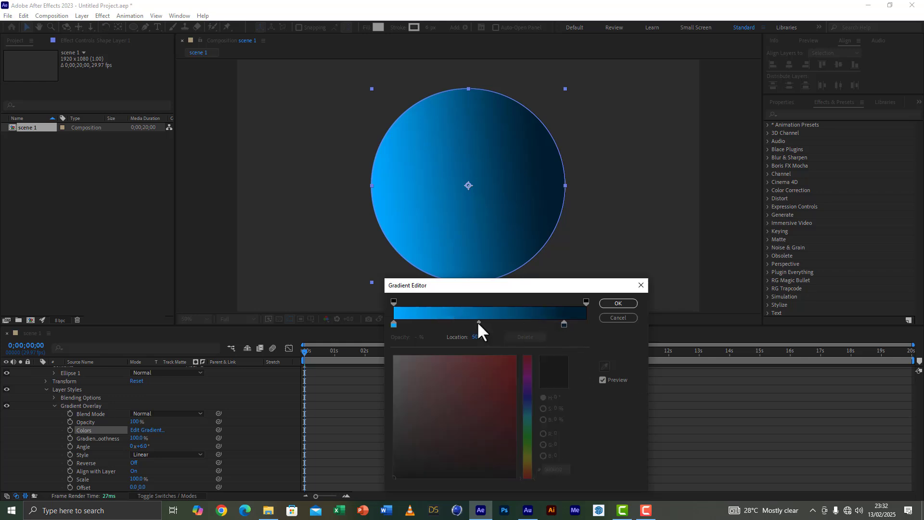
pyautogui.click(618, 304)
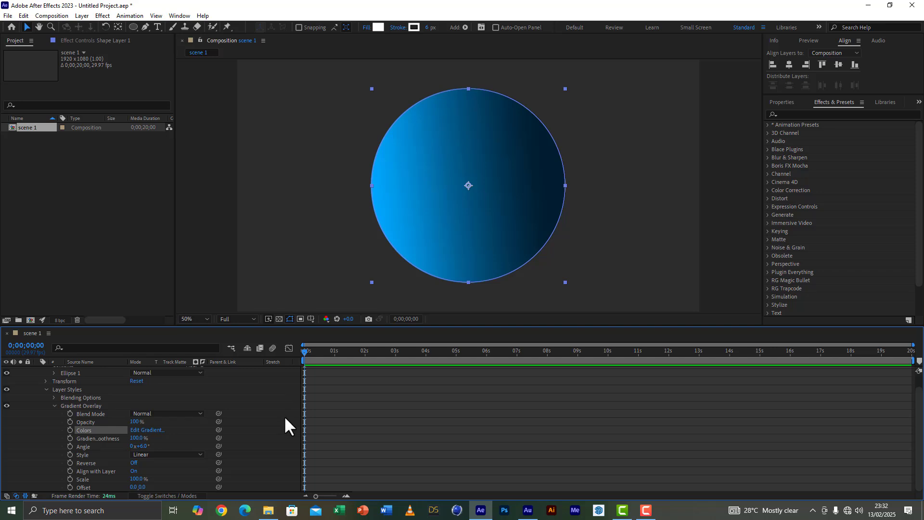
# Step: Add a Satin layer style to the circle's shape layer
pyautogui.scroll(2, 274, 455)
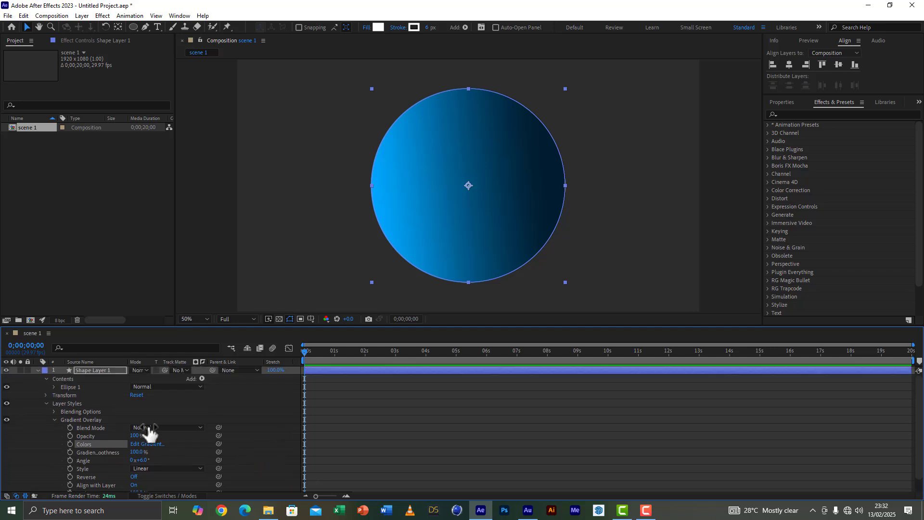
pyautogui.click(37, 371)
pyautogui.rightClick(85, 370)
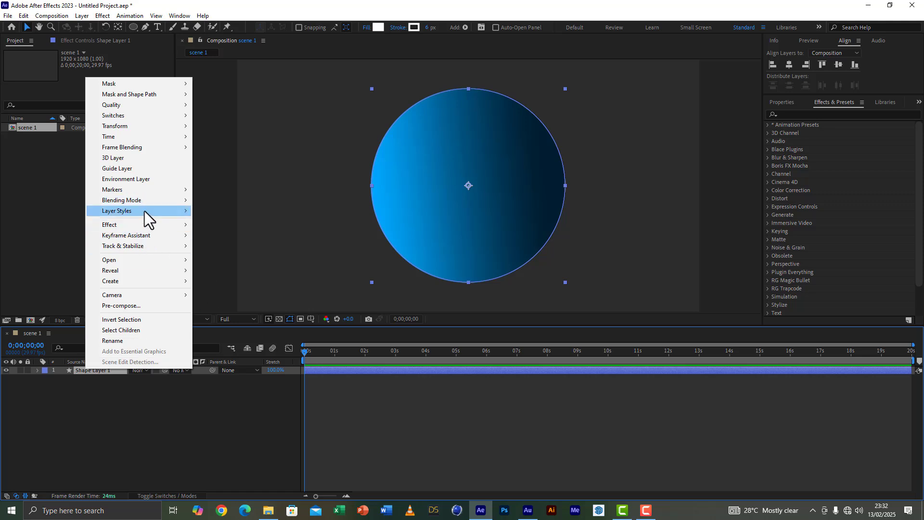
pyautogui.moveTo(145, 211)
pyautogui.click(223, 299)
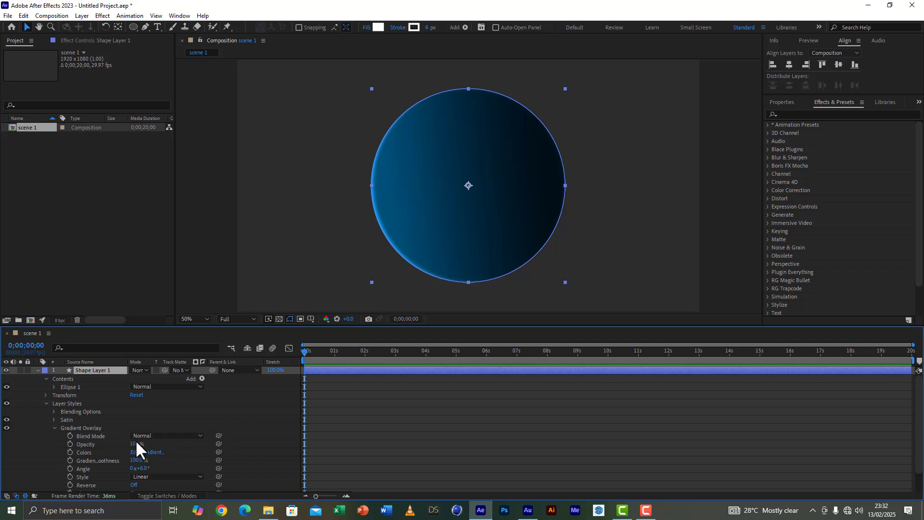
# Step: Set the size of the Satin layer style on the circle to 82
pyautogui.click(55, 428)
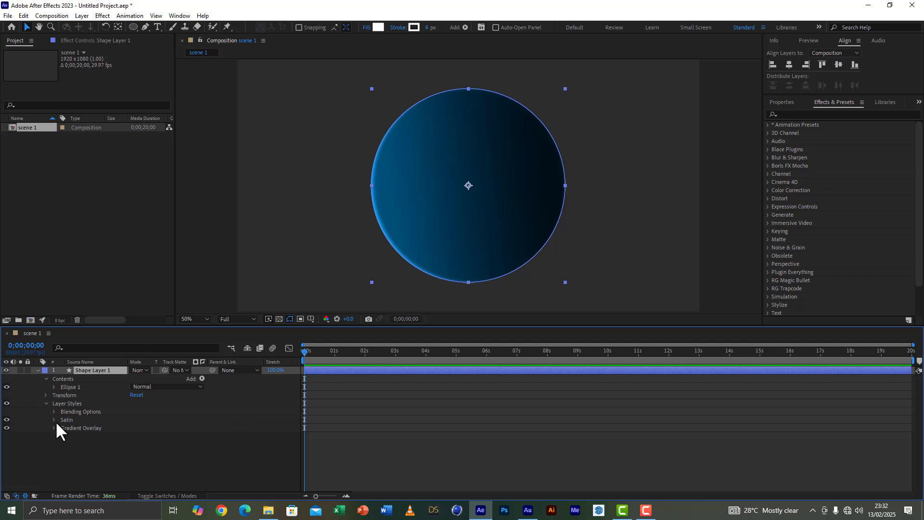
pyautogui.click(53, 420)
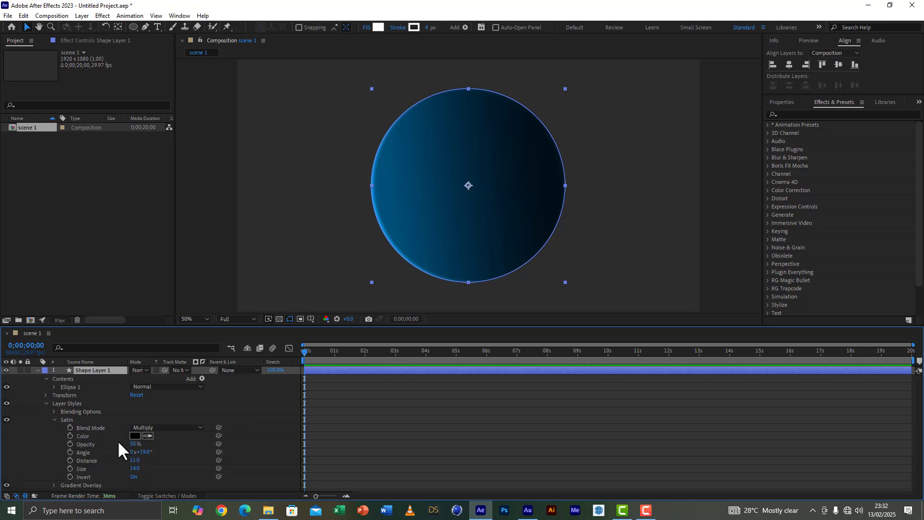
pyautogui.click(159, 459)
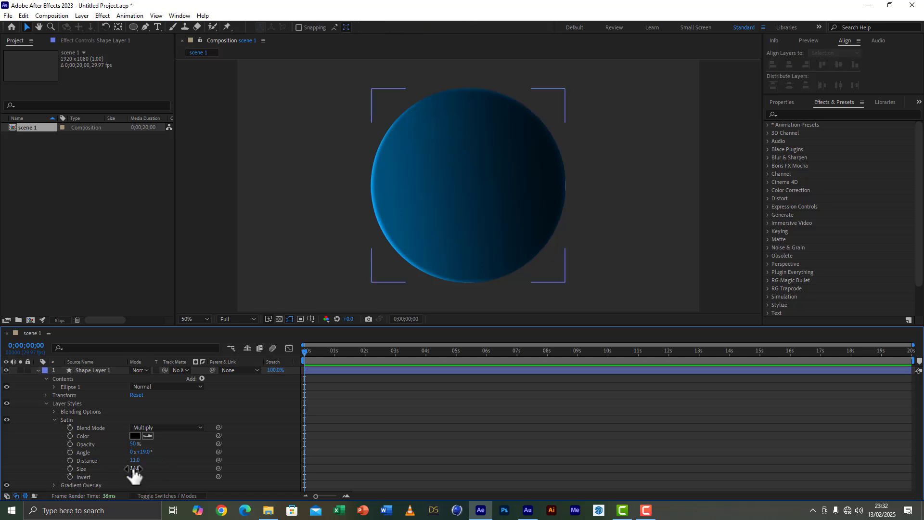
pyautogui.moveTo(135, 469); pyautogui.dragTo(188, 477)
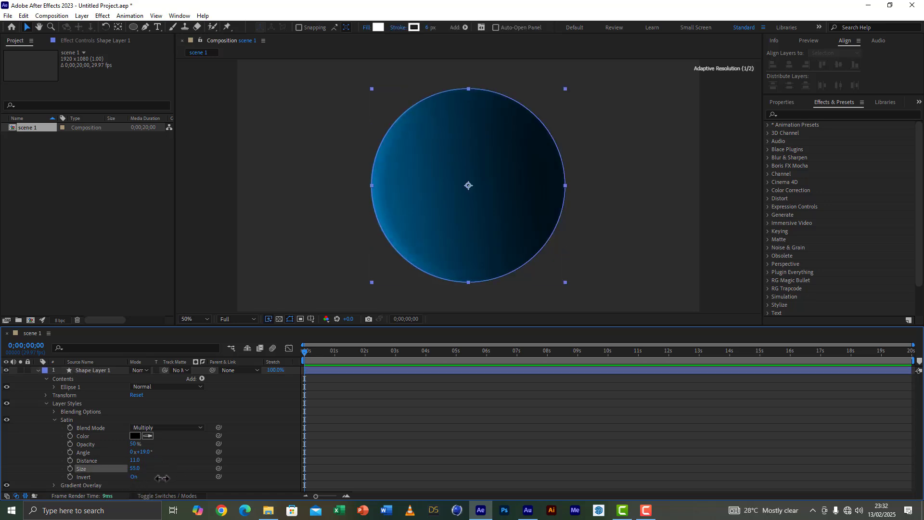
pyautogui.click(138, 468)
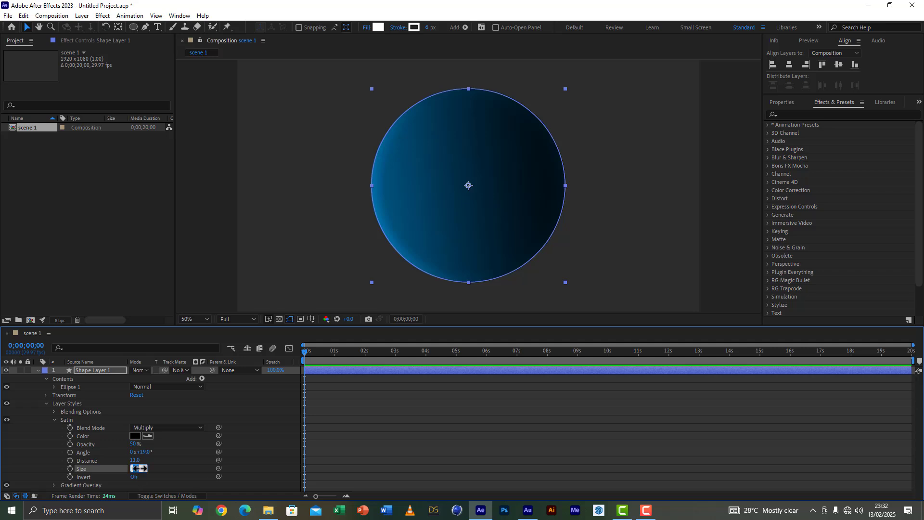
pyautogui.write('82')
pyautogui.press('Return')
pyautogui.click(177, 466)
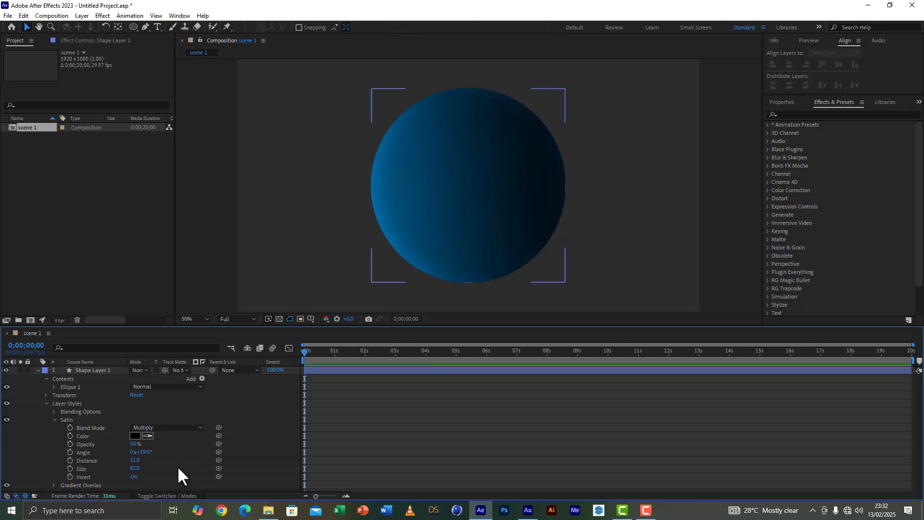
# Step: Change the Satin color to white and raise its opacity to 100%
pyautogui.click(133, 437)
pyautogui.click(42, 303)
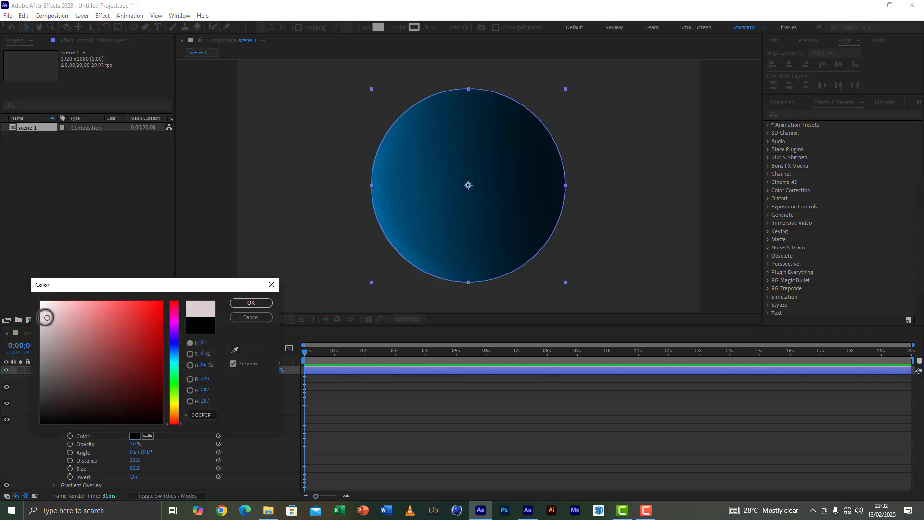
pyautogui.click(261, 304)
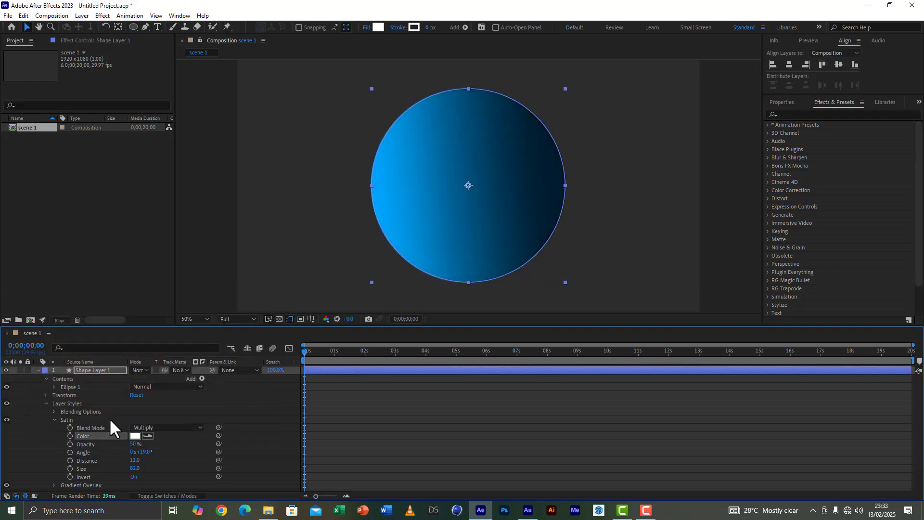
pyautogui.moveTo(136, 444); pyautogui.dragTo(208, 457)
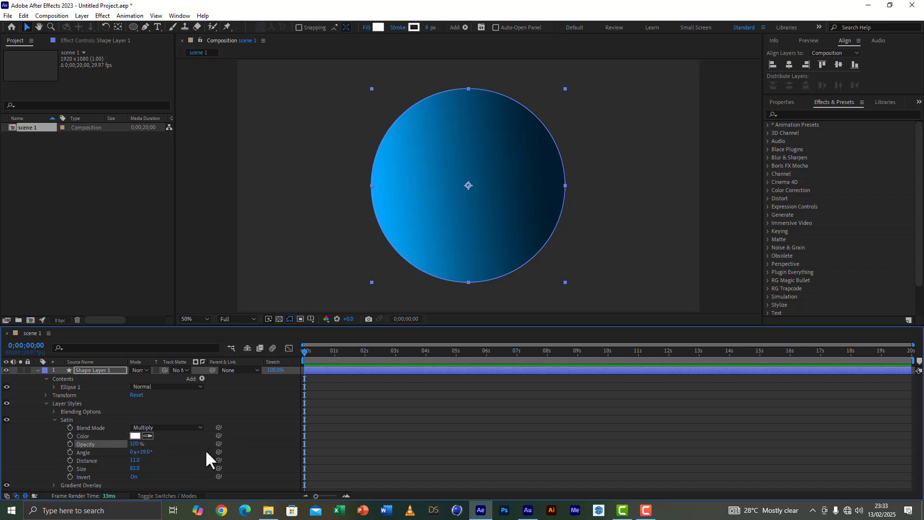
pyautogui.click(264, 437)
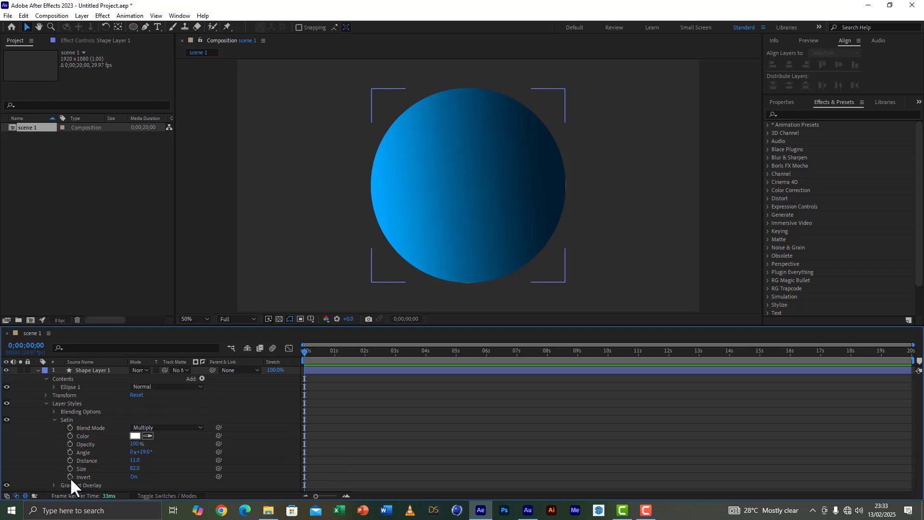
# Step: Move the gradient overlay's very dark blue color stop to location 100% and accept the gradient
pyautogui.click(54, 484)
pyautogui.scroll(-3, 103, 484)
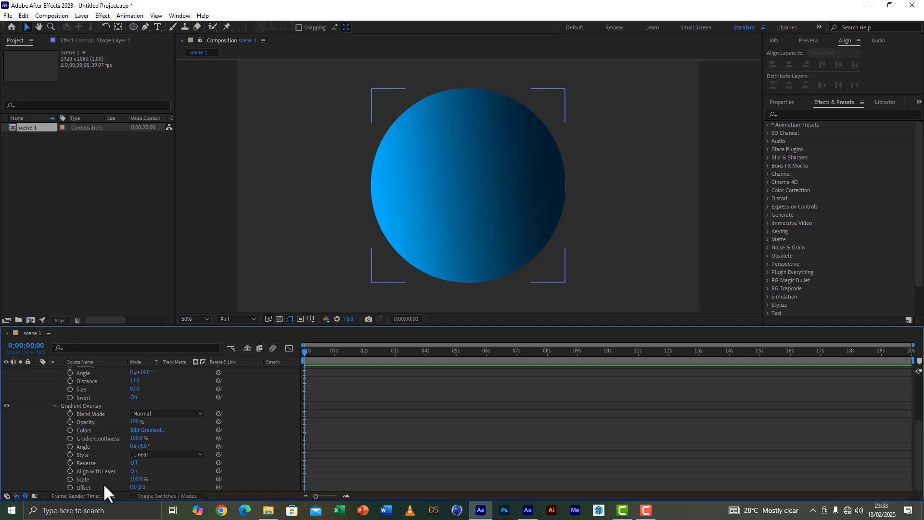
pyautogui.click(154, 430)
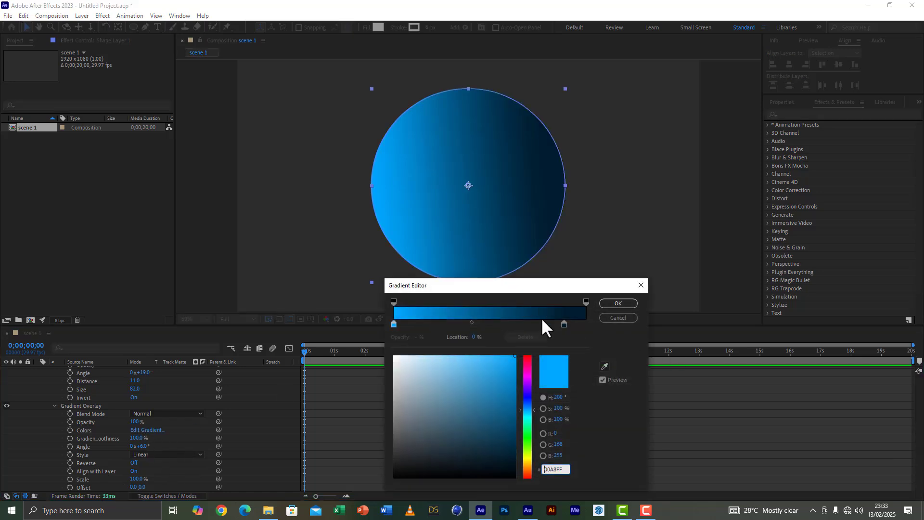
pyautogui.moveTo(565, 326); pyautogui.dragTo(584, 327)
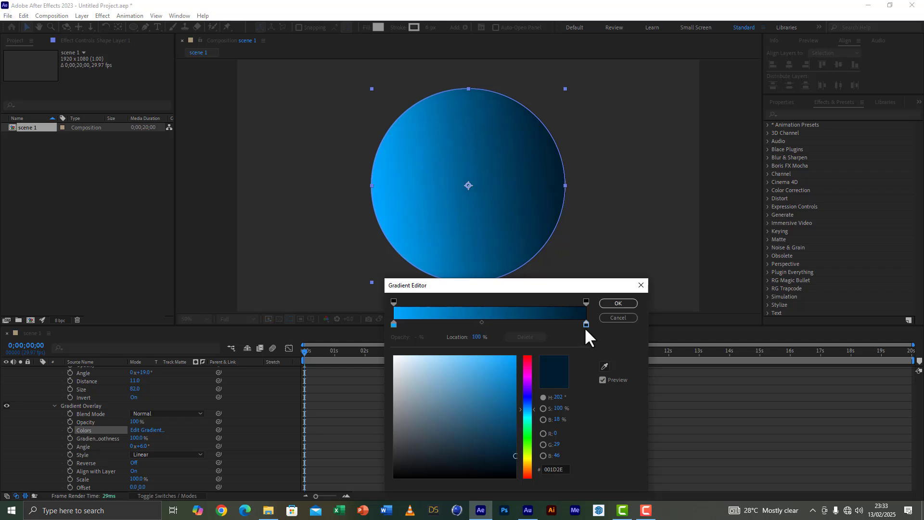
pyautogui.click(618, 304)
pyautogui.scroll(5, 212, 452)
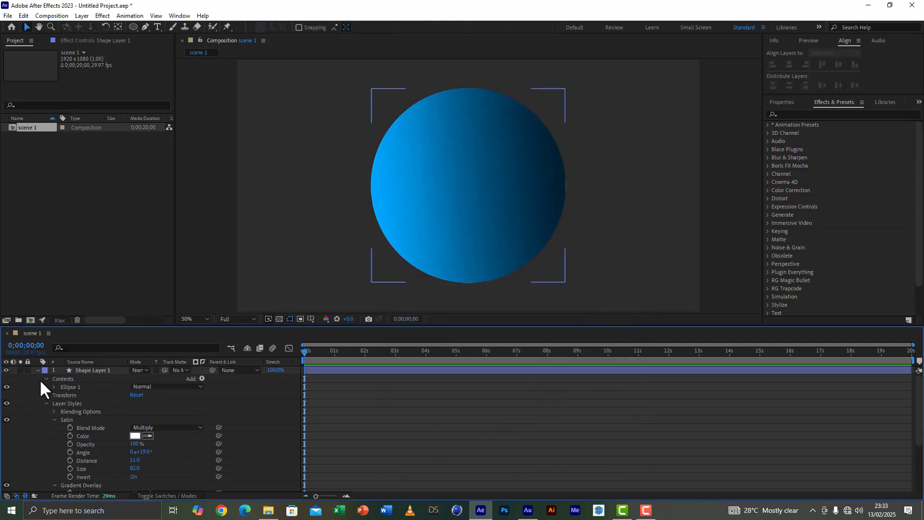
pyautogui.click(38, 370)
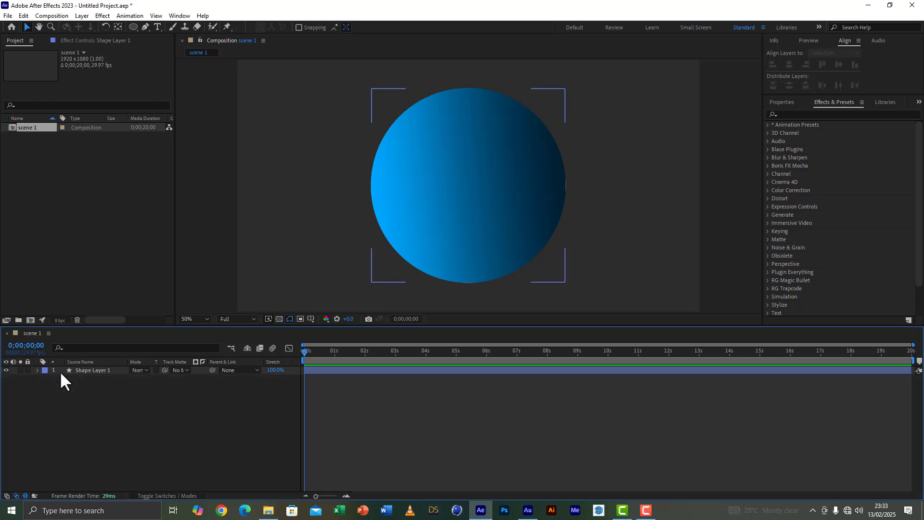
# Step: Duplicate Shape Layer 1 and delete all layer styles from the copy
pyautogui.click(99, 371)
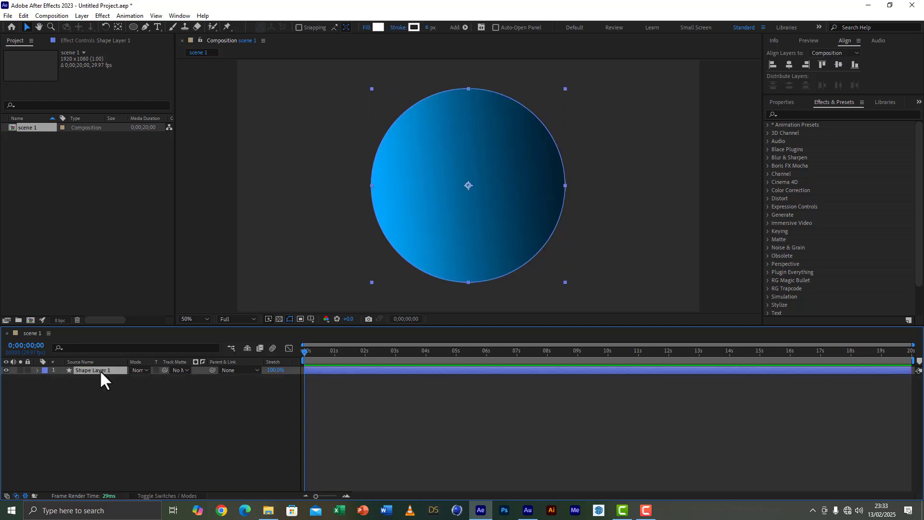
pyautogui.hotkey('ctrl', 'd')
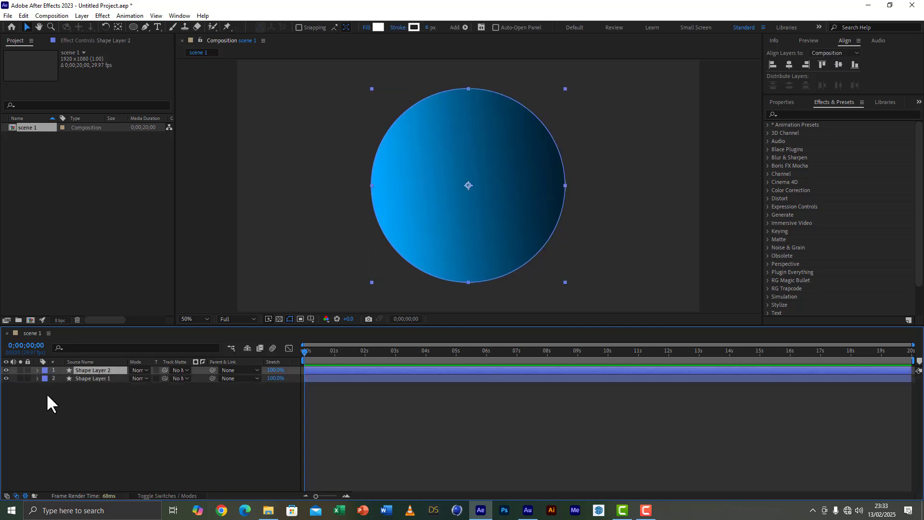
pyautogui.click(37, 371)
pyautogui.click(61, 396)
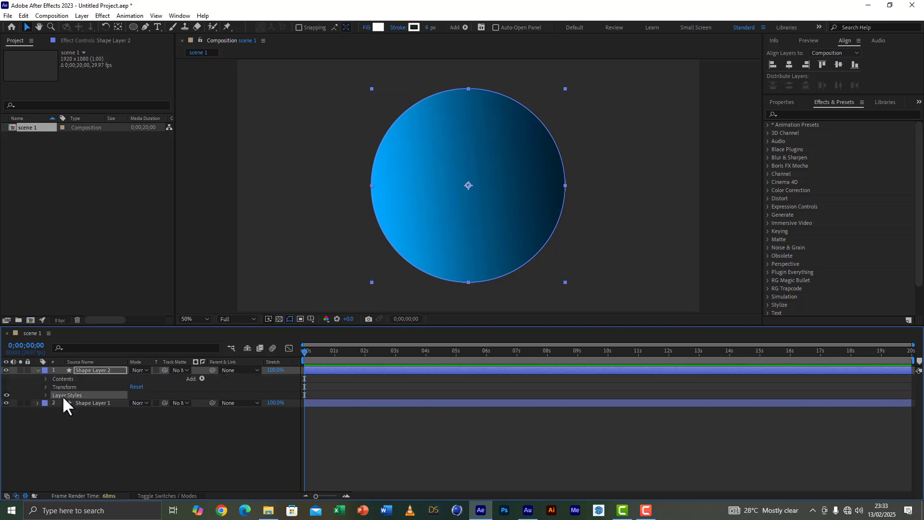
pyautogui.press('Delete')
pyautogui.click(37, 370)
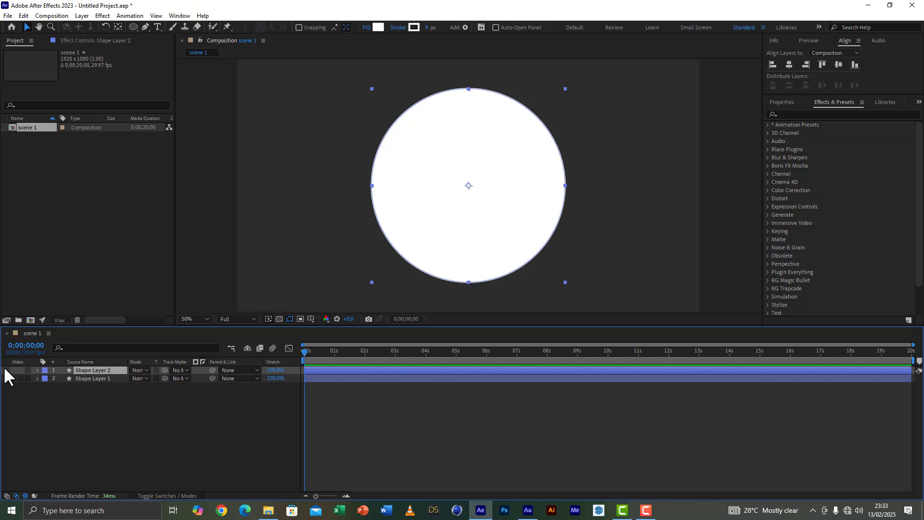
# Step: Hide the plain white circle copy and add an adjustment layer directly above Shape Layer 1
pyautogui.click(5, 369)
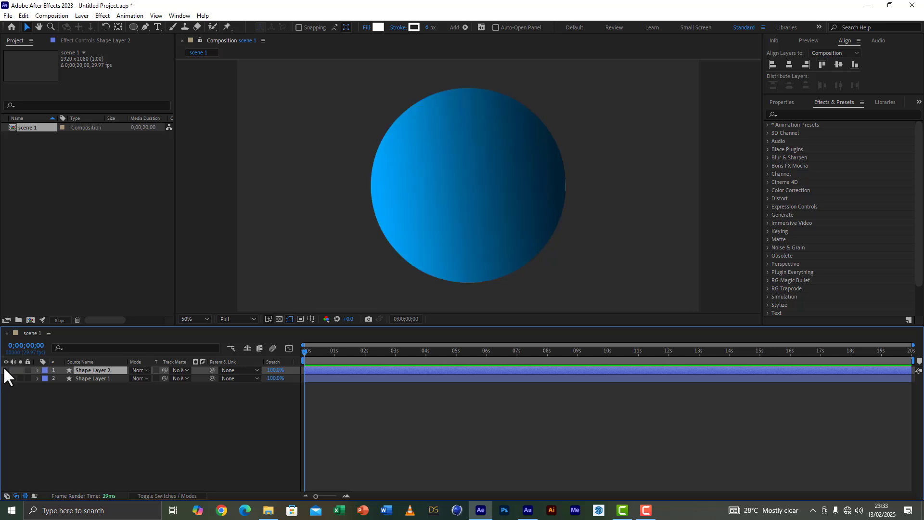
pyautogui.click(103, 378)
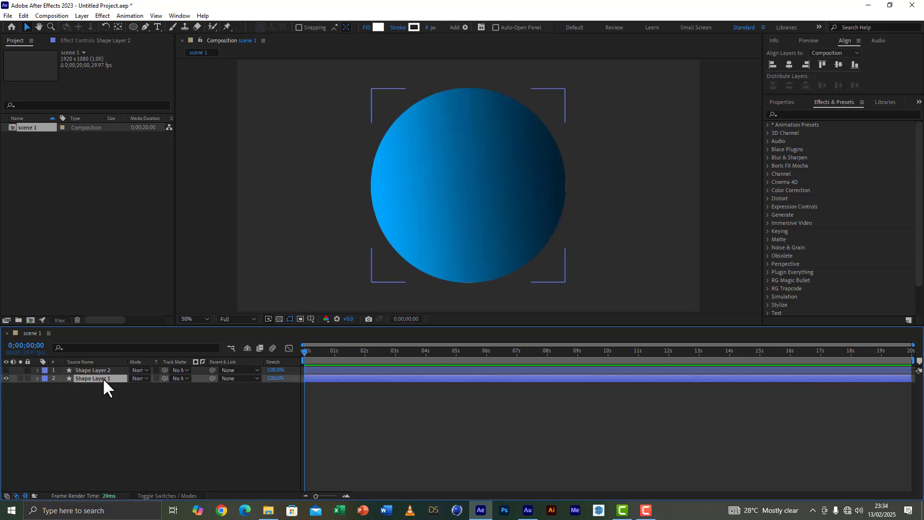
pyautogui.rightClick(95, 424)
pyautogui.moveTo(137, 309)
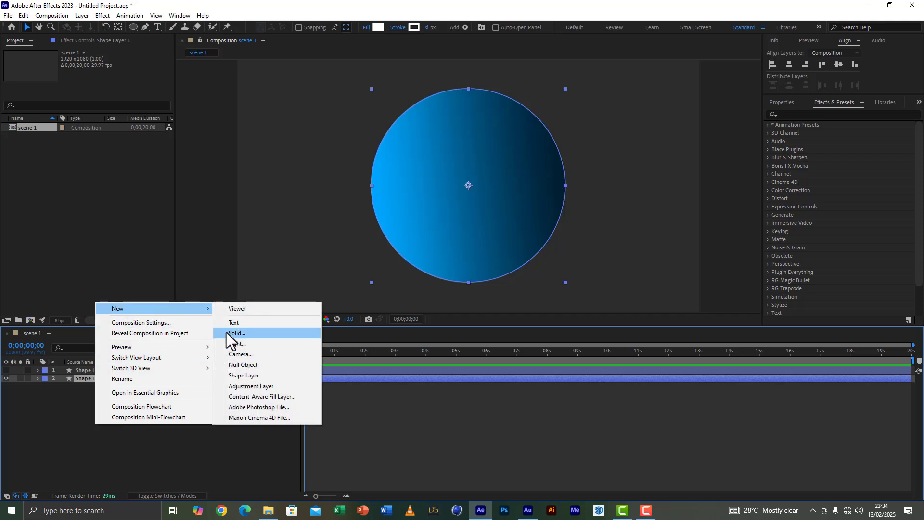
pyautogui.click(251, 387)
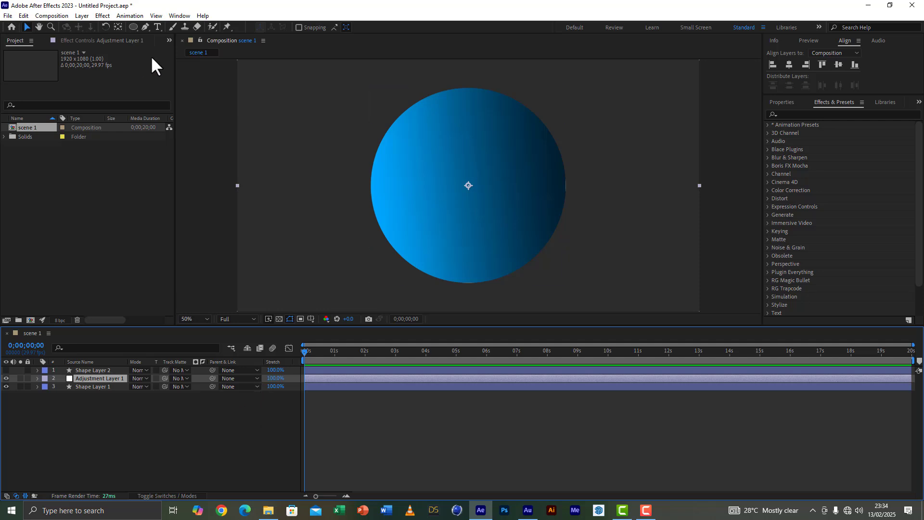
# Step: Draw an elliptical mask on the adjustment layer, slightly smaller than the sphere and overlapping its upper-left area
pyautogui.click(132, 25)
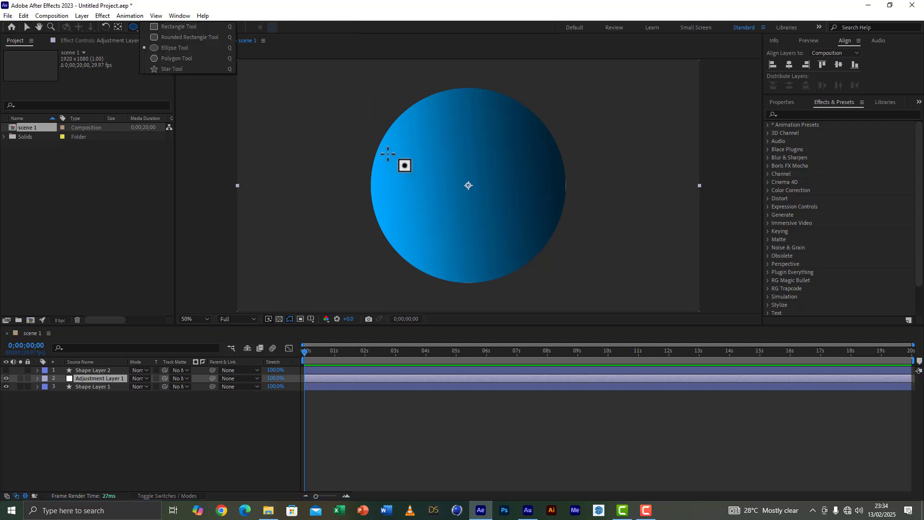
pyautogui.moveTo(346, 85); pyautogui.dragTo(562, 270)
pyautogui.moveTo(567, 269); pyautogui.dragTo(522, 250)
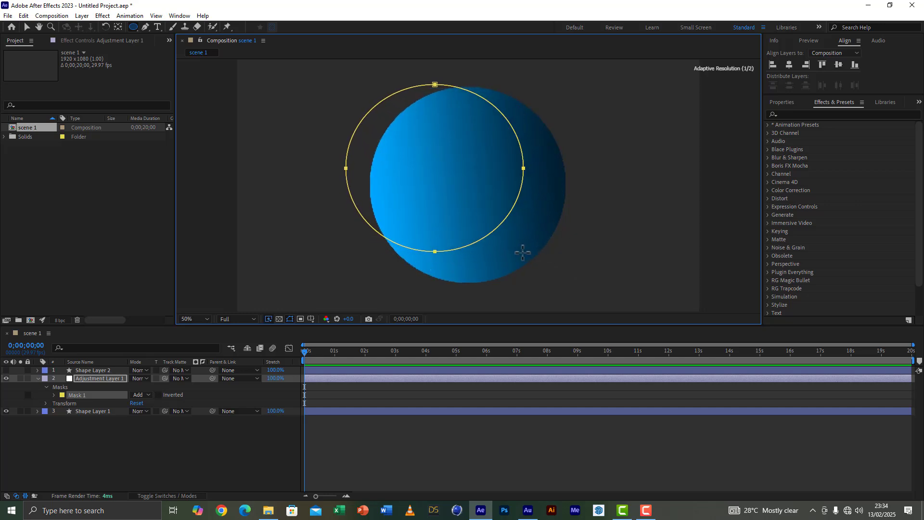
# Step: Nudge the elliptical mask right and down until its upper edge meets the top of the sphere
pyautogui.press('Right')
pyautogui.press('Right')
pyautogui.press('Right')
pyautogui.press('Right')
pyautogui.press('Right')
pyautogui.press('Right')
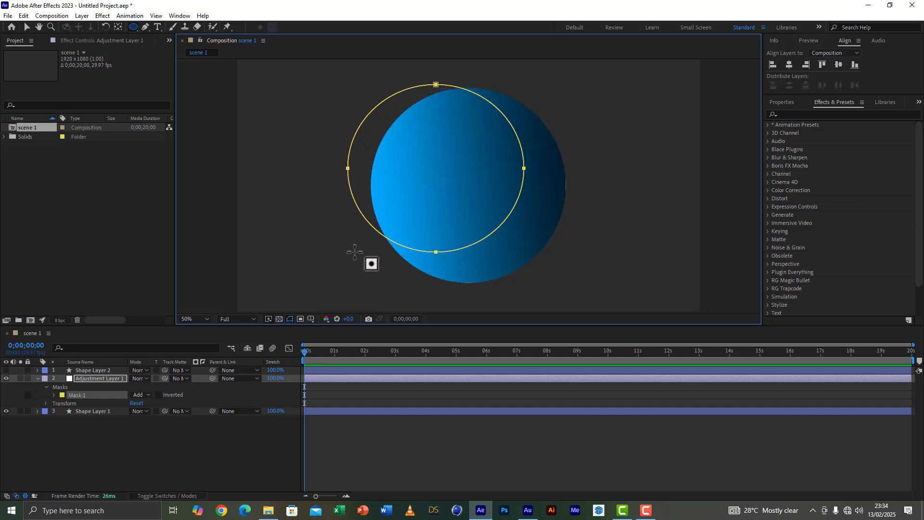
pyautogui.hotkey('shift', 'Right')
pyautogui.hotkey('shift', 'Right')
pyautogui.hotkey('shift', 'Right')
pyautogui.hotkey('shift', 'Right')
pyautogui.hotkey('shift', 'Right')
pyautogui.press('Right')
pyautogui.press('Right')
pyautogui.press('Right')
pyautogui.press('Right')
pyautogui.press('Right')
pyautogui.press('Right')
pyautogui.press('Right')
pyautogui.press('Right')
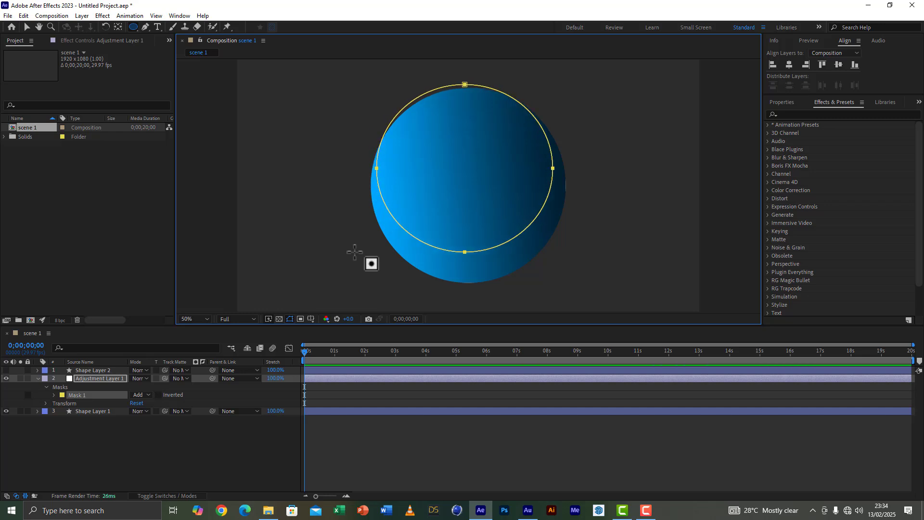
pyautogui.press('Down')
pyautogui.press('Down')
pyautogui.press('Down')
pyautogui.press('Down')
pyautogui.press('Down')
pyautogui.press('Down')
pyautogui.press('Down')
pyautogui.press('Down')
# Step: Widen the mask and rotate it slightly counterclockwise so it covers the sphere's upper part, leaving a crescent below
pyautogui.click(26, 27)
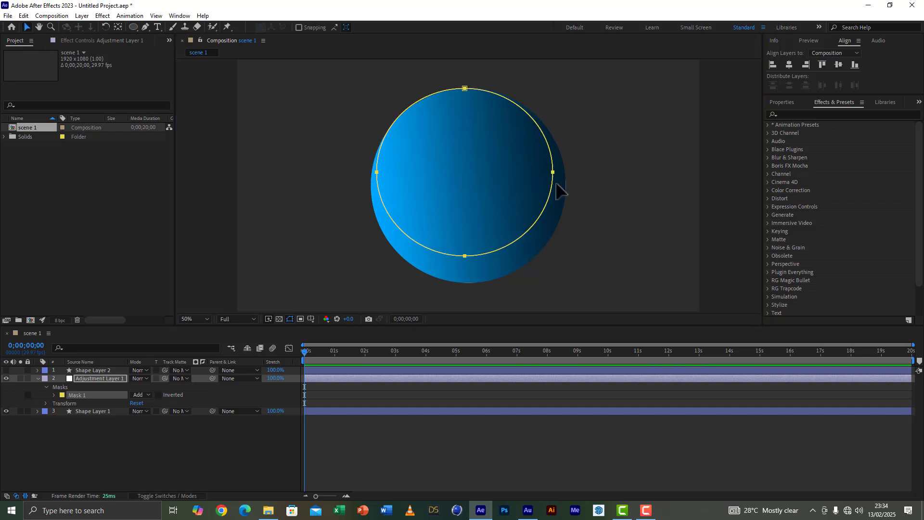
pyautogui.doubleClick(553, 174)
pyautogui.moveTo(556, 172); pyautogui.dragTo(561, 172)
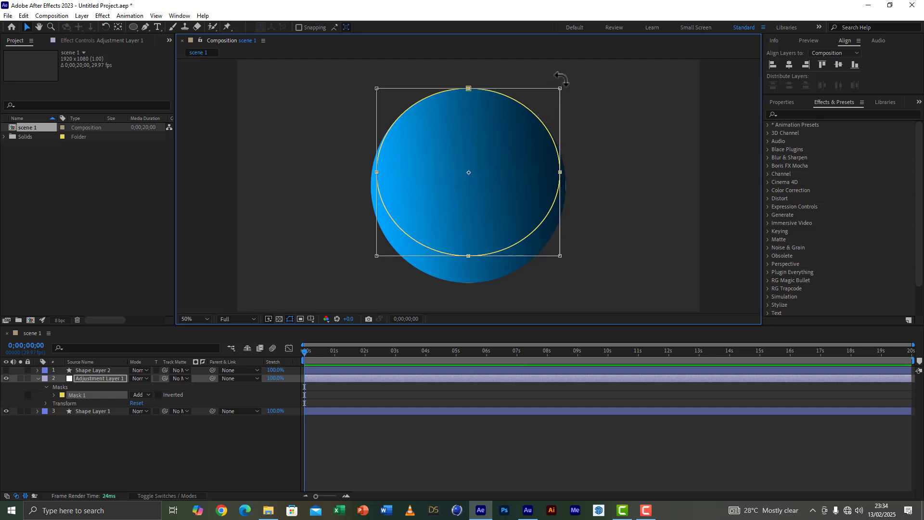
pyautogui.moveTo(553, 78); pyautogui.dragTo(540, 74)
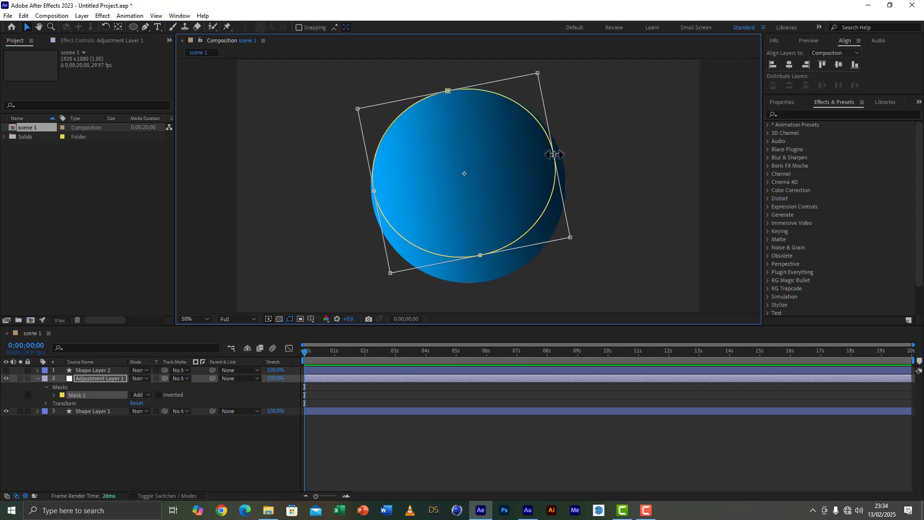
pyautogui.moveTo(554, 155); pyautogui.dragTo(559, 154)
pyautogui.press('Return')
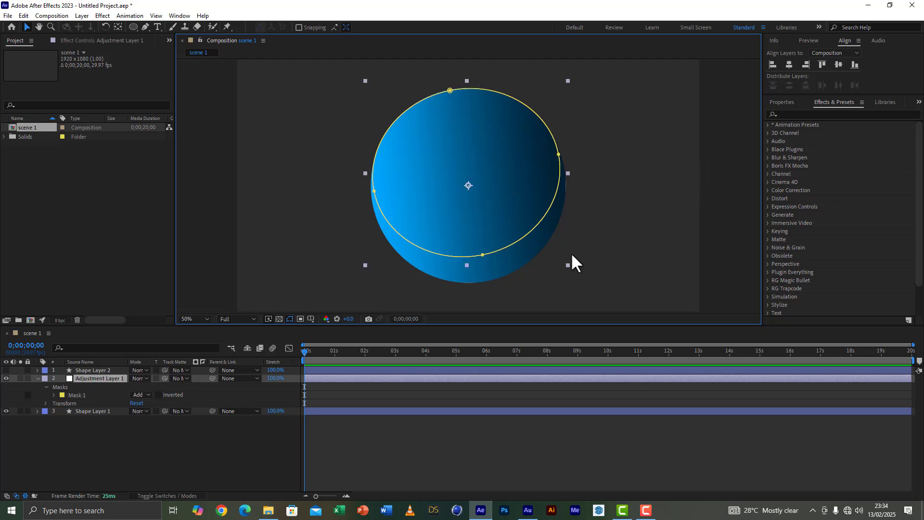
# Step: Apply the Fill effect to the masked adjustment layer and set its color to white (FFFFFF)
pyautogui.click(798, 114)
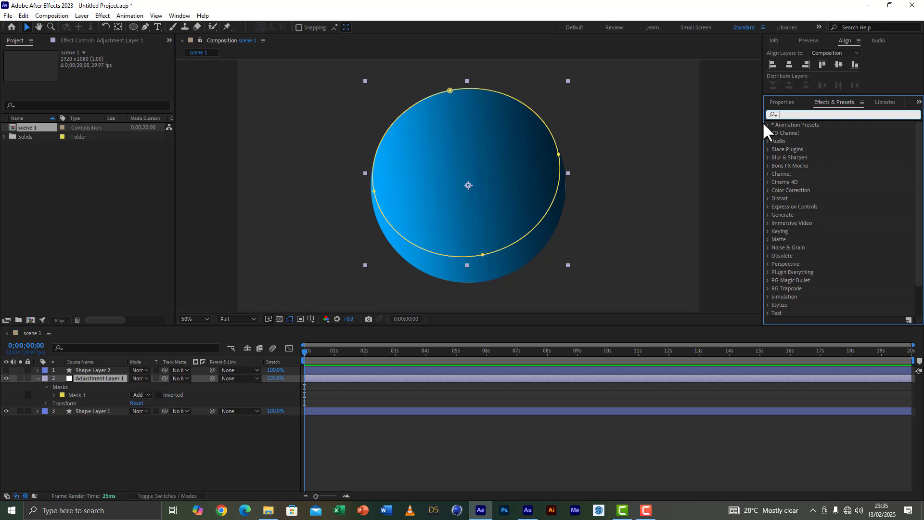
pyautogui.write('fill')
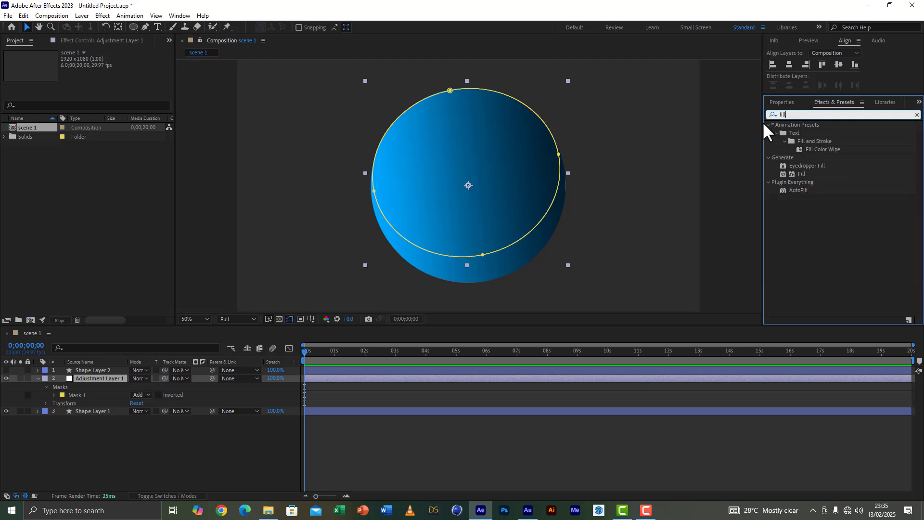
pyautogui.doubleClick(800, 174)
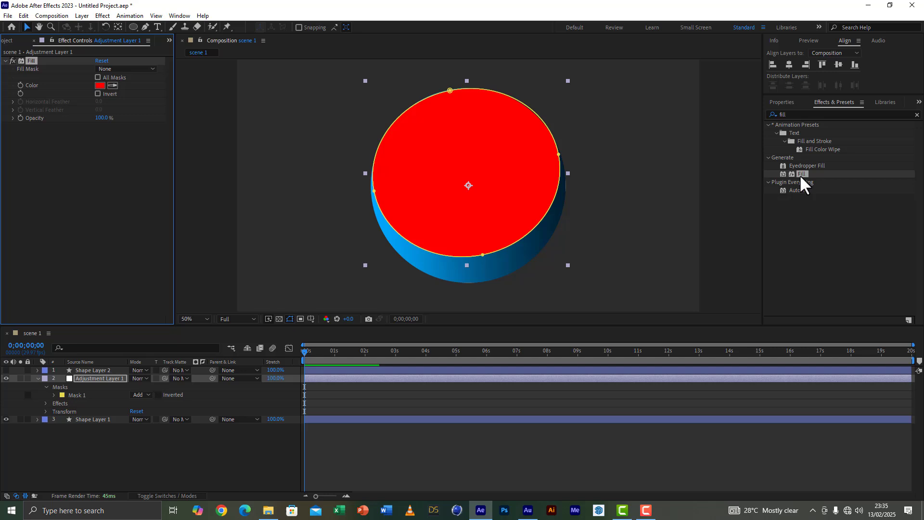
pyautogui.click(100, 85)
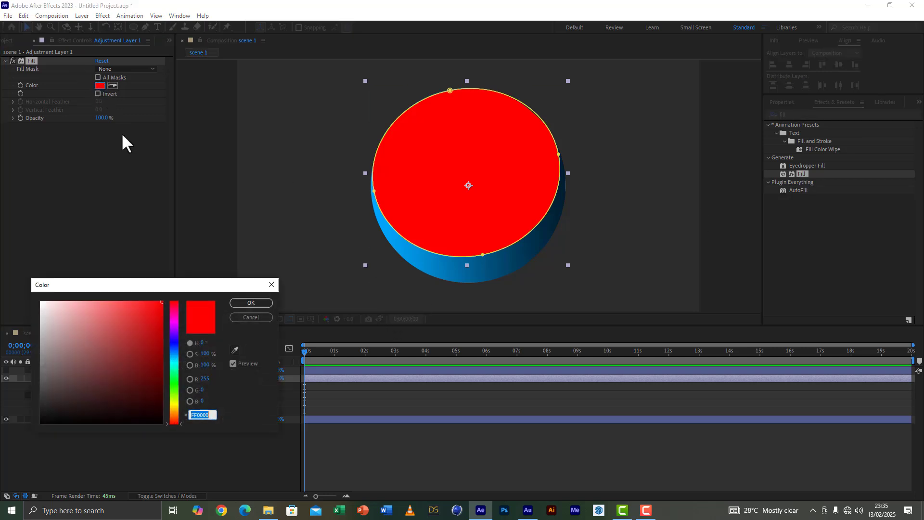
pyautogui.moveTo(96, 374); pyautogui.dragTo(12, 236)
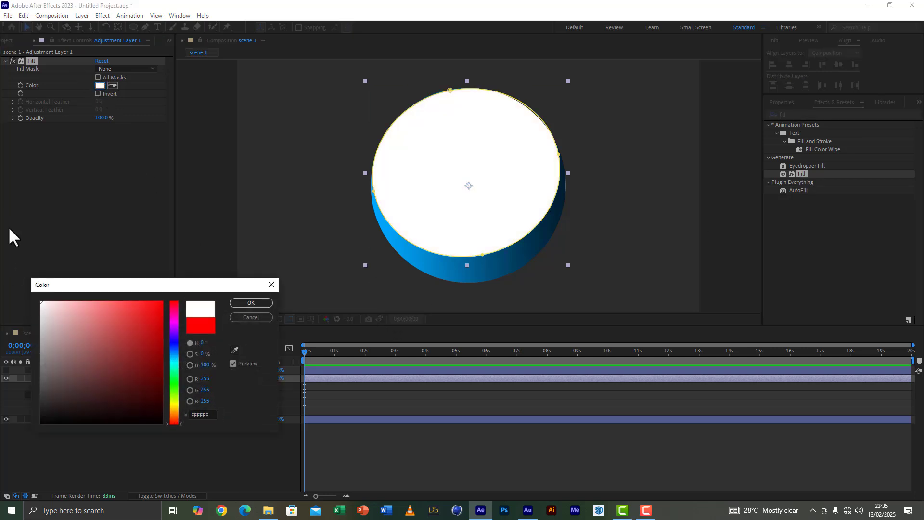
pyautogui.click(264, 305)
# Step: Set the opacity of Adjustment Layer 1 to 20%
pyautogui.click(89, 378)
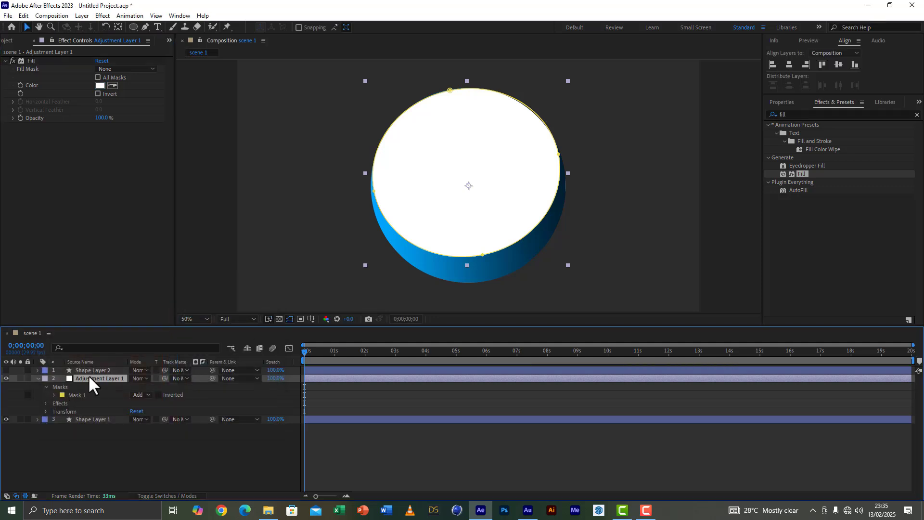
pyautogui.press('t')
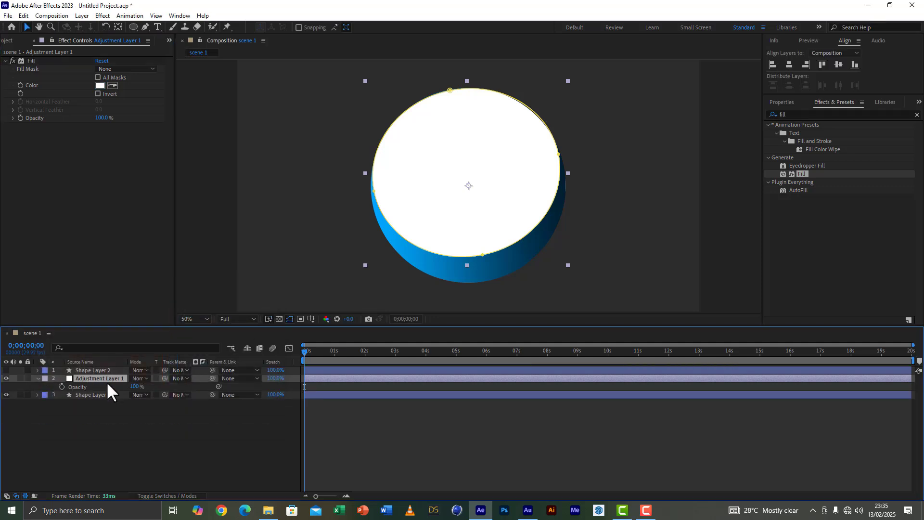
pyautogui.click(135, 387)
pyautogui.write('20')
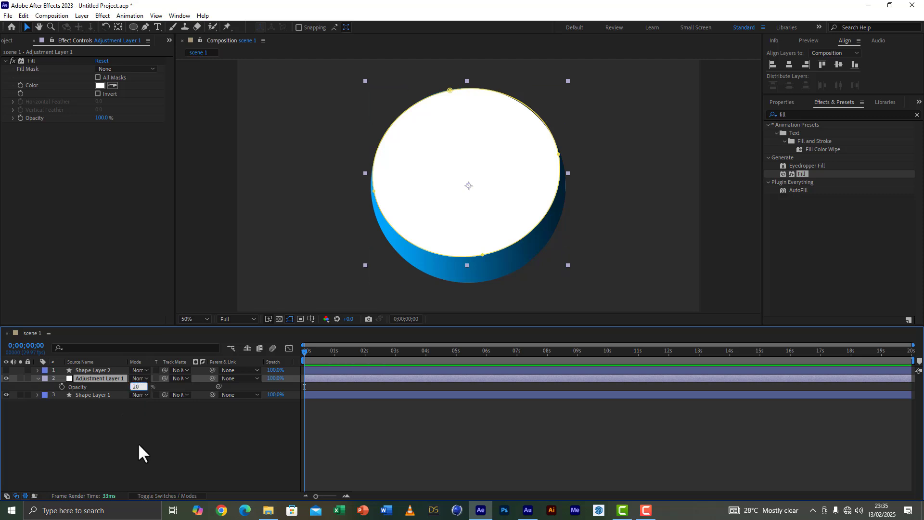
pyautogui.press('Return')
# Step: In Shape Layer 1's Gradient Overlay, change the gradient's starting color stop to the deeper blue 0060FF
pyautogui.hotkey('ctrl', 'Down')
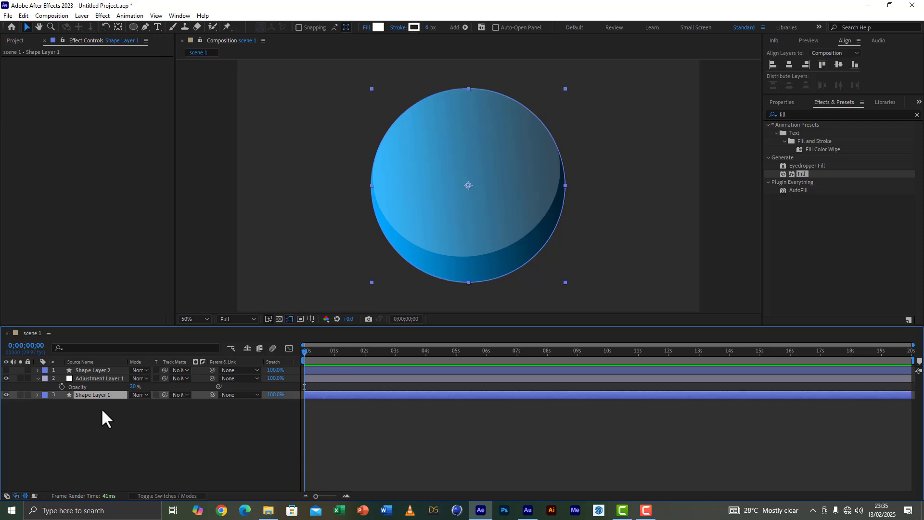
pyautogui.click(37, 395)
pyautogui.scroll(-5, 72, 414)
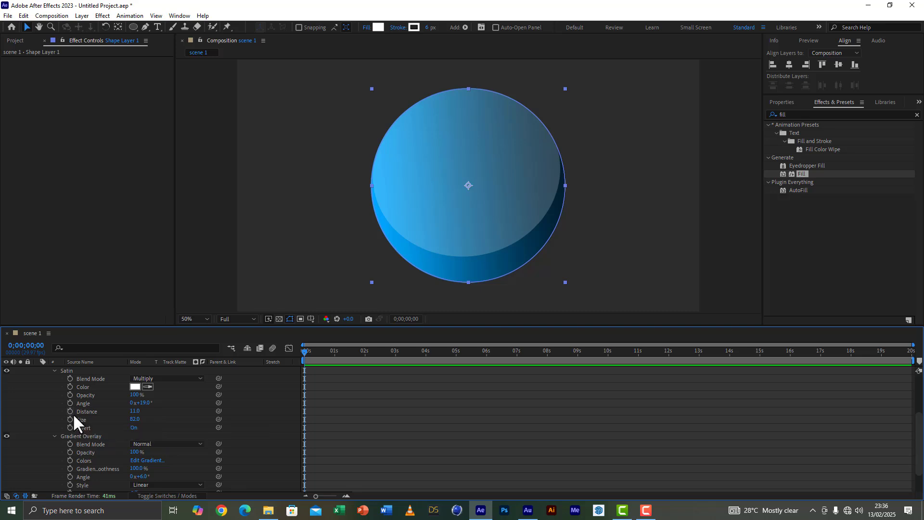
pyautogui.click(154, 461)
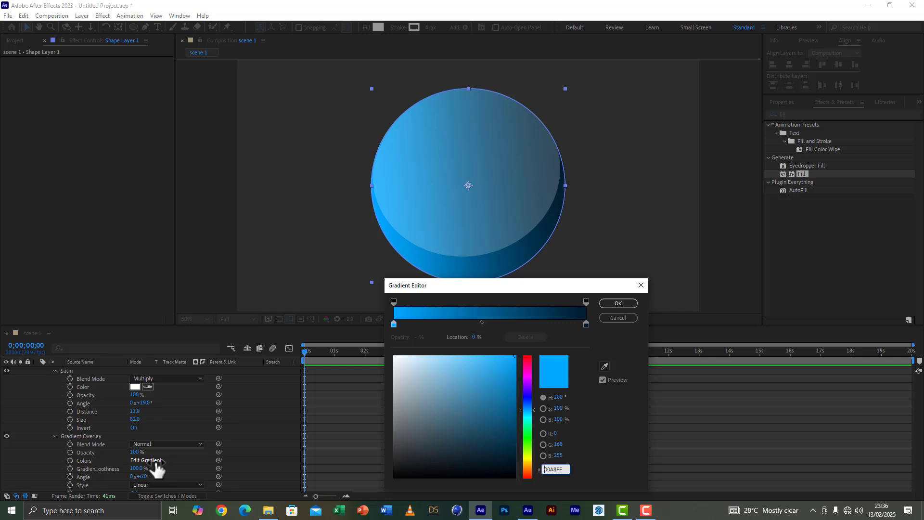
pyautogui.click(393, 323)
pyautogui.click(529, 404)
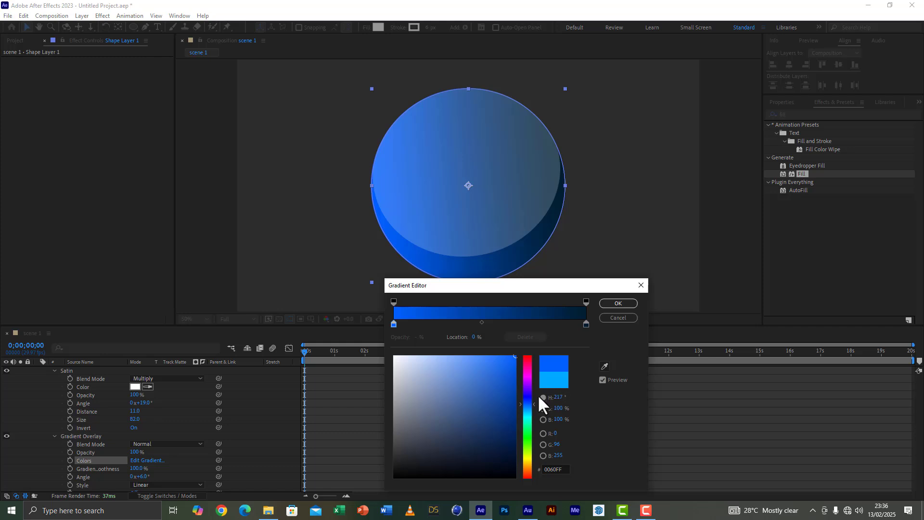
# Step: Change the gradient's end color stop to dark navy 00082E, apply the gradient and collapse Shape Layer 1's properties
pyautogui.click(587, 324)
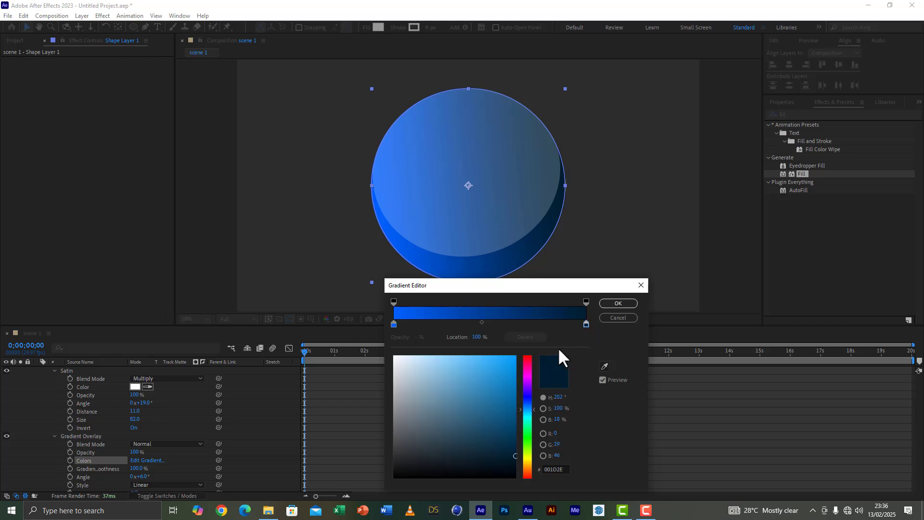
pyautogui.click(525, 398)
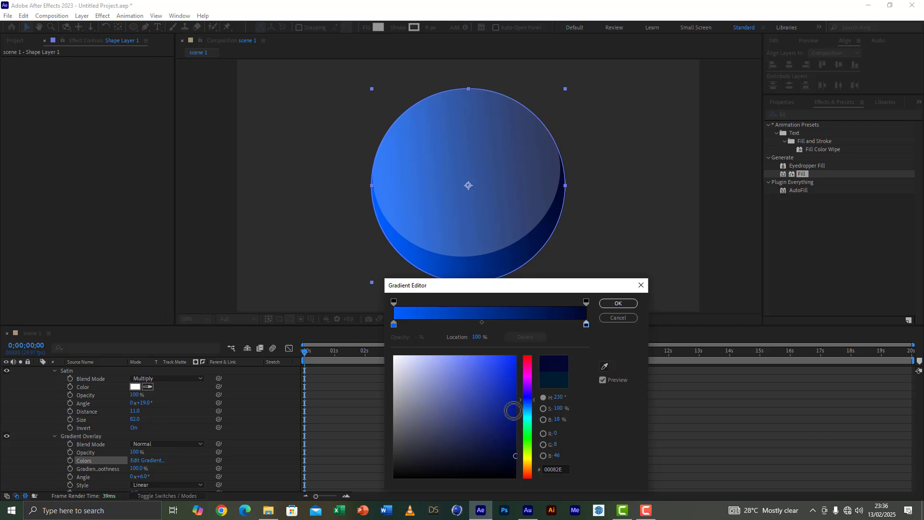
pyautogui.click(395, 324)
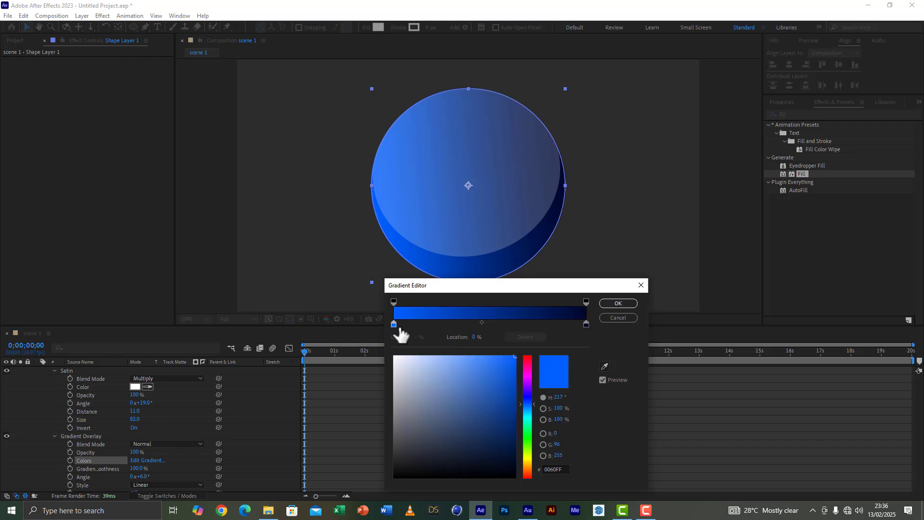
pyautogui.click(529, 404)
pyautogui.click(618, 302)
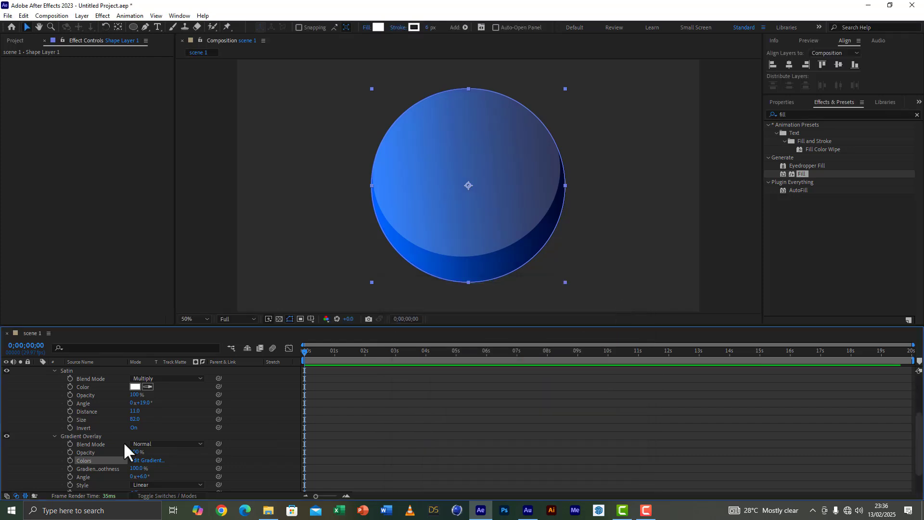
pyautogui.scroll(4, 63, 390)
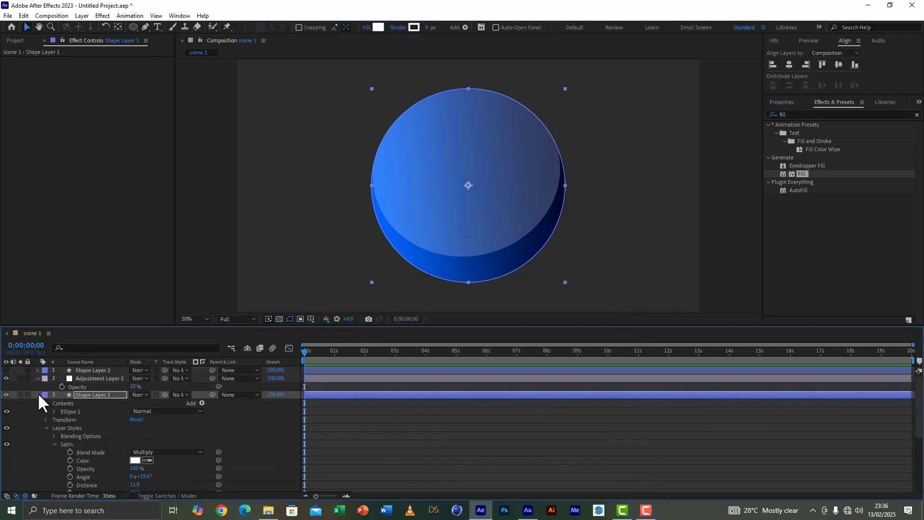
pyautogui.click(38, 395)
# Step: Reshape the adjustment layer's mask by tilting its right point's curve handles inward and moving its top point left and slightly up
pyautogui.click(88, 379)
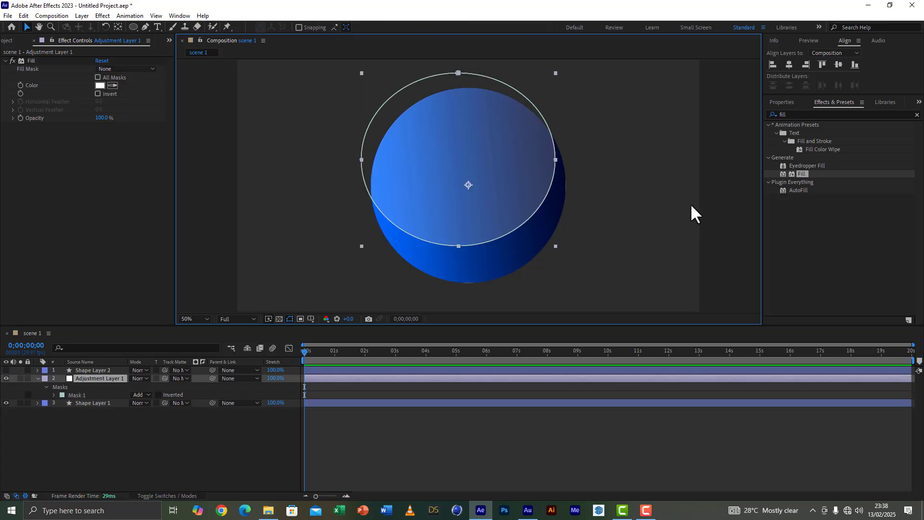
pyautogui.click(696, 202)
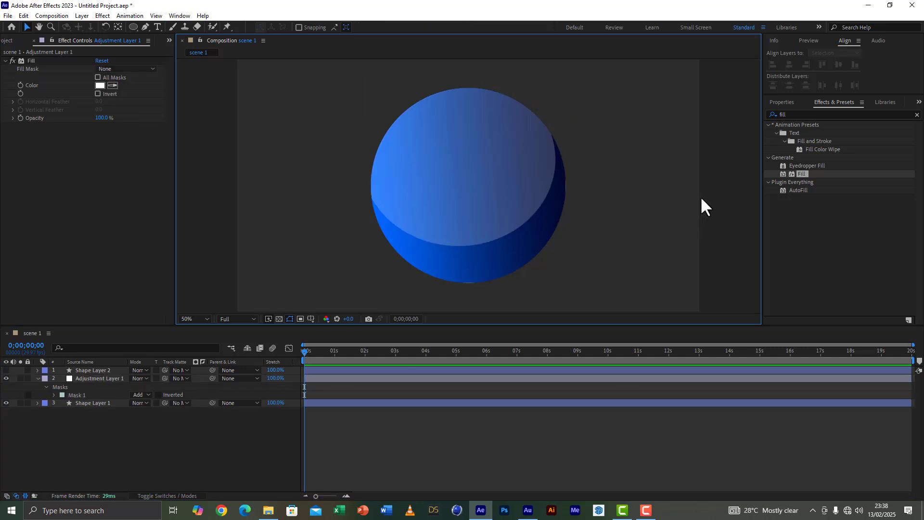
pyautogui.click(546, 187)
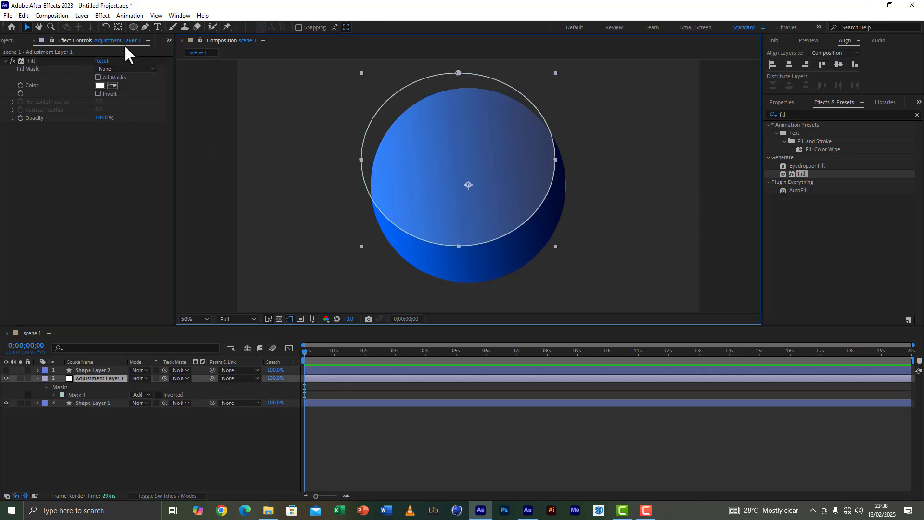
pyautogui.click(556, 159)
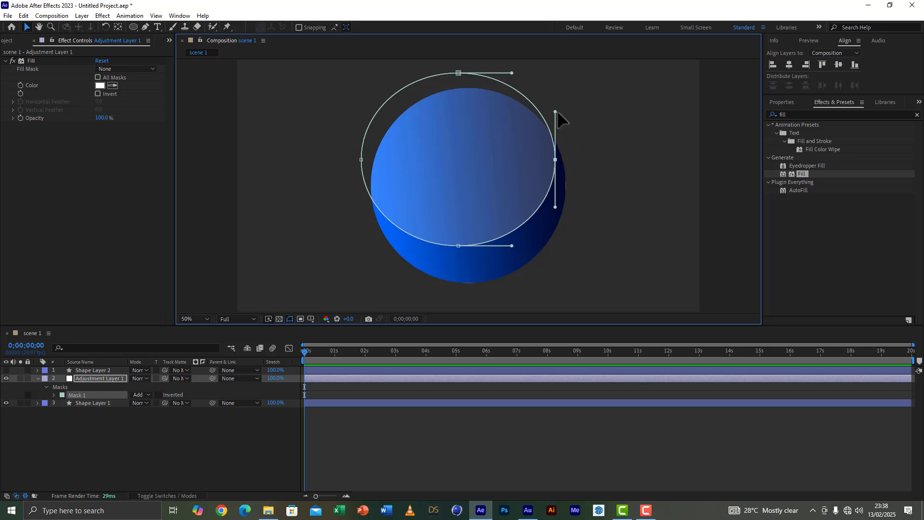
pyautogui.moveTo(556, 110); pyautogui.dragTo(550, 106)
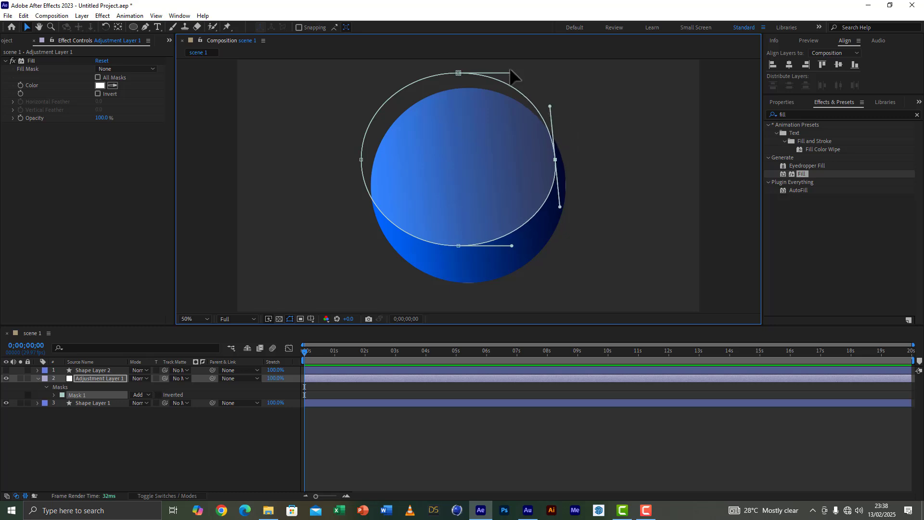
pyautogui.moveTo(458, 72); pyautogui.dragTo(434, 68)
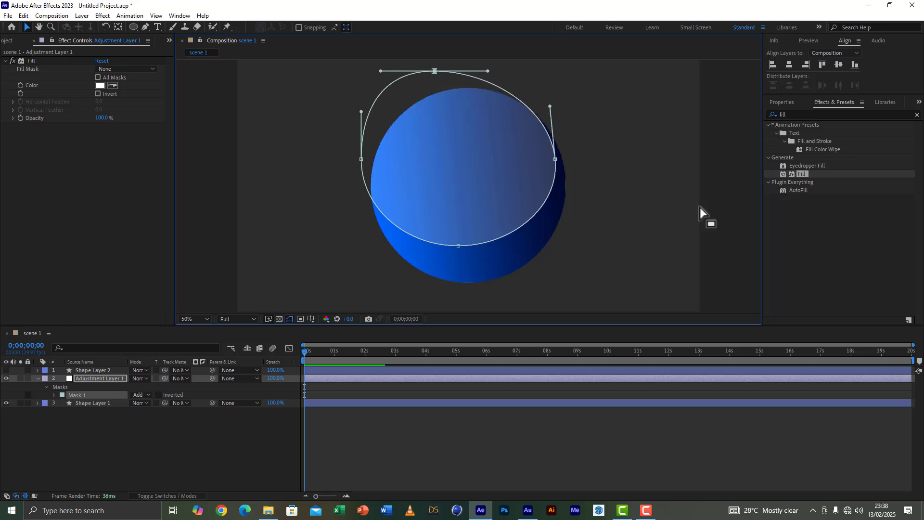
pyautogui.click(692, 229)
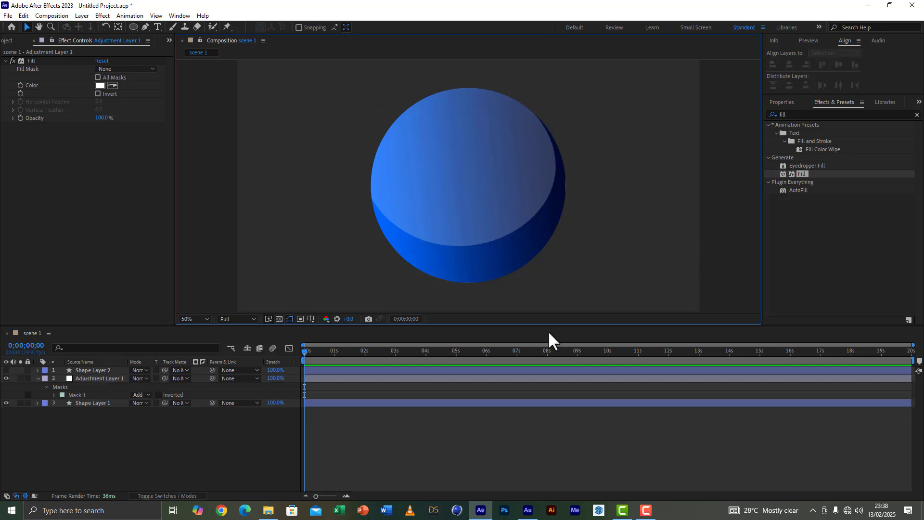
# Step: Lower the opacity of Adjustment Layer 1 to 15% and collapse its properties
pyautogui.click(33, 377)
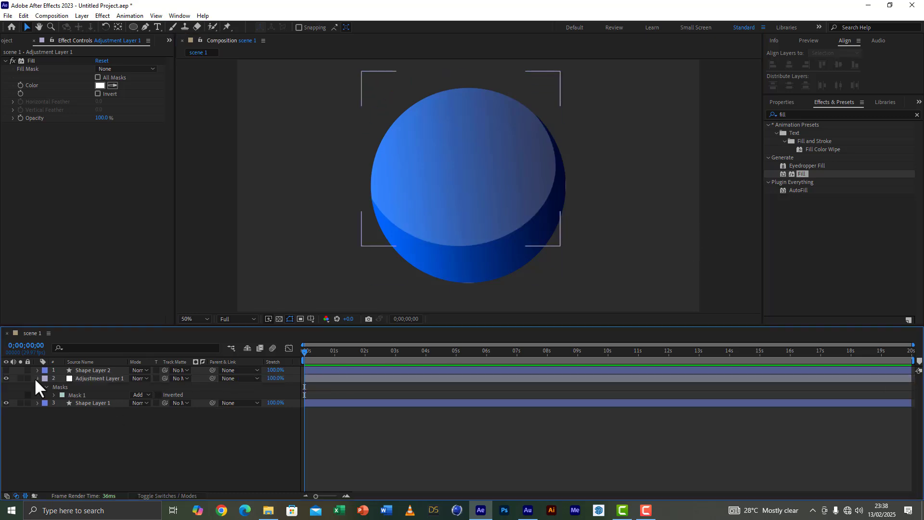
pyautogui.click(37, 378)
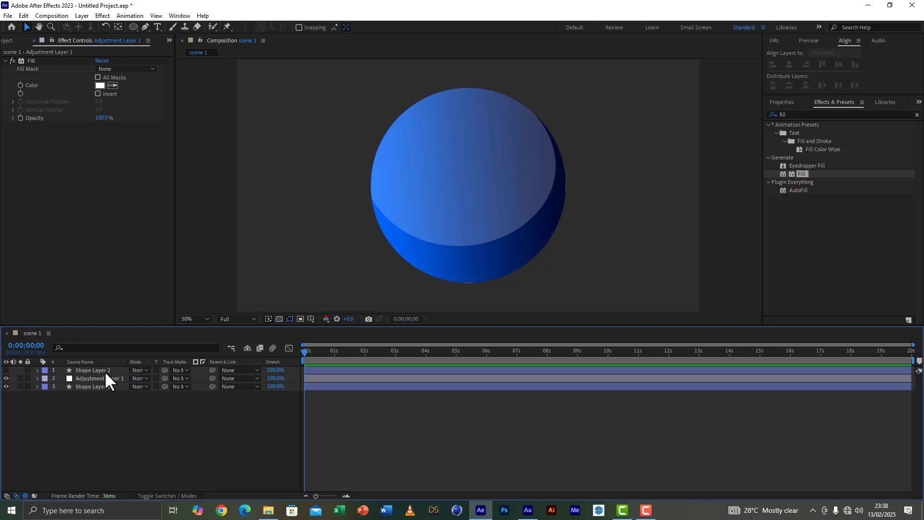
pyautogui.click(105, 378)
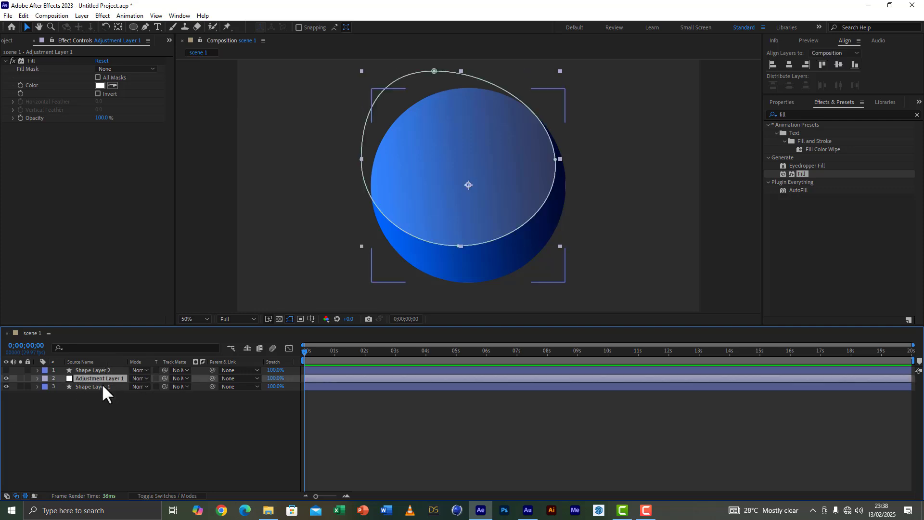
pyautogui.press('t')
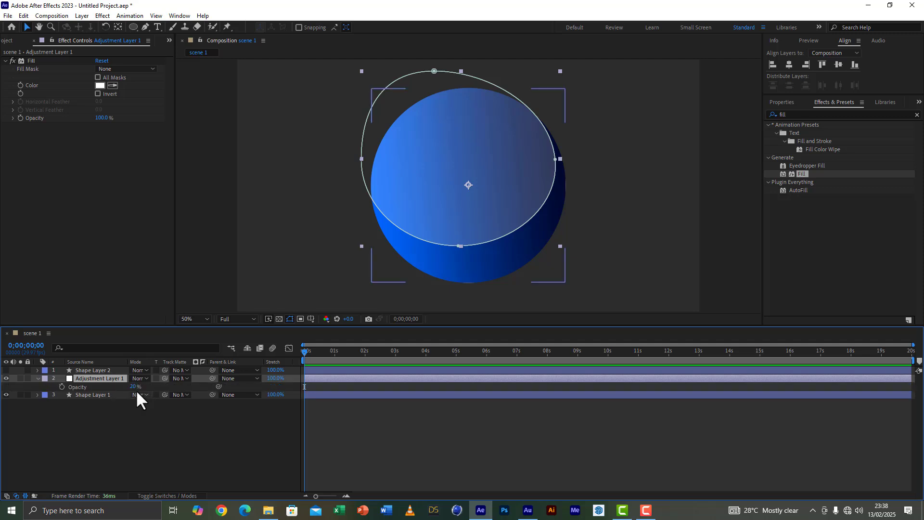
pyautogui.click(132, 387)
pyautogui.write('15')
pyautogui.click(123, 446)
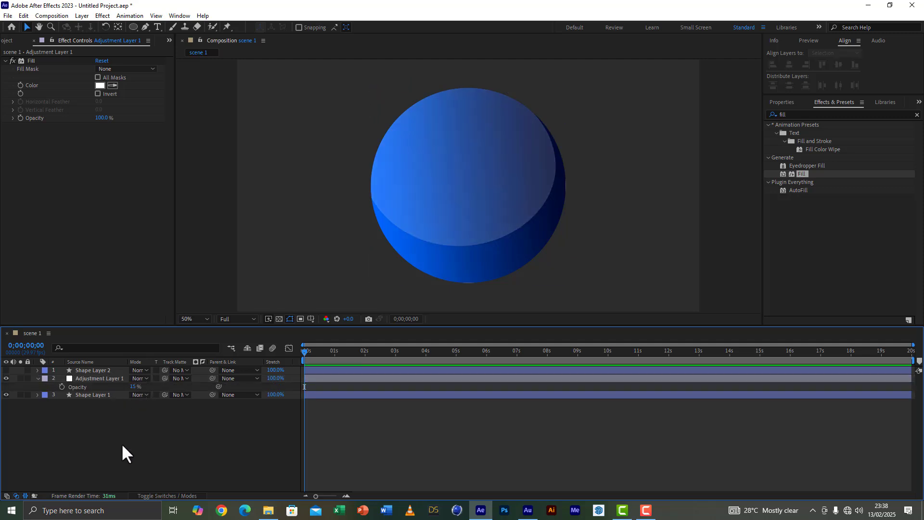
pyautogui.click(37, 378)
pyautogui.click(86, 378)
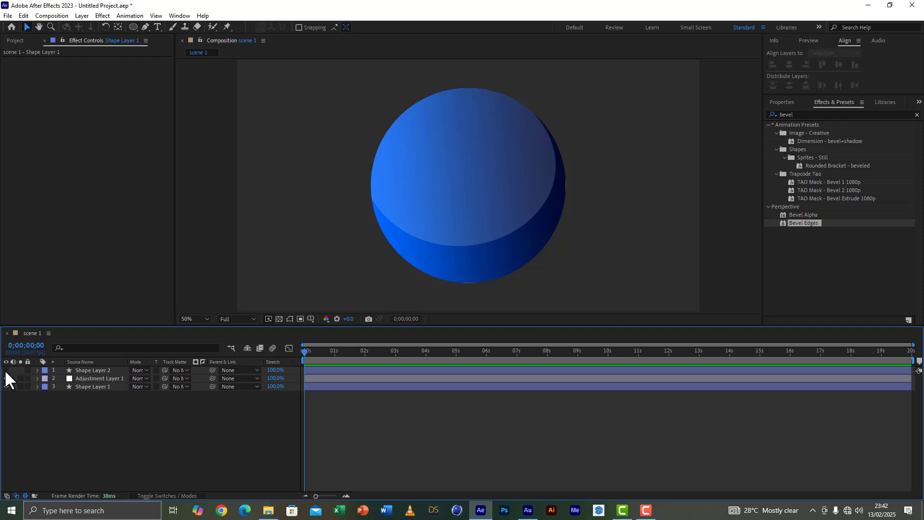
# Step: Show the hidden white circle, Shape Layer 2, and scale it up to 111%
pyautogui.click(97, 368)
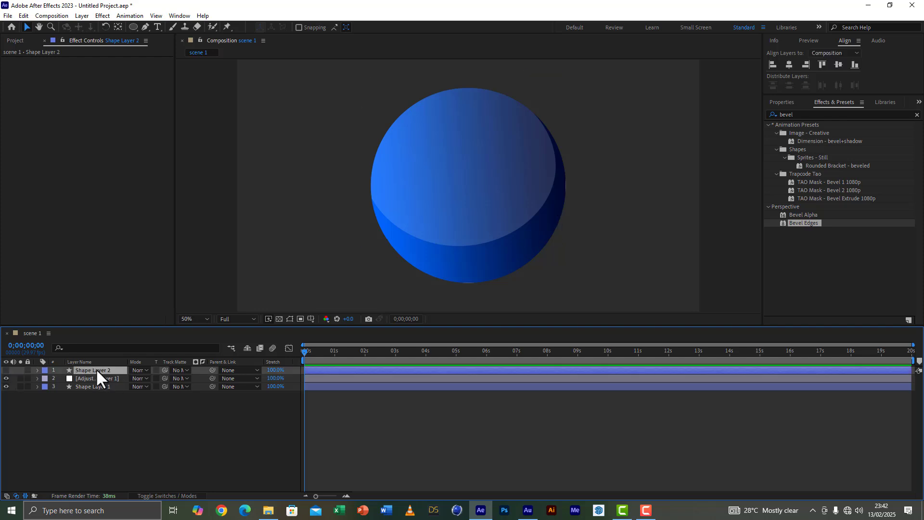
pyautogui.click(6, 370)
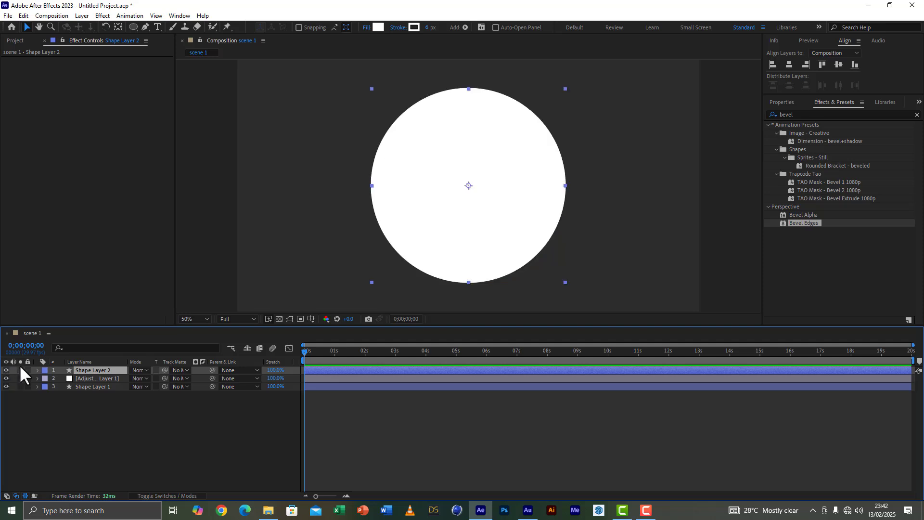
pyautogui.press('s')
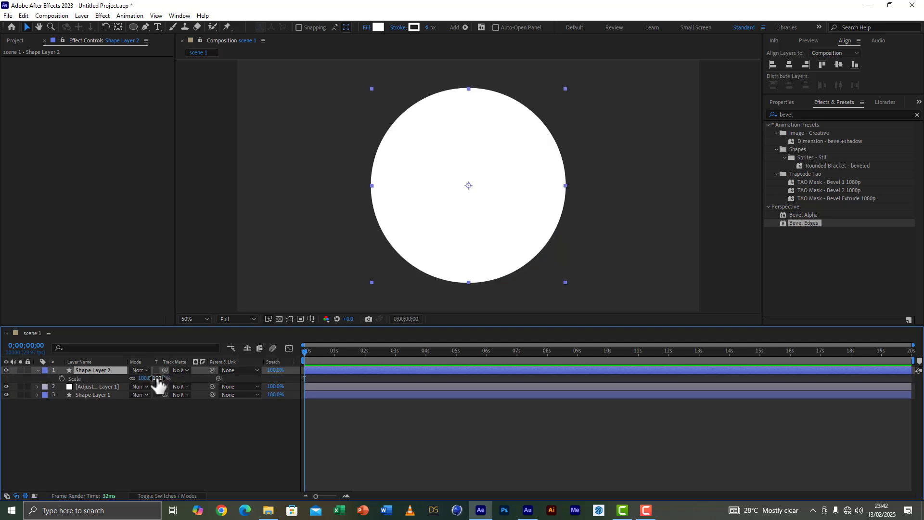
pyautogui.moveTo(158, 378); pyautogui.dragTo(163, 379)
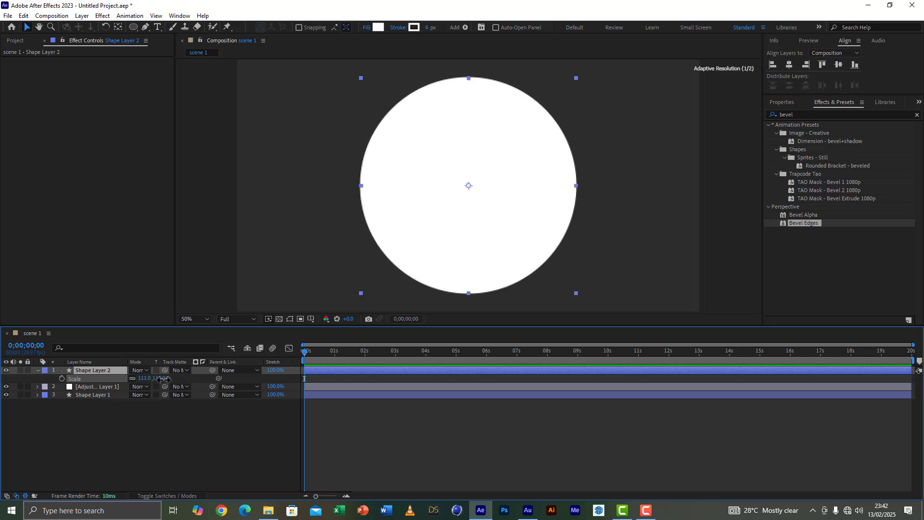
# Step: Remove the fill from Shape Layer 2 and set its stroke width to 2 px
pyautogui.click(375, 29)
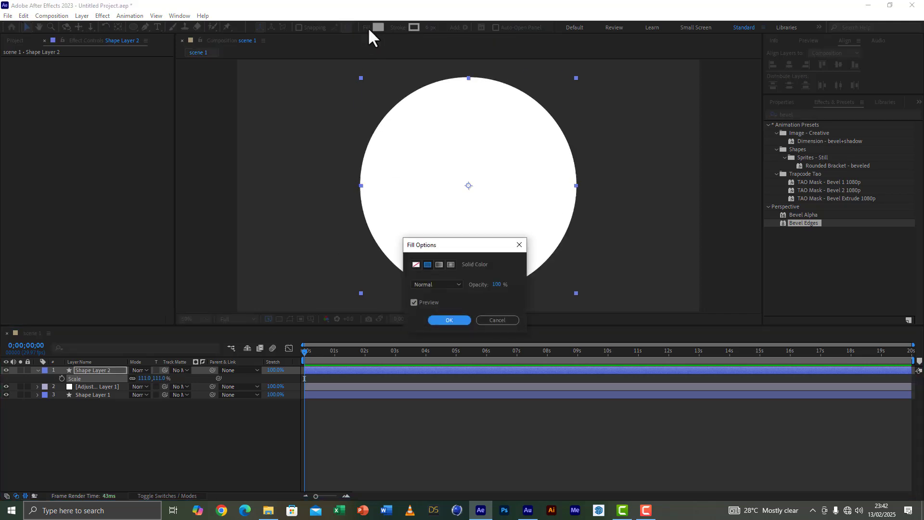
pyautogui.click(416, 264)
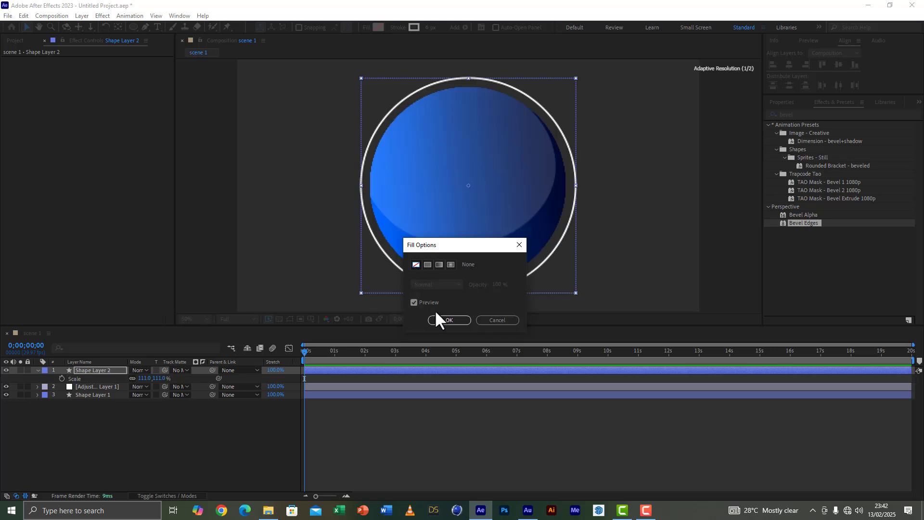
pyautogui.click(448, 320)
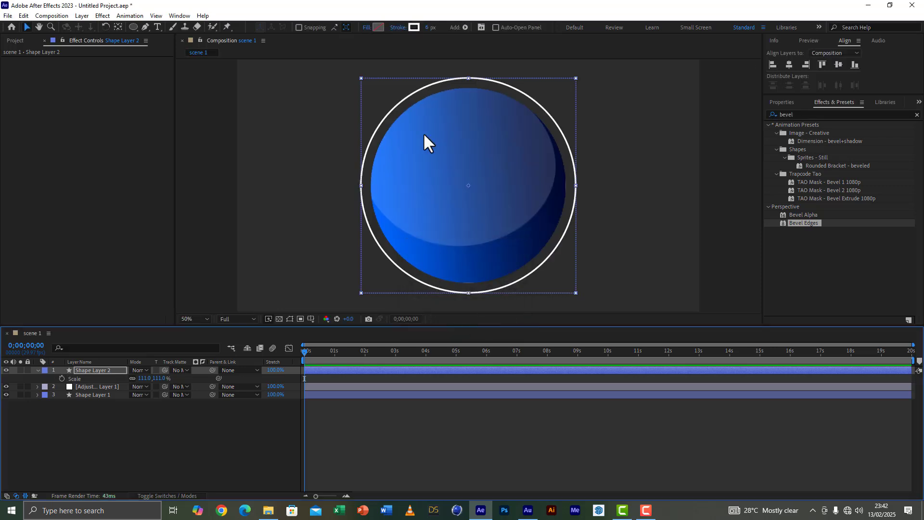
pyautogui.click(428, 27)
pyautogui.write('2')
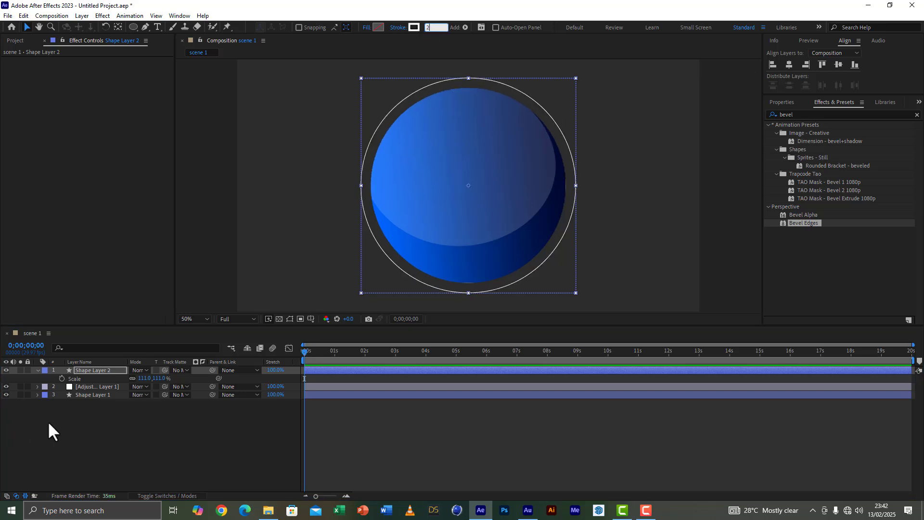
# Step: Set the scale of Shape Layer 2 to 108% and deselect the outline ring
pyautogui.click(159, 379)
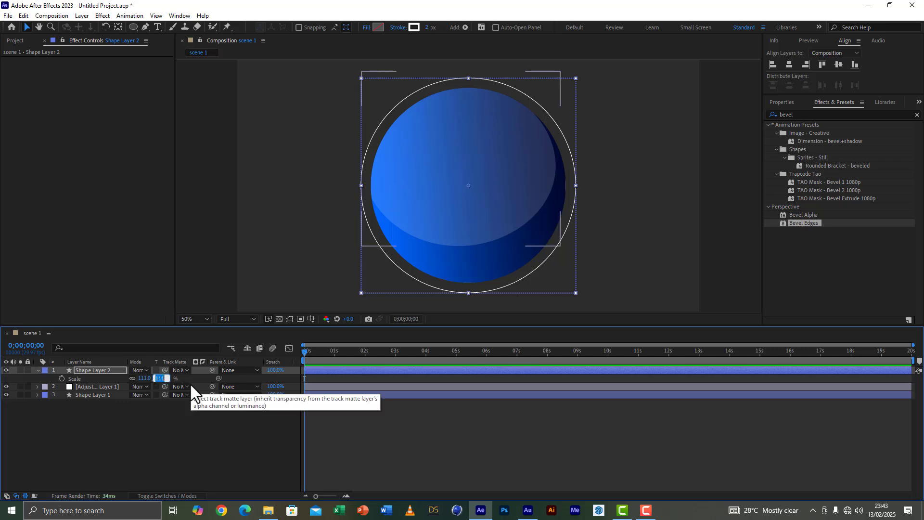
pyautogui.write('108')
pyautogui.click(188, 444)
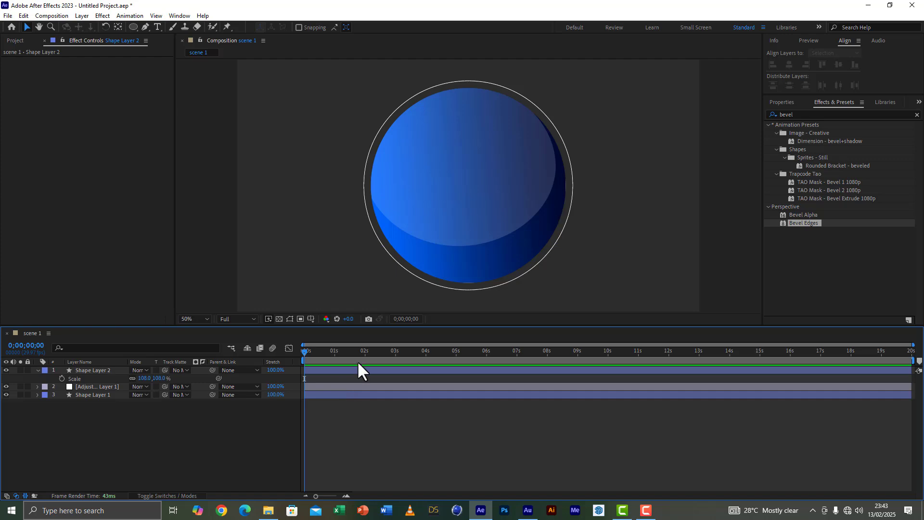
# Step: Import the map video and the world image from the news tutorial folder into the project
pyautogui.click(18, 42)
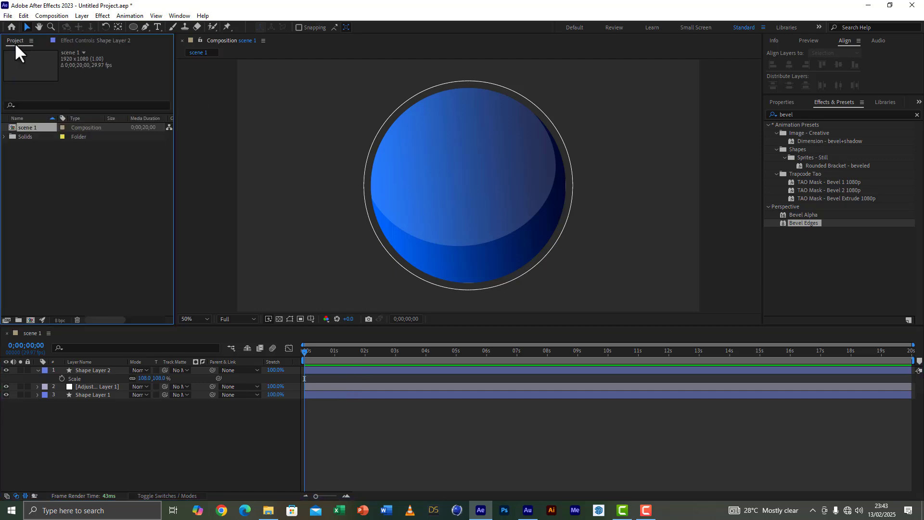
pyautogui.click(269, 510)
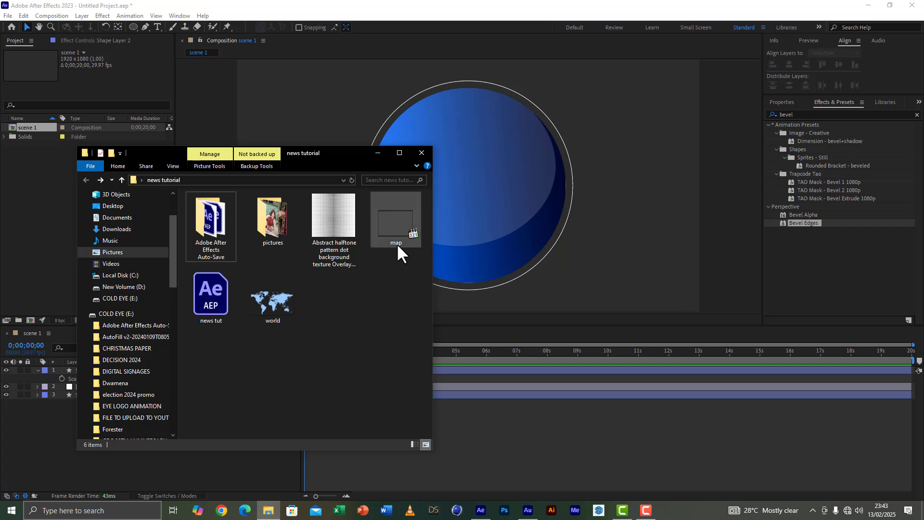
pyautogui.click(396, 226)
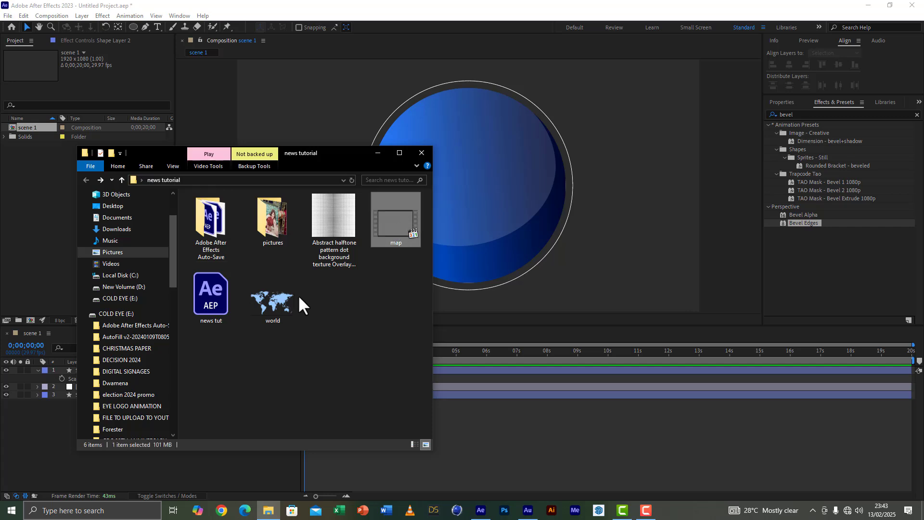
pyautogui.keyDown('shift'); pyautogui.click(281, 299); pyautogui.keyUp('shift')
pyautogui.click(400, 224)
pyautogui.click(295, 309)
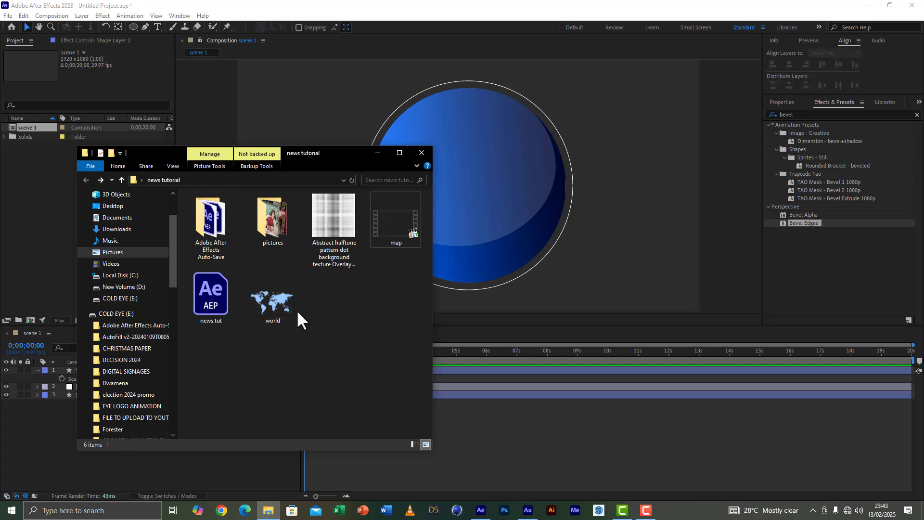
pyautogui.keyDown('ctrl'); pyautogui.click(397, 223); pyautogui.keyUp('ctrl')
pyautogui.moveTo(397, 223); pyautogui.dragTo(37, 261)
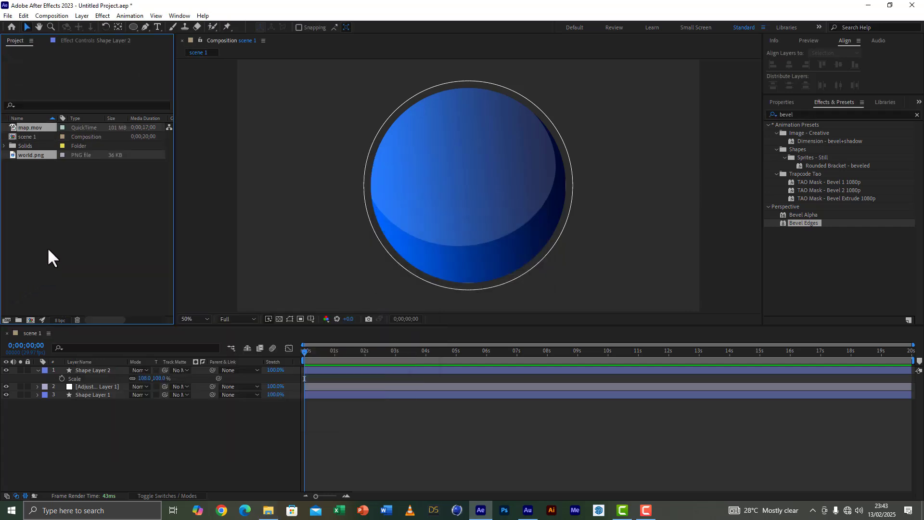
# Step: Add map.mov as the topmost layer of scene 1, and try out world.png over the sphere before deleting that layer
pyautogui.click(27, 126)
pyautogui.moveTo(26, 125); pyautogui.dragTo(100, 369)
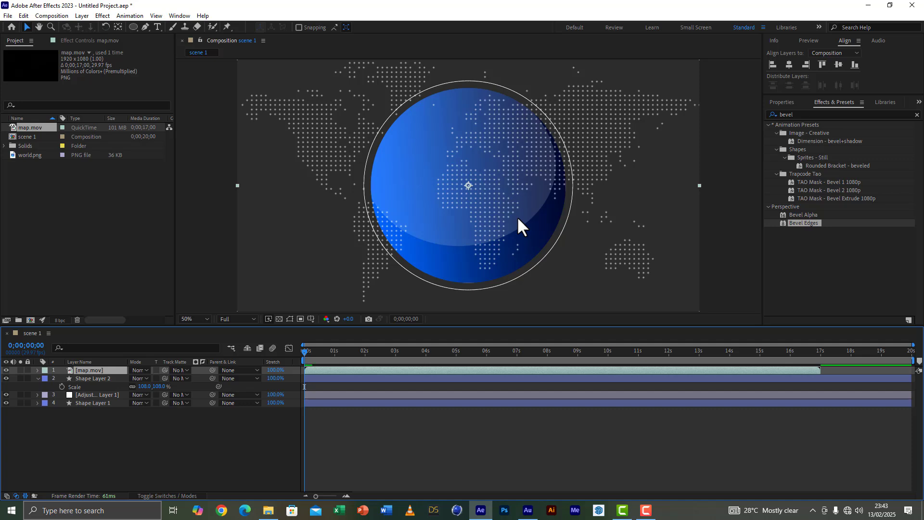
pyautogui.moveTo(26, 155); pyautogui.dragTo(504, 219)
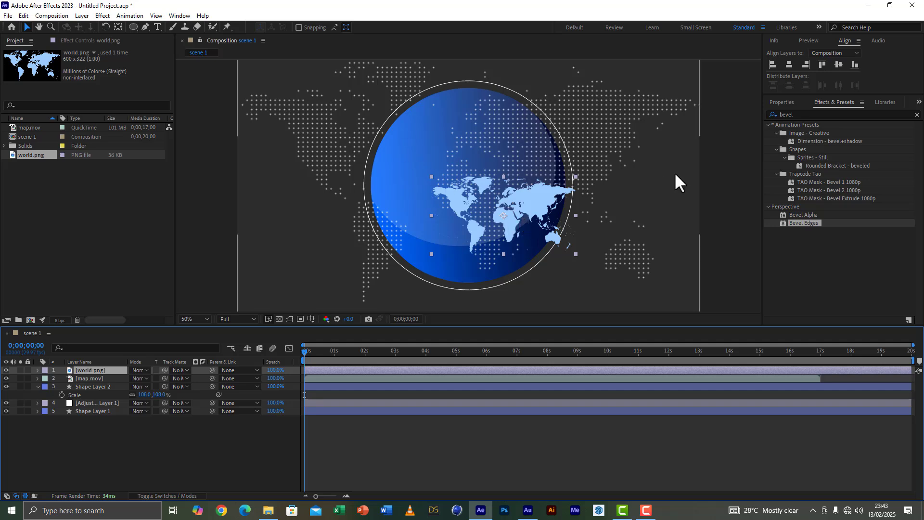
pyautogui.press('Delete')
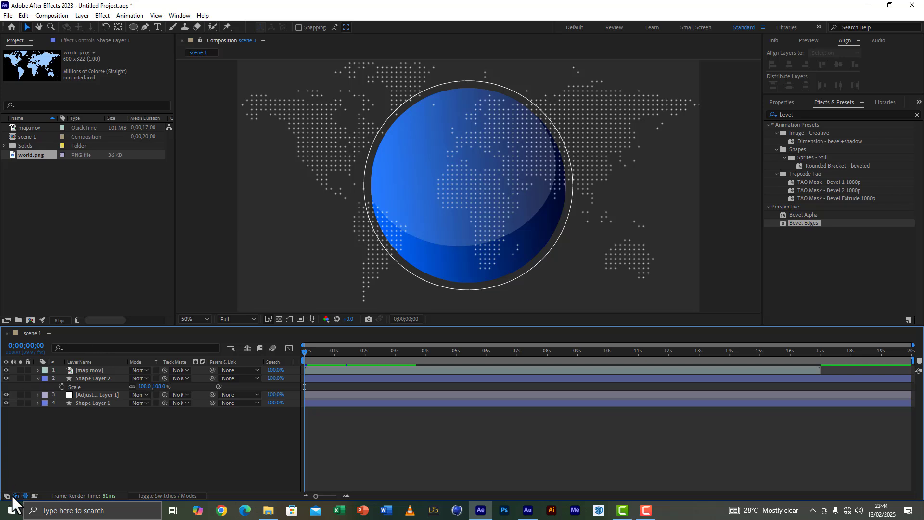
# Step: Scale the map.mov layer down to 87%
pyautogui.click(86, 371)
pyautogui.press('s')
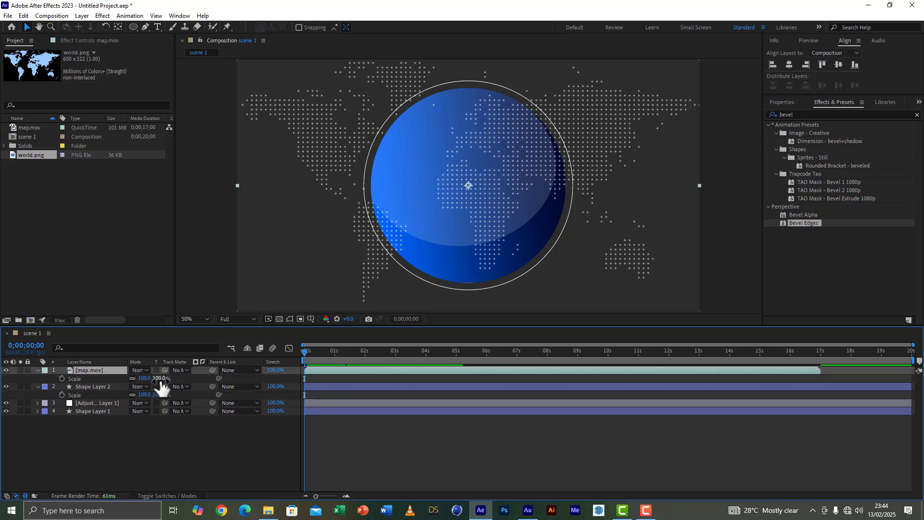
pyautogui.moveTo(163, 385); pyautogui.dragTo(159, 384)
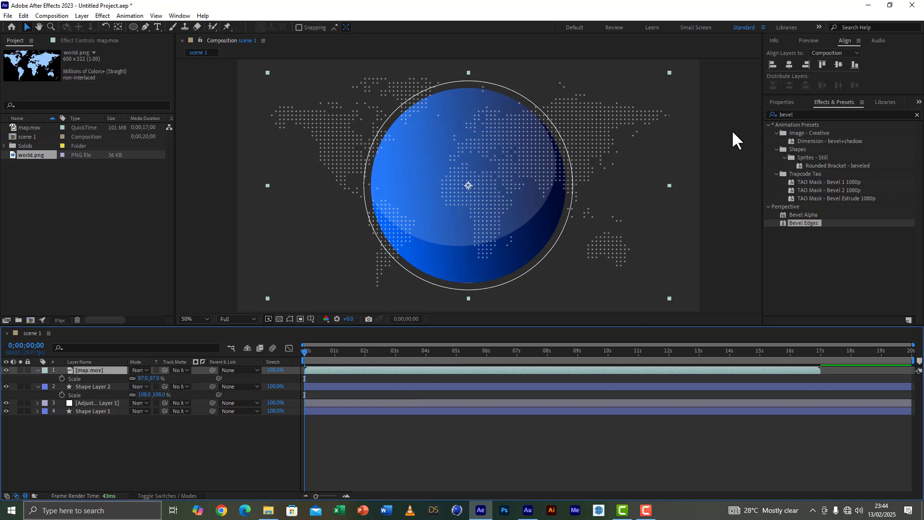
# Step: Find the CC Sphere effect, apply it to map.mov and increase its radius to 504
pyautogui.click(790, 114)
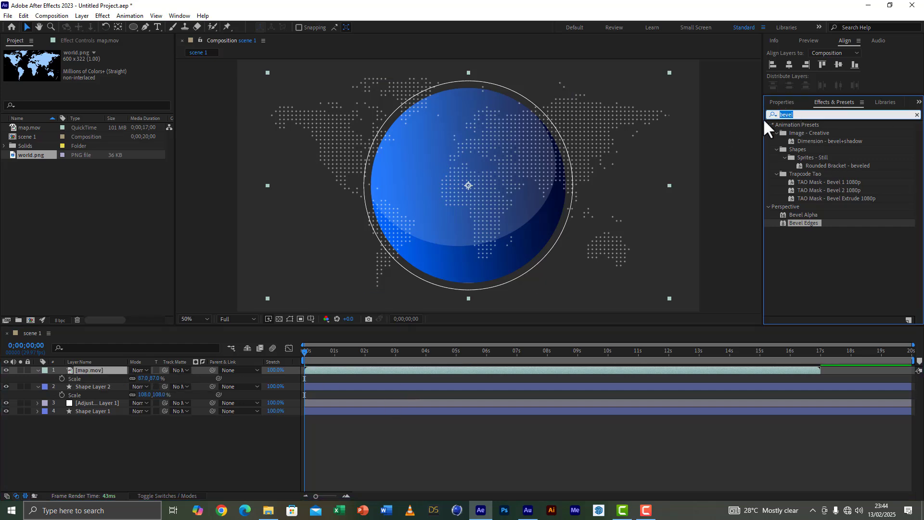
pyautogui.write('cc')
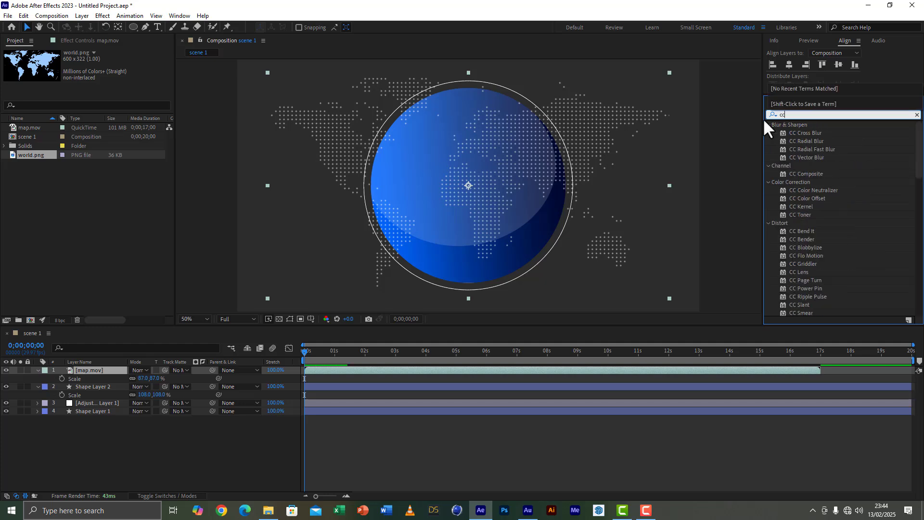
pyautogui.write(' sph')
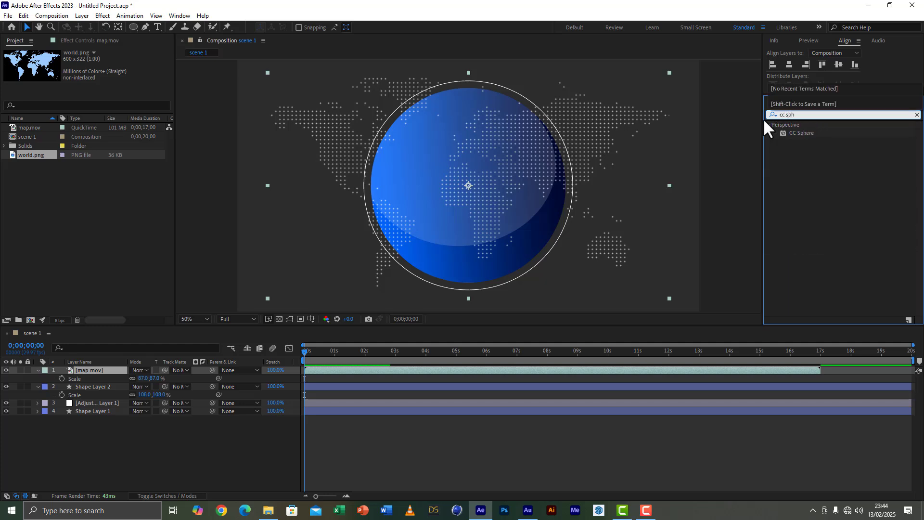
pyautogui.doubleClick(812, 135)
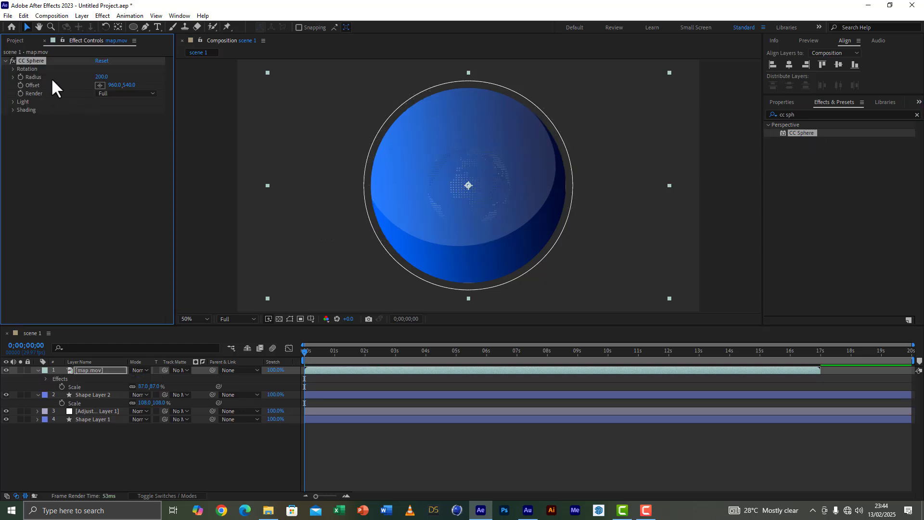
pyautogui.moveTo(103, 77); pyautogui.dragTo(261, 92)
# Step: Set CC Sphere's light height to 100 and, in its shading, ambient to 200 and diffuse to 0
pyautogui.click(12, 101)
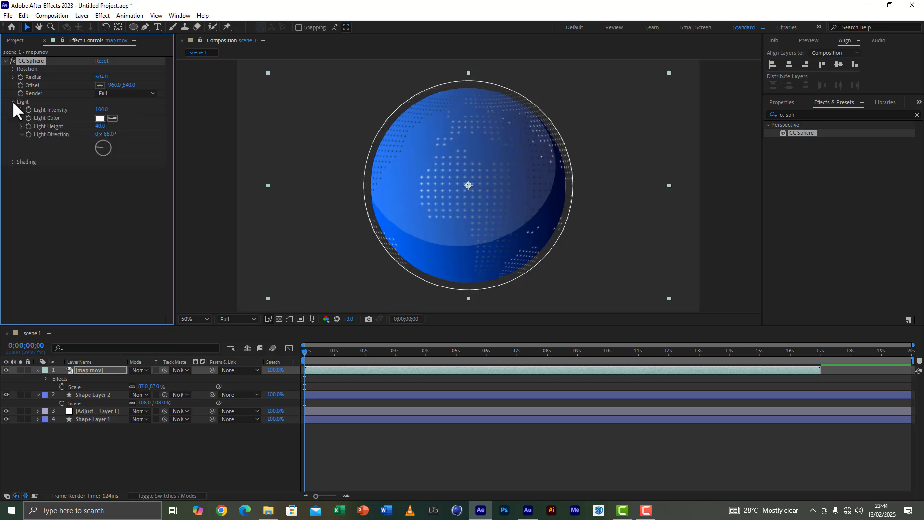
pyautogui.click(13, 162)
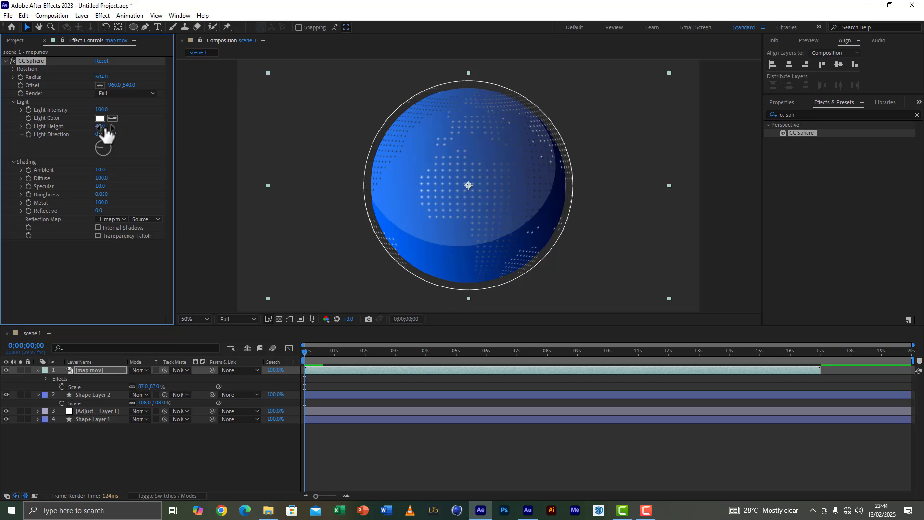
pyautogui.moveTo(103, 127); pyautogui.dragTo(170, 131)
pyautogui.moveTo(103, 176); pyautogui.dragTo(378, 182)
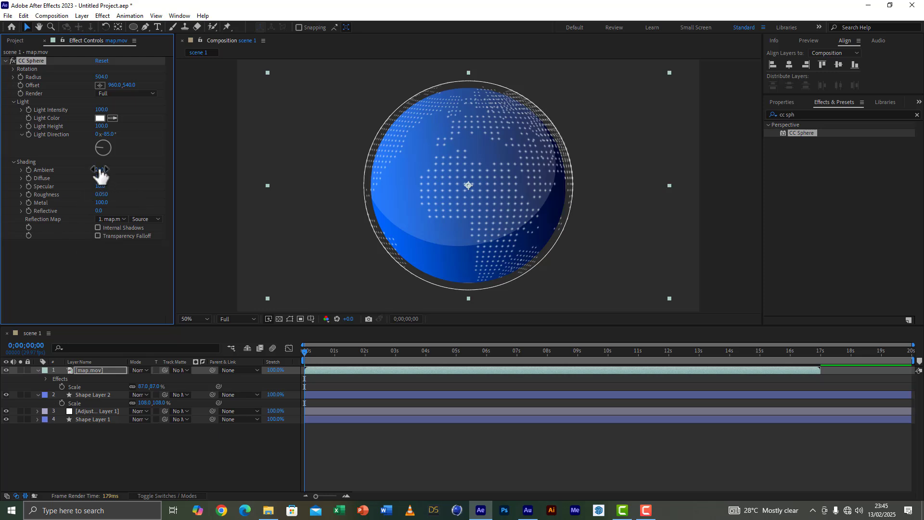
pyautogui.moveTo(97, 177); pyautogui.dragTo(237, 188)
# Step: Set the CC Sphere render mode on map.mov to Outside
pyautogui.click(106, 370)
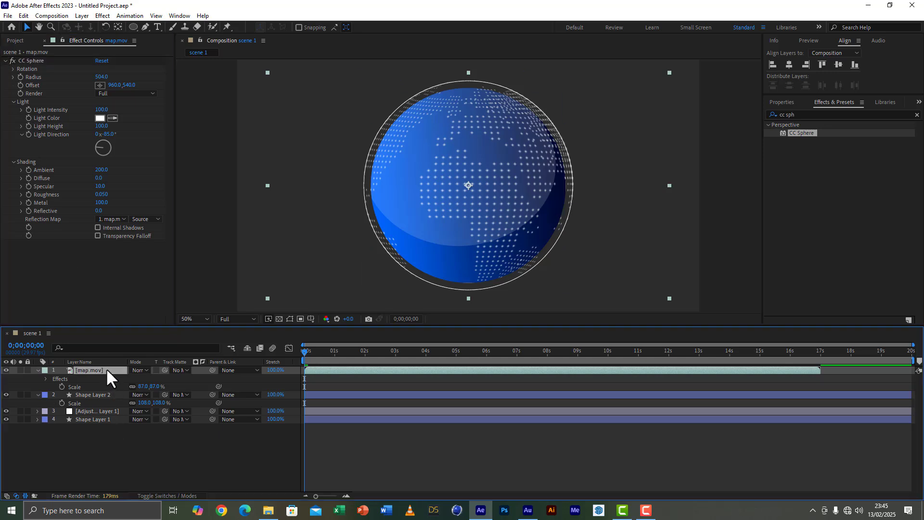
pyautogui.click(5, 62)
pyautogui.click(99, 373)
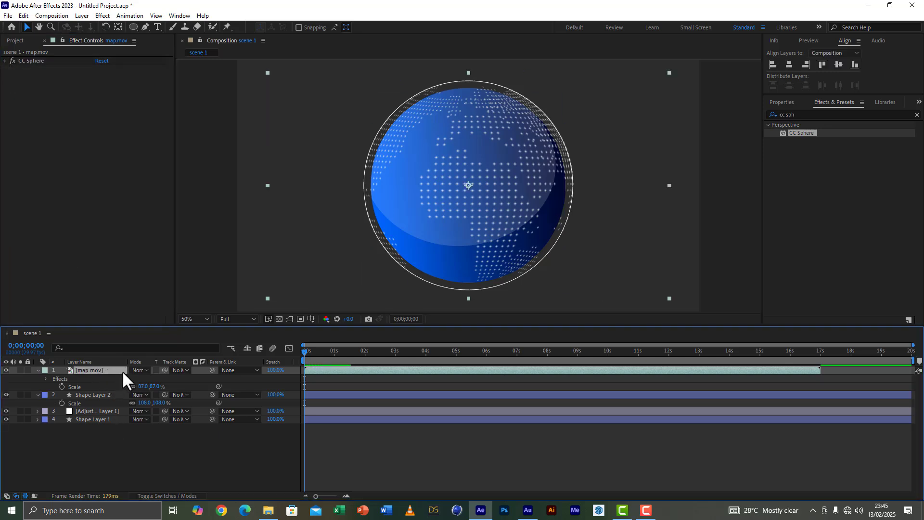
pyautogui.click(6, 62)
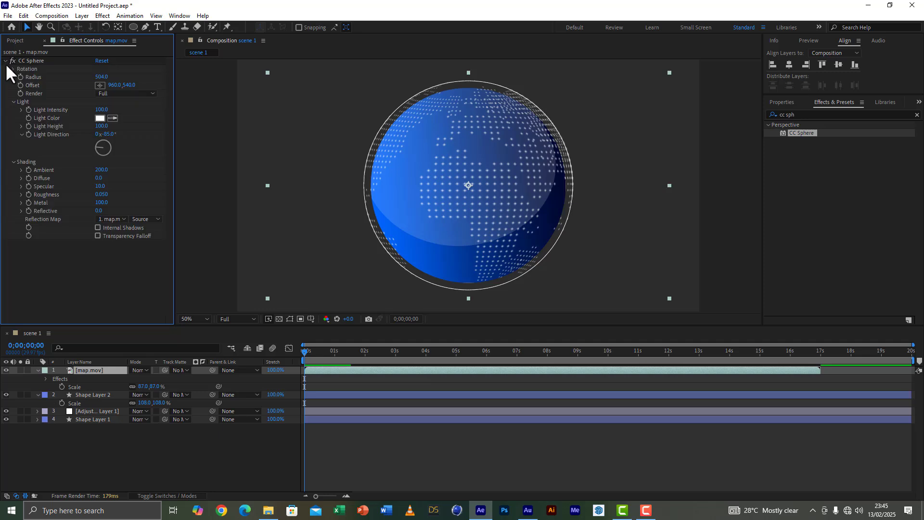
pyautogui.click(112, 93)
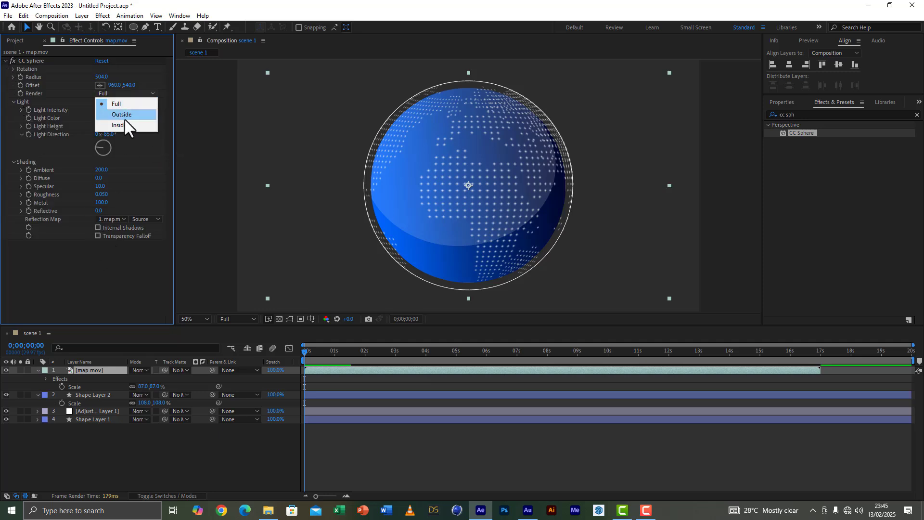
pyautogui.click(128, 114)
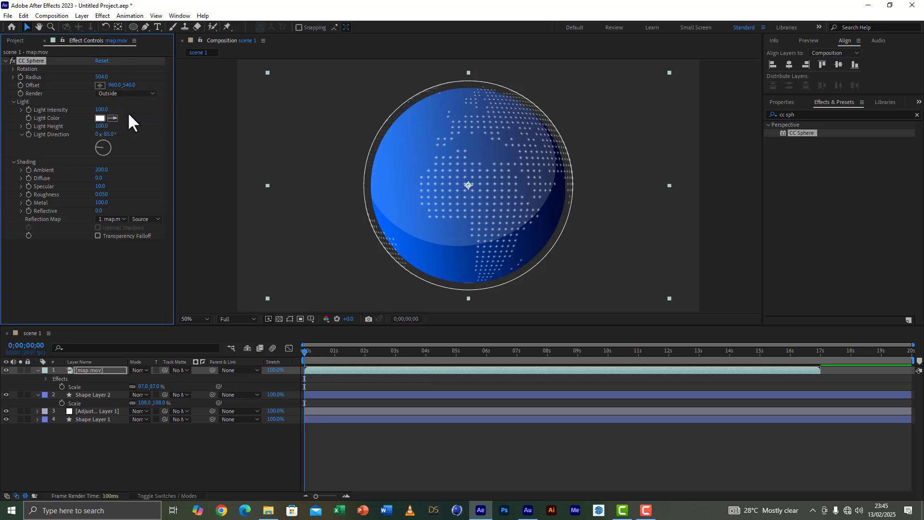
# Step: Duplicate map.mov, move the copy below Shape Layer 1 and set its CC Sphere render mode to Inside
pyautogui.click(82, 369)
pyautogui.hotkey('ctrl', 'd')
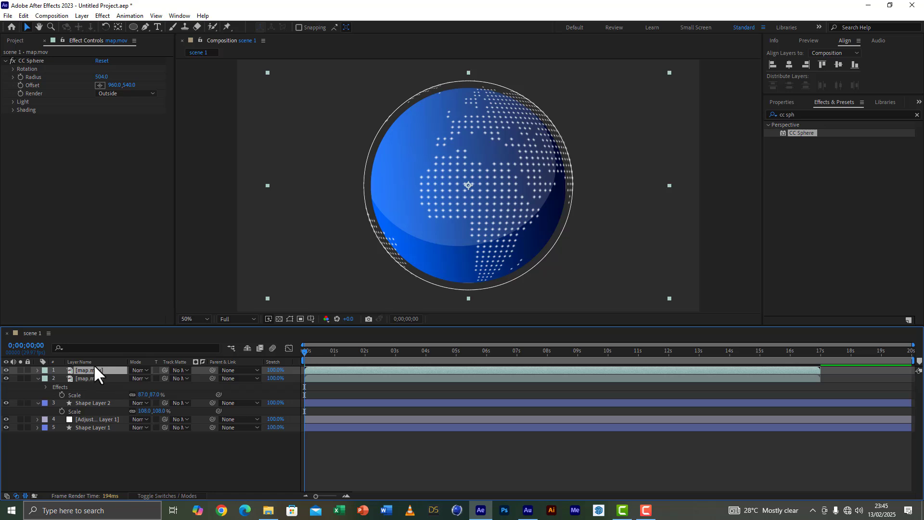
pyautogui.moveTo(92, 370); pyautogui.dragTo(99, 435)
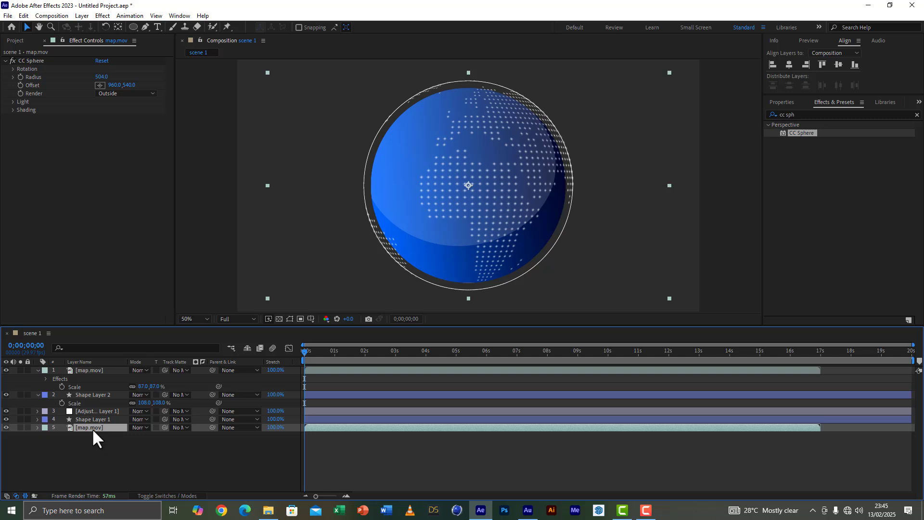
pyautogui.click(114, 92)
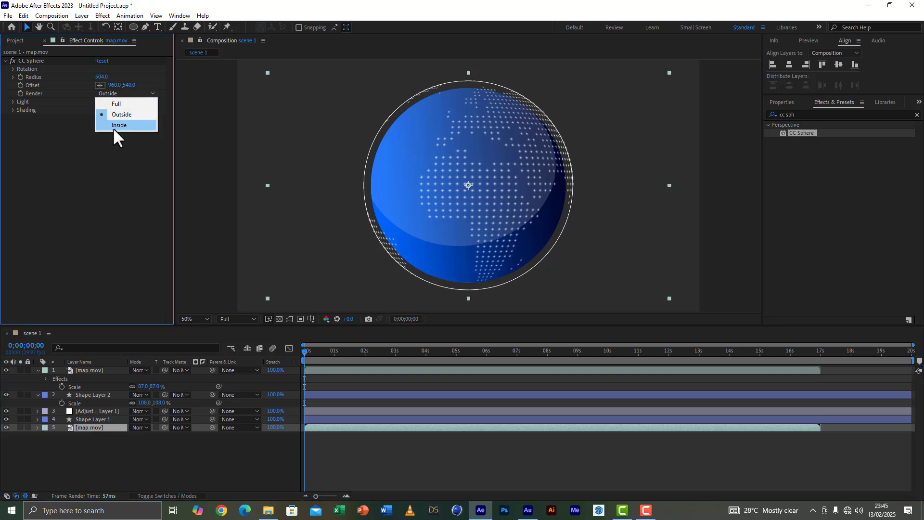
pyautogui.click(114, 127)
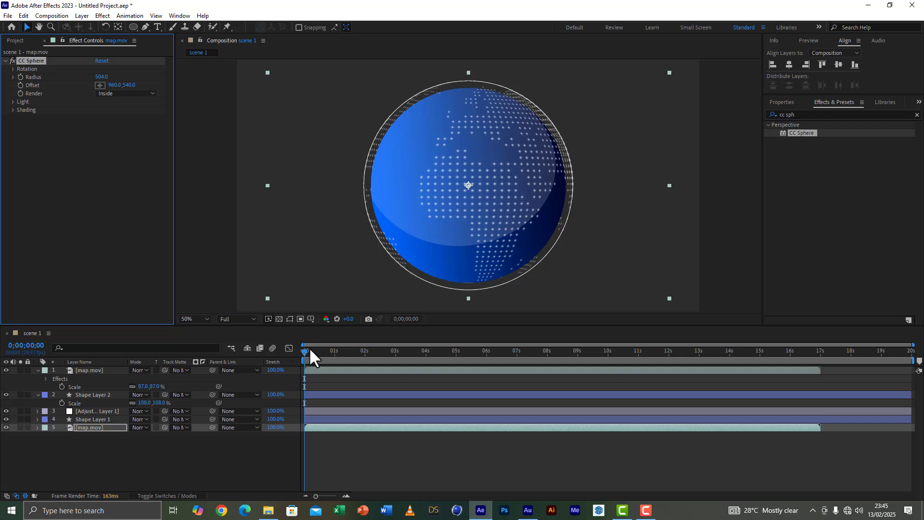
# Step: Play back the composition from the start to check how the front and back map layers move around the sphere
pyautogui.press('space')
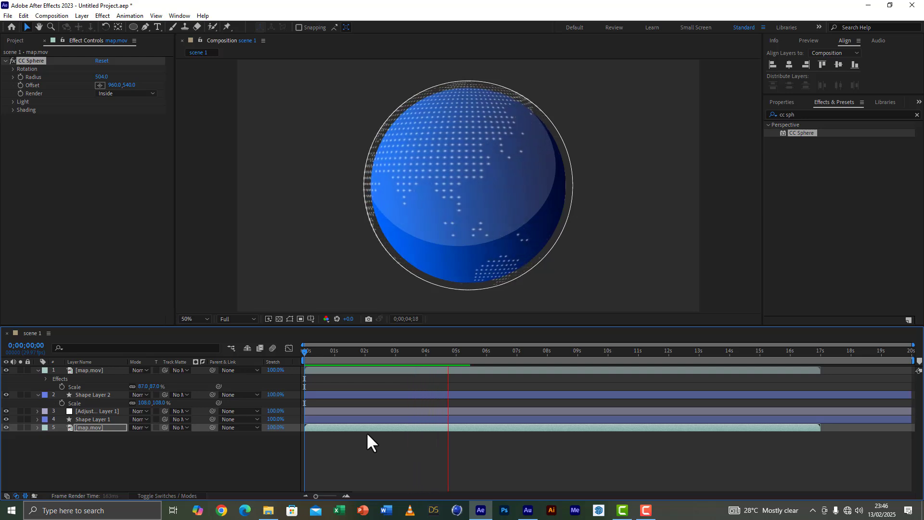
pyautogui.press('space')
pyautogui.moveTo(374, 348)
pyautogui.mouseDown()
pyautogui.moveTo(319, 345)
pyautogui.moveTo(135, 374)
pyautogui.mouseUp()
pyautogui.click(94, 371)
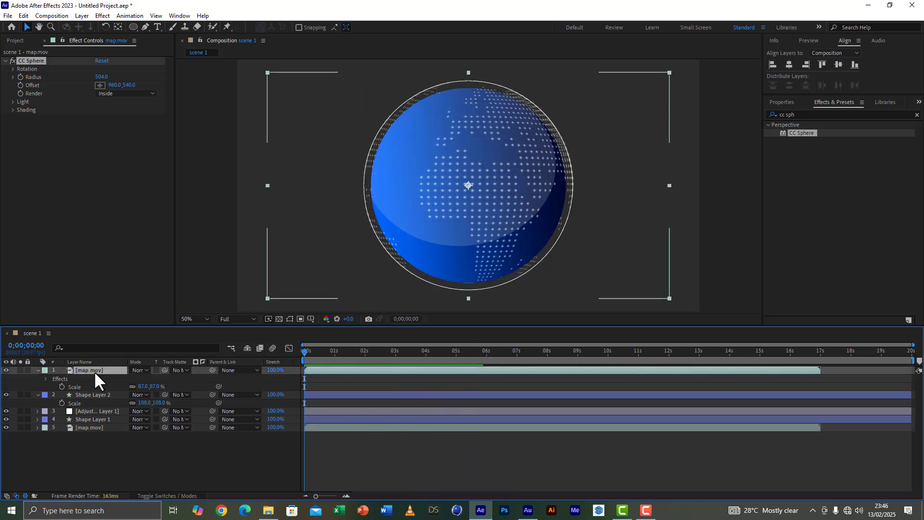
pyautogui.keyDown('shift'); pyautogui.click(93, 420); pyautogui.keyUp('shift')
pyautogui.click(101, 441)
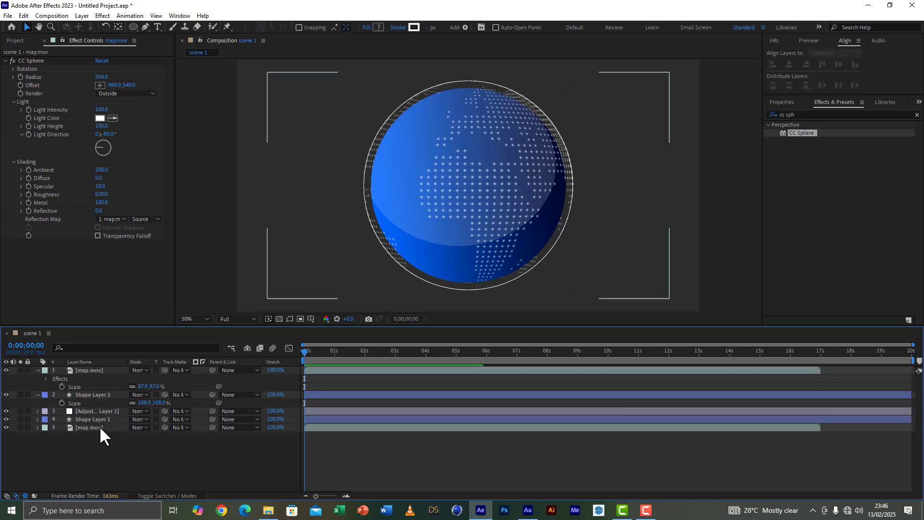
# Step: Time-stretch both map.mov layers, front and back, to a stretch factor of 70%
pyautogui.click(103, 371)
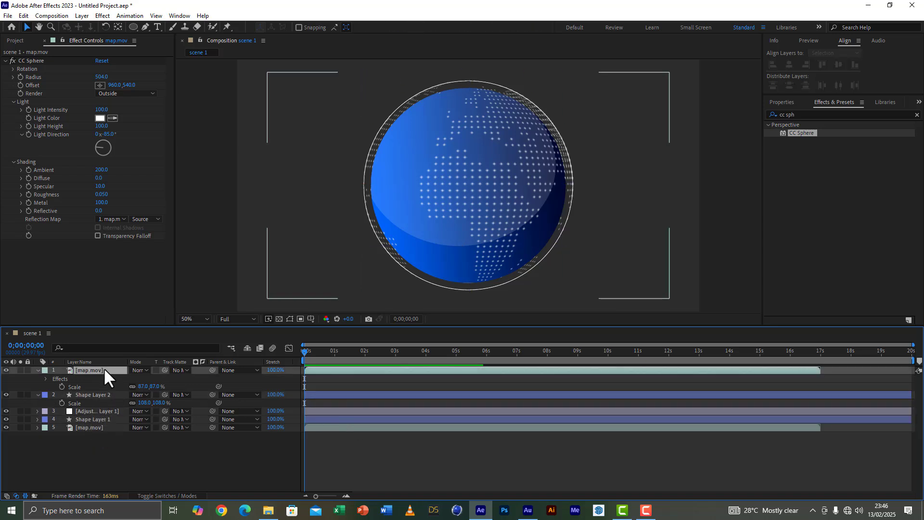
pyautogui.click(276, 370)
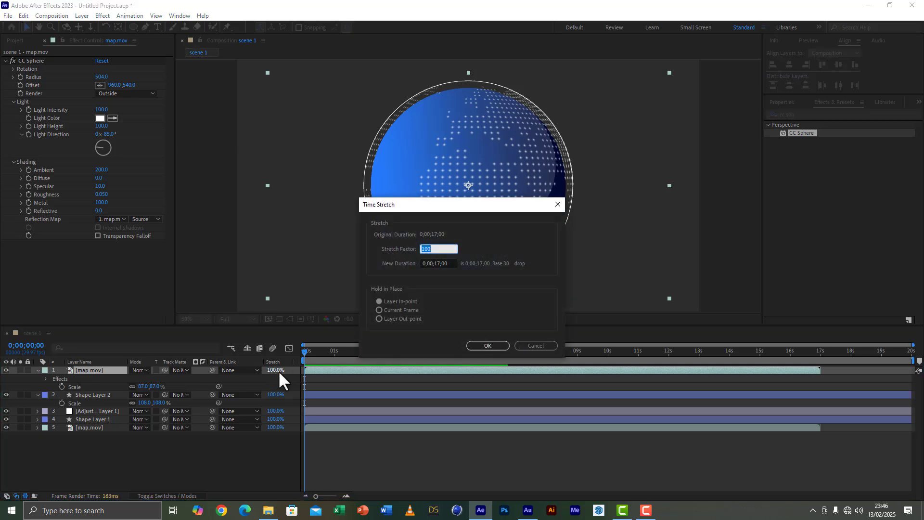
pyautogui.write('70')
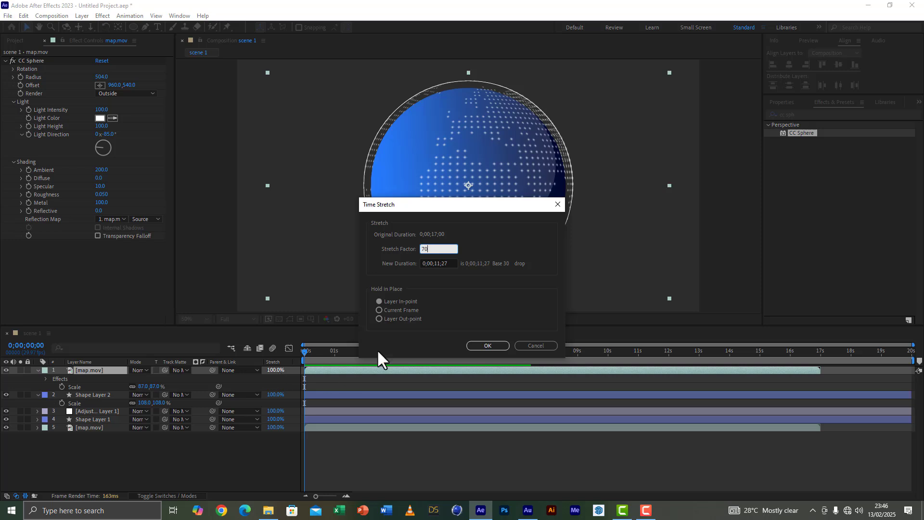
pyautogui.click(483, 346)
pyautogui.click(347, 427)
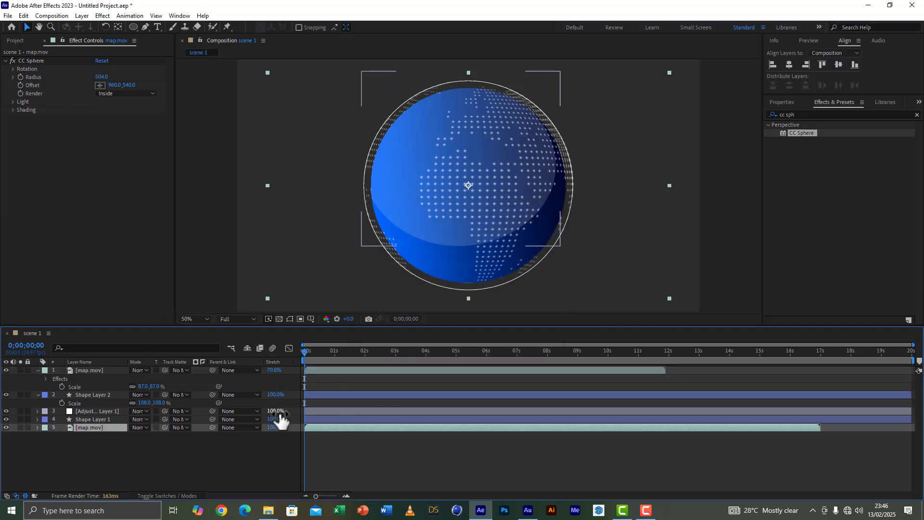
pyautogui.click(276, 427)
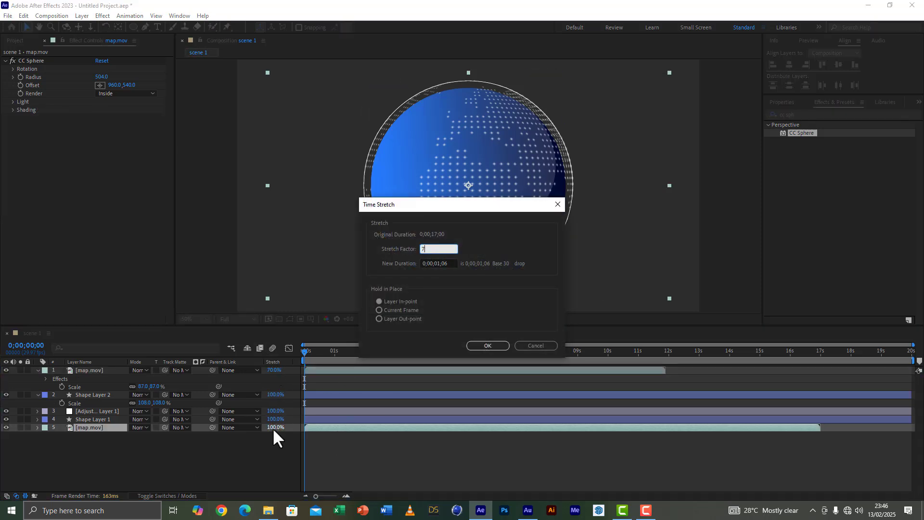
pyautogui.click(488, 345)
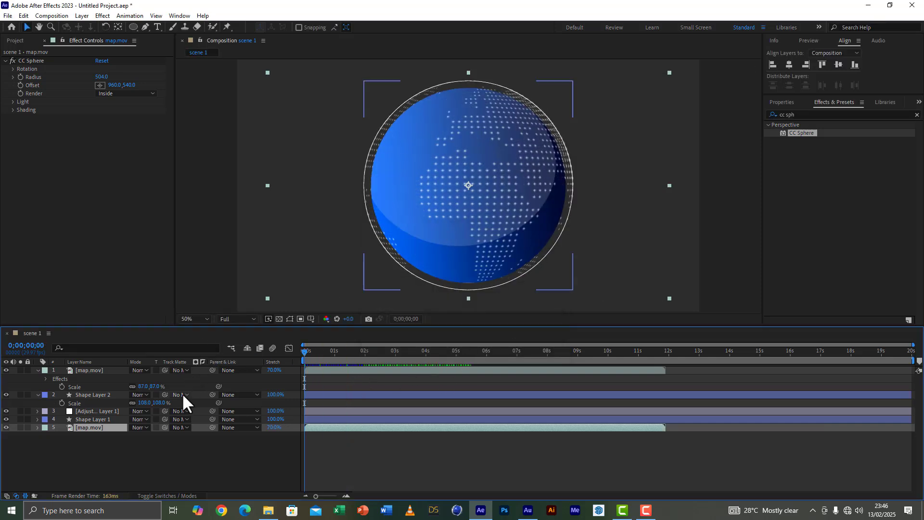
# Step: Preview the sped-up map rotation and save the project as sphere tut.aep
pyautogui.press('space')
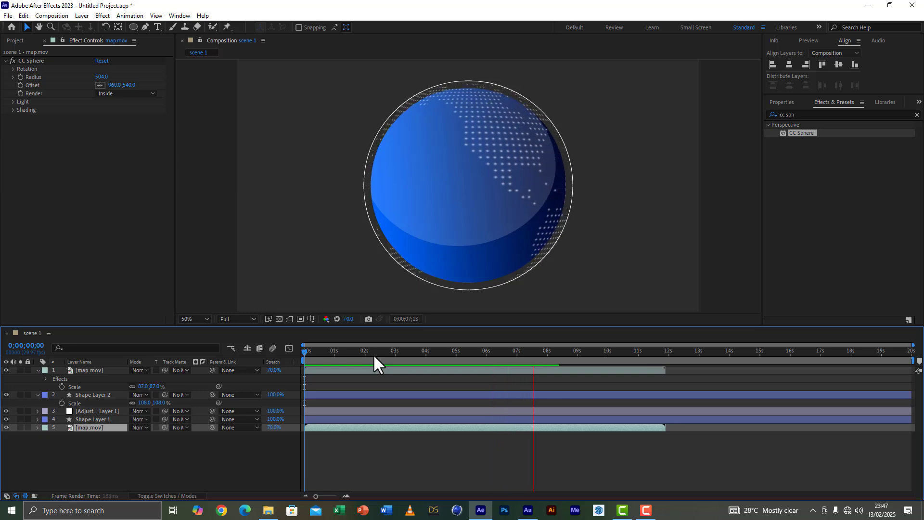
pyautogui.hotkey('ctrl', 's')
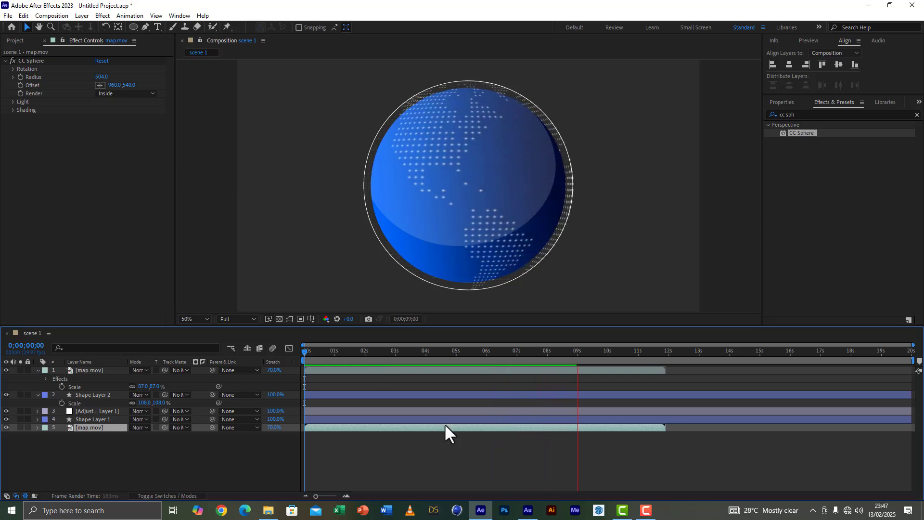
# Step: Pre-compose all five layers of scene 1 into a composition named globe, moving all attributes into it
pyautogui.click(38, 370)
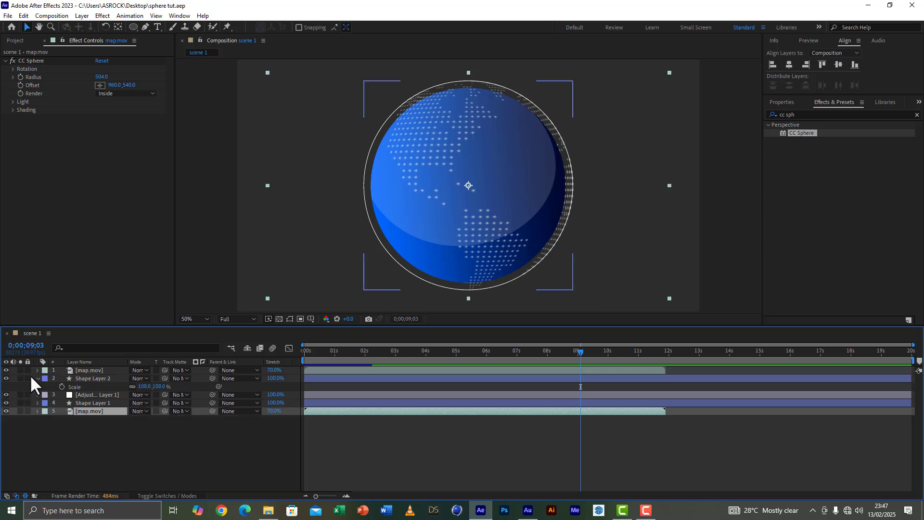
pyautogui.click(38, 378)
pyautogui.moveTo(86, 452); pyautogui.dragTo(94, 349)
pyautogui.click(81, 15)
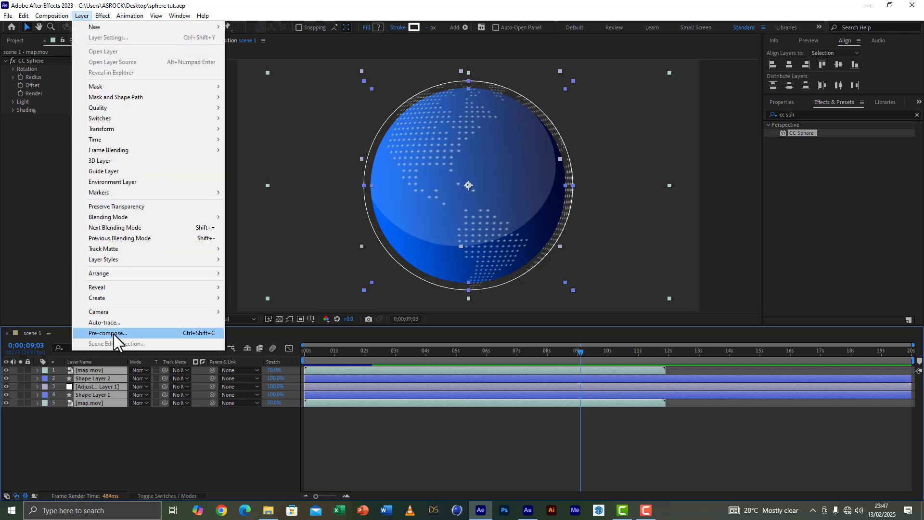
pyautogui.click(113, 334)
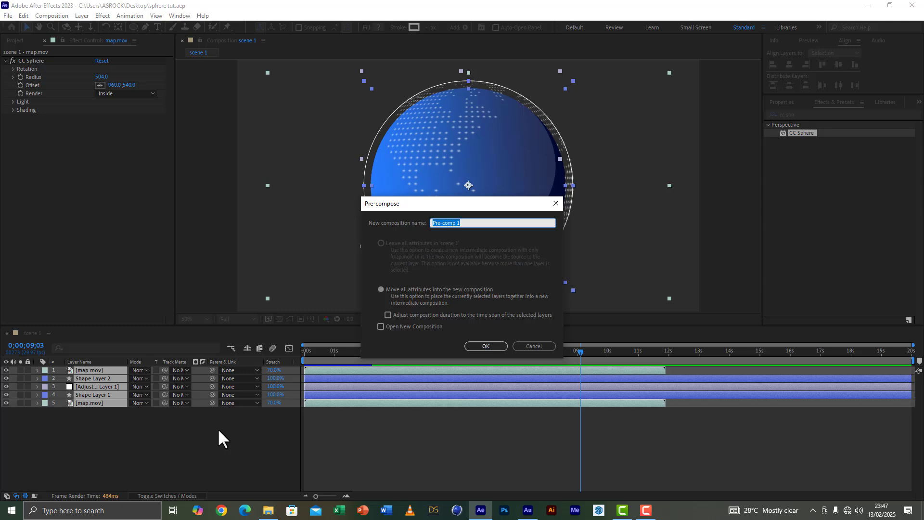
pyautogui.click(428, 290)
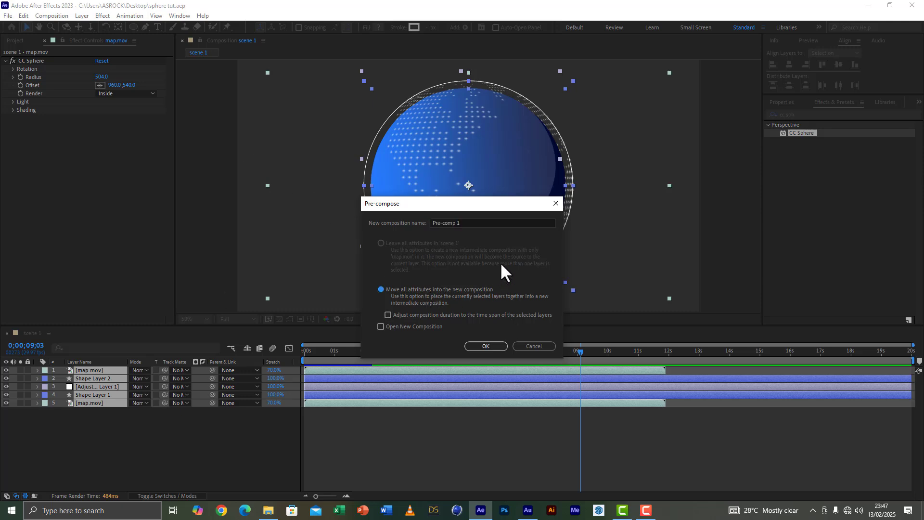
pyautogui.click(473, 224)
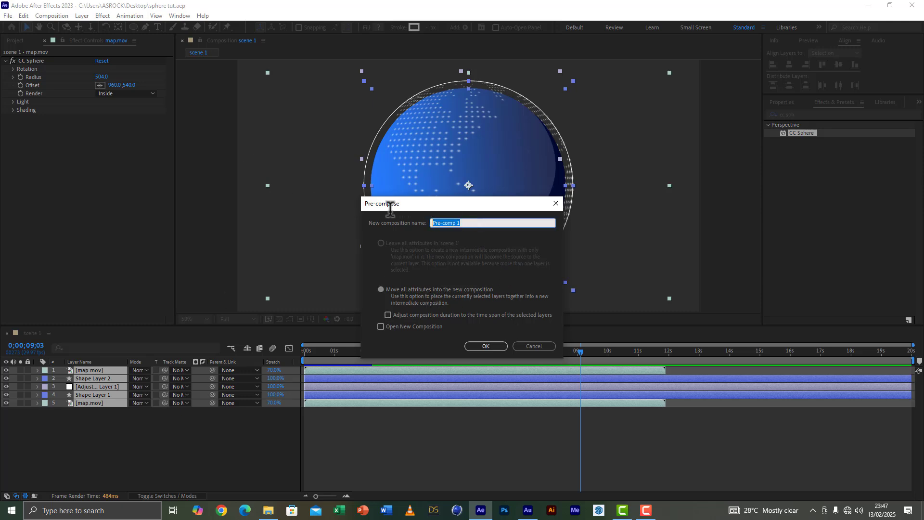
pyautogui.write('globe')
pyautogui.click(486, 346)
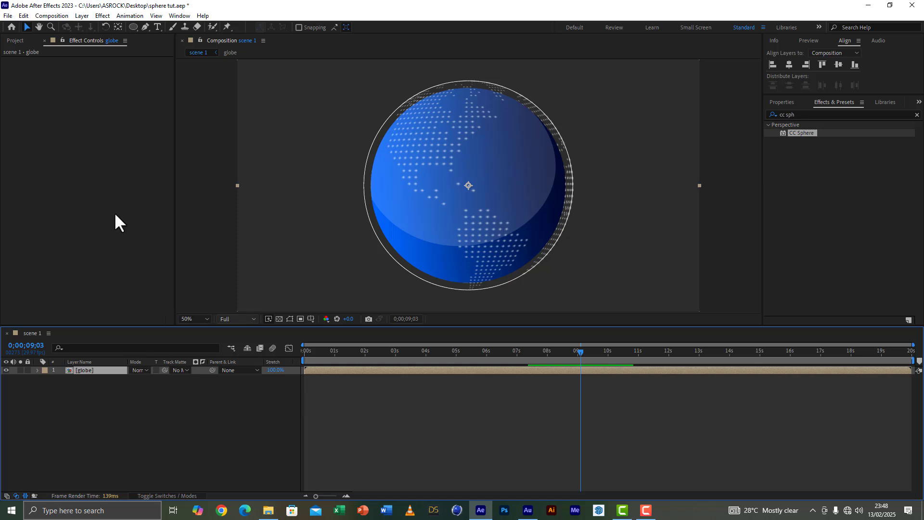
# Step: Create a new 800 x 800 px composition named radio with a duration of 20 seconds
pyautogui.click(14, 41)
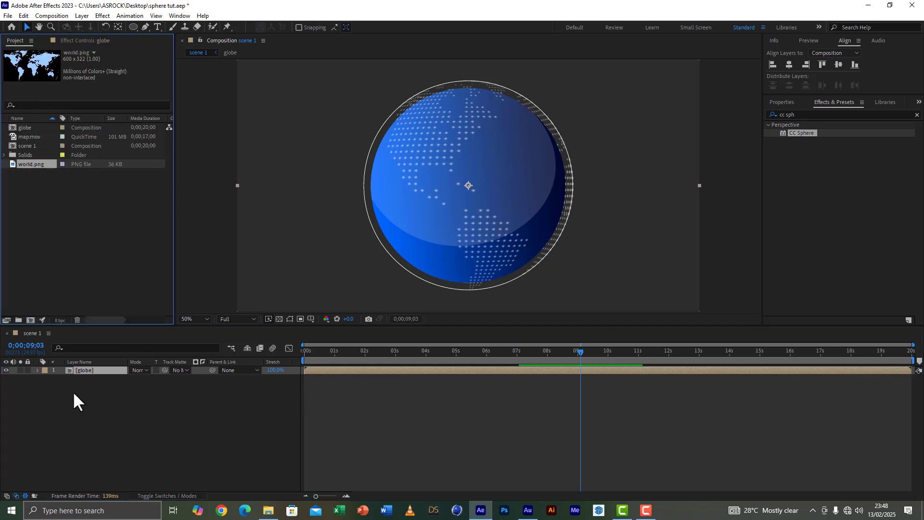
pyautogui.click(31, 321)
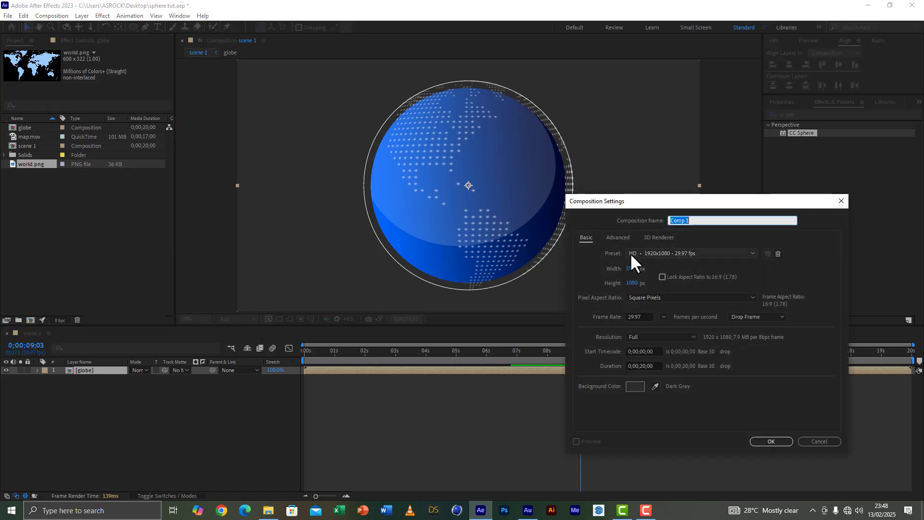
pyautogui.click(633, 269)
pyautogui.write('8')
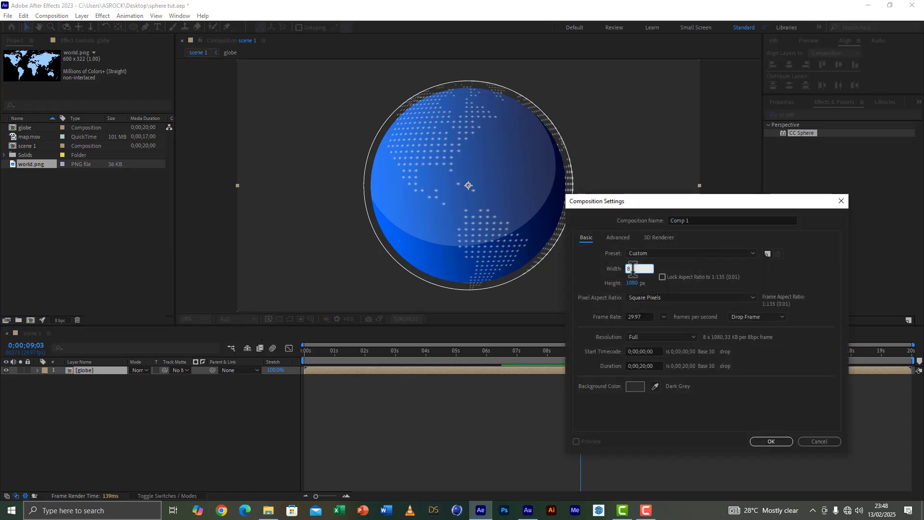
pyautogui.write('00')
pyautogui.click(634, 284)
pyautogui.write('800')
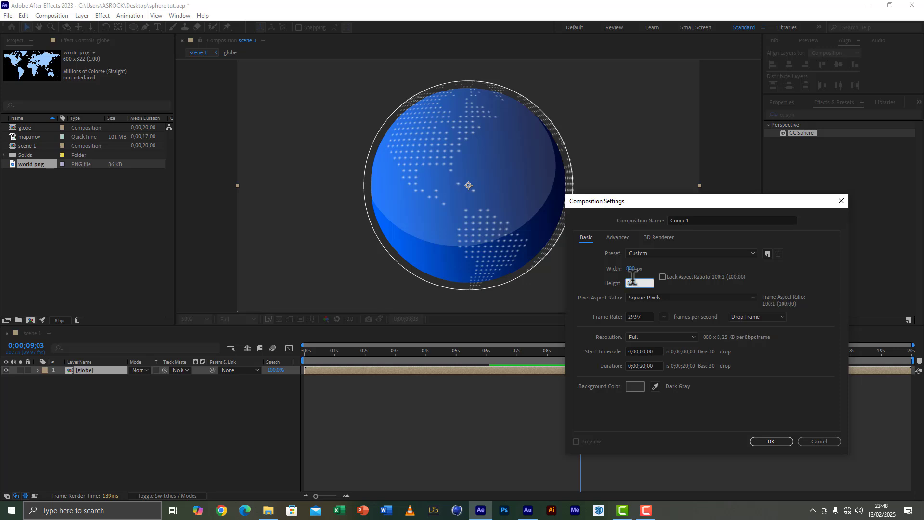
pyautogui.click(714, 220)
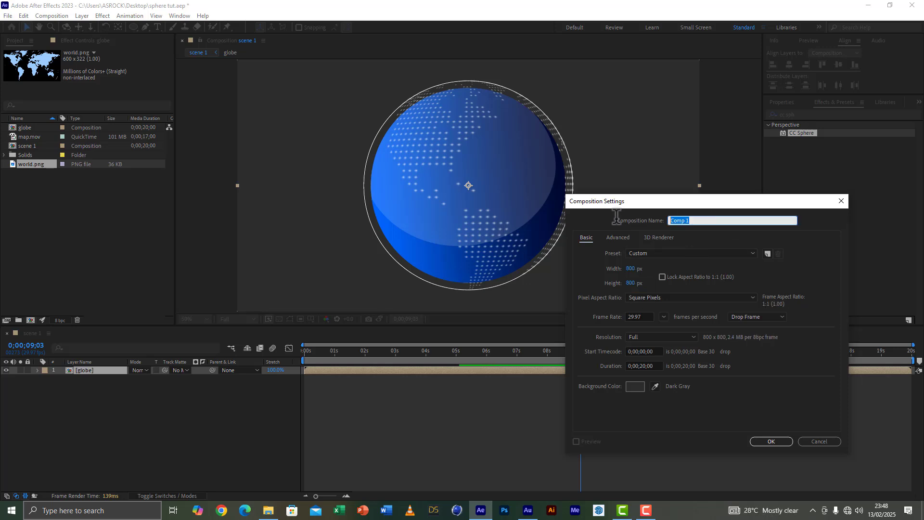
pyautogui.write('radio')
pyautogui.click(771, 441)
# Step: Add an orange 800 x 800 px solid layer to the radio composition
pyautogui.rightClick(123, 454)
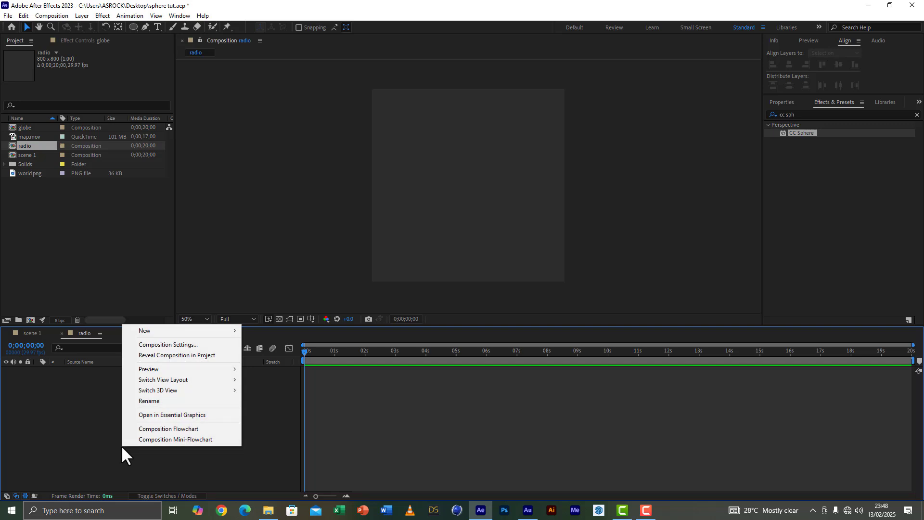
pyautogui.moveTo(213, 329)
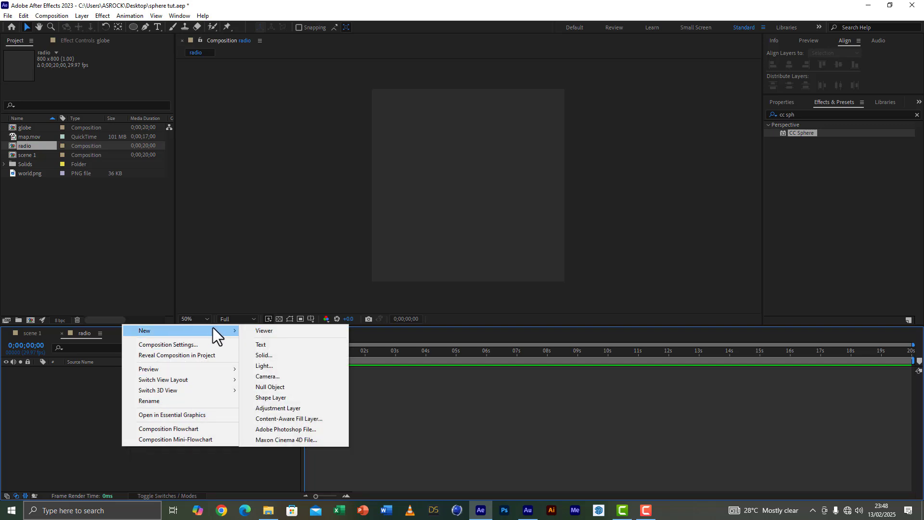
pyautogui.click(272, 355)
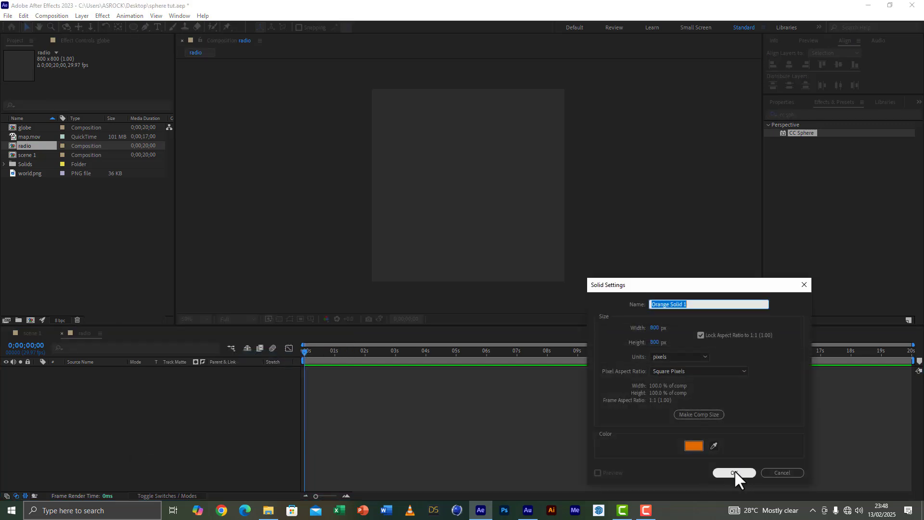
pyautogui.click(735, 471)
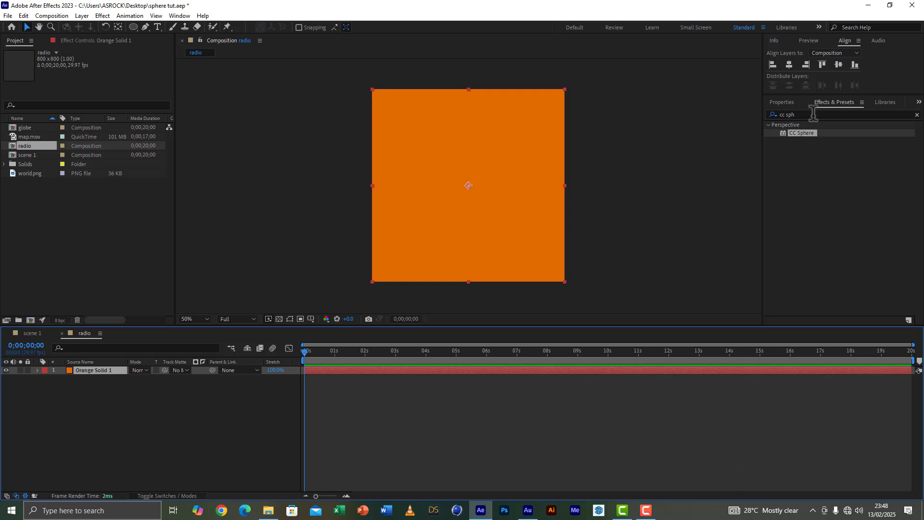
# Step: Apply the Radio Waves effect to the orange solid and scrub to 0;00;03;25 to see the waves
pyautogui.moveTo(819, 114); pyautogui.dragTo(764, 115)
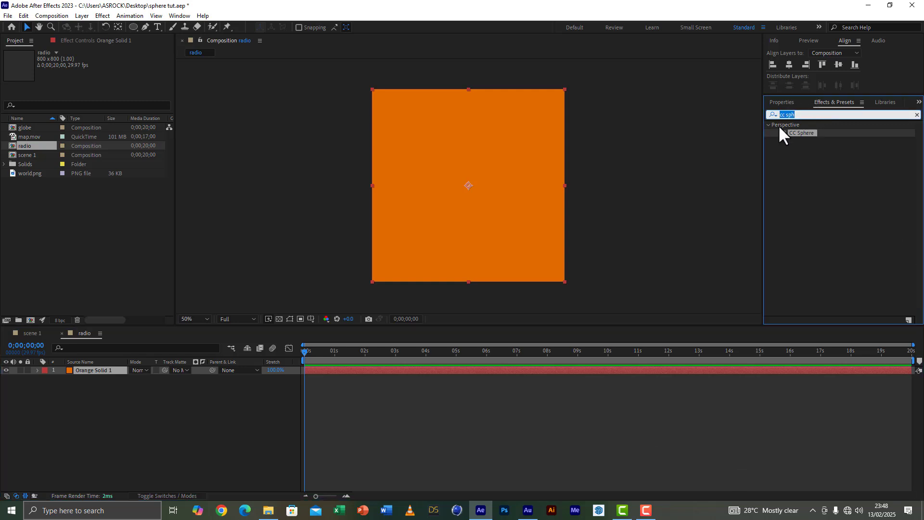
pyautogui.write('radio')
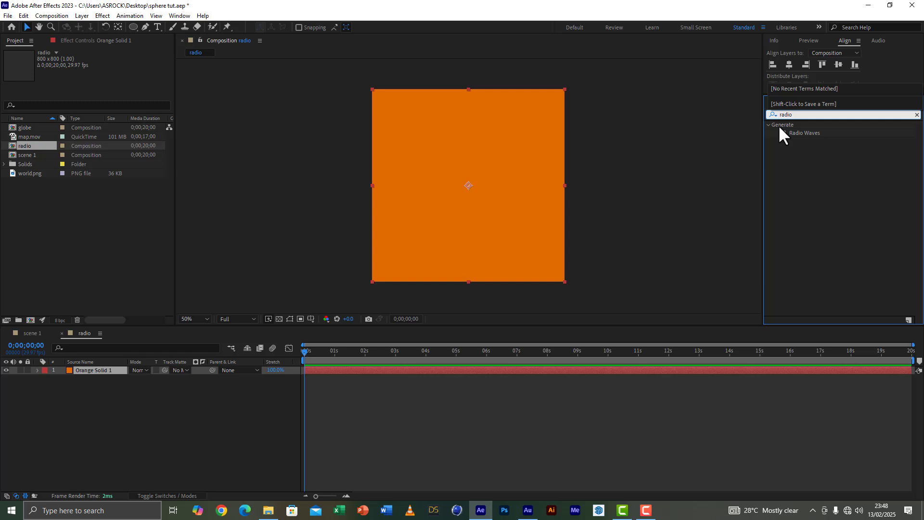
pyautogui.doubleClick(790, 133)
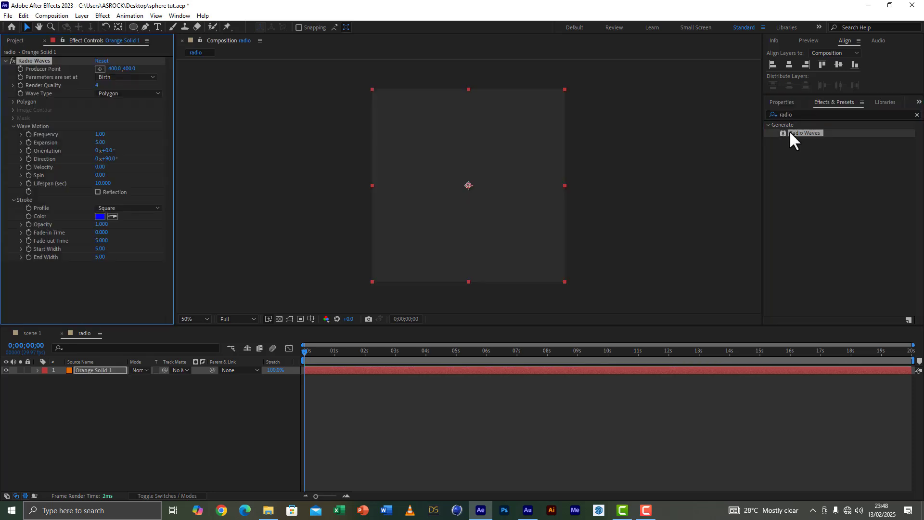
pyautogui.moveTo(328, 347); pyautogui.dragTo(420, 365)
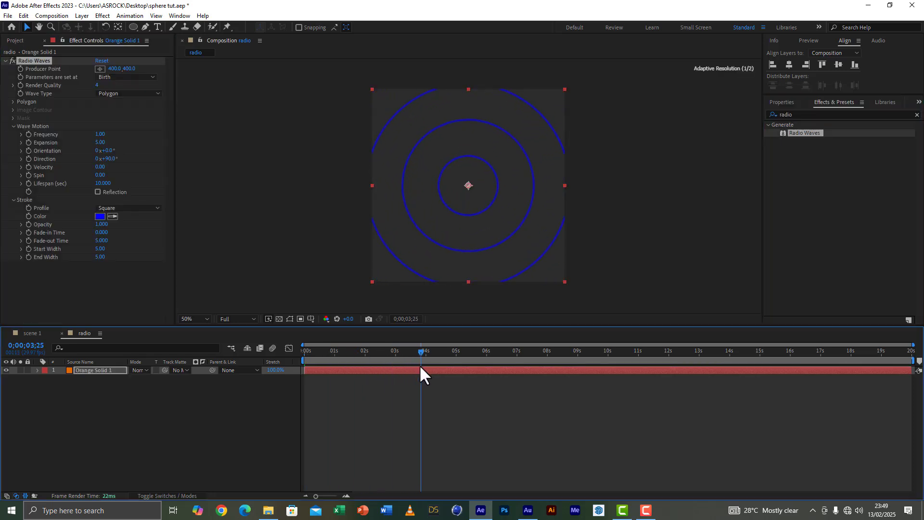
# Step: Change the Radio Waves stroke colour to white (FFFFFF)
pyautogui.click(100, 216)
pyautogui.moveTo(83, 324); pyautogui.dragTo(2, 269)
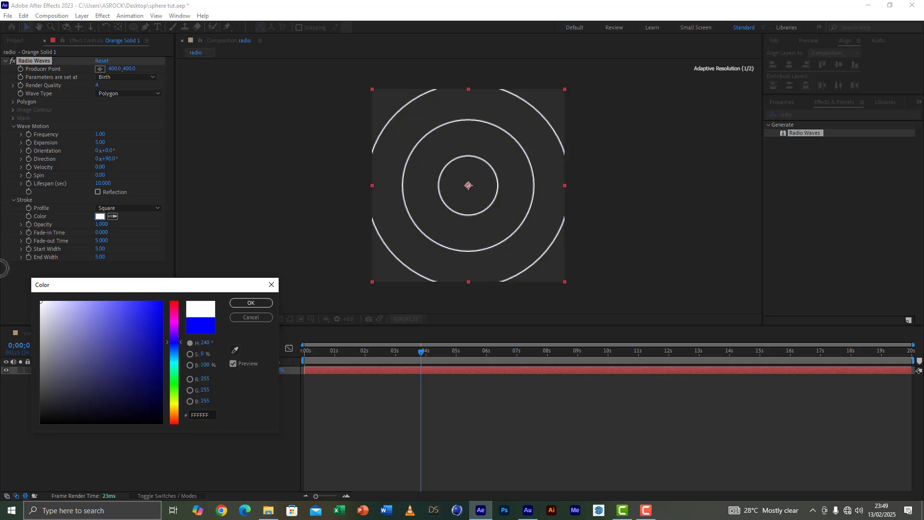
pyautogui.click(252, 303)
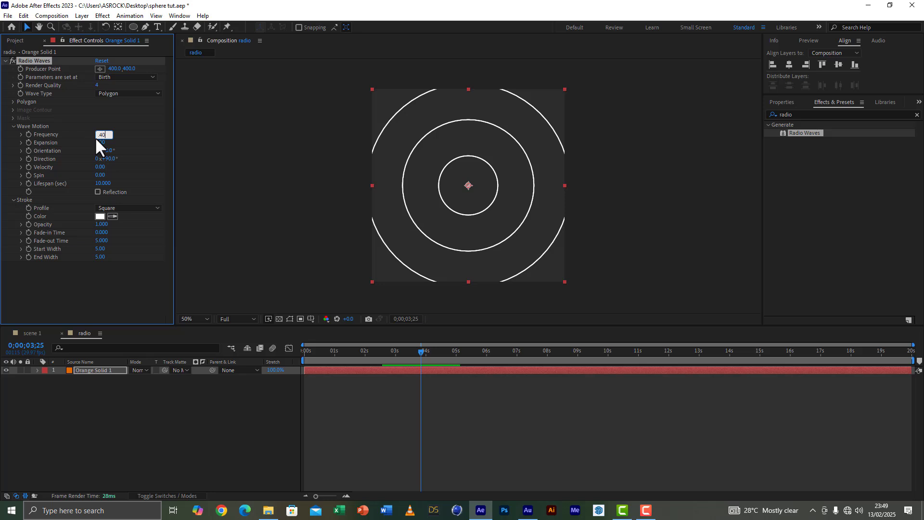
# Step: Set the Radio Waves wave motion to a frequency of 0.40 and an expansion of 1.30
pyautogui.click(118, 278)
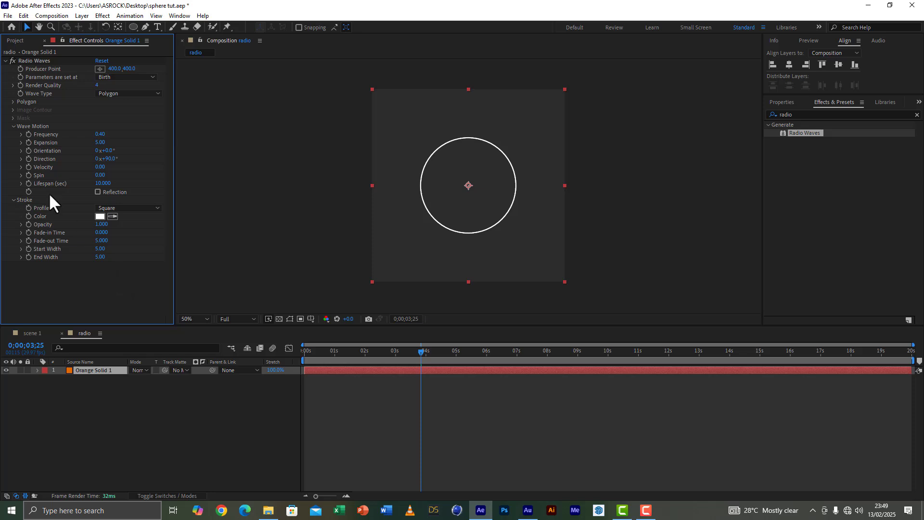
pyautogui.click(102, 143)
pyautogui.write('1.30')
pyautogui.click(134, 281)
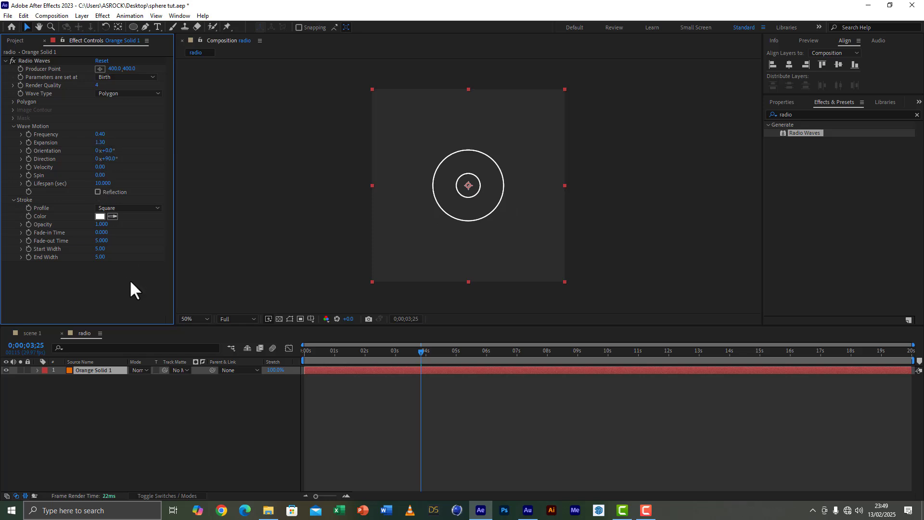
# Step: Set the start width of the Radio Waves stroke to 30
pyautogui.click(101, 249)
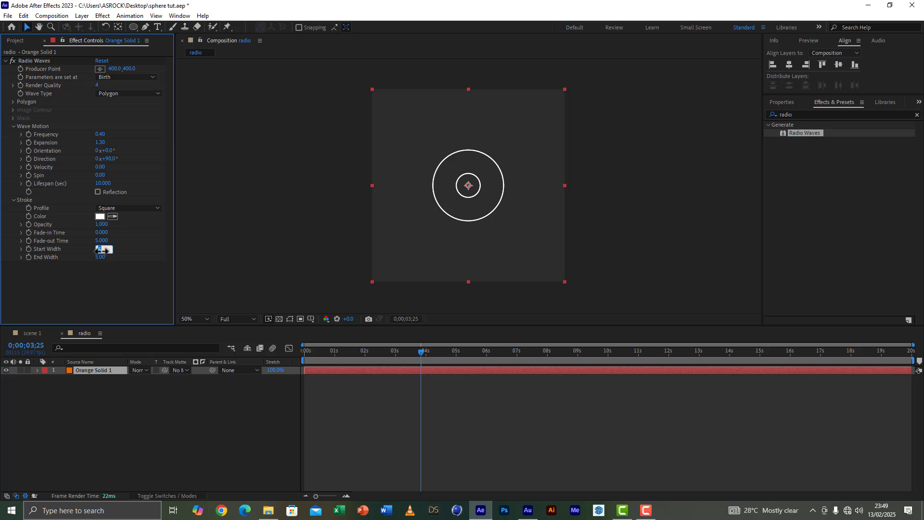
pyautogui.write('30')
pyautogui.press('Return')
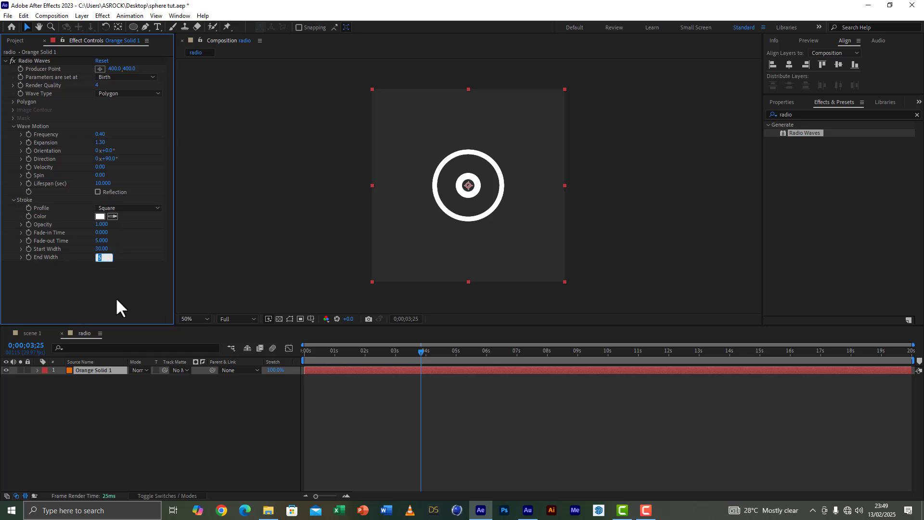
pyautogui.click(116, 298)
# Step: Play back the radio composition from the start to check the expanding waves
pyautogui.moveTo(329, 352); pyautogui.dragTo(240, 348)
pyautogui.press('space')
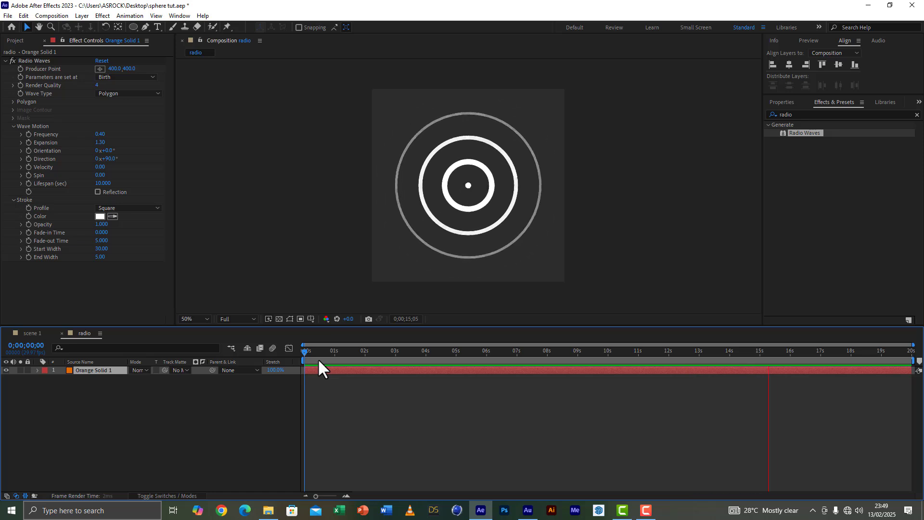
pyautogui.press('space')
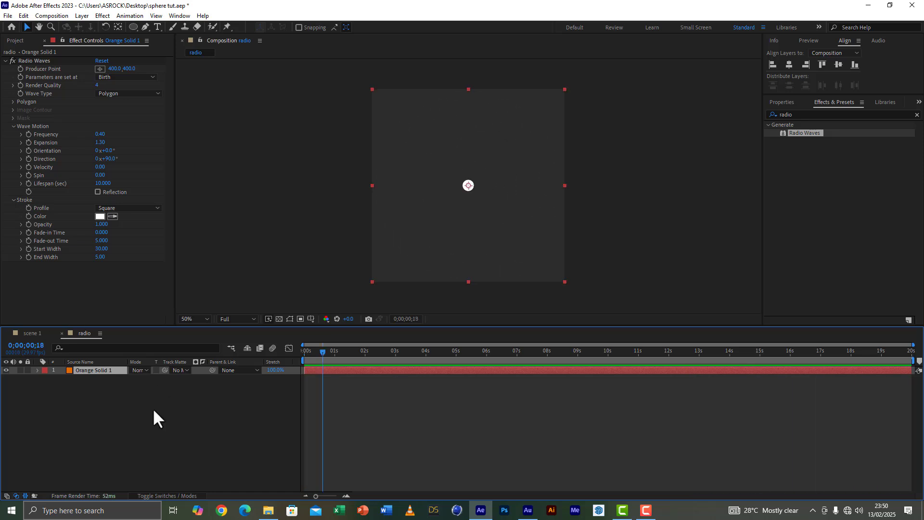
# Step: Time-stretch the orange solid layer to 60% and extend its end to the end of the radio composition
pyautogui.click(276, 369)
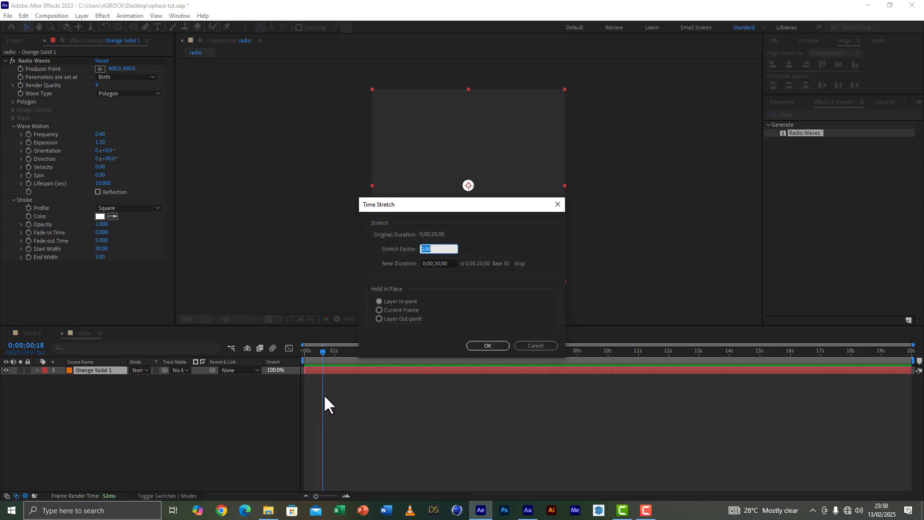
pyautogui.write('0')
pyautogui.click(483, 344)
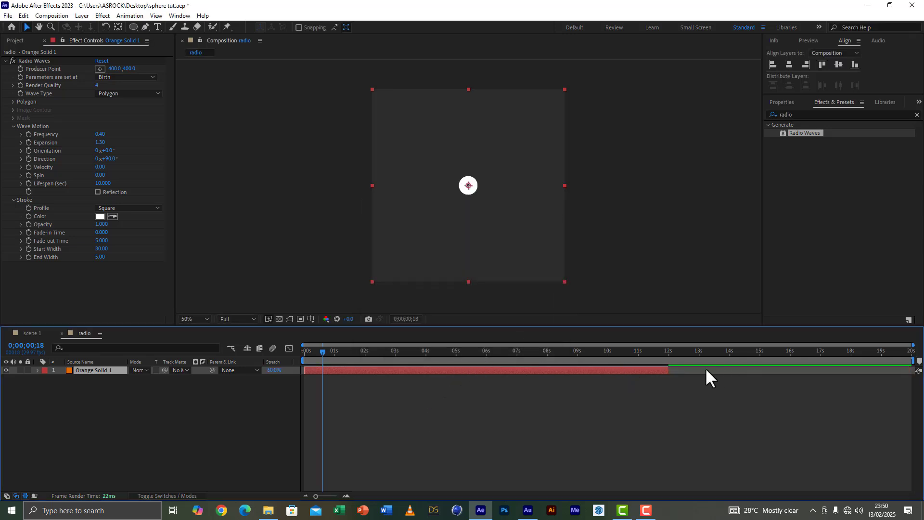
pyautogui.moveTo(670, 370); pyautogui.dragTo(915, 370)
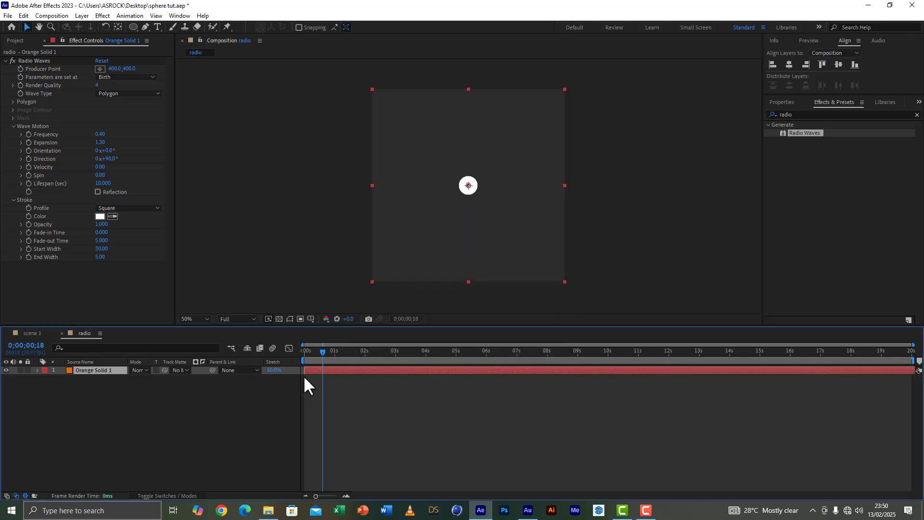
# Step: Preview the time-stretched waves in the radio composition
pyautogui.press('space')
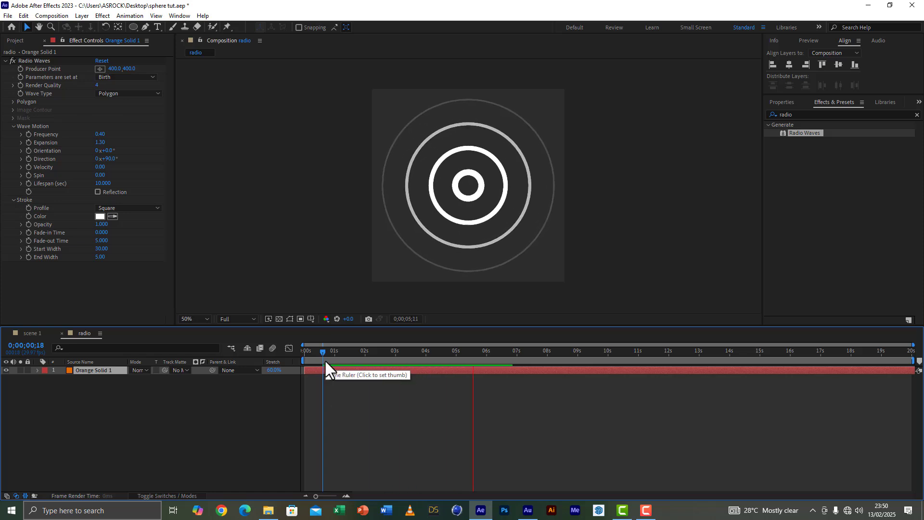
pyautogui.click(343, 352)
pyautogui.click(343, 351)
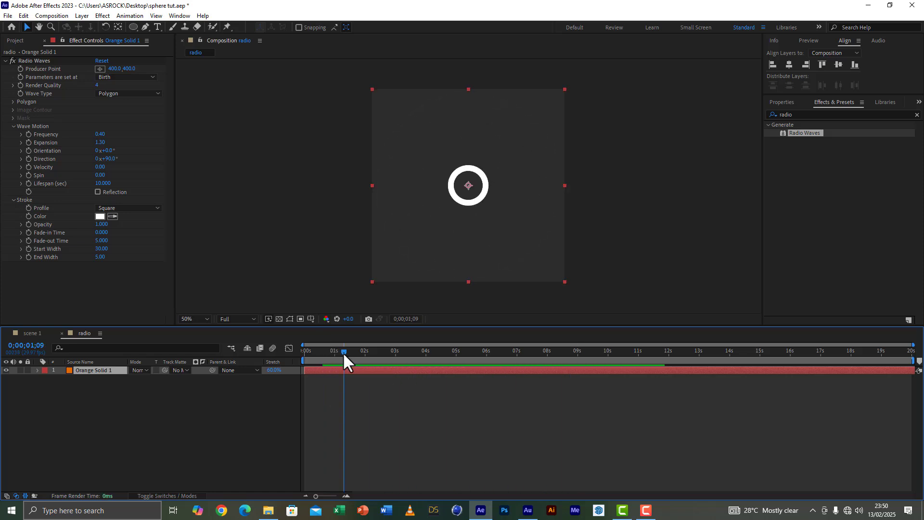
pyautogui.press('space')
pyautogui.press('space')
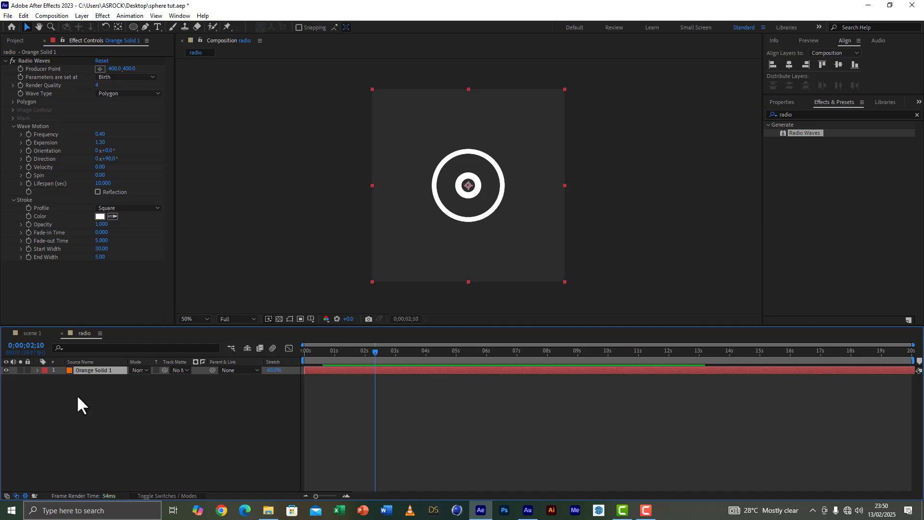
# Step: Save the project and switch to the scene 1 composition
pyautogui.click(8, 16)
pyautogui.click(25, 94)
pyautogui.click(27, 333)
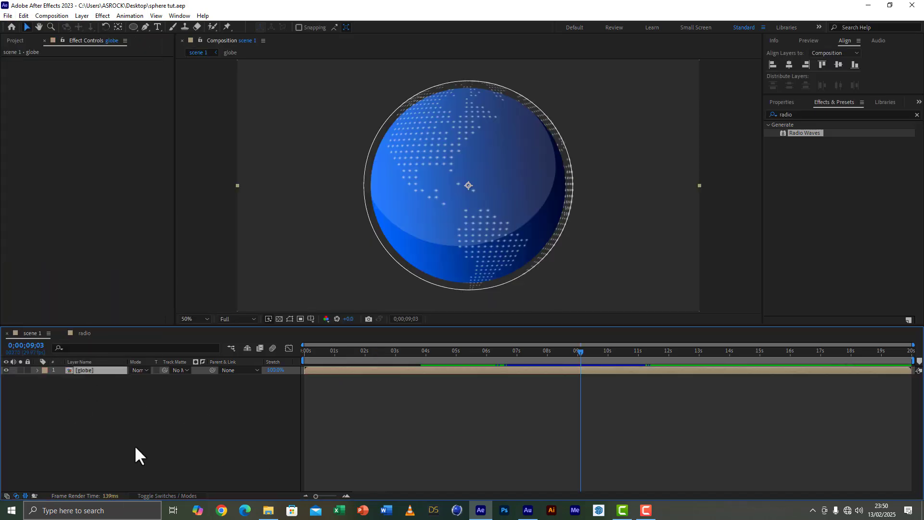
# Step: Show the rulers in scene 1 and place a horizontal and a vertical guide crossing at the globe's centre
pyautogui.click(134, 445)
pyautogui.click(96, 370)
pyautogui.press(',')
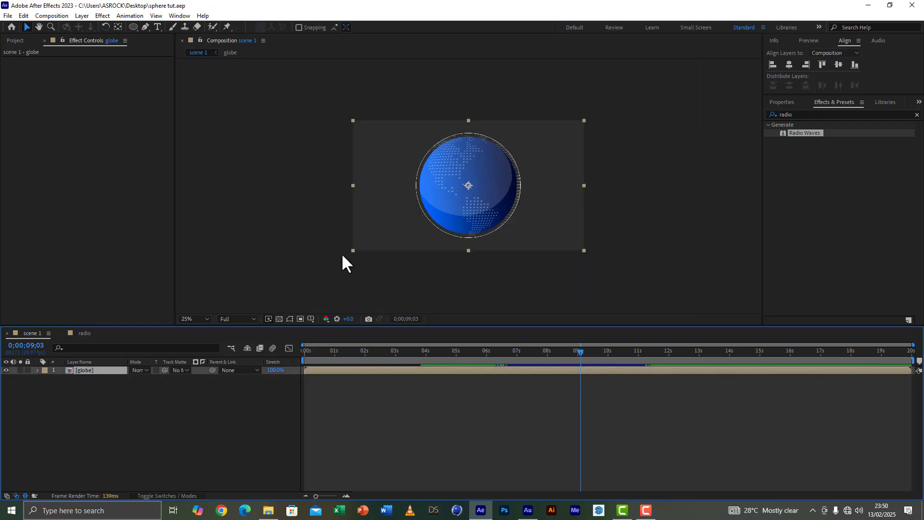
pyautogui.click(157, 15)
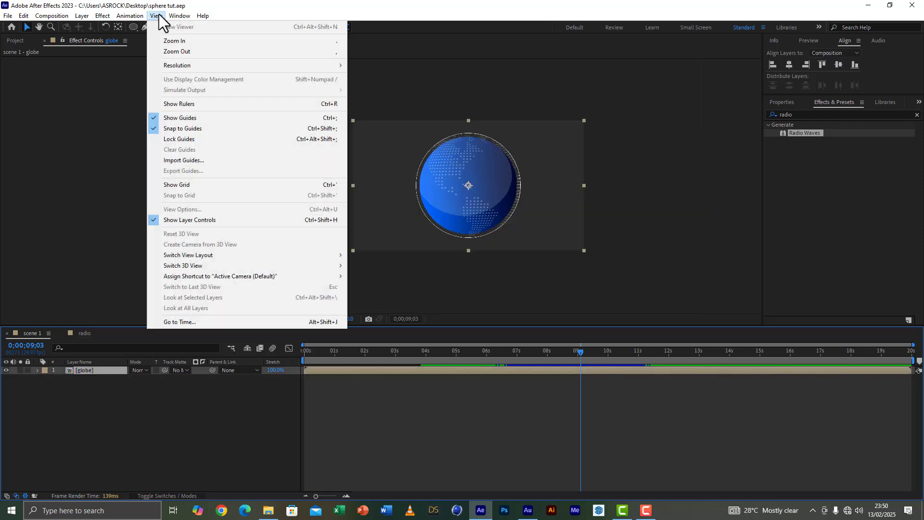
pyautogui.click(180, 103)
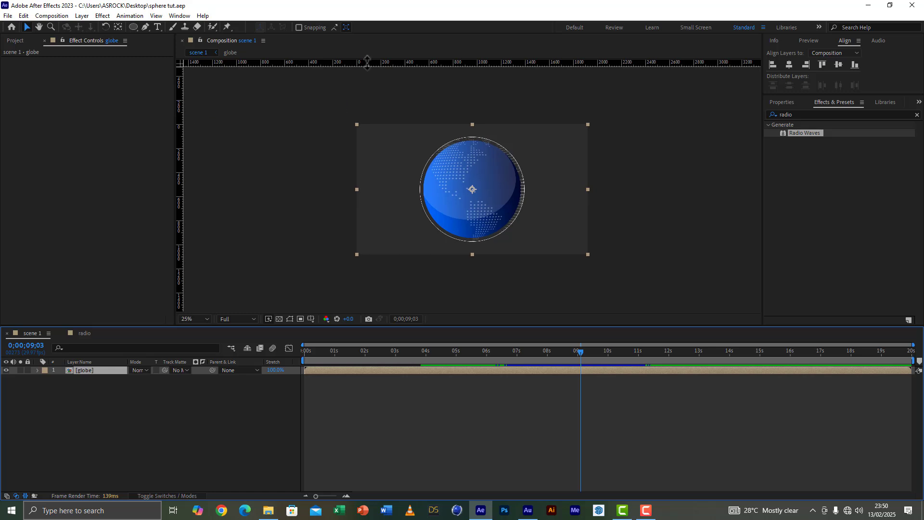
pyautogui.moveTo(381, 63); pyautogui.dragTo(390, 190)
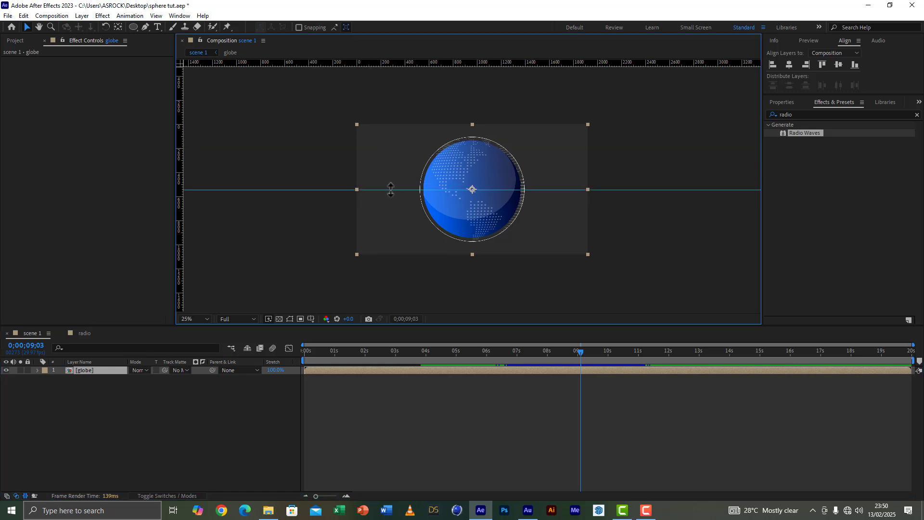
pyautogui.moveTo(180, 213); pyautogui.dragTo(471, 246)
# Step: Create a shape layer and draw a two-point Pen tool line from the globe's centre along the horizontal guide, well beyond the frame's right edge
pyautogui.click(38, 27)
pyautogui.moveTo(525, 184); pyautogui.dragTo(424, 178)
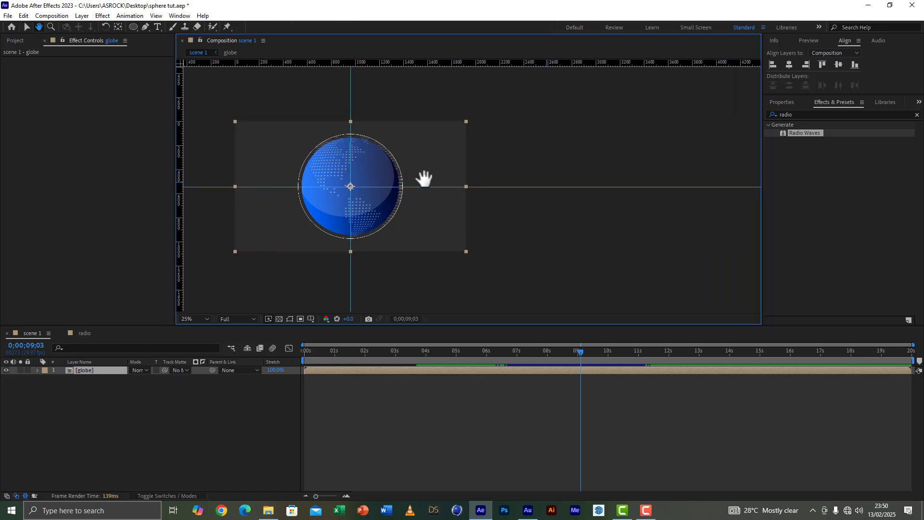
pyautogui.click(26, 27)
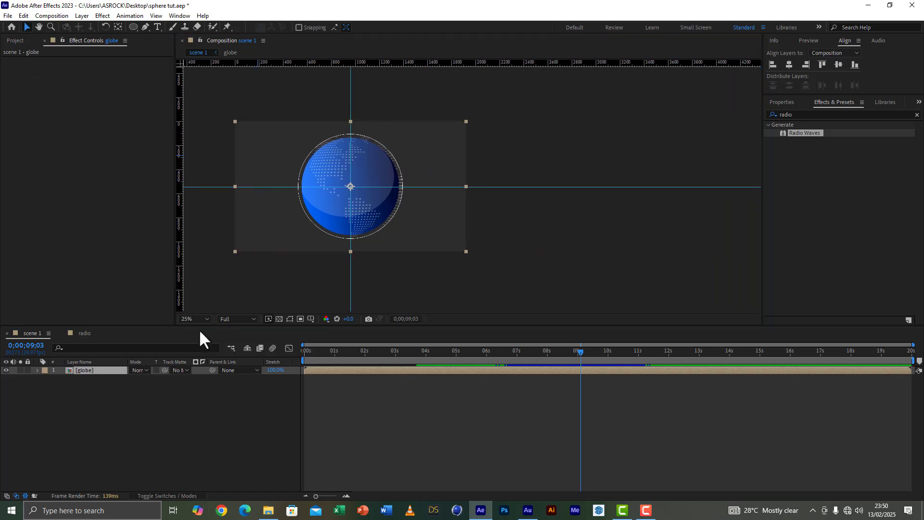
pyautogui.rightClick(109, 437)
pyautogui.moveTo(177, 324)
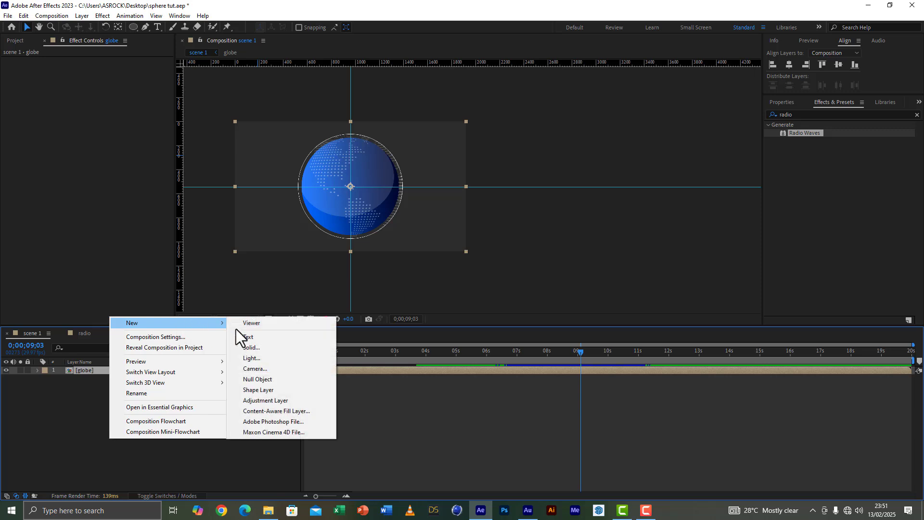
pyautogui.click(272, 389)
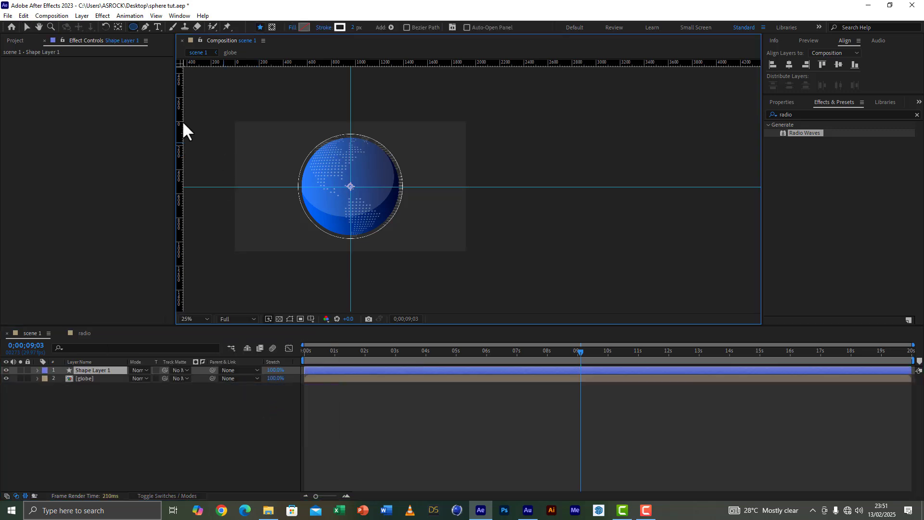
pyautogui.click(144, 26)
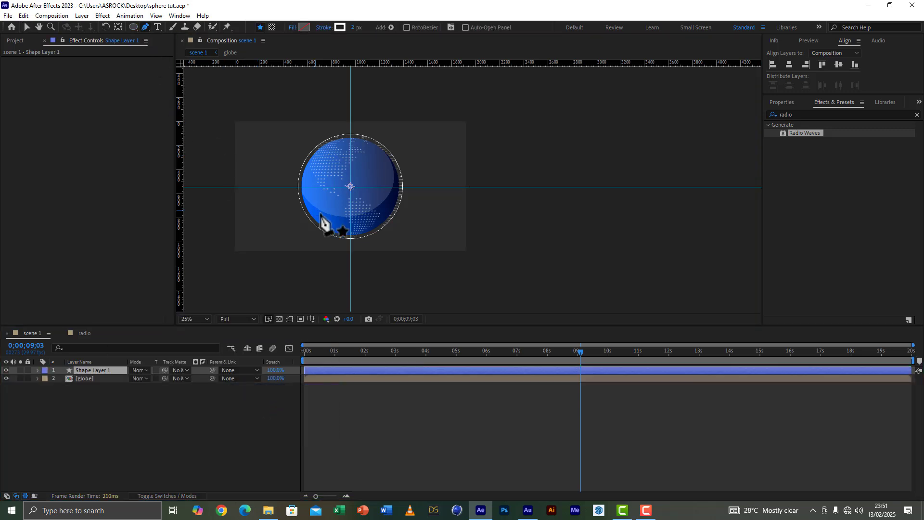
pyautogui.click(354, 191)
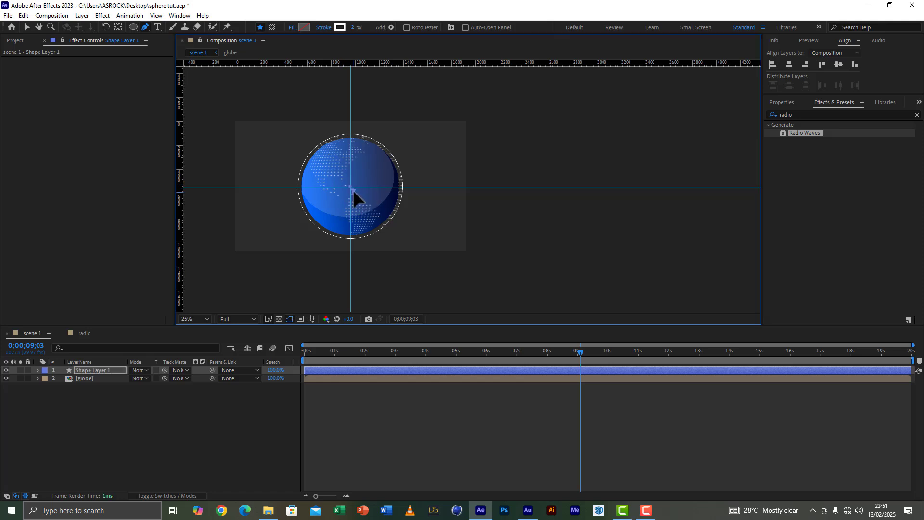
pyautogui.click(739, 187)
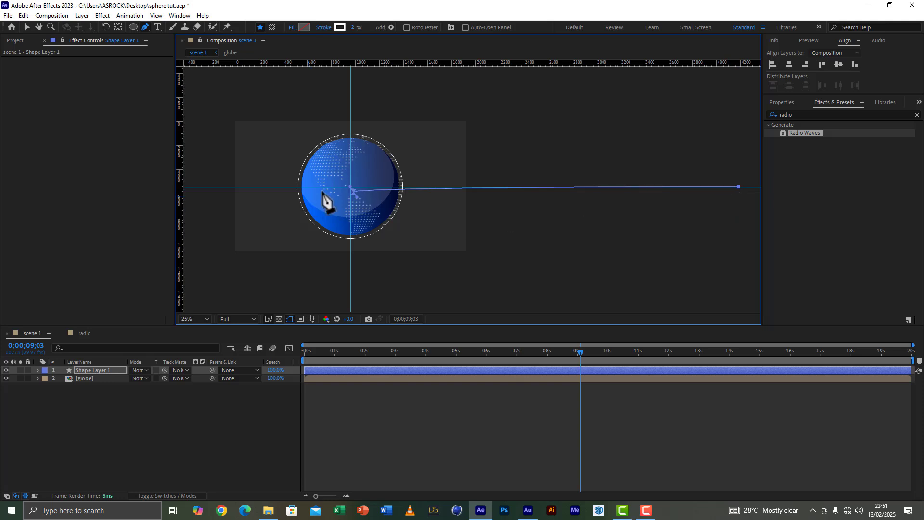
# Step: Move the line's starting point onto the guide intersection and convert it to a corner vertex to straighten the line
pyautogui.click(27, 27)
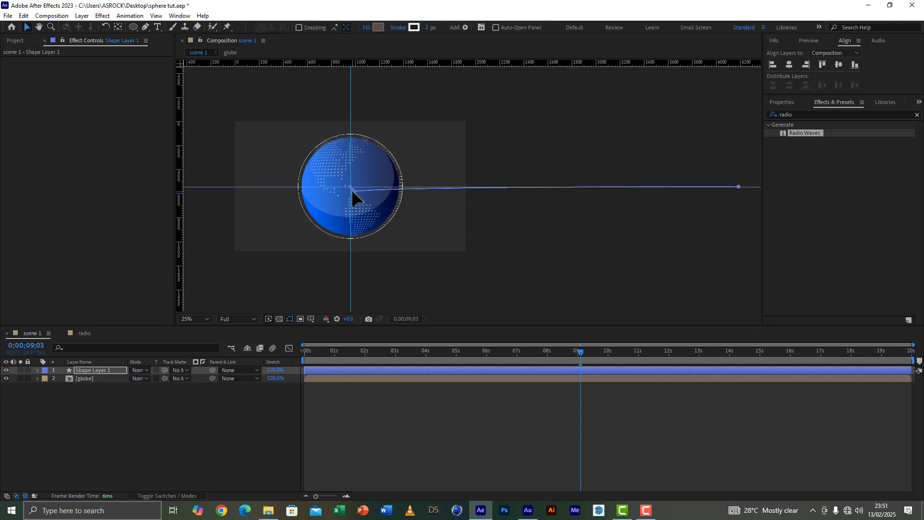
pyautogui.moveTo(355, 190); pyautogui.dragTo(352, 186)
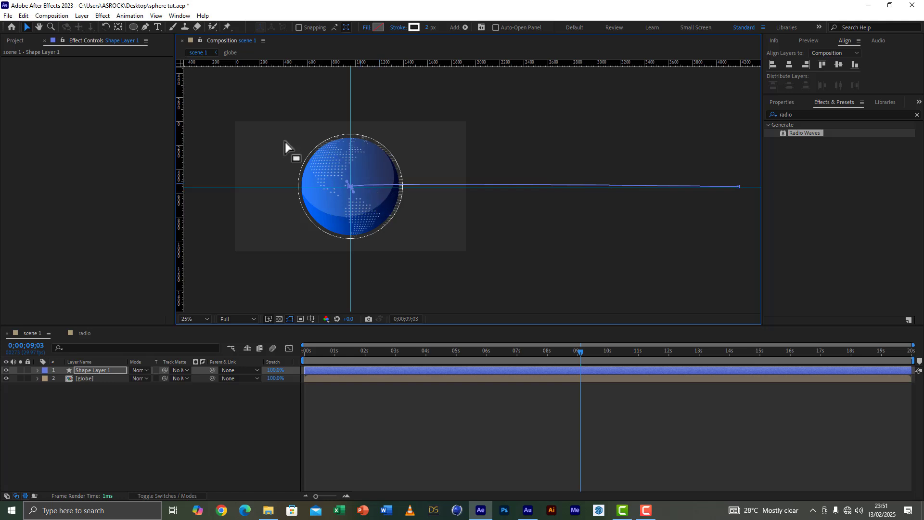
pyautogui.click(145, 25)
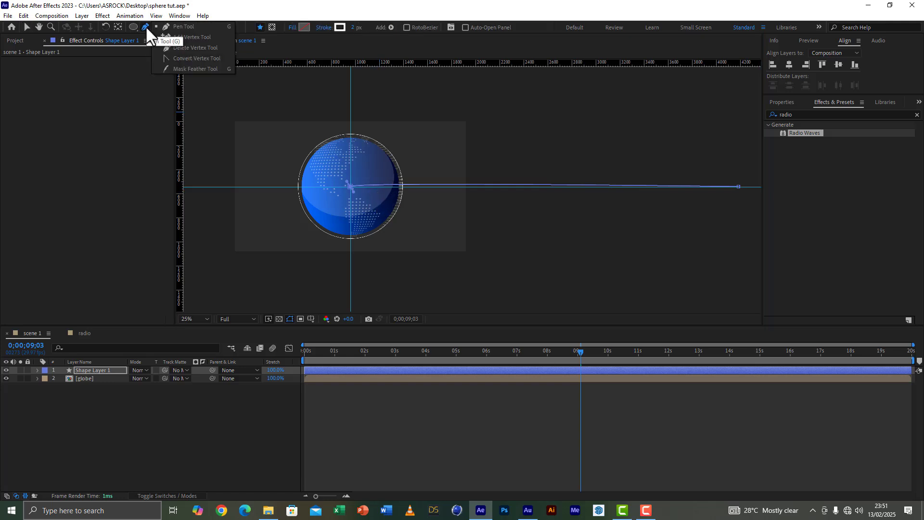
pyautogui.click(191, 59)
pyautogui.click(350, 187)
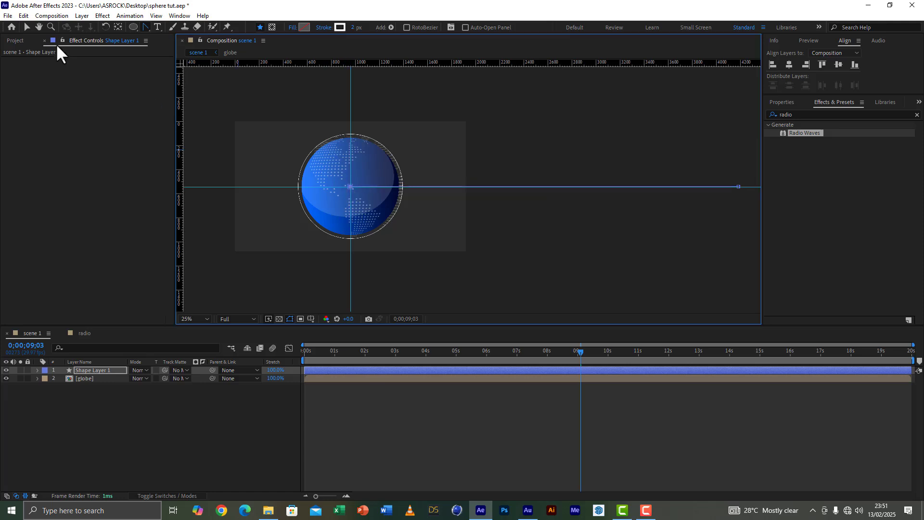
pyautogui.click(27, 26)
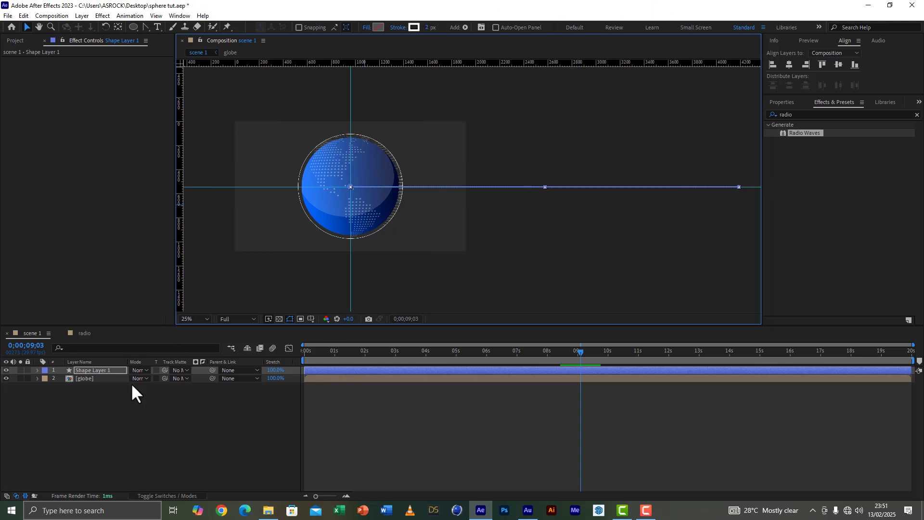
# Step: Set the line's stroke width to 5 px
pyautogui.click(430, 28)
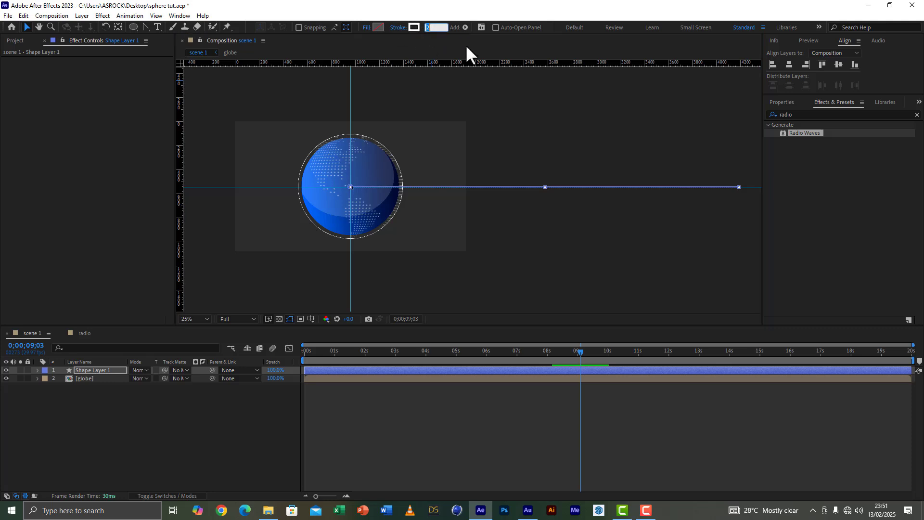
pyautogui.write('5')
pyautogui.press('Return')
pyautogui.click(523, 141)
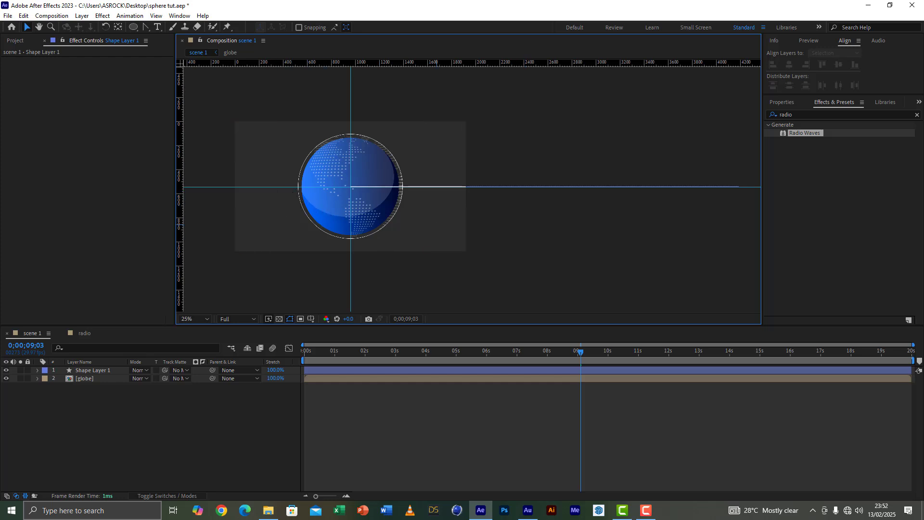
# Step: Add a Repeater to the line's shape layer and set it to 40 copies
pyautogui.click(94, 368)
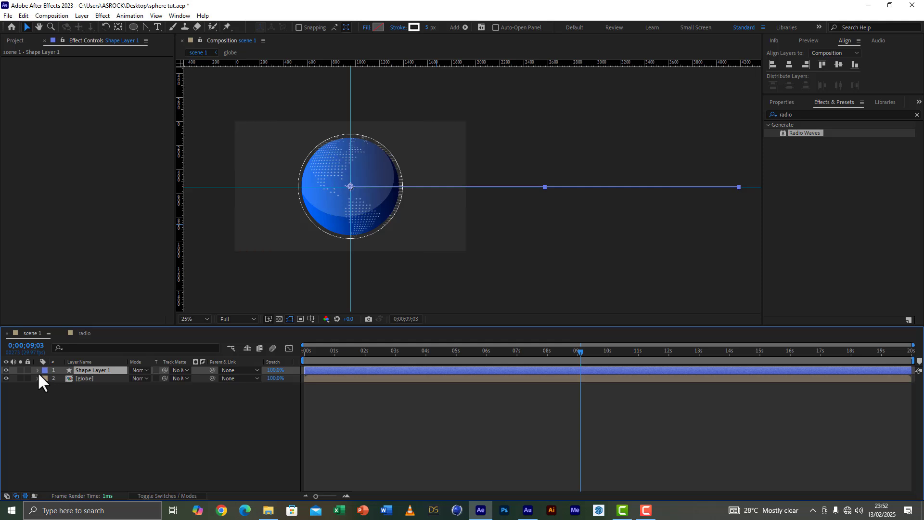
pyautogui.click(37, 370)
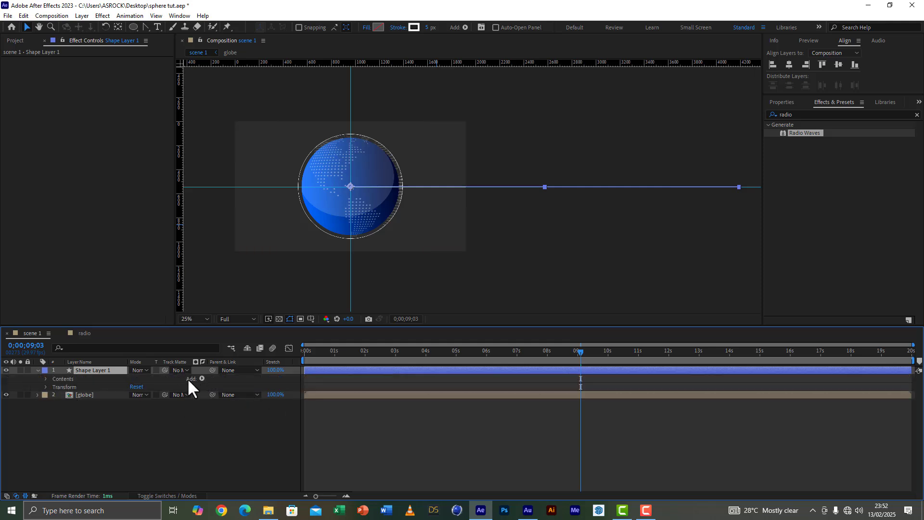
pyautogui.click(202, 379)
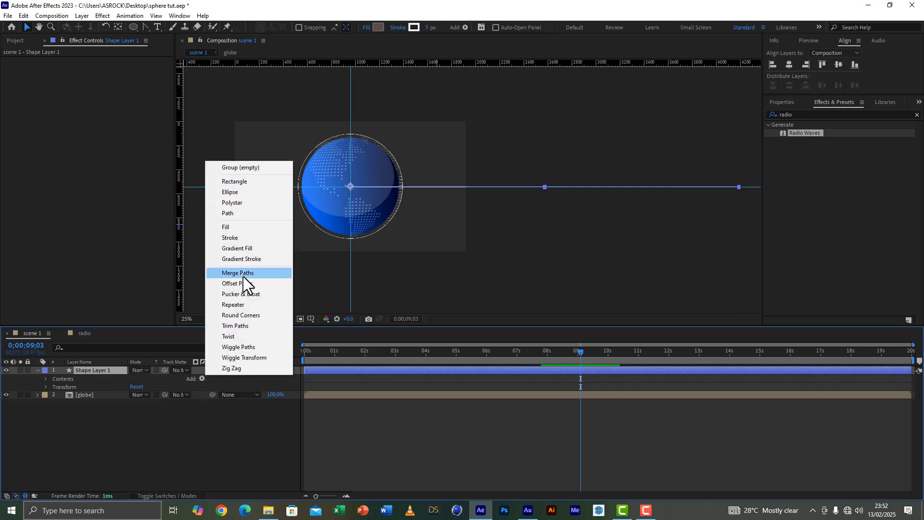
pyautogui.click(238, 305)
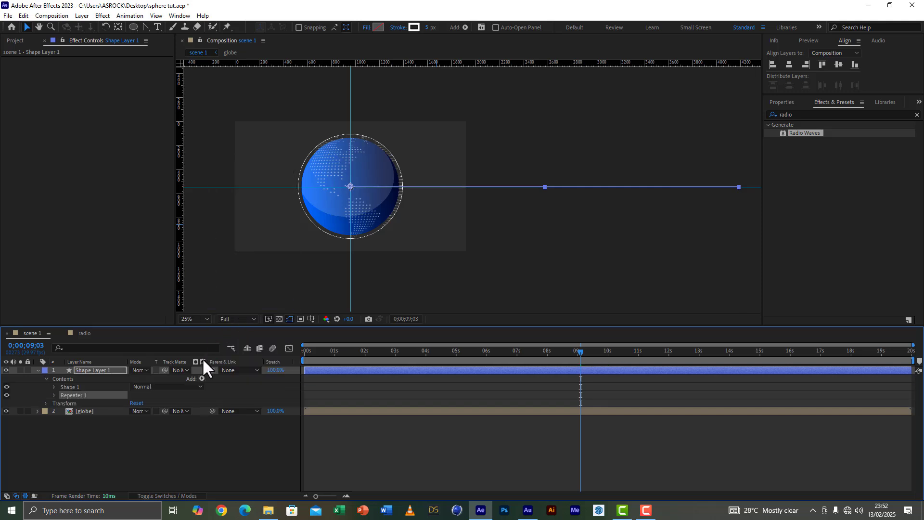
pyautogui.click(53, 396)
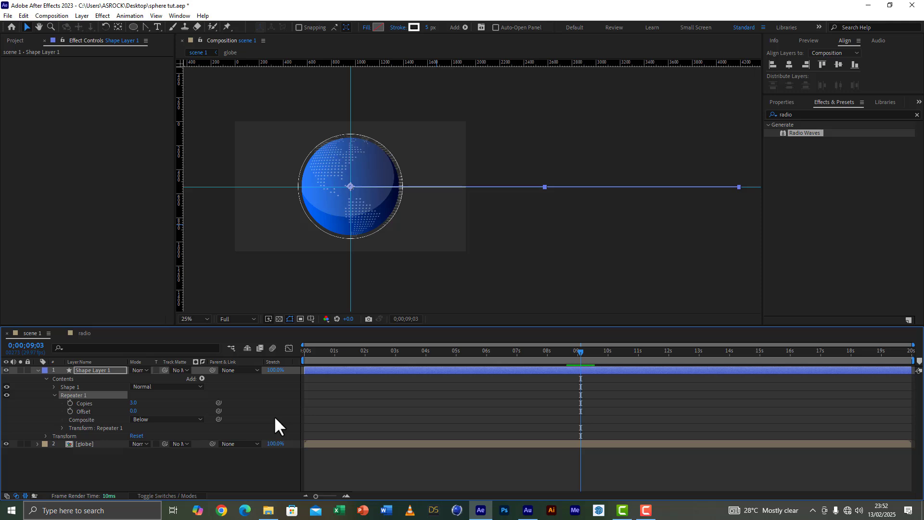
pyautogui.click(133, 404)
pyautogui.write('40')
pyautogui.click(183, 403)
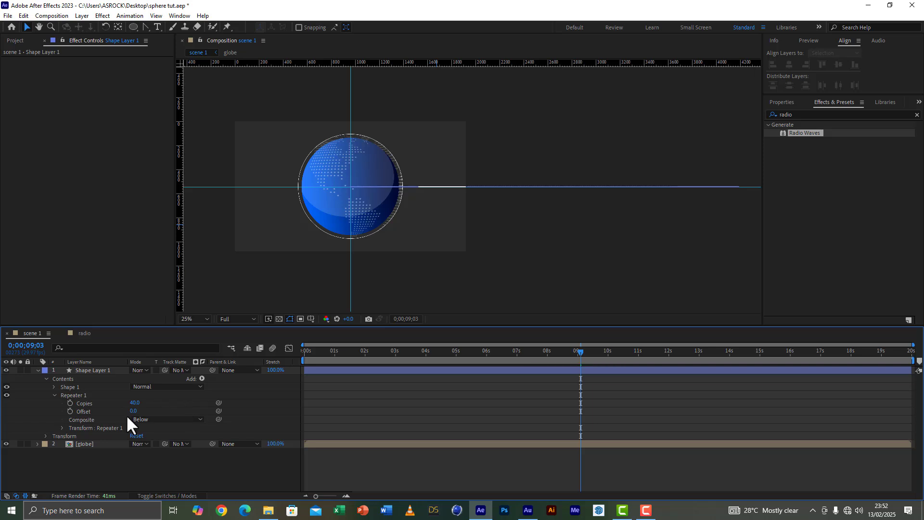
# Step: Set the Repeater's transform position to 0,0 and its rotation to 44° so the lines radiate from the globe's centre
pyautogui.click(62, 428)
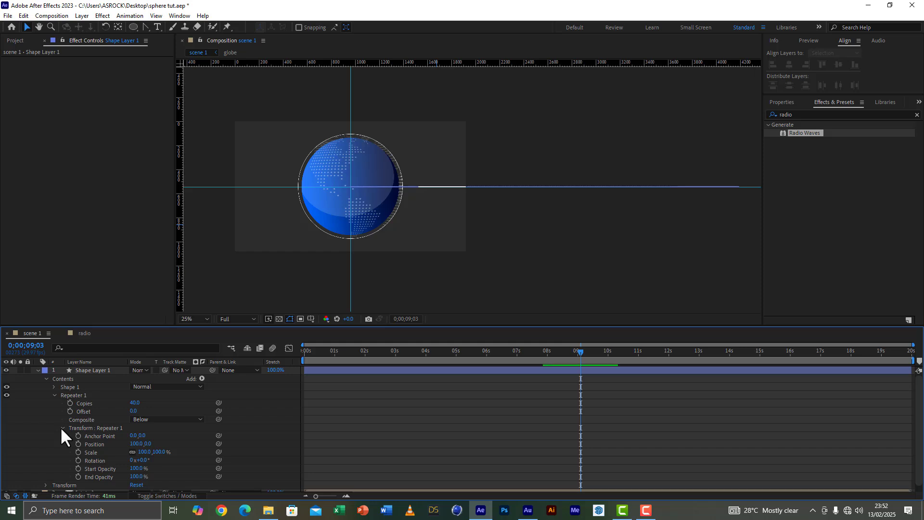
pyautogui.click(138, 444)
pyautogui.write('0')
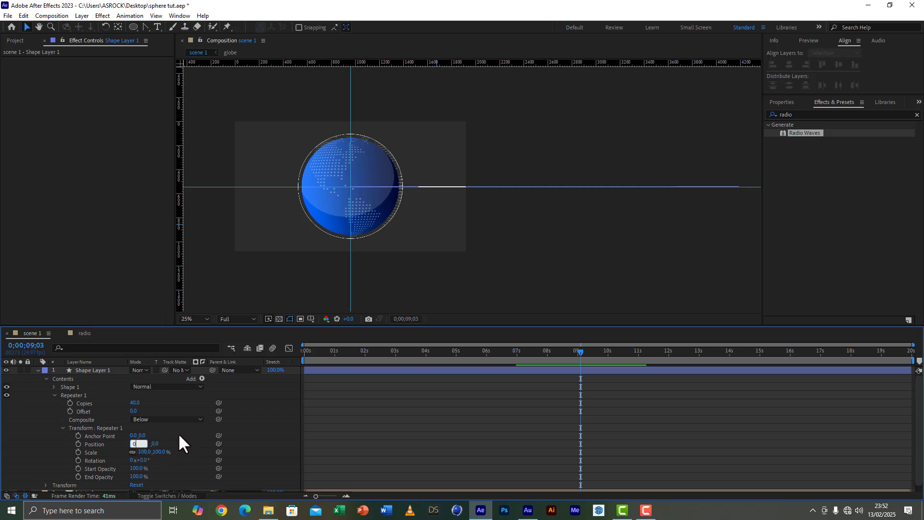
pyautogui.press('Return')
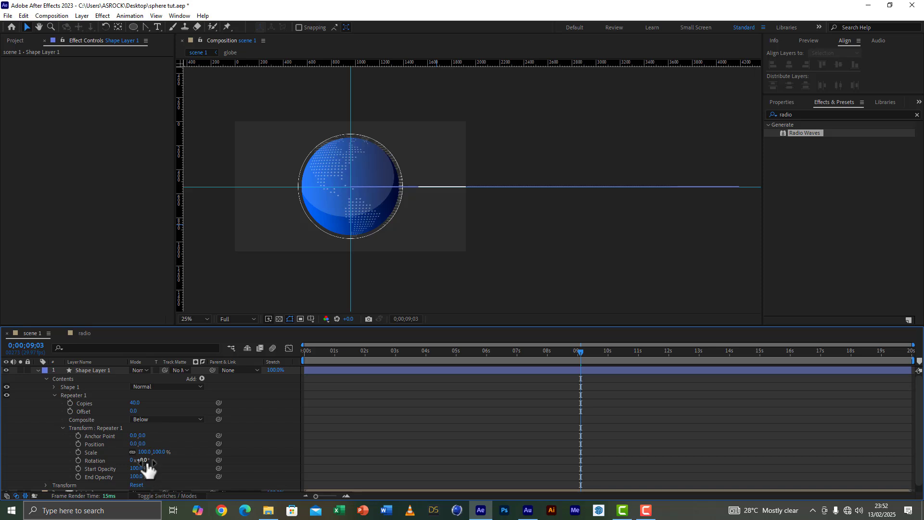
pyautogui.click(143, 460)
pyautogui.write('44')
pyautogui.press('Return')
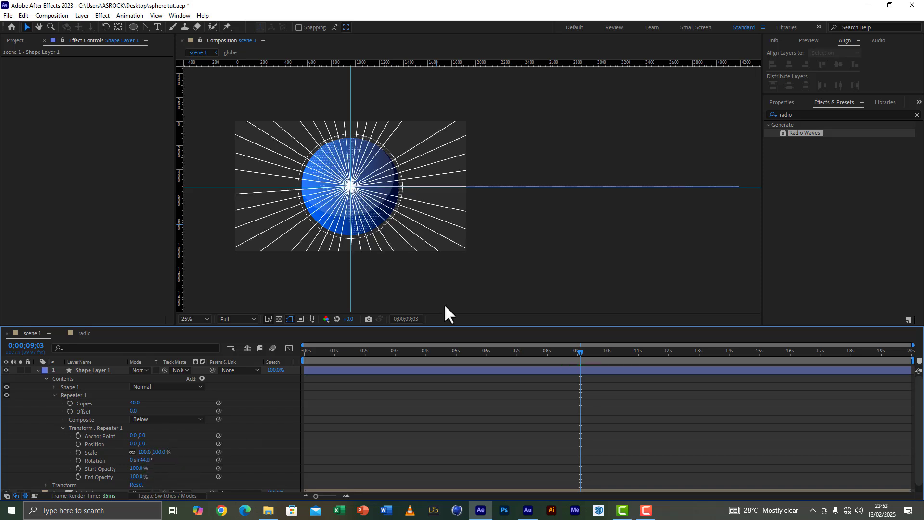
# Step: Set the Repeater's transform rotation to 84° to spread the radiating lines around the globe
pyautogui.scroll(2, 409, 207)
pyautogui.scroll(-2, 411, 210)
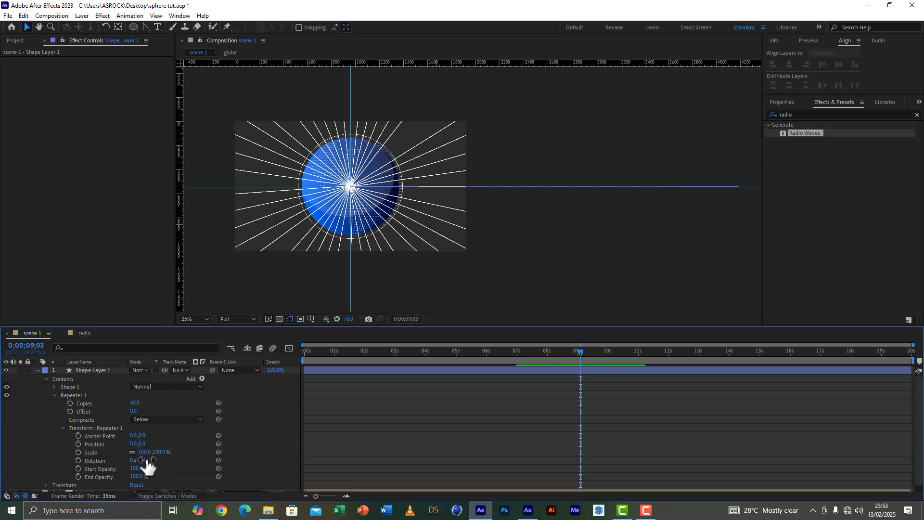
pyautogui.moveTo(146, 461); pyautogui.dragTo(146, 462)
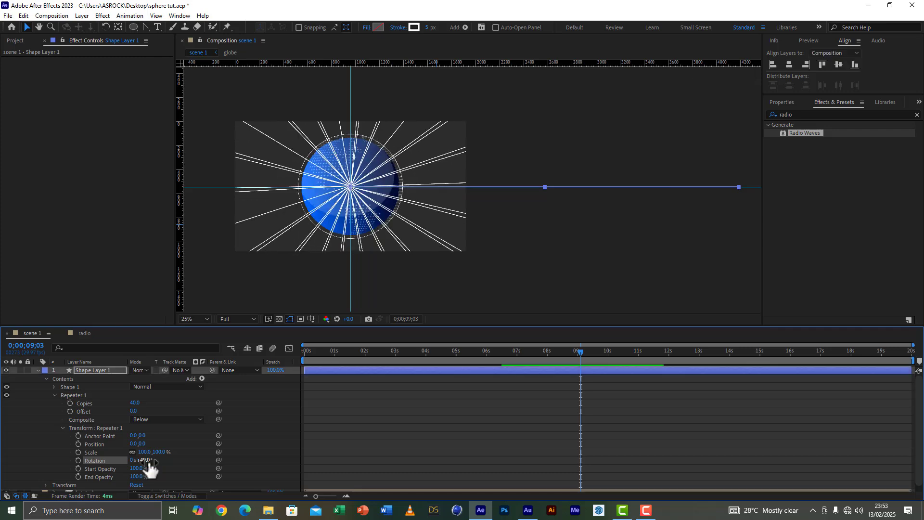
pyautogui.click(147, 460)
pyautogui.write('84')
pyautogui.click(173, 467)
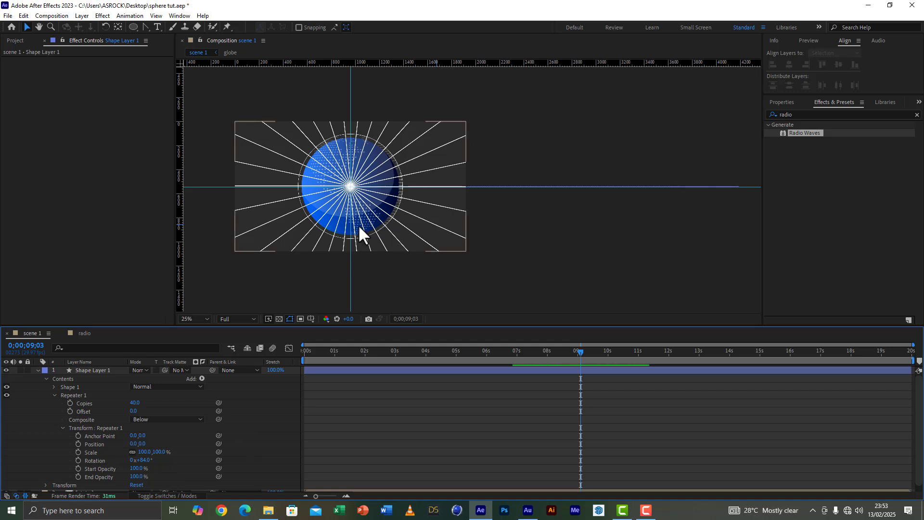
# Step: Set the X position in Shape 1's transform to 306 so the lines start away from the globe's centre
pyautogui.click(53, 389)
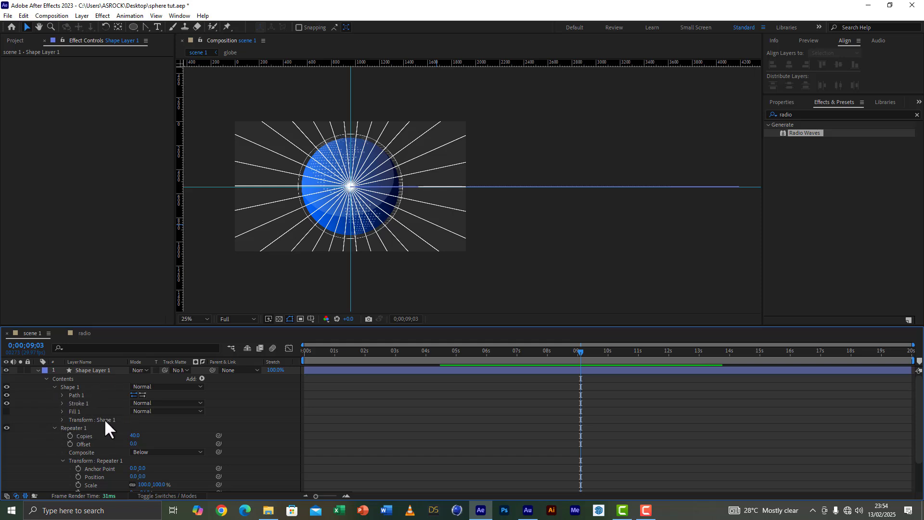
pyautogui.click(62, 419)
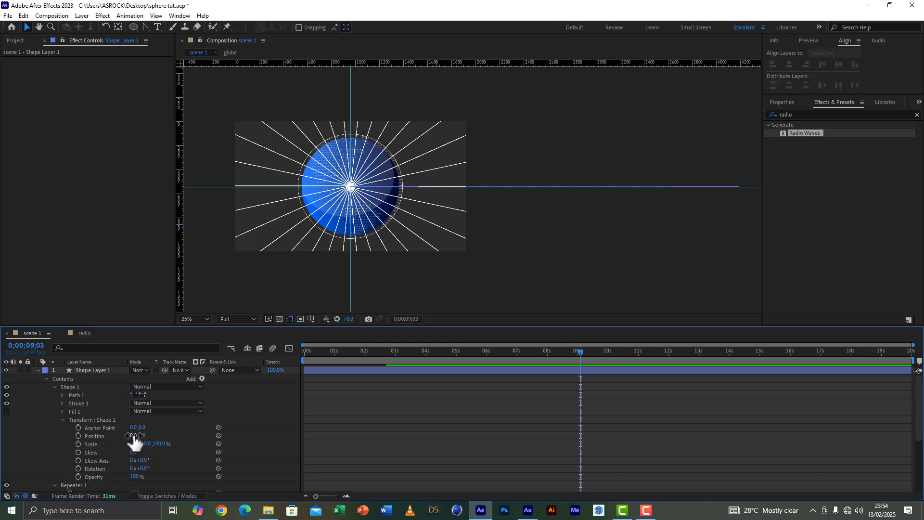
pyautogui.moveTo(135, 438); pyautogui.dragTo(287, 442)
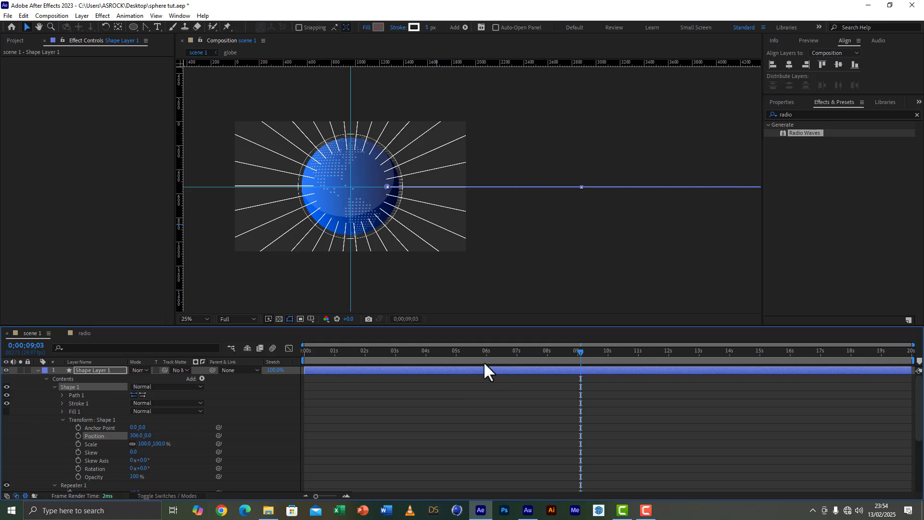
# Step: Return to the start of the timeline, make Shape Layer 1 a 3D layer and show its rotation properties
pyautogui.moveTo(319, 353); pyautogui.dragTo(308, 348)
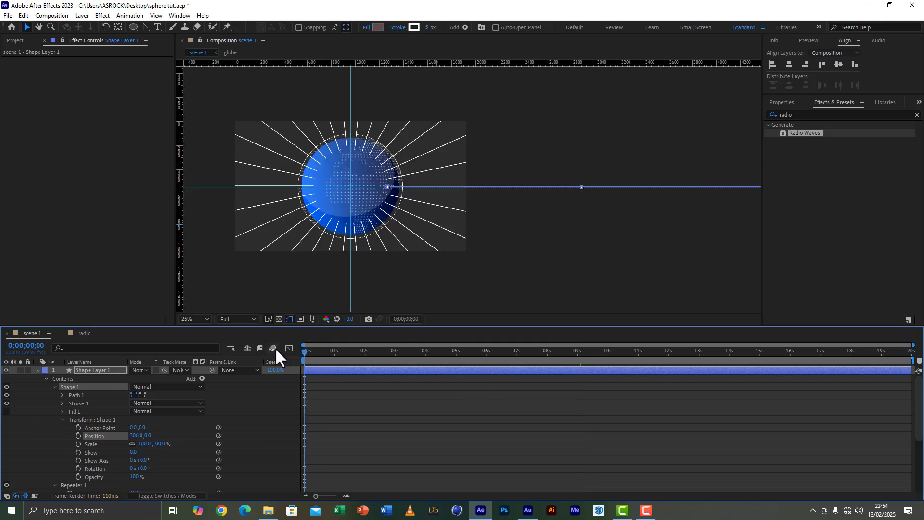
pyautogui.click(100, 373)
pyautogui.press('t')
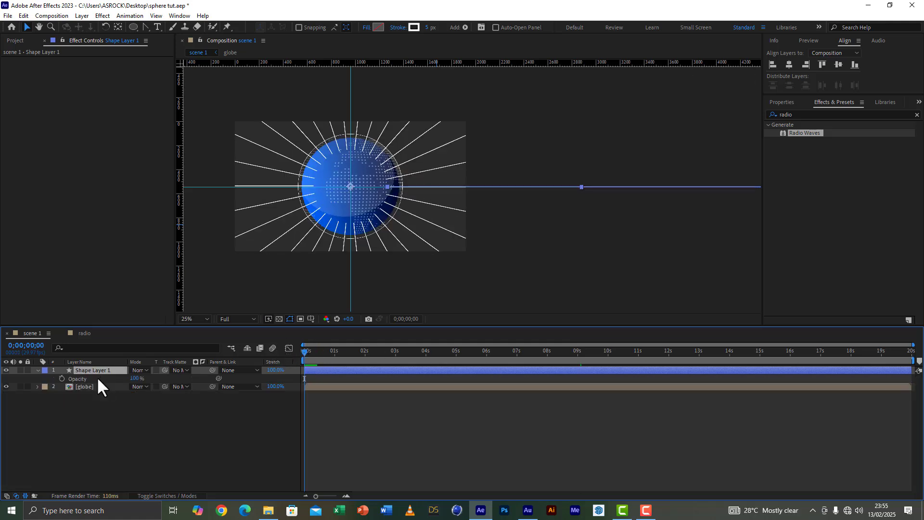
pyautogui.press('r')
pyautogui.click(189, 496)
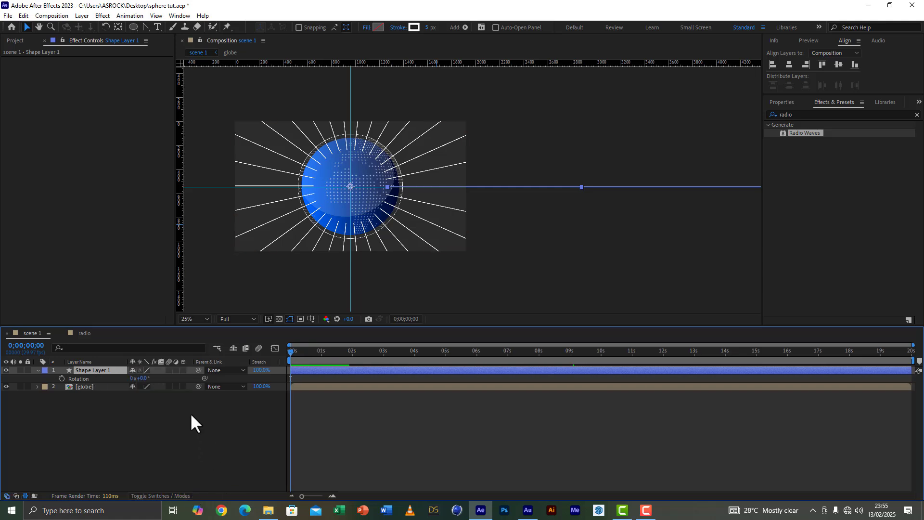
pyautogui.click(183, 370)
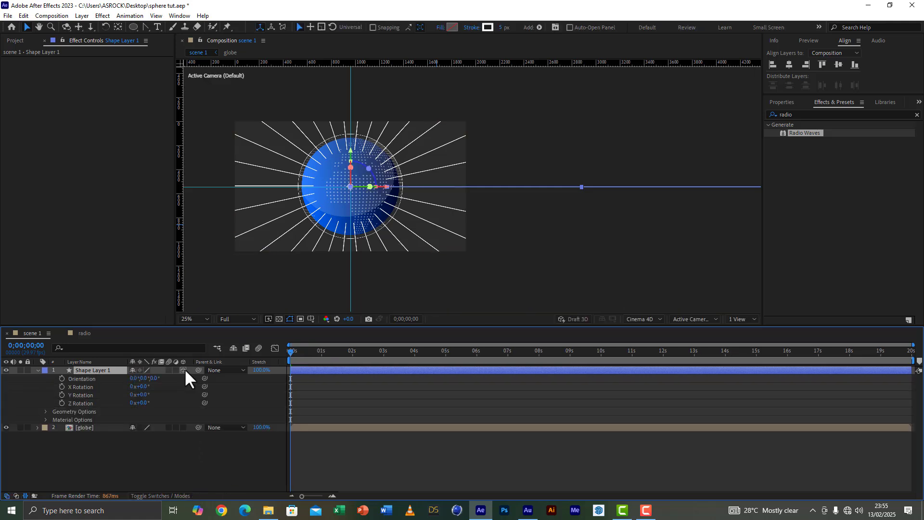
# Step: Create a new shape layer and draw a stroked circle about 500 px in diameter over the globe
pyautogui.scroll(2, 339, 213)
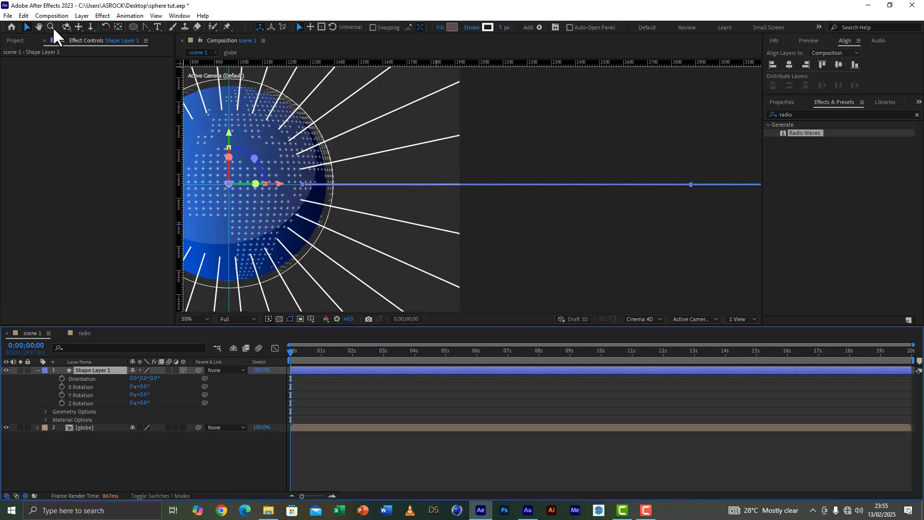
pyautogui.click(39, 27)
pyautogui.moveTo(301, 206); pyautogui.dragTo(474, 206)
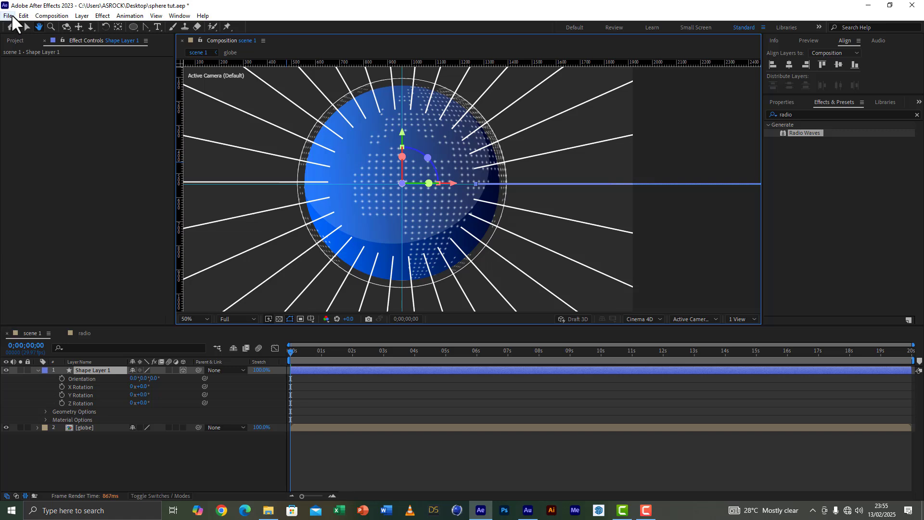
pyautogui.click(27, 27)
pyautogui.rightClick(110, 477)
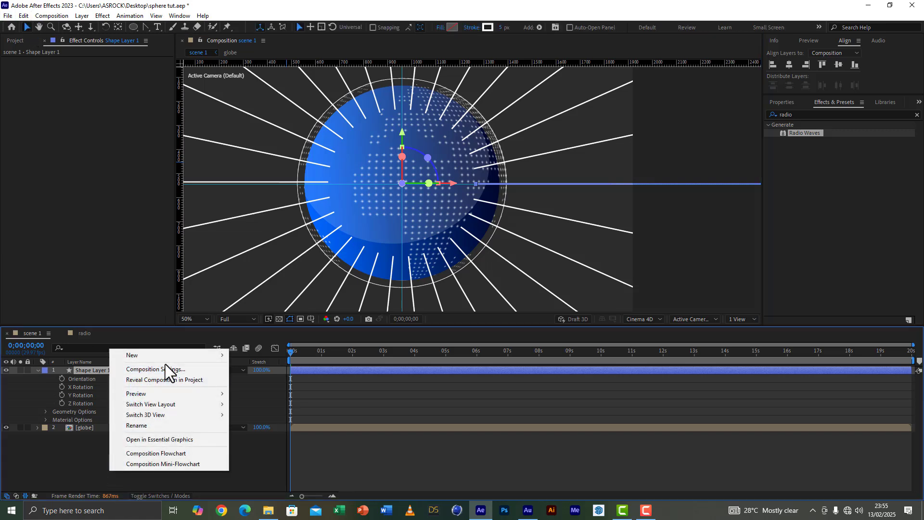
pyautogui.moveTo(155, 358)
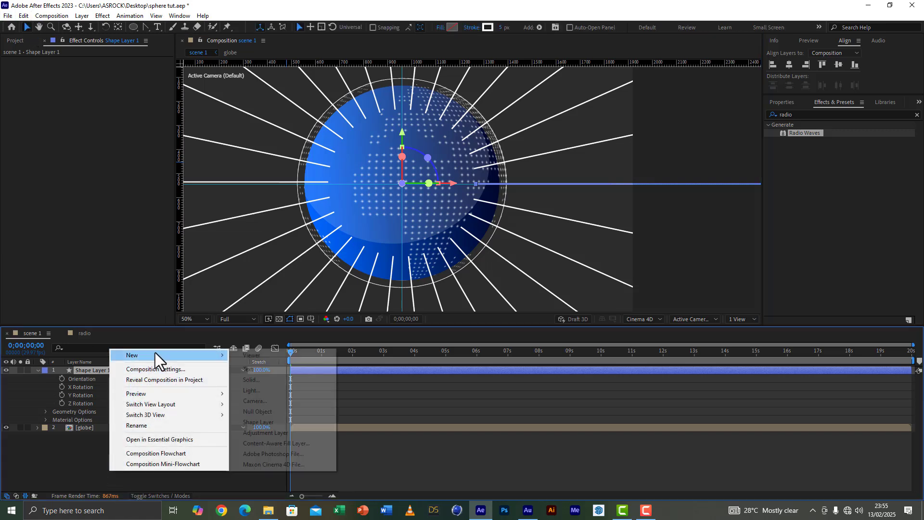
pyautogui.click(264, 423)
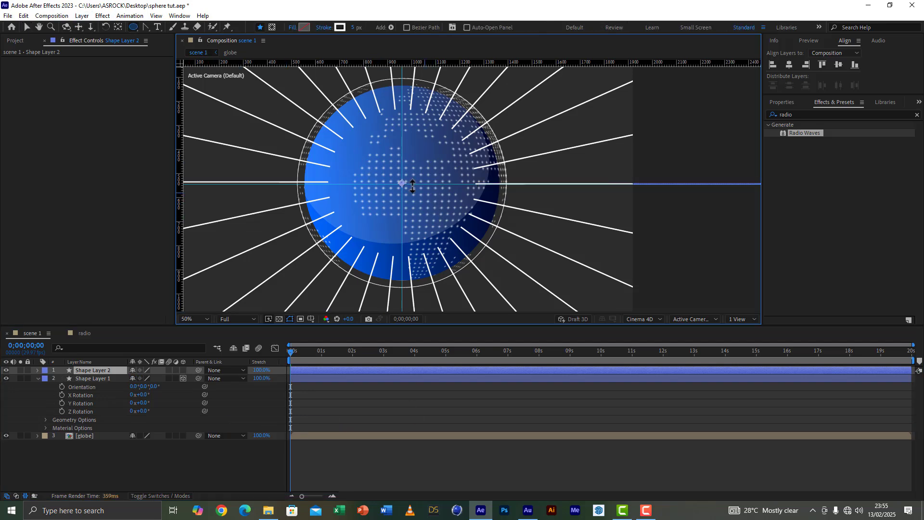
pyautogui.moveTo(368, 145); pyautogui.dragTo(487, 264)
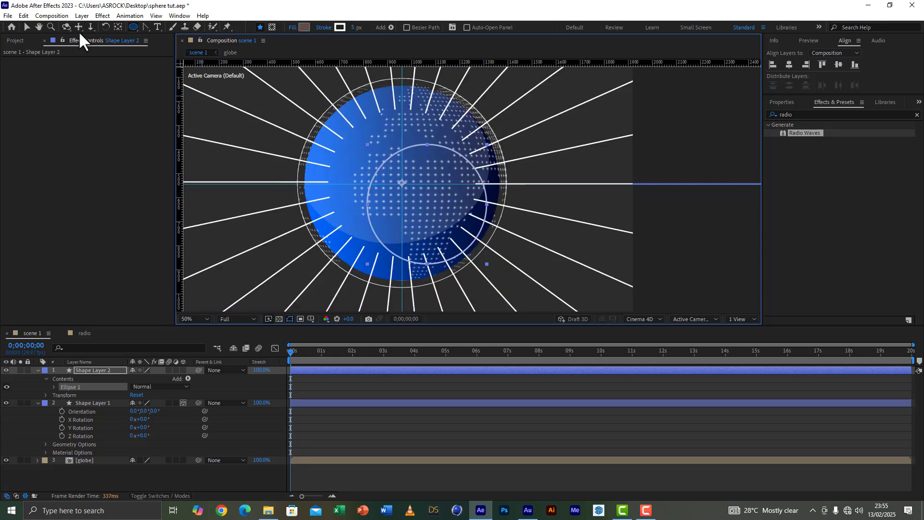
# Step: Centre the anchor point in the circle layer's content and align the layer horizontally and vertically to the composition's centre
pyautogui.click(83, 12)
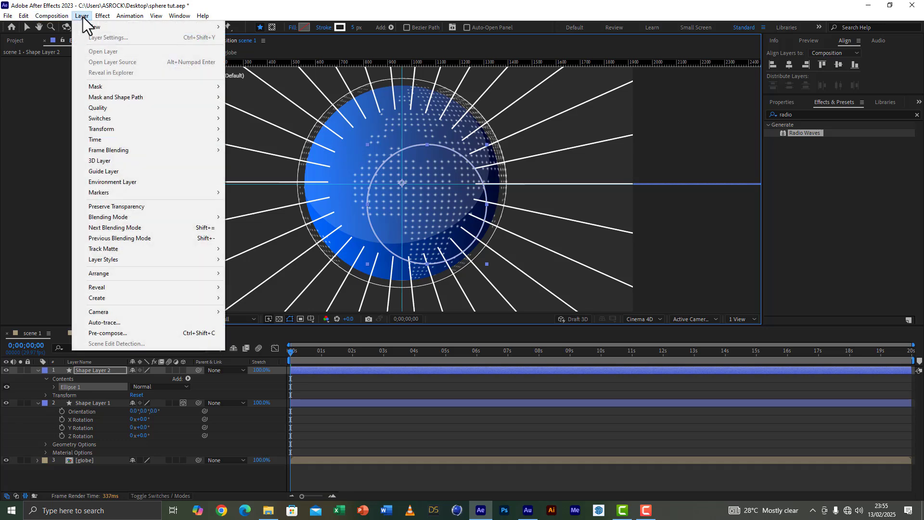
pyautogui.moveTo(106, 130)
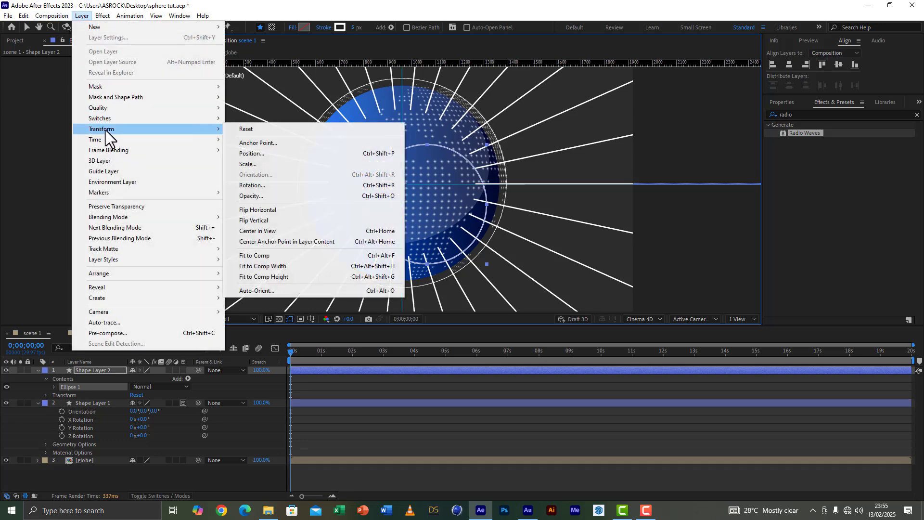
pyautogui.click(261, 241)
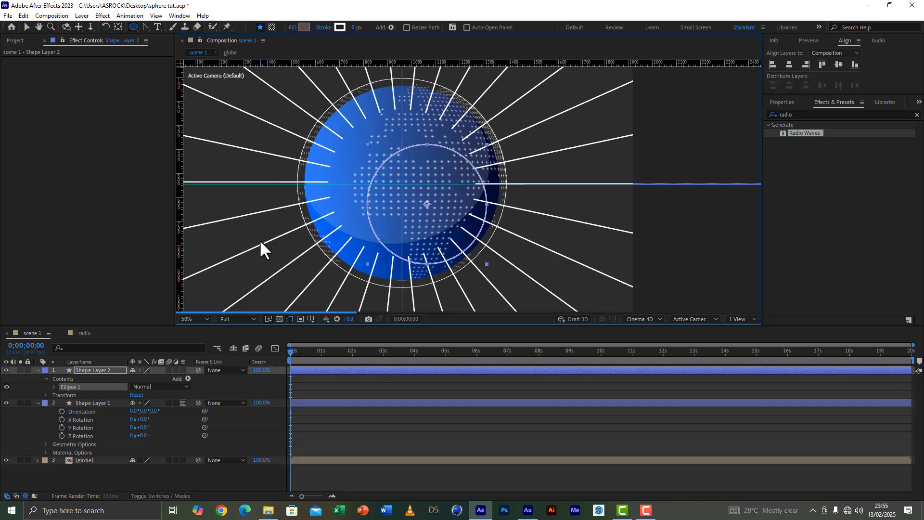
pyautogui.click(28, 25)
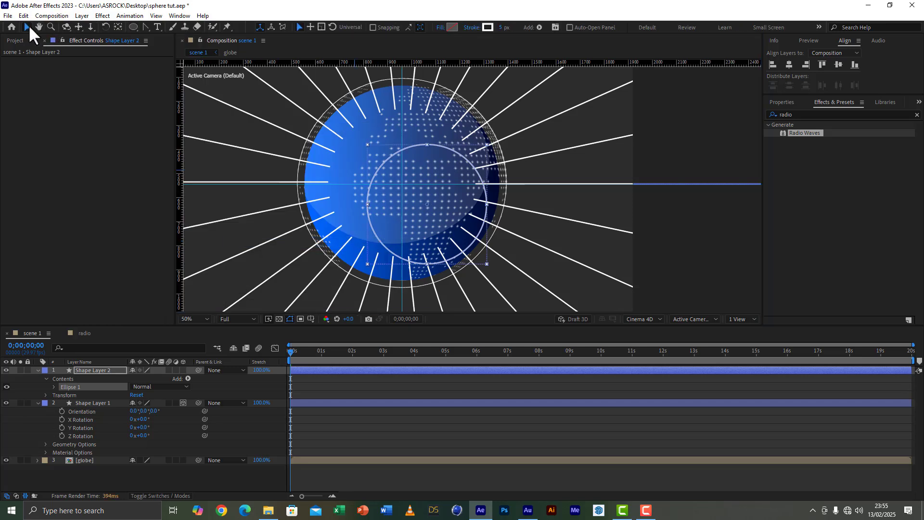
pyautogui.click(789, 62)
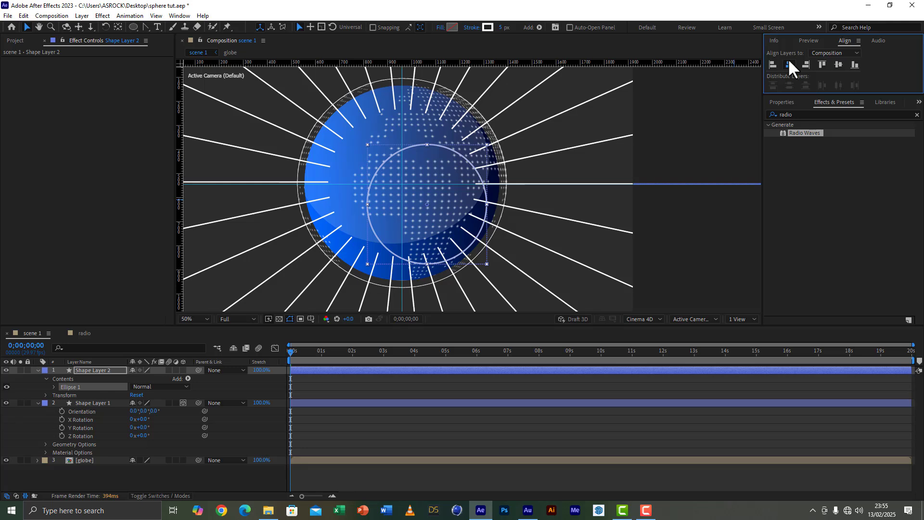
pyautogui.click(839, 63)
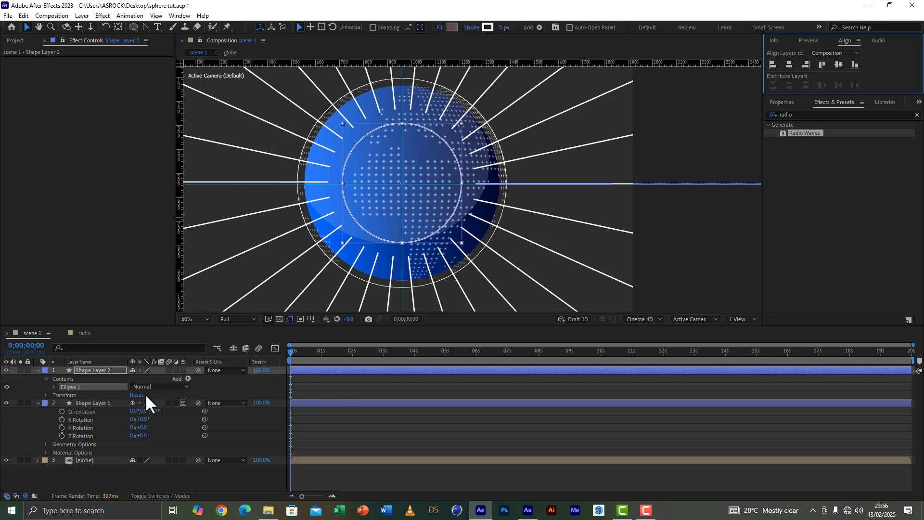
# Step: Make Shape Layer 2 a 3D layer and show its rotation properties
pyautogui.click(183, 370)
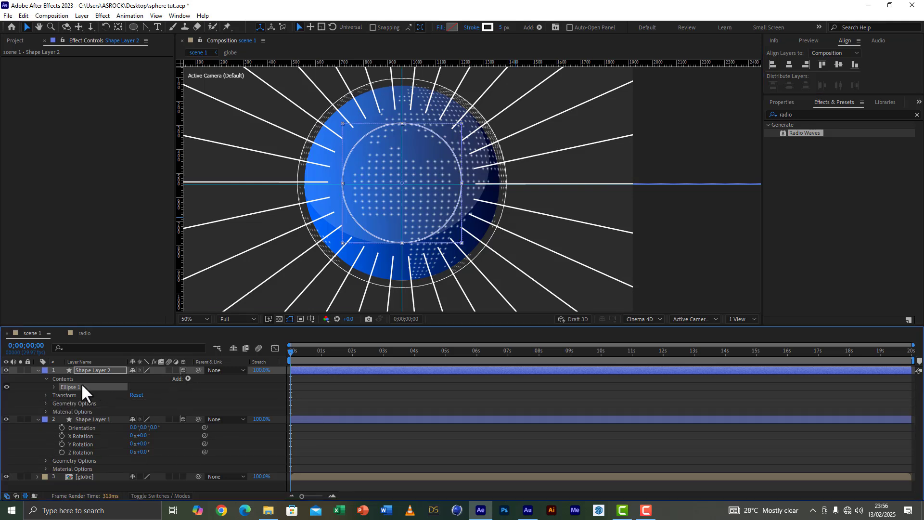
pyautogui.click(92, 372)
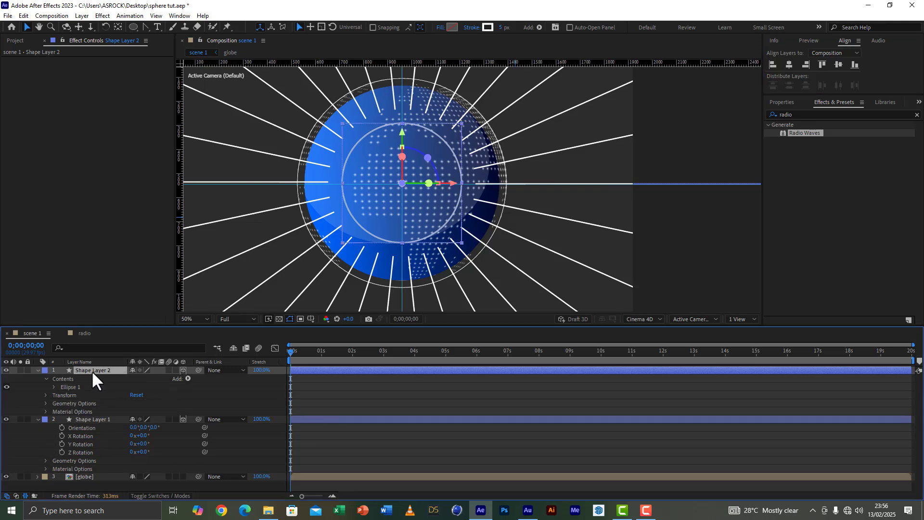
pyautogui.press('r')
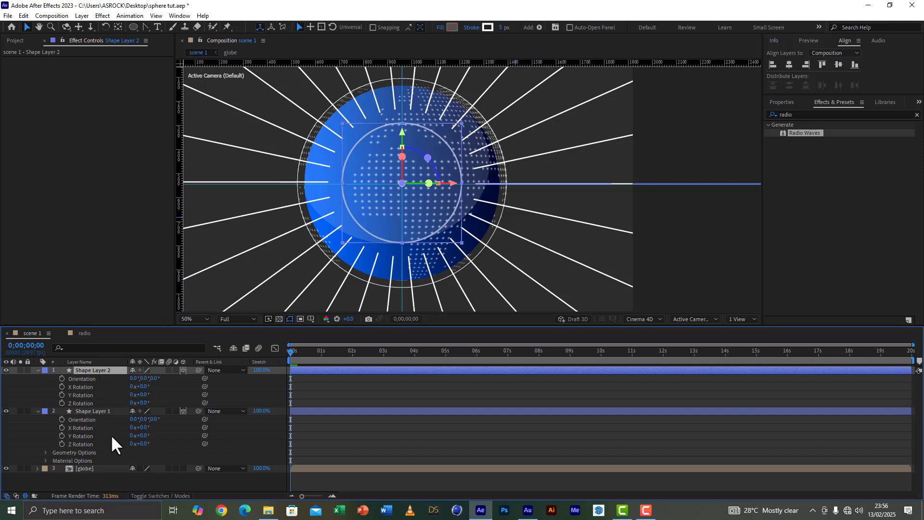
# Step: Set the X Rotation of both Shape Layer 1 and Shape Layer 2 to 90° to lay them flat
pyautogui.moveTo(142, 427); pyautogui.dragTo(150, 432)
pyautogui.click(150, 428)
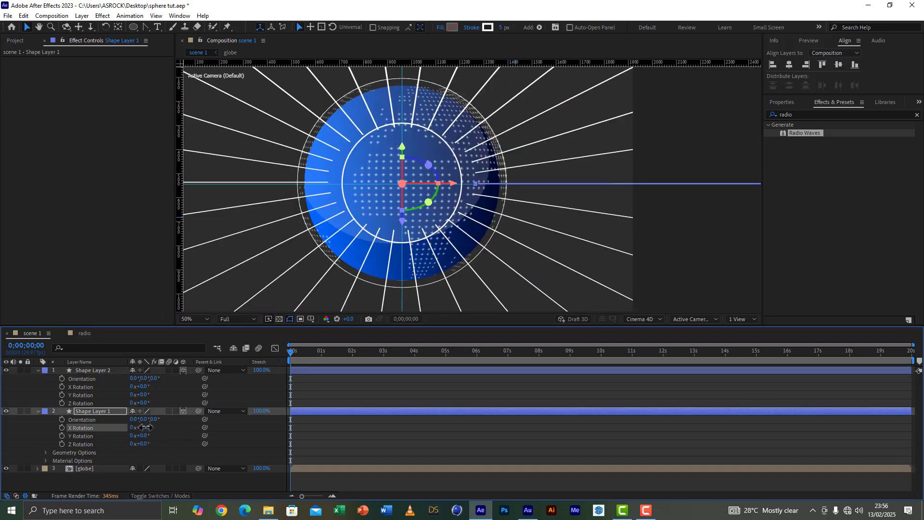
pyautogui.write('90')
pyautogui.click(169, 429)
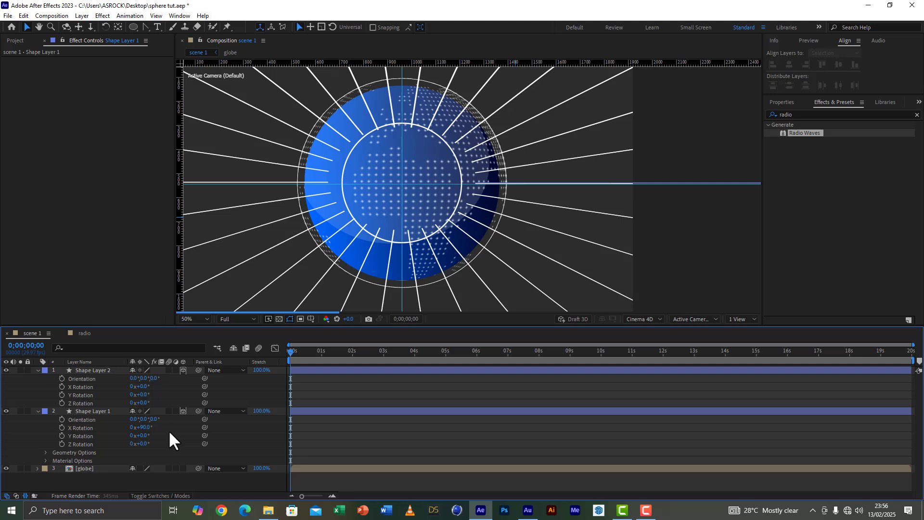
pyautogui.click(88, 410)
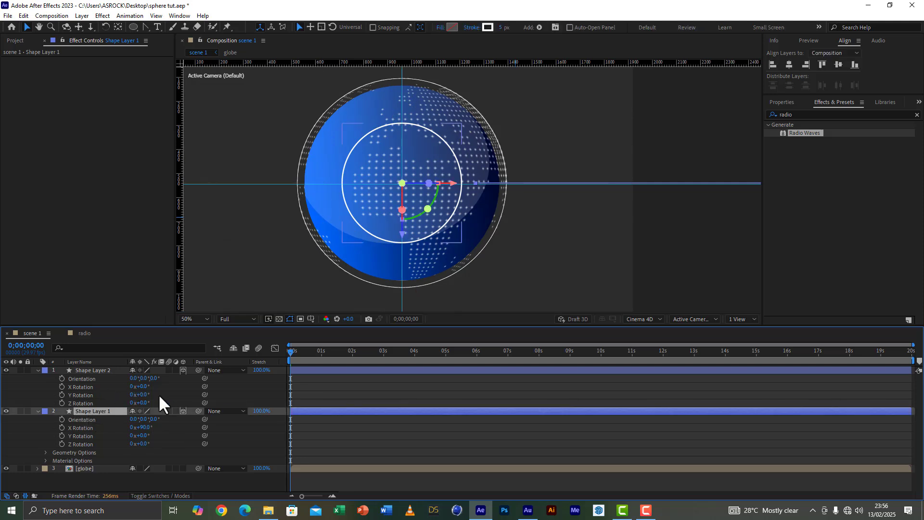
pyautogui.click(142, 387)
pyautogui.write('90')
pyautogui.click(165, 396)
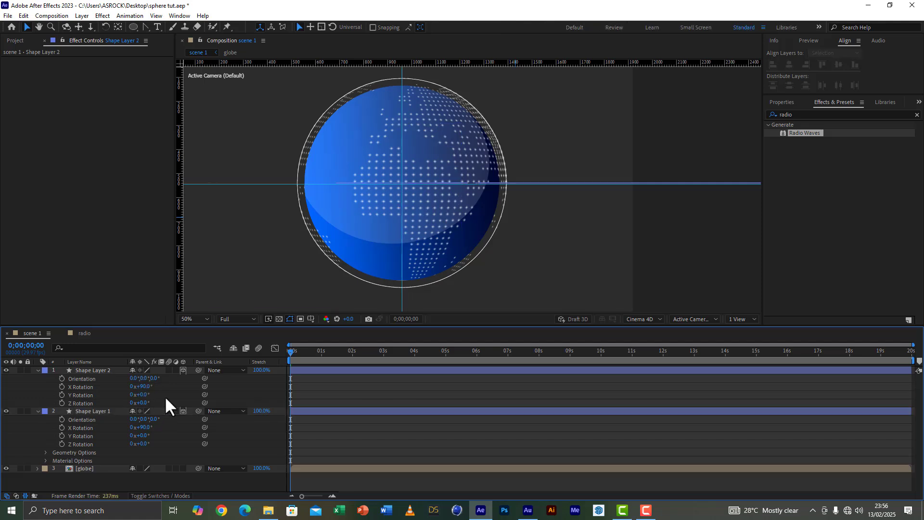
# Step: Collapse and select both shape layers, and move them down along their Z axis to the globe's base
pyautogui.click(38, 370)
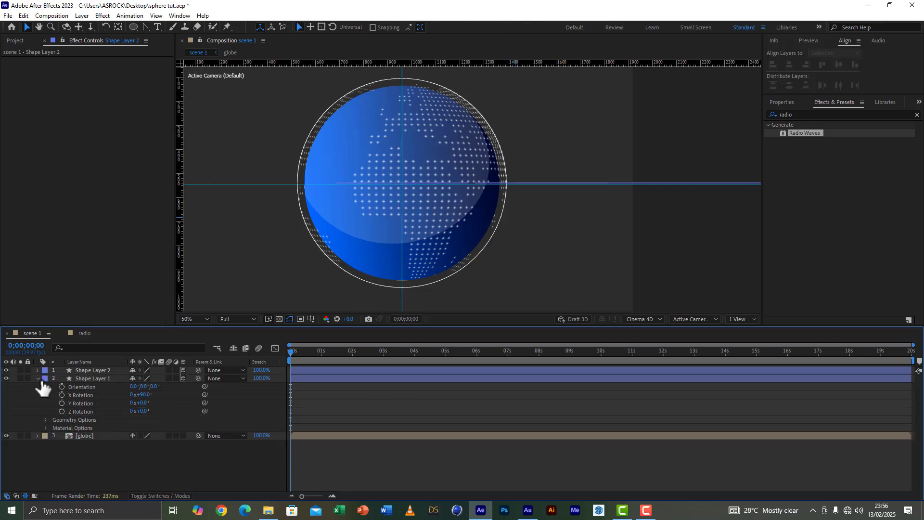
pyautogui.click(39, 377)
pyautogui.click(82, 372)
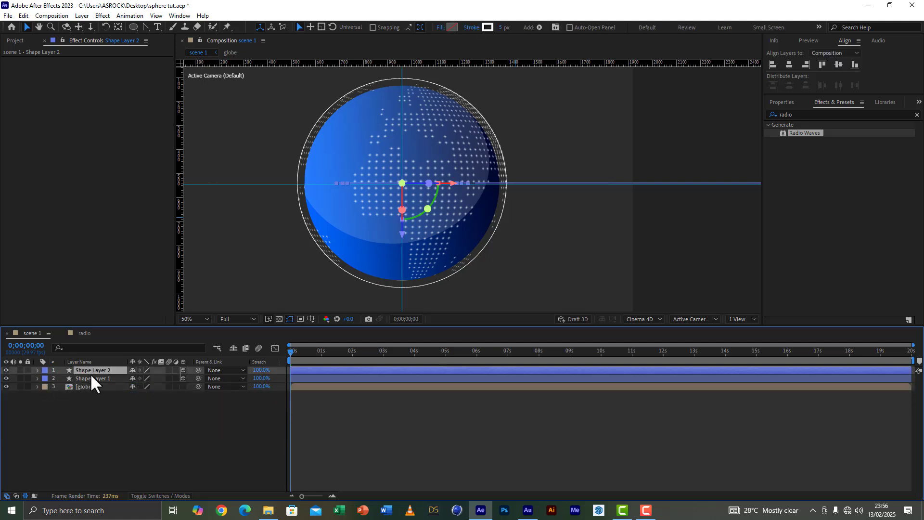
pyautogui.keyDown('shift'); pyautogui.click(91, 377); pyautogui.keyUp('shift')
pyautogui.press(',')
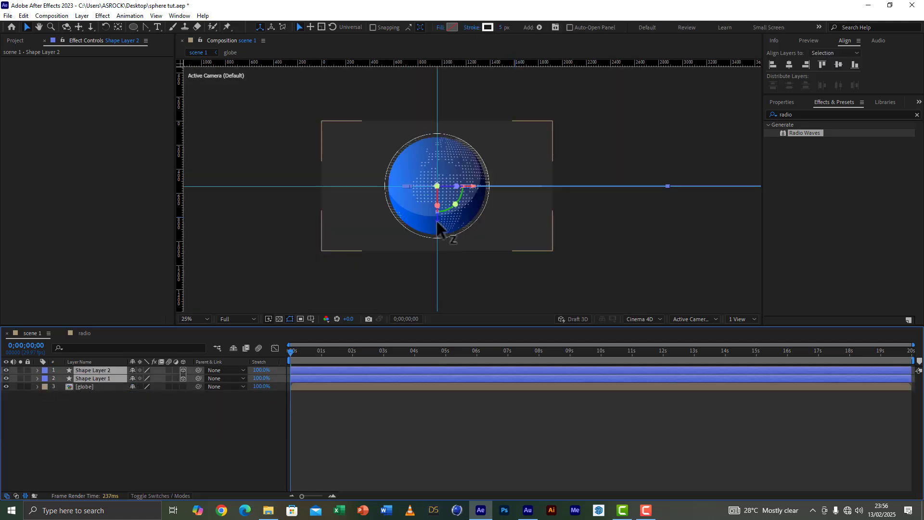
pyautogui.moveTo(438, 221); pyautogui.dragTo(446, 300)
pyautogui.press('.')
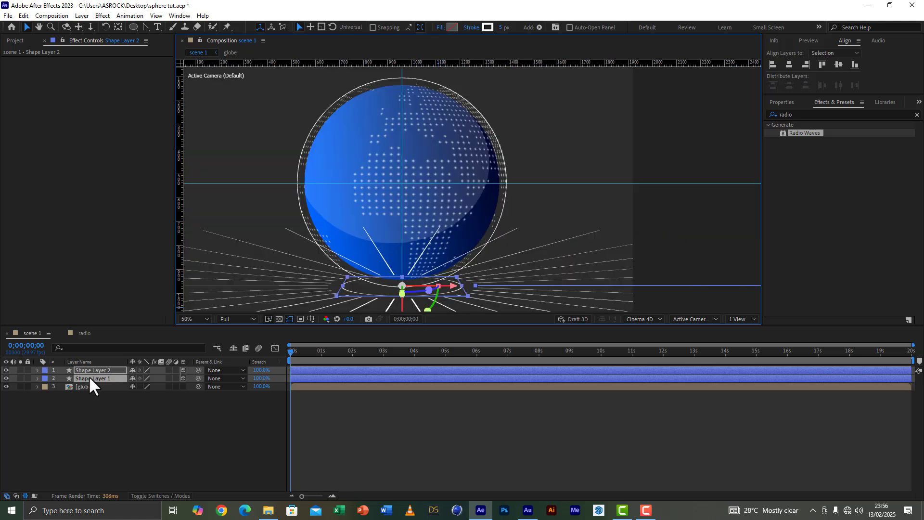
# Step: Place both shape layers below the globe in the layer stack and make the globe a 3D layer
pyautogui.moveTo(88, 378); pyautogui.dragTo(88, 404)
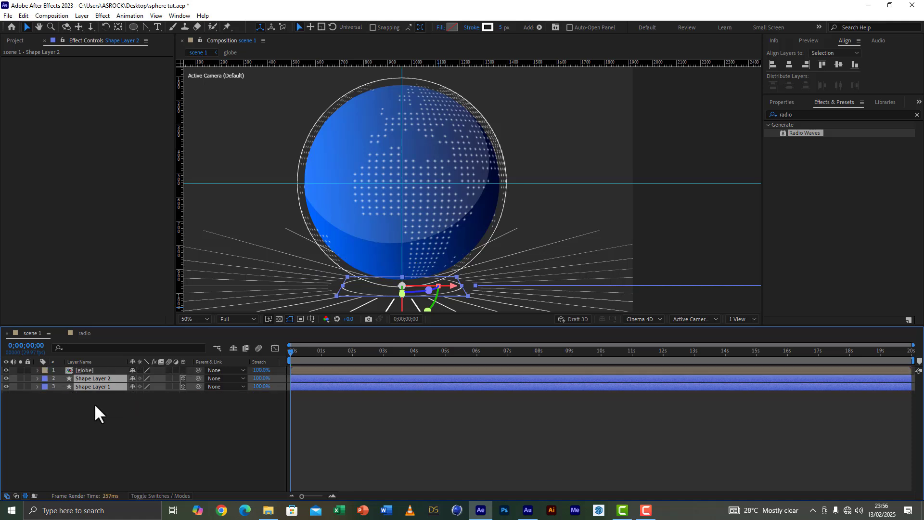
pyautogui.click(159, 413)
pyautogui.click(183, 370)
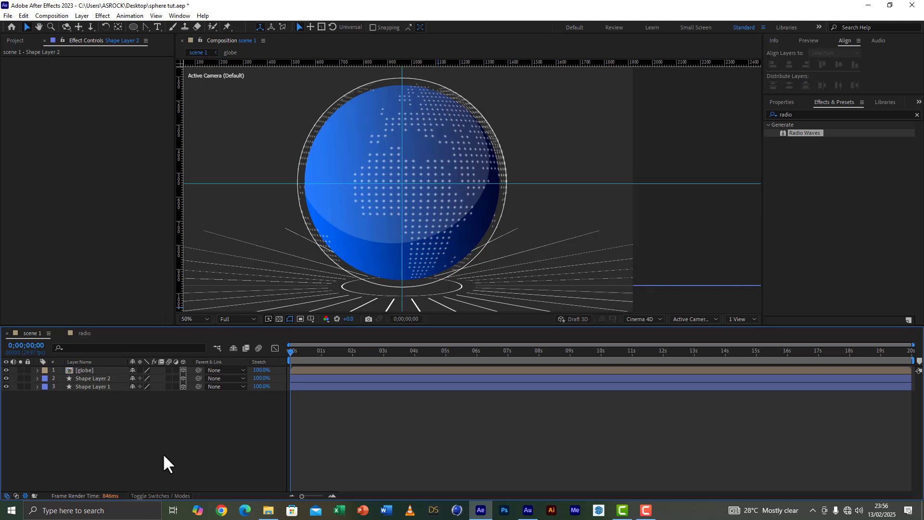
# Step: Reduce the stroke width of the radiating lines on Shape Layer 1 and save the project
pyautogui.click(91, 387)
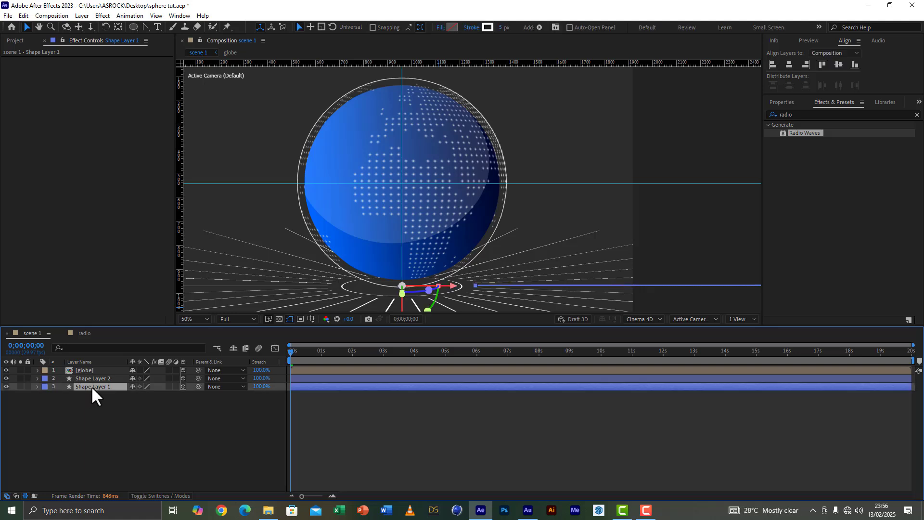
pyautogui.click(5, 387)
pyautogui.click(503, 28)
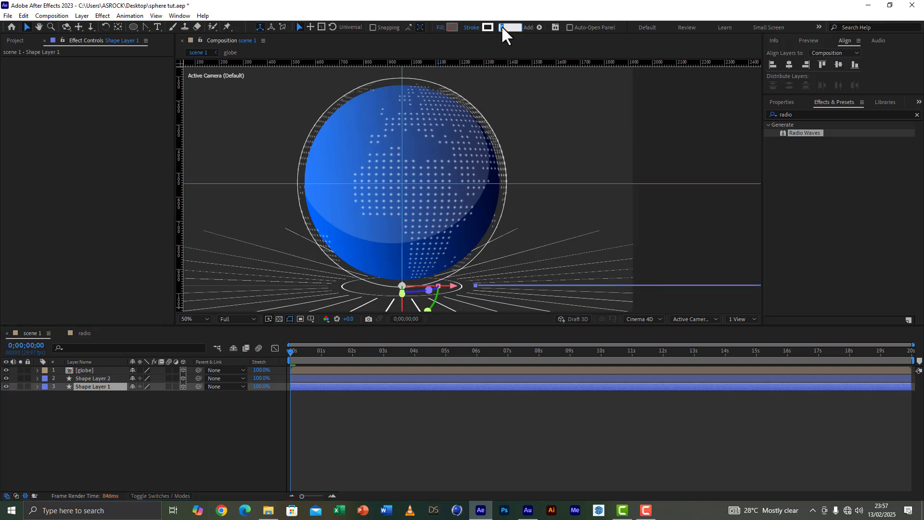
pyautogui.click(173, 417)
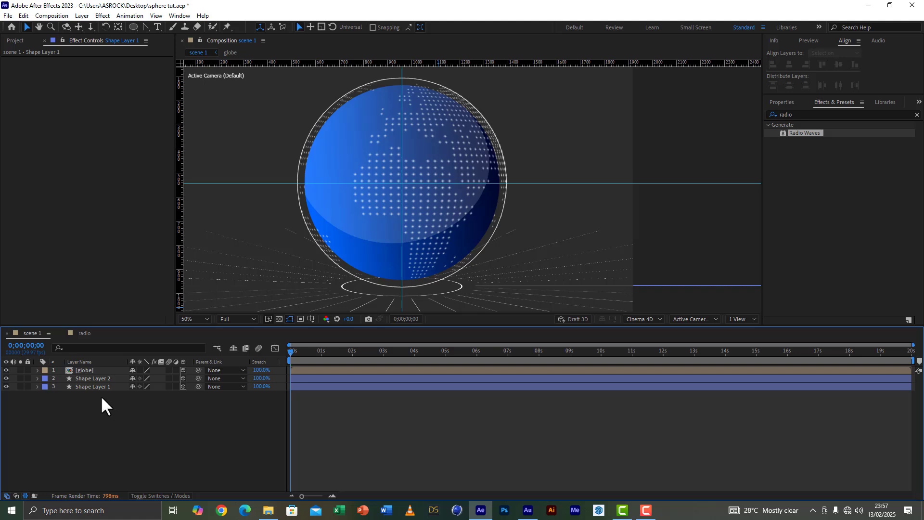
pyautogui.hotkey('ctrl', 's')
# Step: Fit the whole composition in the viewer and remove the centre guides crossing the globe
pyautogui.click(190, 318)
pyautogui.click(195, 328)
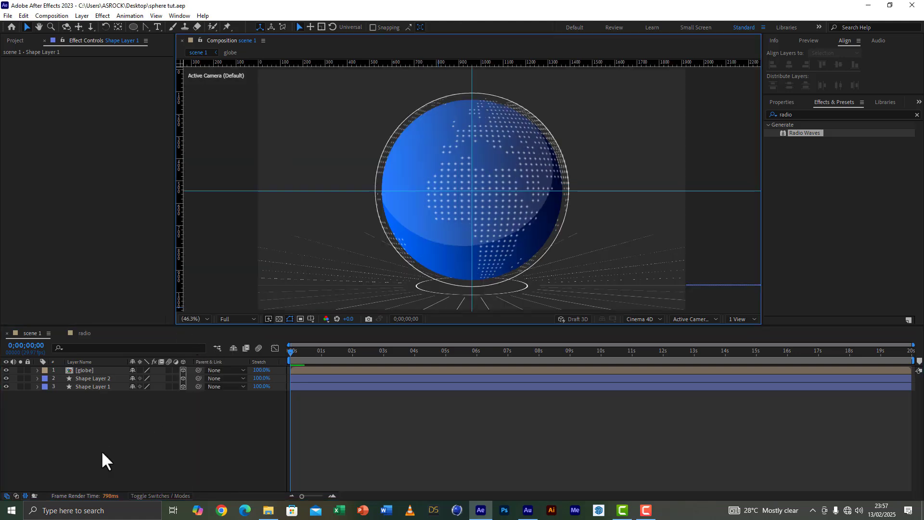
pyautogui.moveTo(472, 79); pyautogui.dragTo(179, 237)
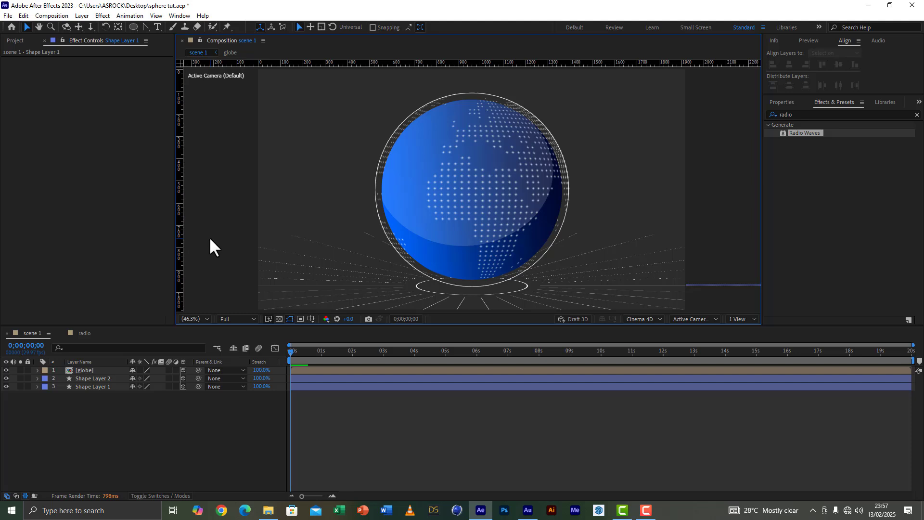
# Step: Scrub the first frames of scene 1 to check the globe's rotation, and return to the start of the timeline
pyautogui.click(304, 352)
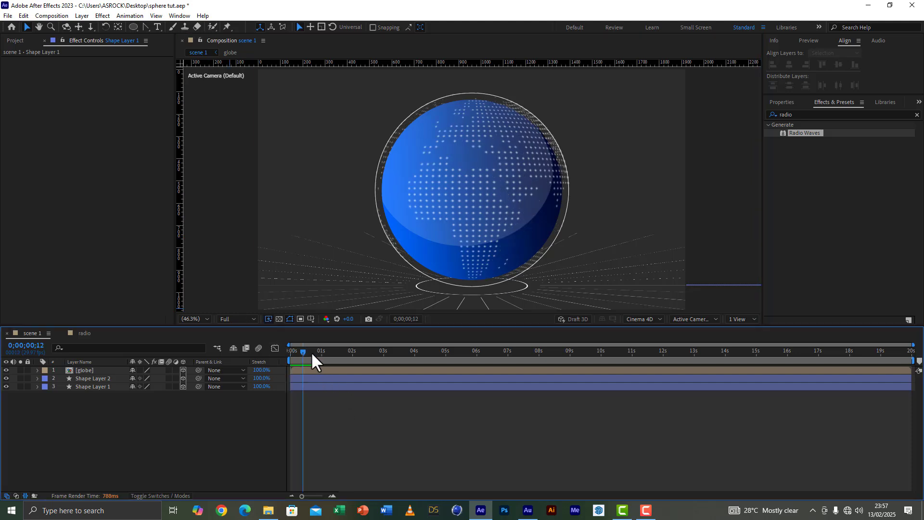
pyautogui.moveTo(311, 352); pyautogui.dragTo(227, 354)
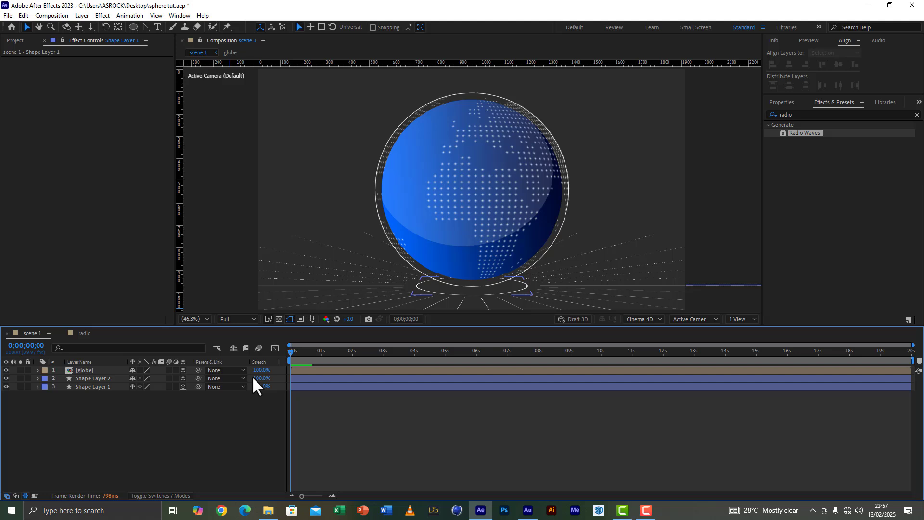
pyautogui.click(226, 401)
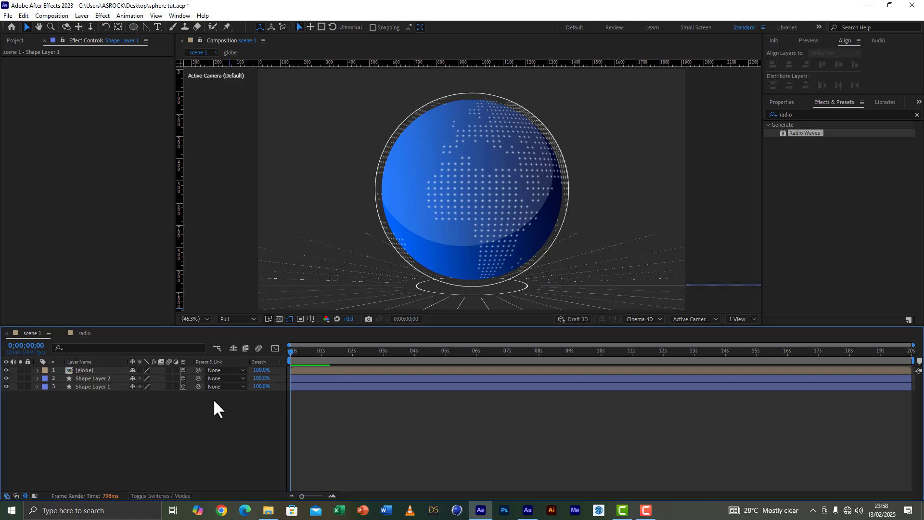
# Step: Add the radio composition to scene 1 above the globe layer and make it a 3D layer
pyautogui.click(75, 379)
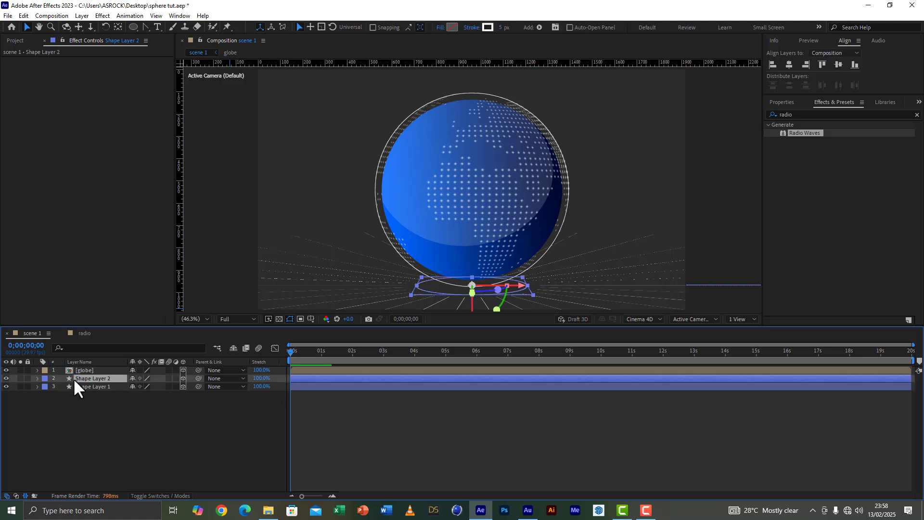
pyautogui.click(15, 41)
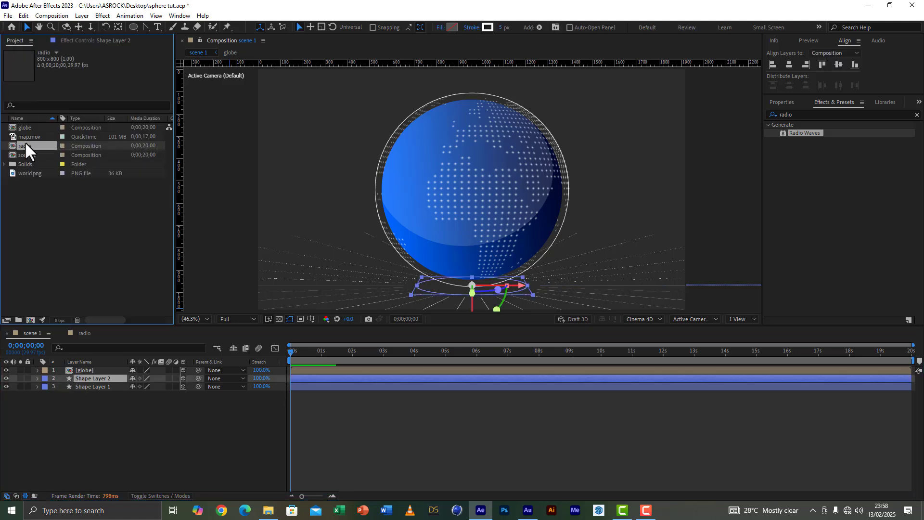
pyautogui.moveTo(23, 144); pyautogui.dragTo(81, 369)
pyautogui.click(345, 357)
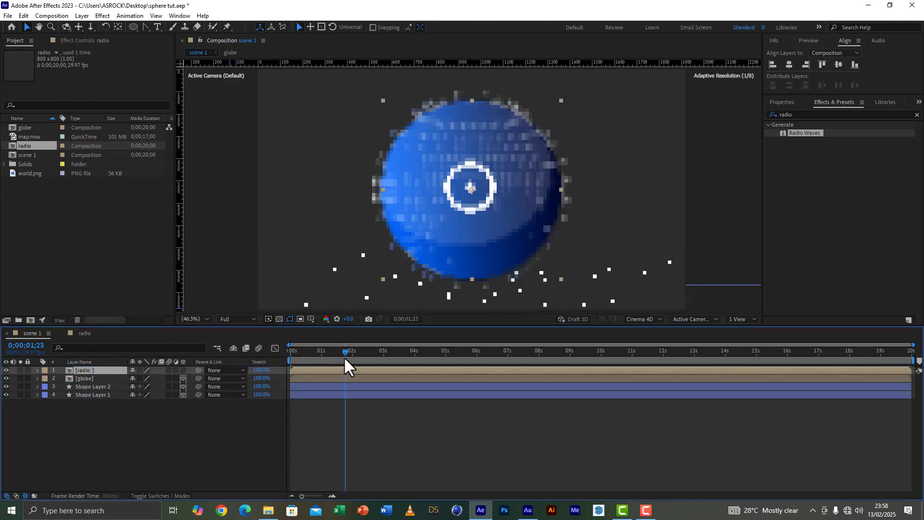
pyautogui.click(183, 370)
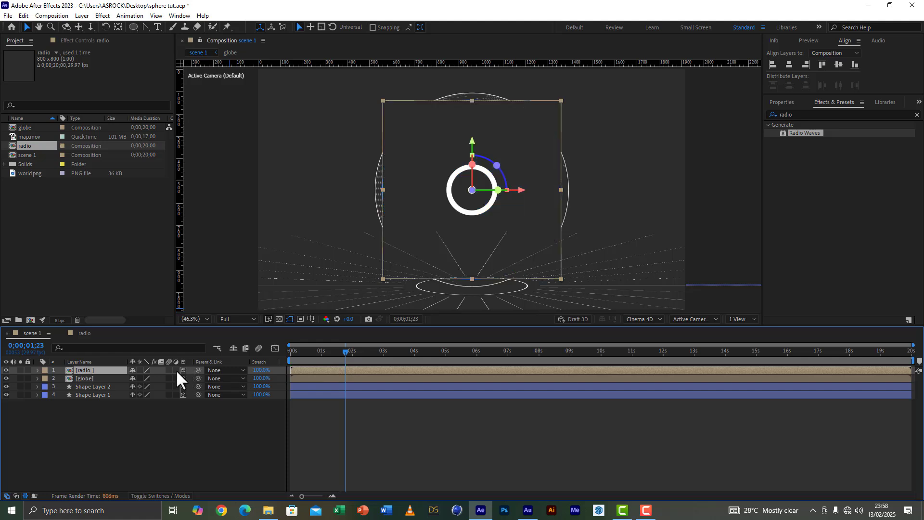
# Step: Set the radio layer's X Rotation to 90° so the waves lie flat
pyautogui.write('r')
pyautogui.write('90')
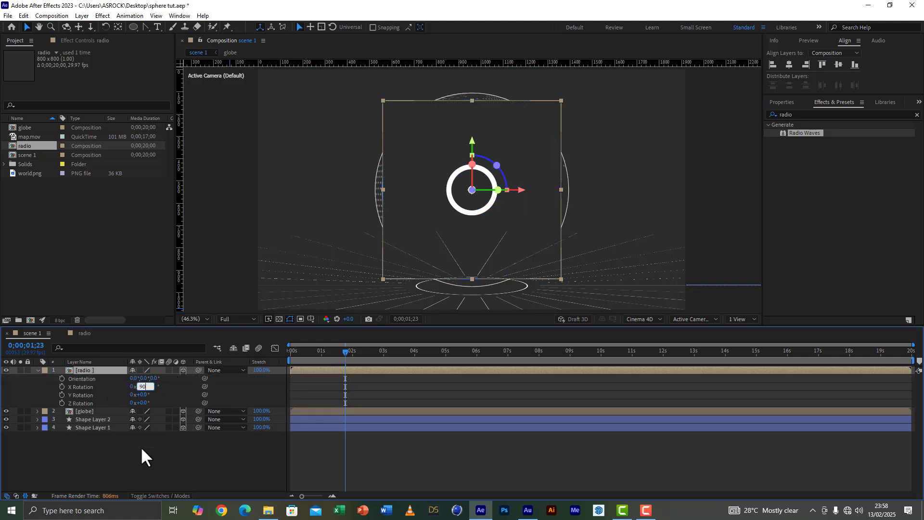
pyautogui.click(141, 447)
pyautogui.click(88, 368)
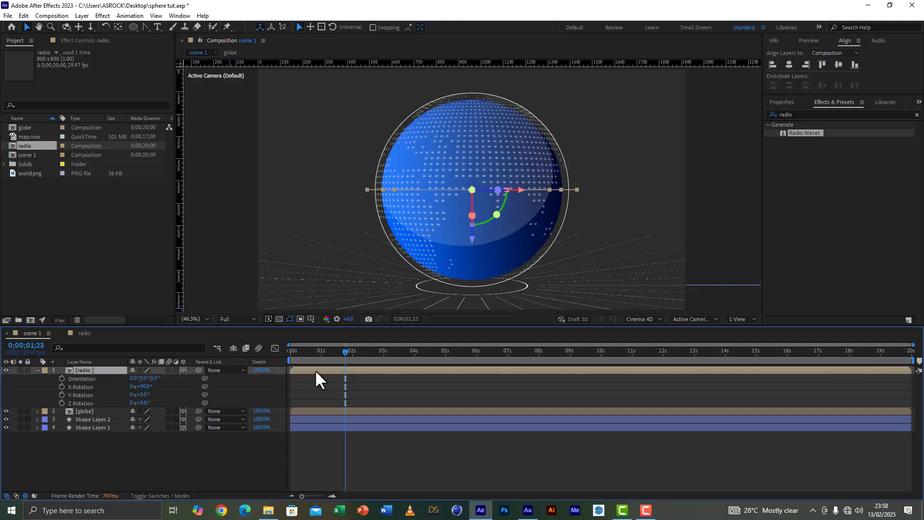
# Step: Scale the radio layer up to 241% and lower it to the base of the globe
pyautogui.press('s')
pyautogui.moveTo(174, 378); pyautogui.dragTo(251, 386)
pyautogui.moveTo(473, 238); pyautogui.dragTo(487, 331)
pyautogui.press(',')
pyautogui.press(',')
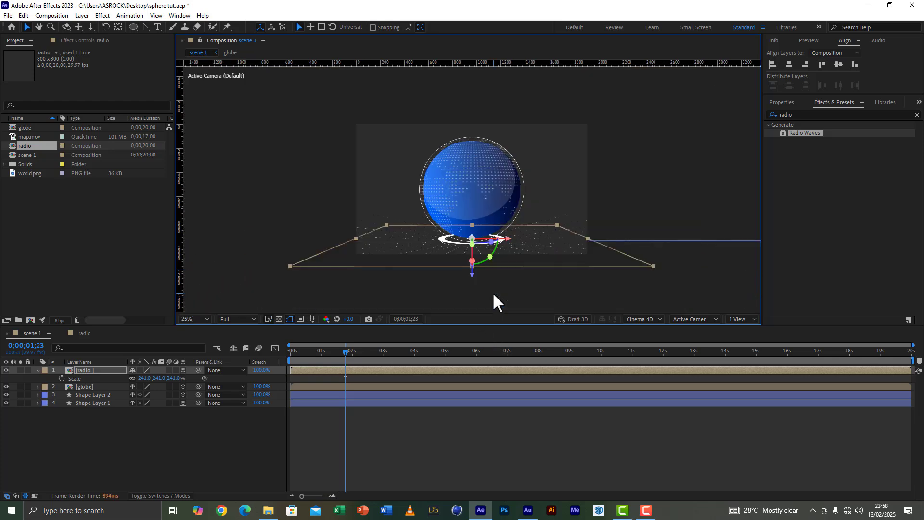
pyautogui.moveTo(471, 275); pyautogui.dragTo(471, 281)
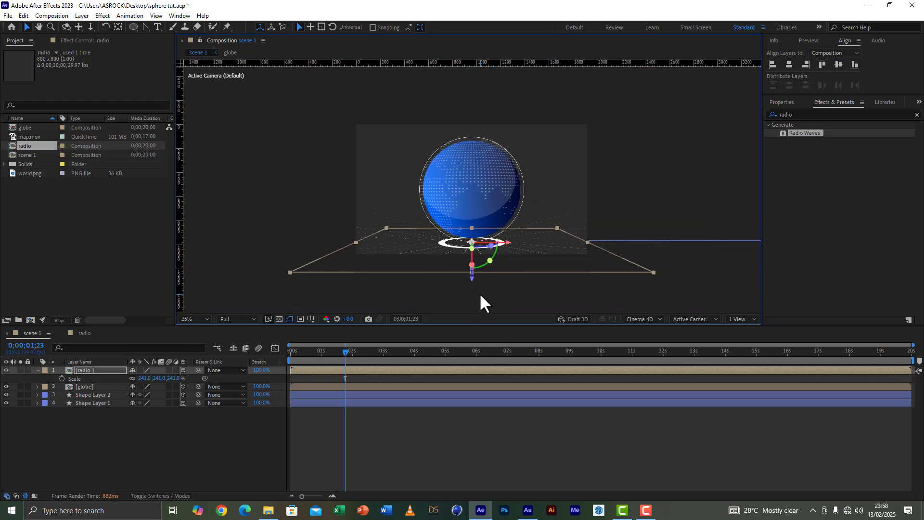
# Step: Place the radio layer directly below the globe in the layer stack and set its Y position to 968, matching Shape Layer 2
pyautogui.scroll(2, 480, 294)
pyautogui.click(96, 395)
pyautogui.press('p')
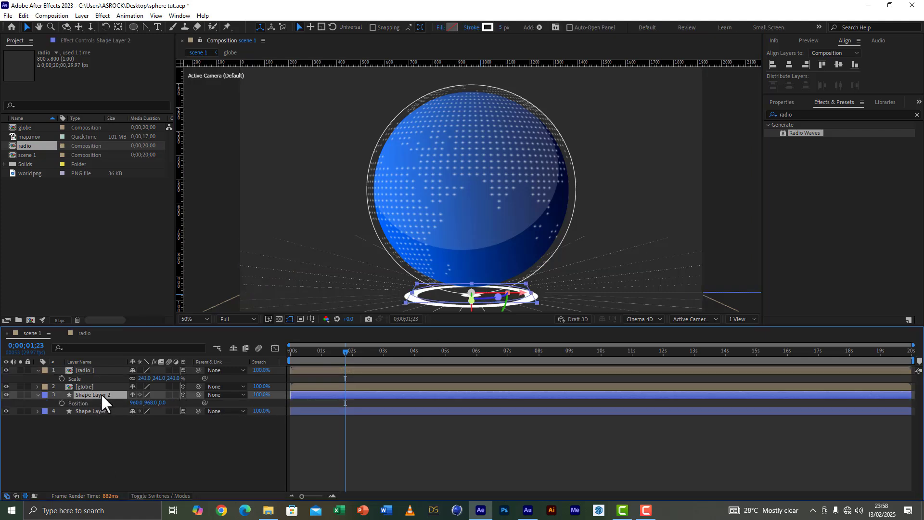
pyautogui.moveTo(87, 371); pyautogui.dragTo(97, 393)
pyautogui.press('p')
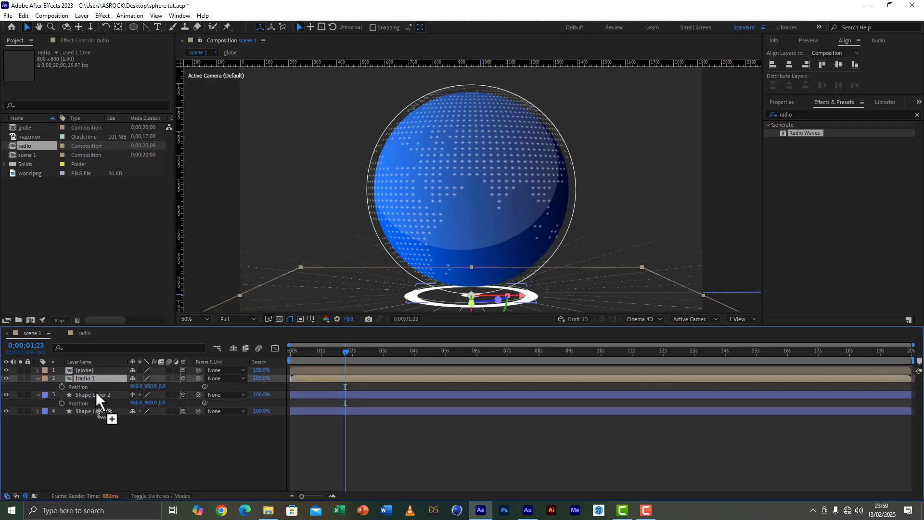
pyautogui.click(107, 394)
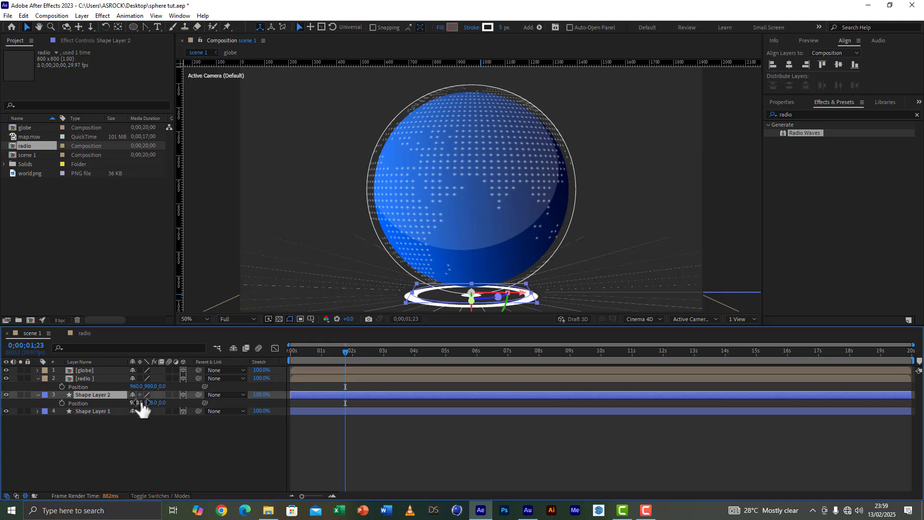
pyautogui.click(153, 386)
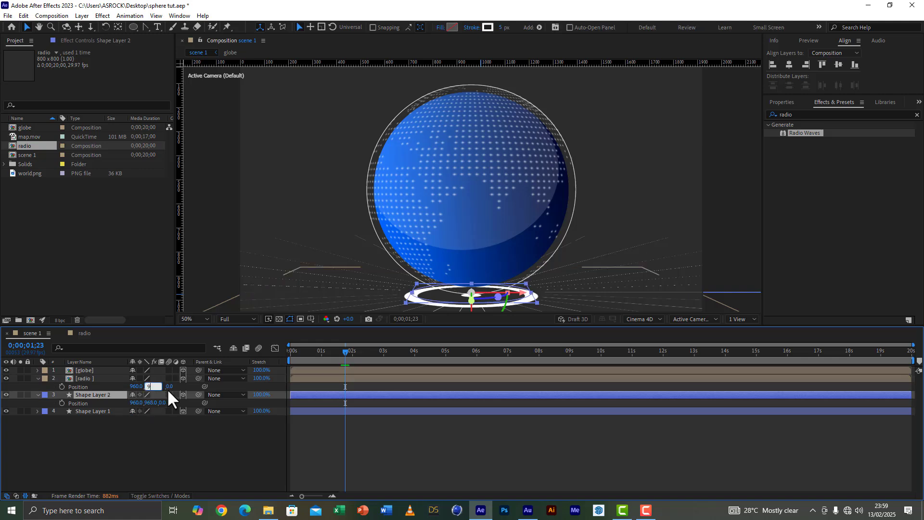
pyautogui.write('968')
pyautogui.press('Return')
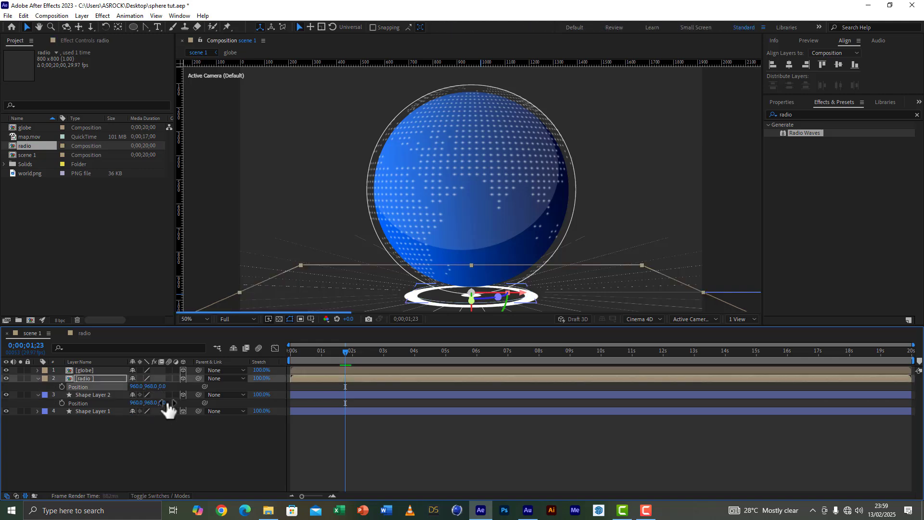
pyautogui.click(90, 477)
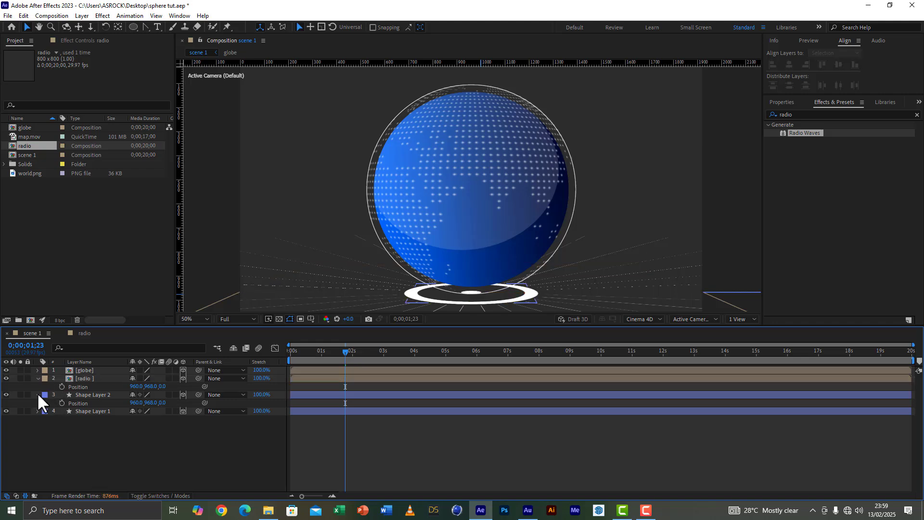
pyautogui.click(37, 395)
# Step: Go to about 6 seconds in scene 1 and enlarge the radio layer to 298% scale
pyautogui.moveTo(348, 355); pyautogui.dragTo(478, 356)
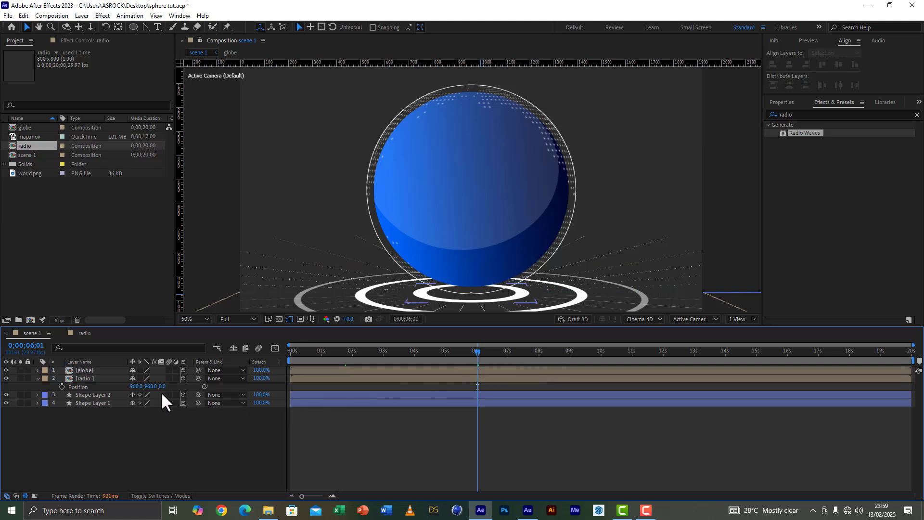
pyautogui.click(94, 380)
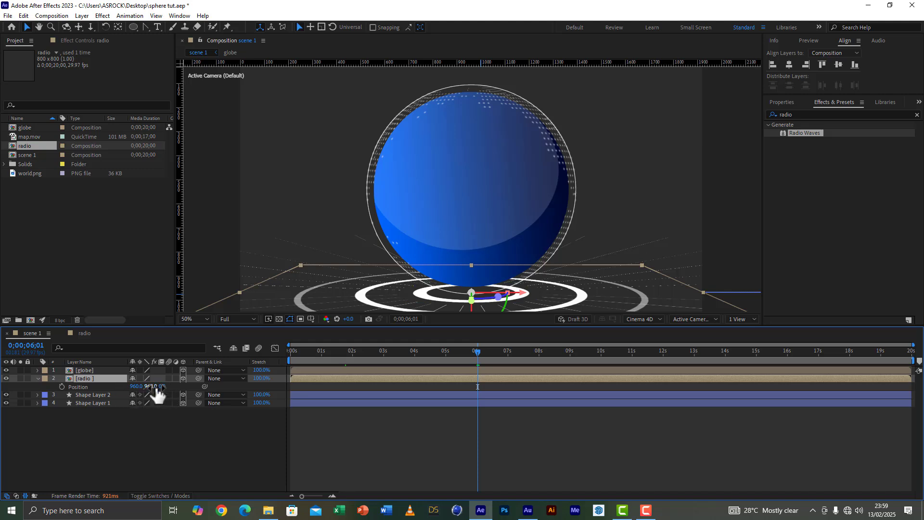
pyautogui.press('s')
pyautogui.moveTo(171, 387); pyautogui.dragTo(209, 424)
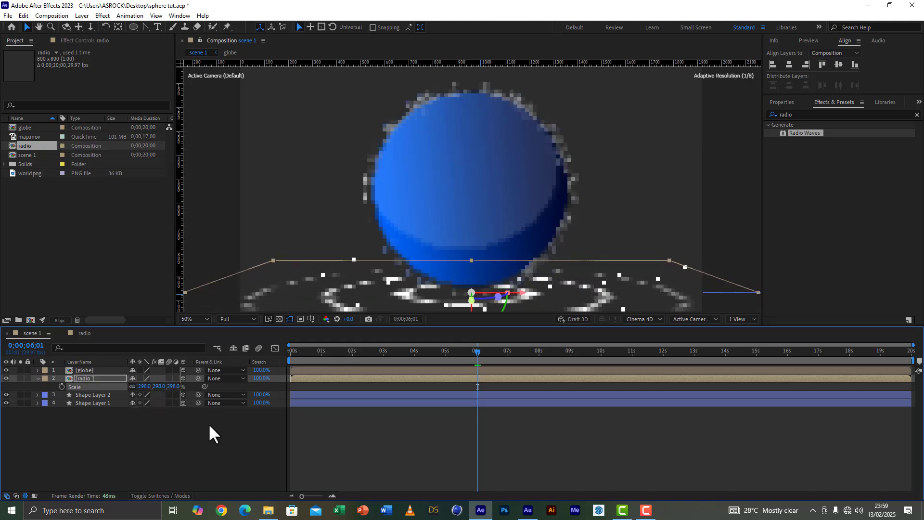
pyautogui.click(163, 444)
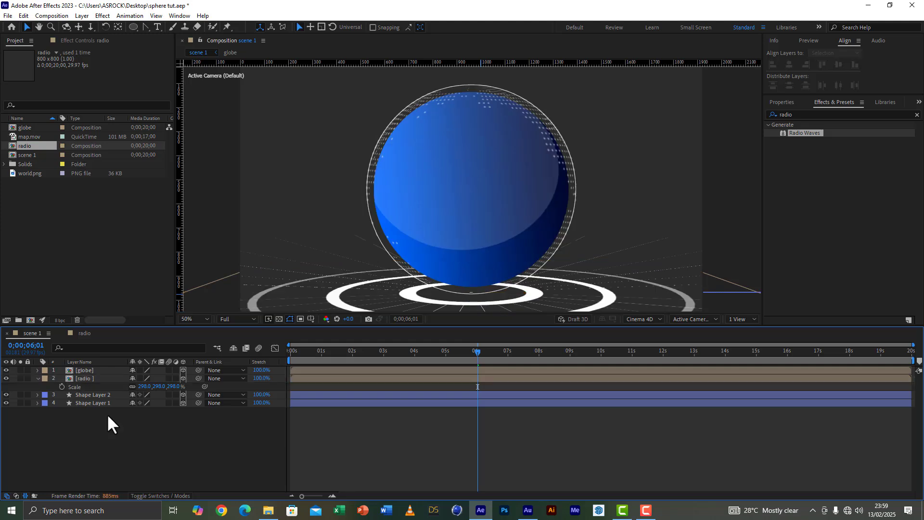
pyautogui.click(37, 378)
# Step: Duplicate the radio layer and raise the copy to the upper part of the globe
pyautogui.click(76, 378)
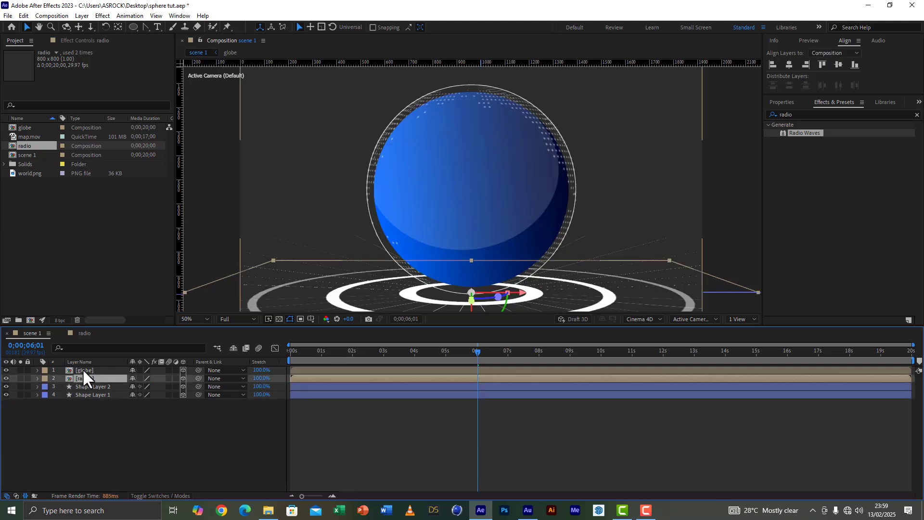
pyautogui.hotkey('ctrl', 'd')
pyautogui.scroll(-2, 485, 293)
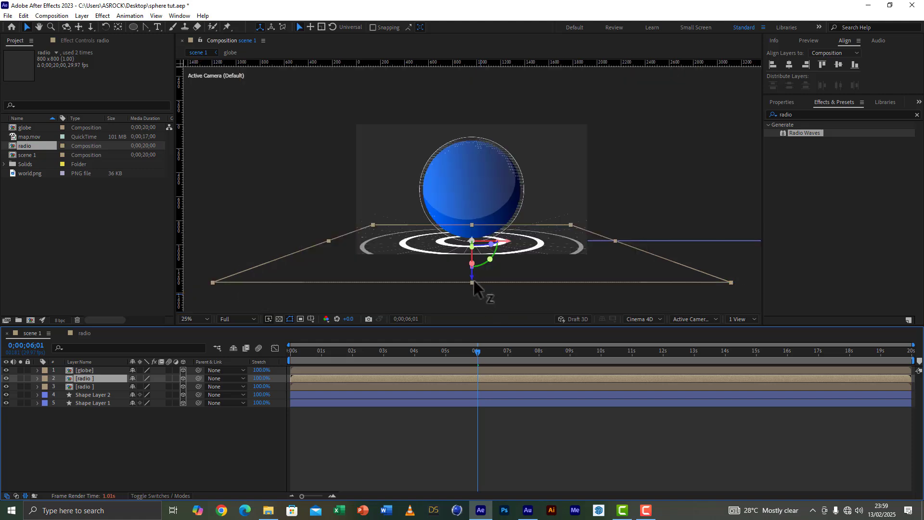
pyautogui.moveTo(472, 278); pyautogui.dragTo(482, 188)
pyautogui.press('.')
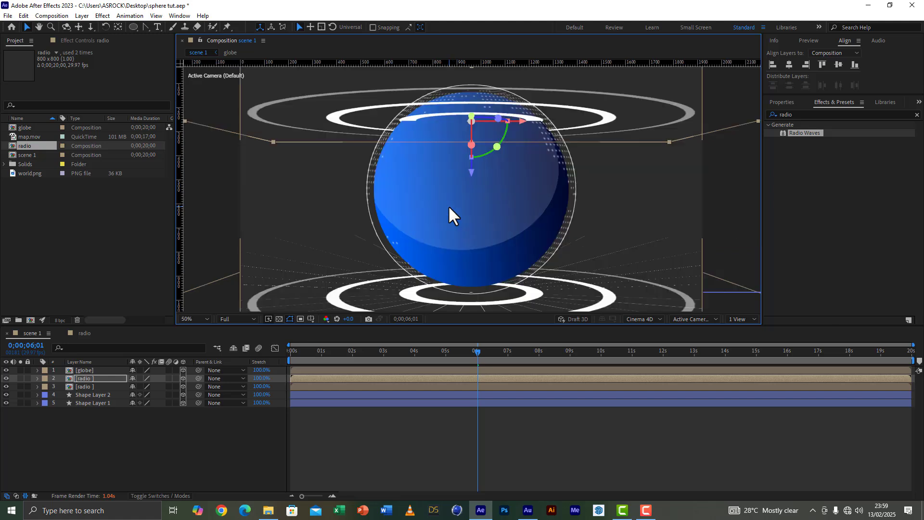
# Step: Enlarge the upper radio copy to 603% scale and lower its opacity
pyautogui.press('s')
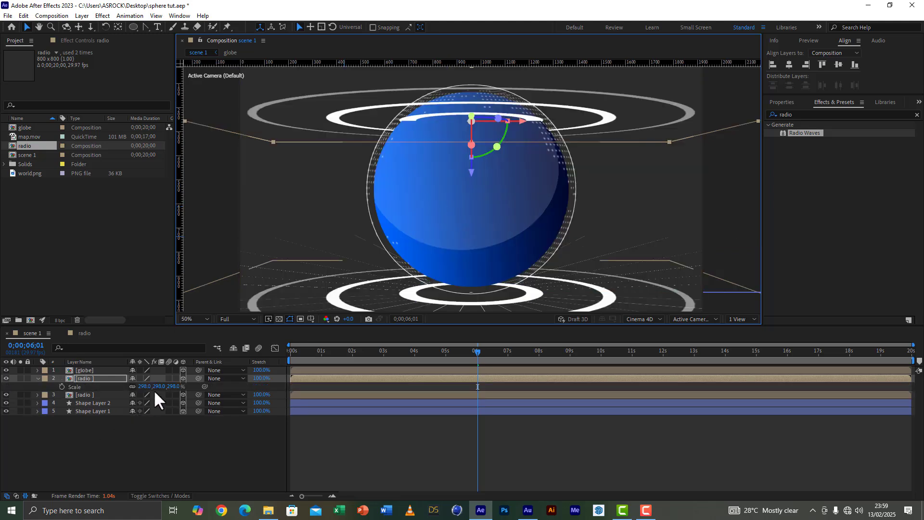
pyautogui.moveTo(173, 388); pyautogui.dragTo(320, 396)
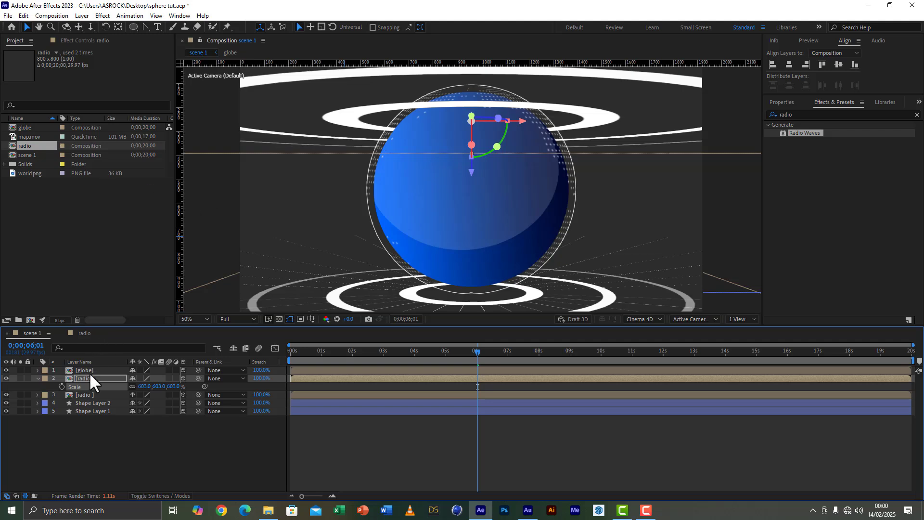
pyautogui.press('t')
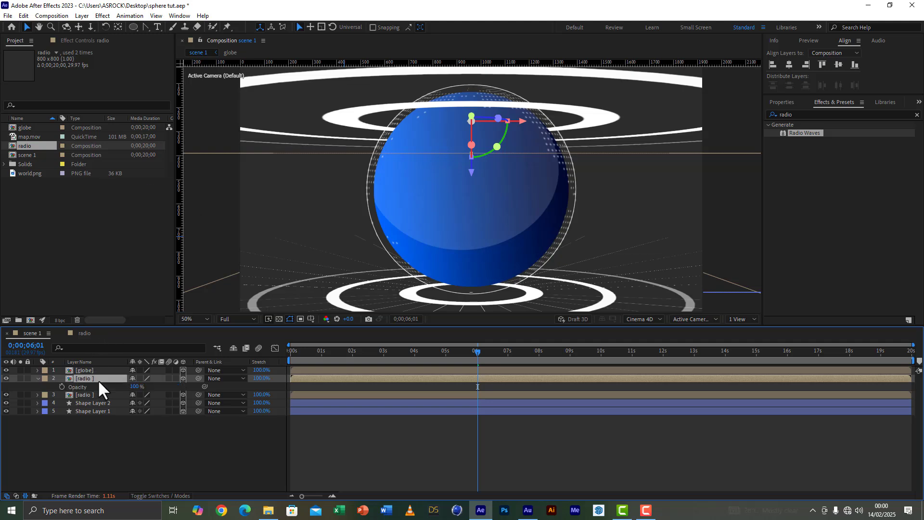
pyautogui.click(136, 387)
pyautogui.write('50')
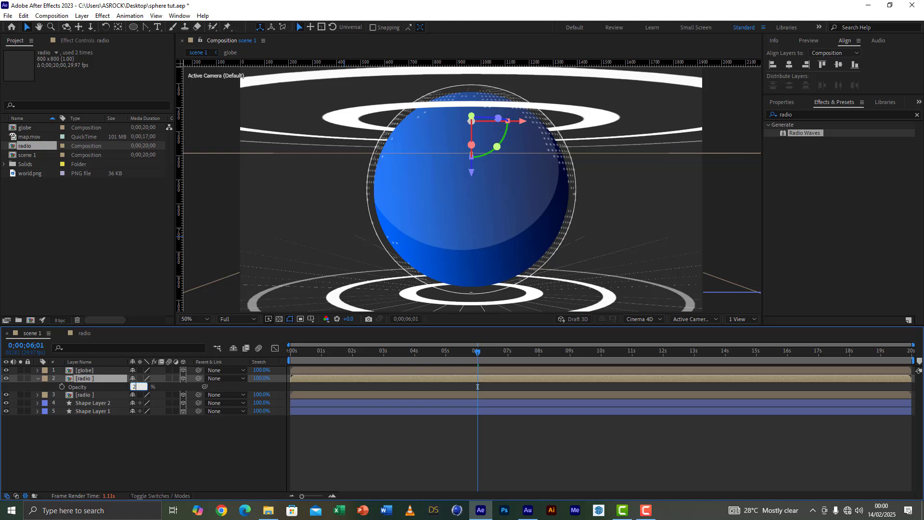
pyautogui.press('Return')
pyautogui.click(37, 378)
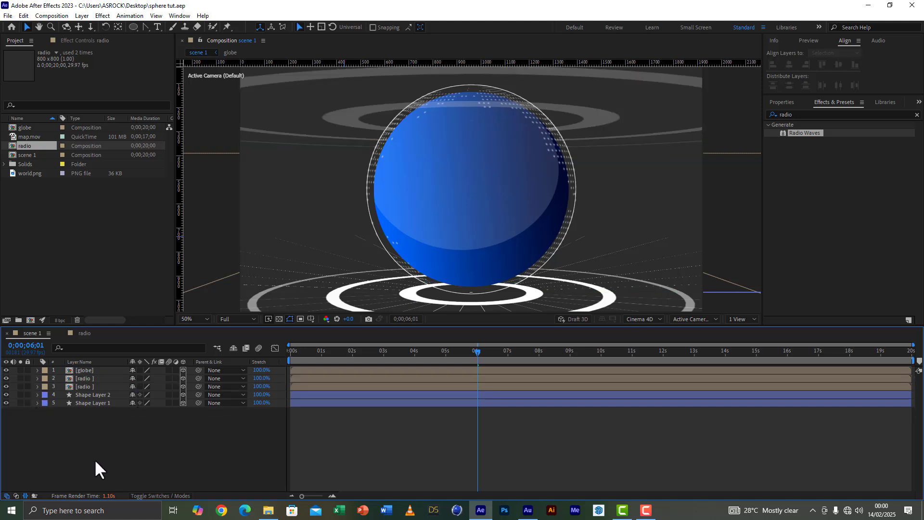
# Step: Create a new composition named world with the HD 1920x1080, 29.97 fps preset
pyautogui.click(30, 174)
pyautogui.click(31, 321)
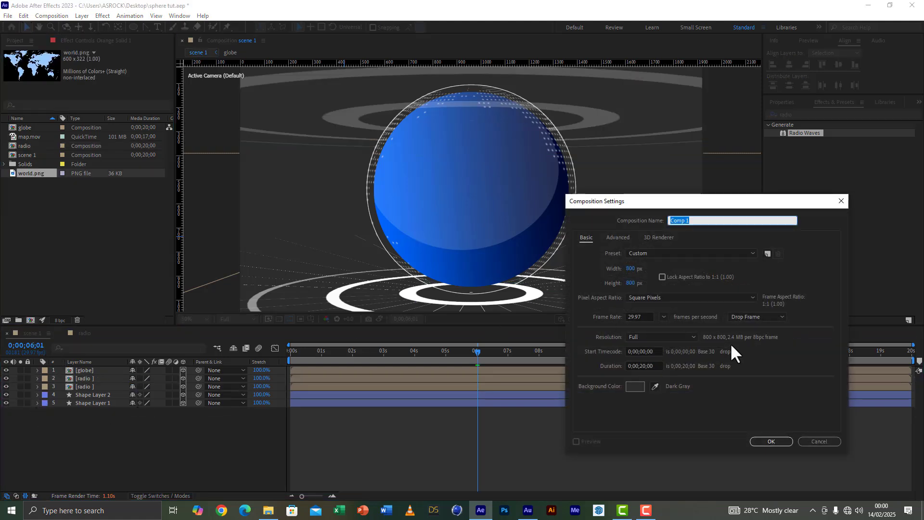
pyautogui.click(638, 255)
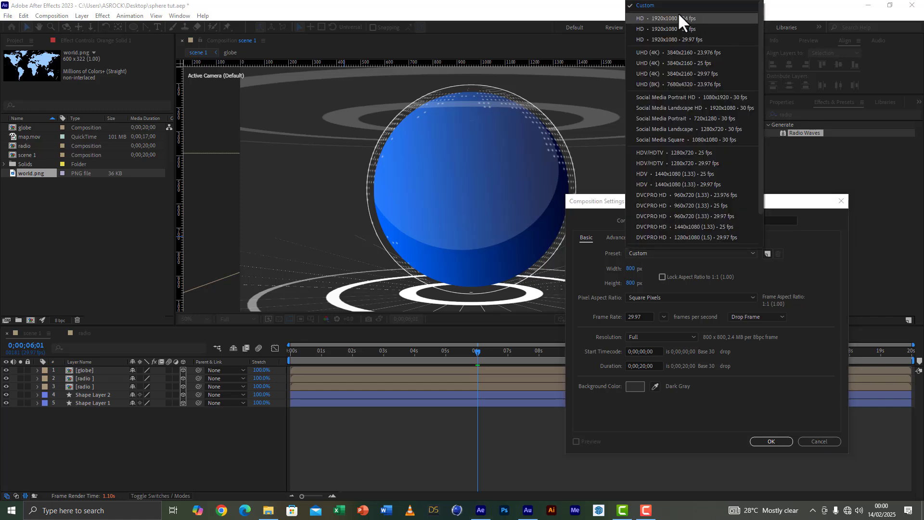
pyautogui.click(667, 37)
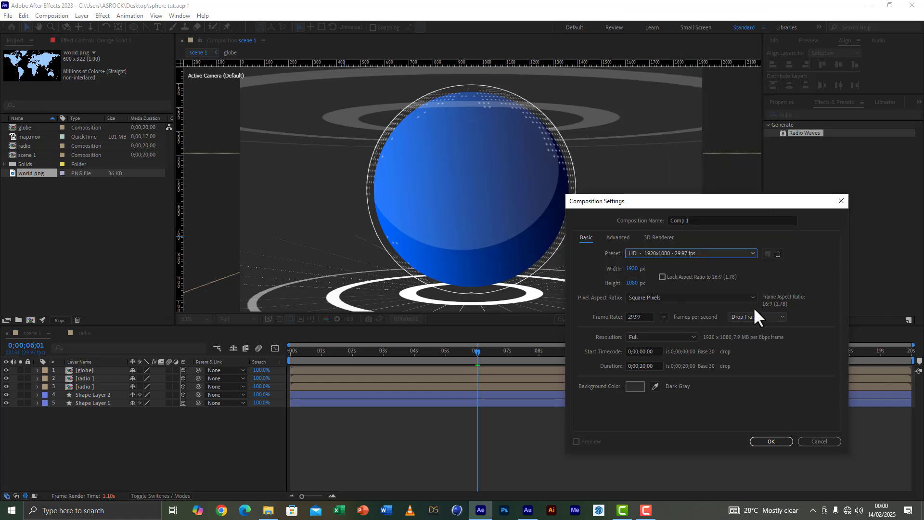
pyautogui.click(704, 220)
pyautogui.write('world')
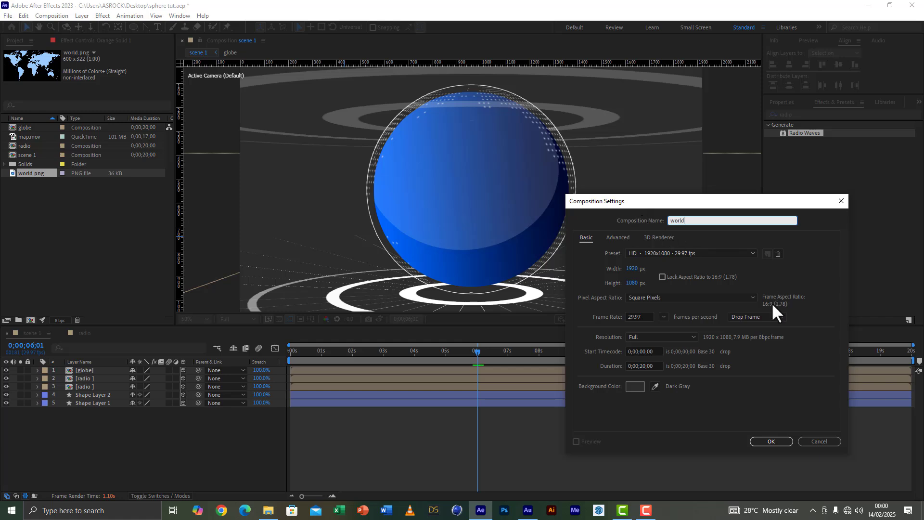
pyautogui.click(762, 440)
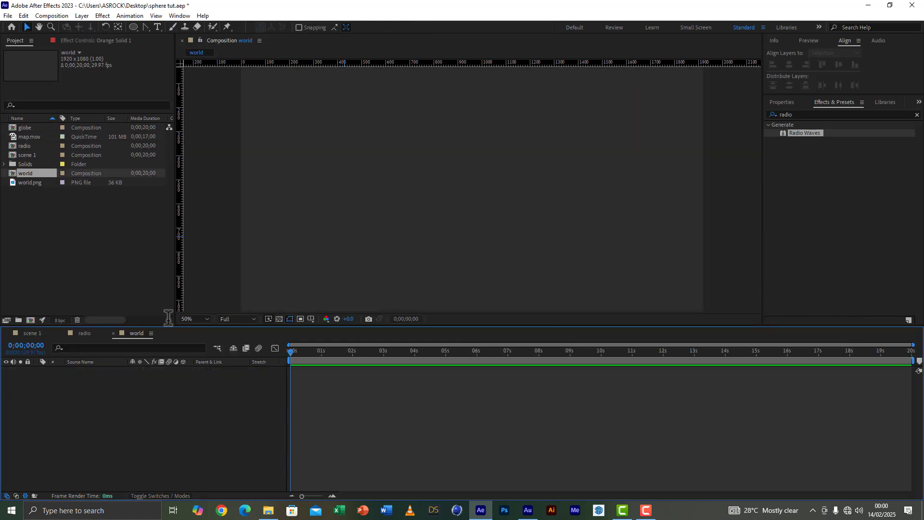
# Step: Add world.png to the world composition and scale it up to about 319% to fill the frame's width
pyautogui.moveTo(17, 180); pyautogui.dragTo(83, 441)
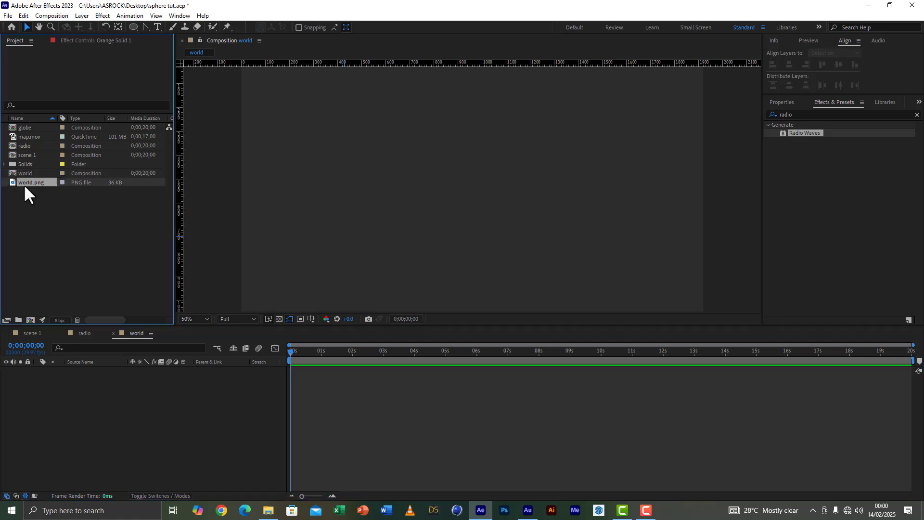
pyautogui.moveTo(24, 184); pyautogui.dragTo(77, 422)
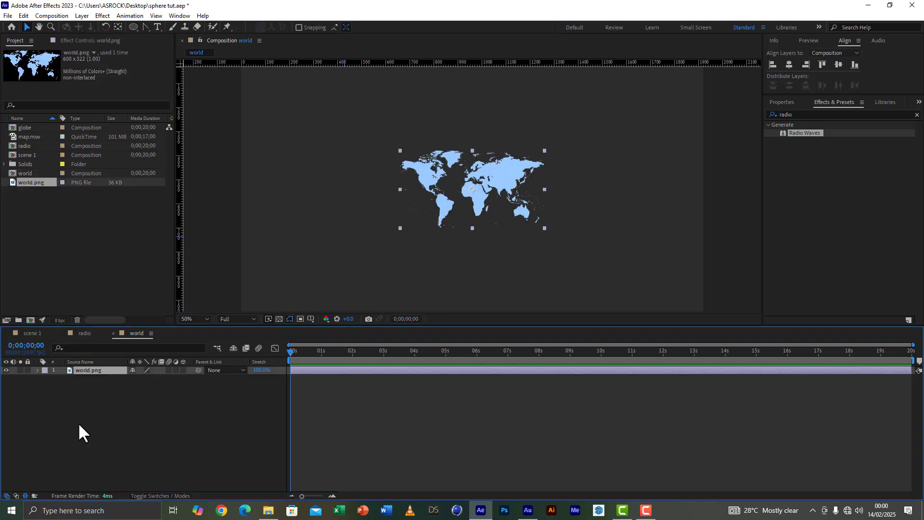
pyautogui.press('s')
pyautogui.moveTo(159, 379); pyautogui.dragTo(262, 390)
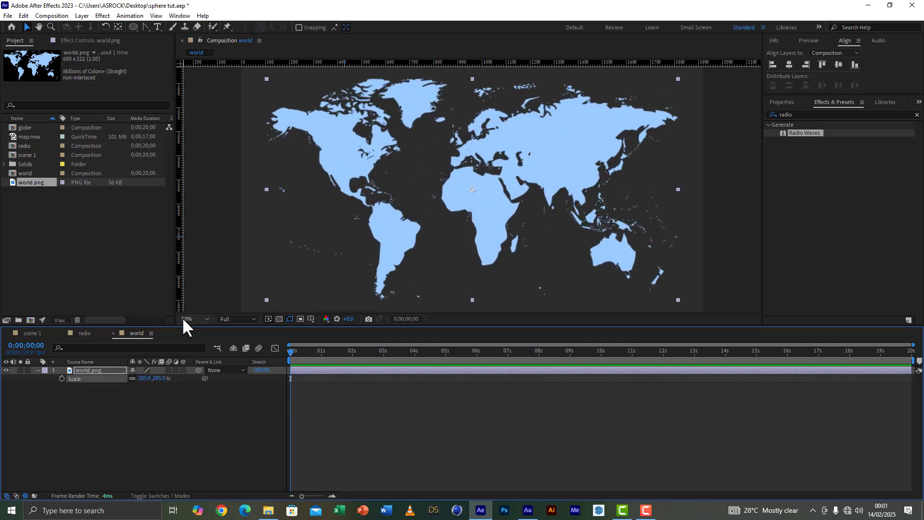
pyautogui.click(182, 318)
pyautogui.click(183, 331)
pyautogui.moveTo(160, 379); pyautogui.dragTo(182, 383)
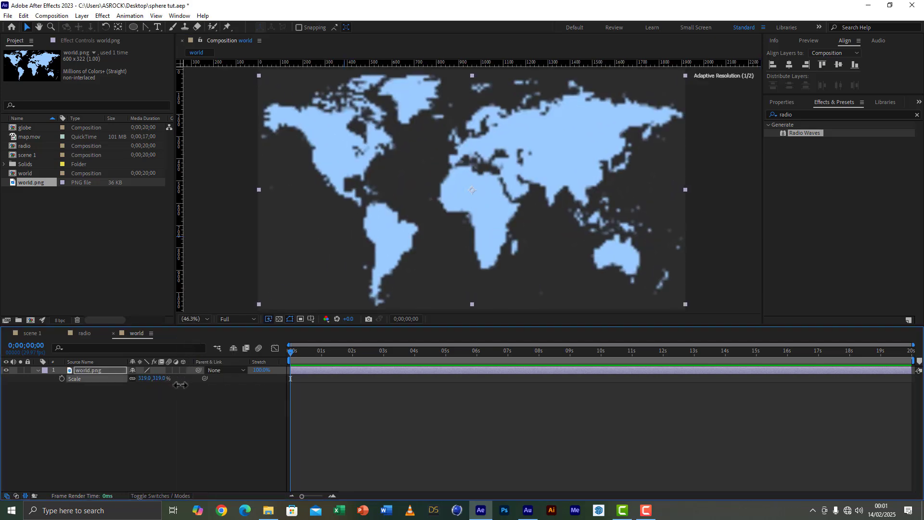
# Step: Find the Motion Tile effect and apply it to the world.png layer
pyautogui.click(814, 114)
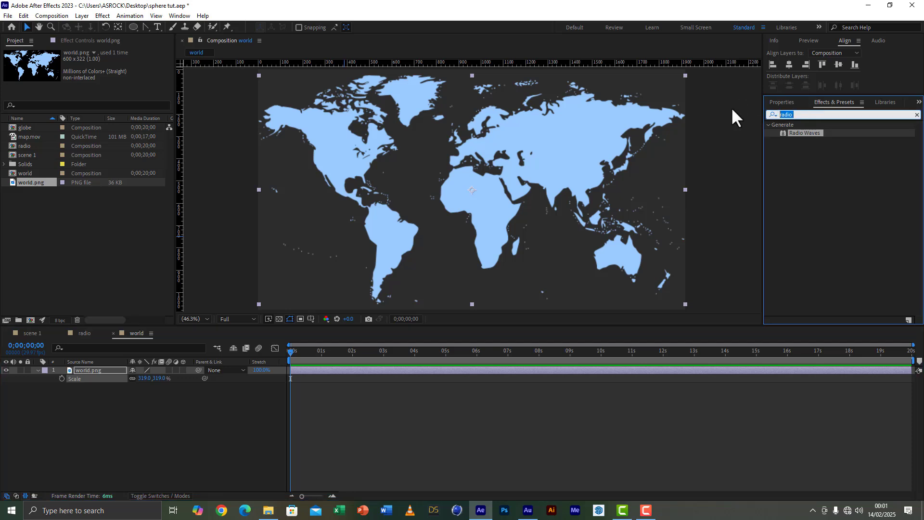
pyautogui.write('motion')
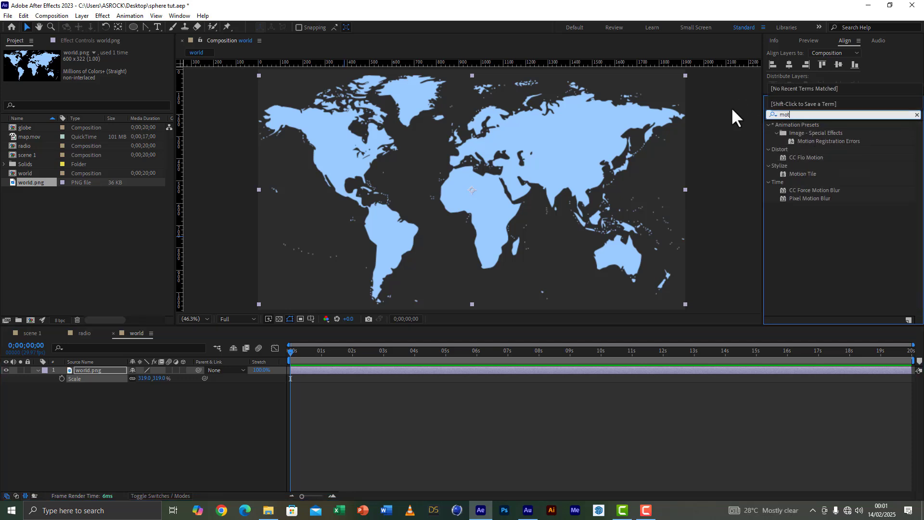
pyautogui.write(' ti')
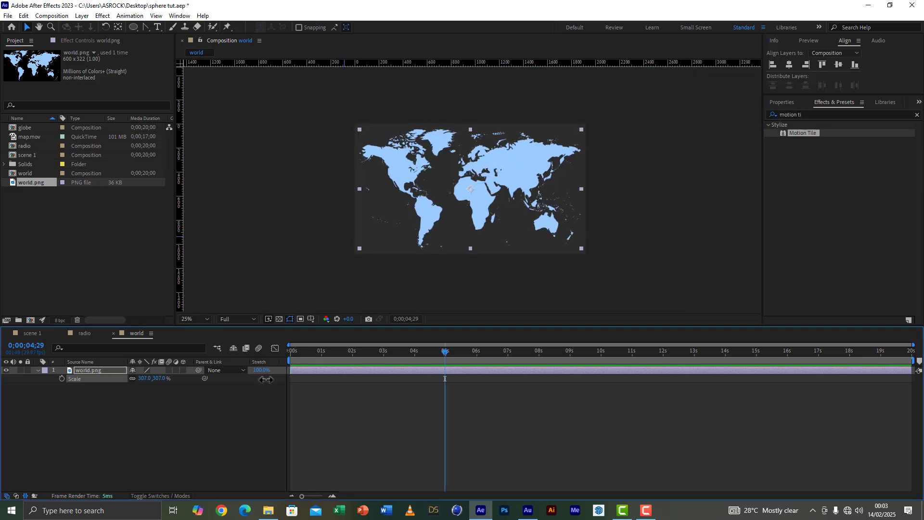
pyautogui.doubleClick(809, 134)
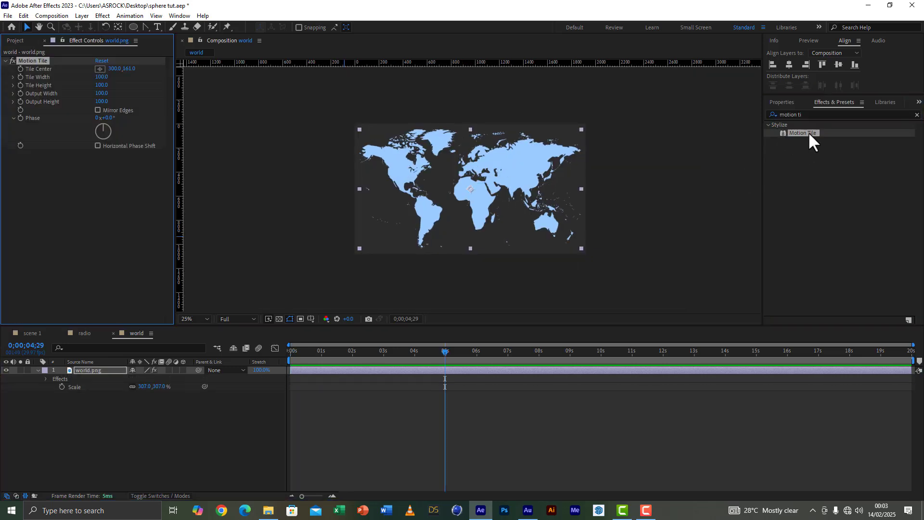
# Step: Keyframe the world.png layer's Position from 960,540 at 0 s to -928,540 at about 5 s, then save the project
pyautogui.click(293, 348)
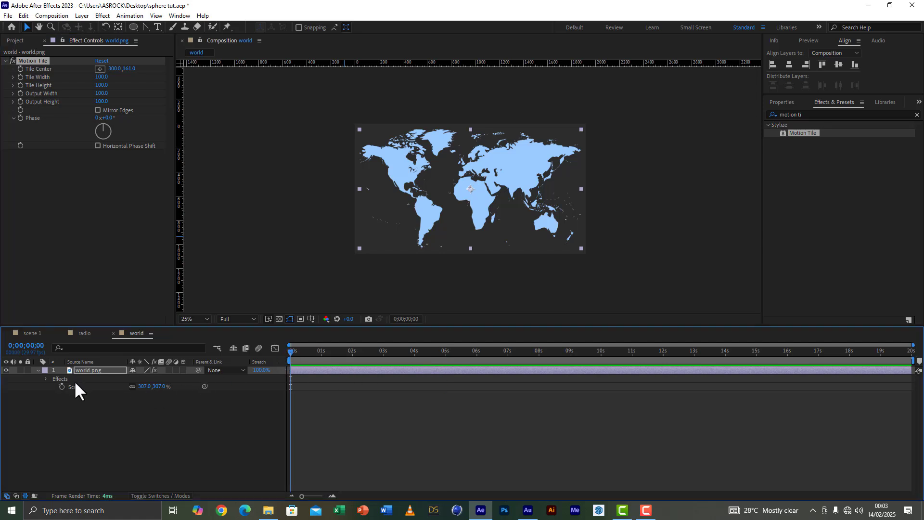
pyautogui.press('p')
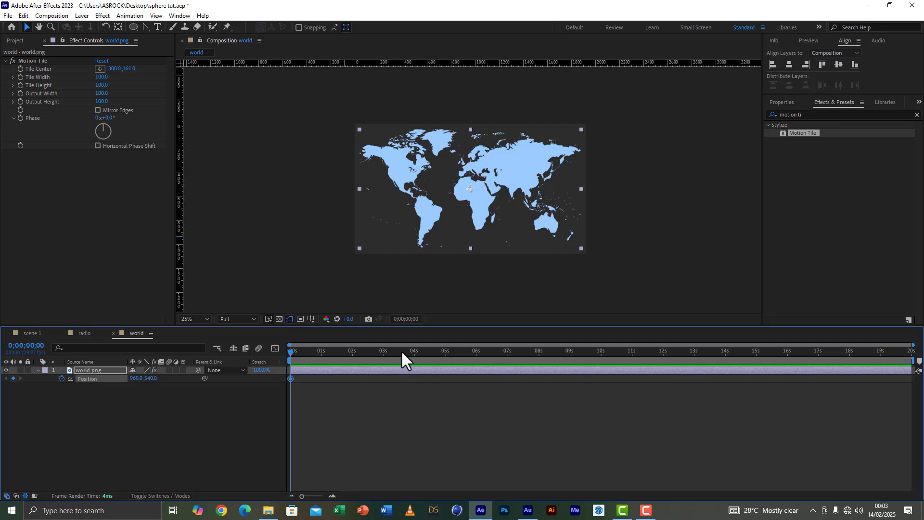
pyautogui.click(446, 352)
pyautogui.scroll(-2, 507, 189)
pyautogui.hotkey('shift', 'Left')
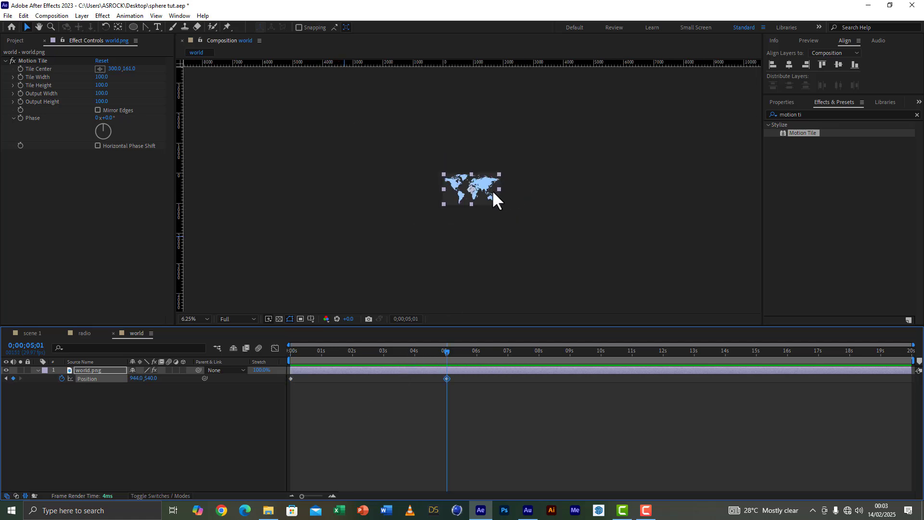
pyautogui.hotkey('shift', 'Left')
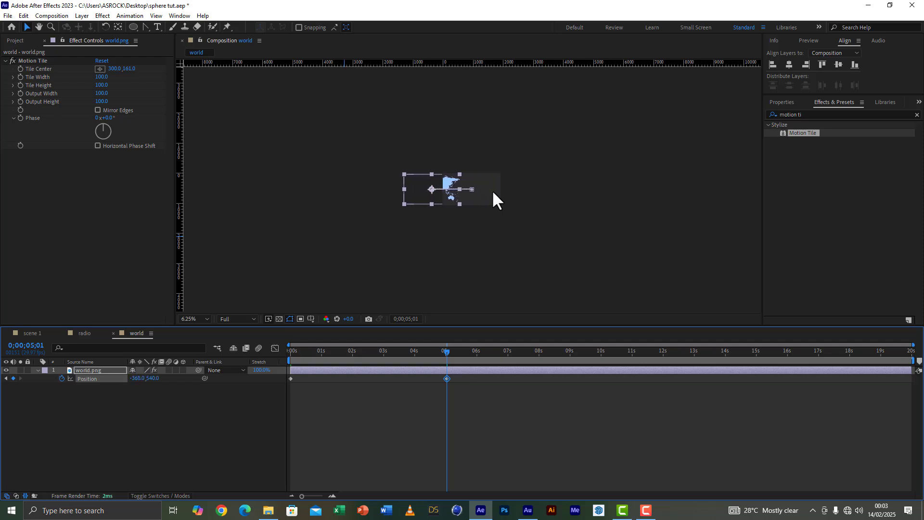
pyautogui.scroll(1, 493, 191)
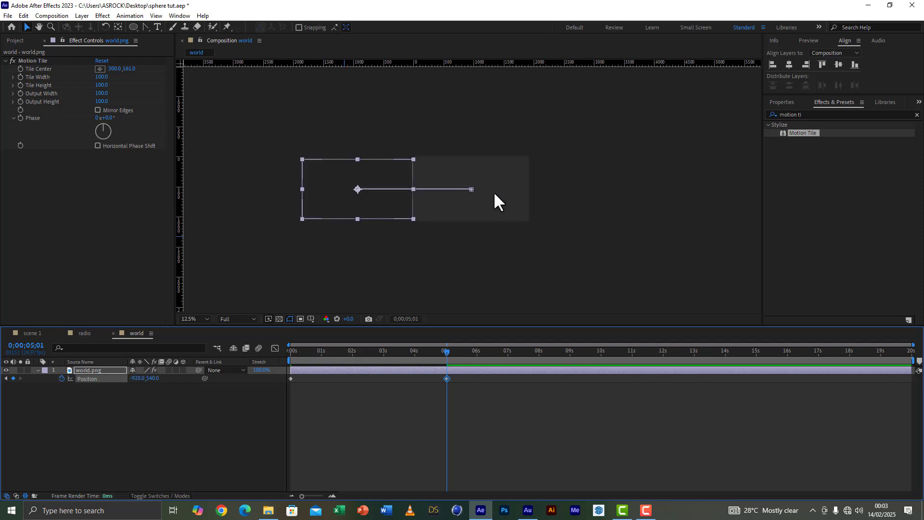
pyautogui.press('.')
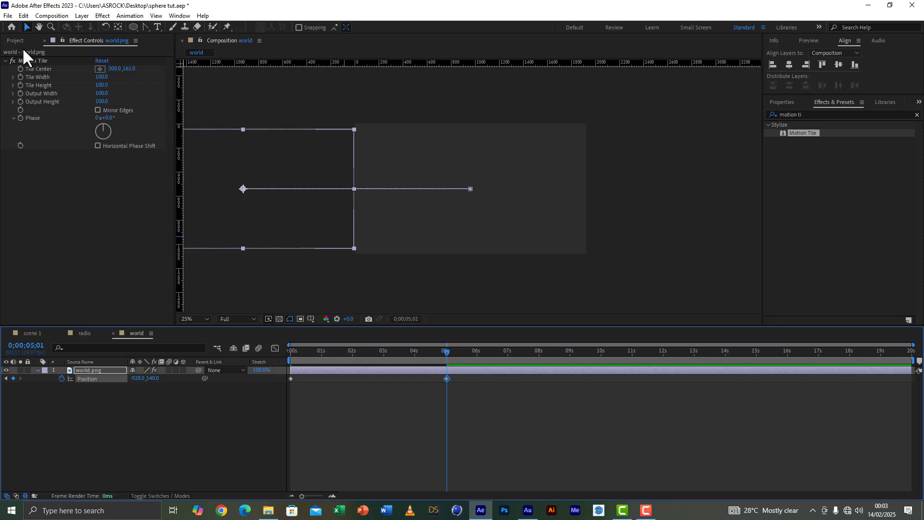
pyautogui.click(8, 15)
pyautogui.click(18, 94)
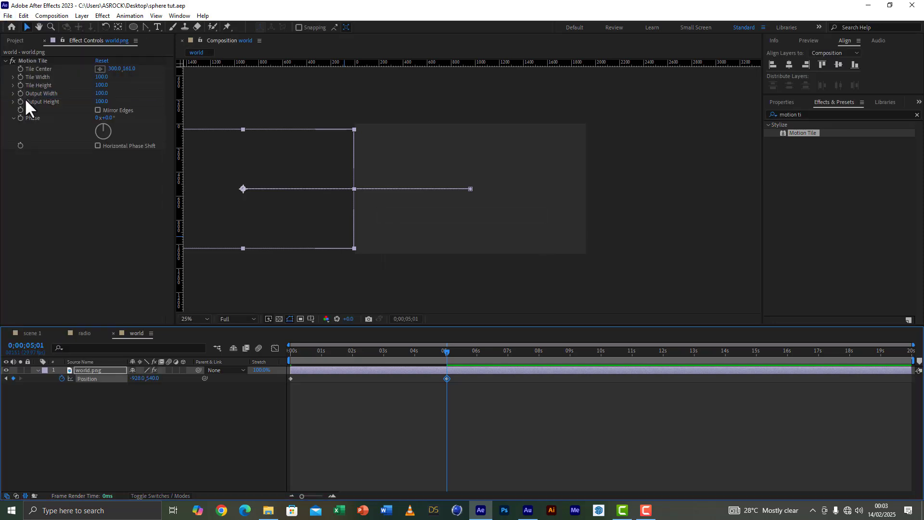
# Step: Set the Motion Tile effect's Output Width to 300 and enable Mirror Edges
pyautogui.click(98, 94)
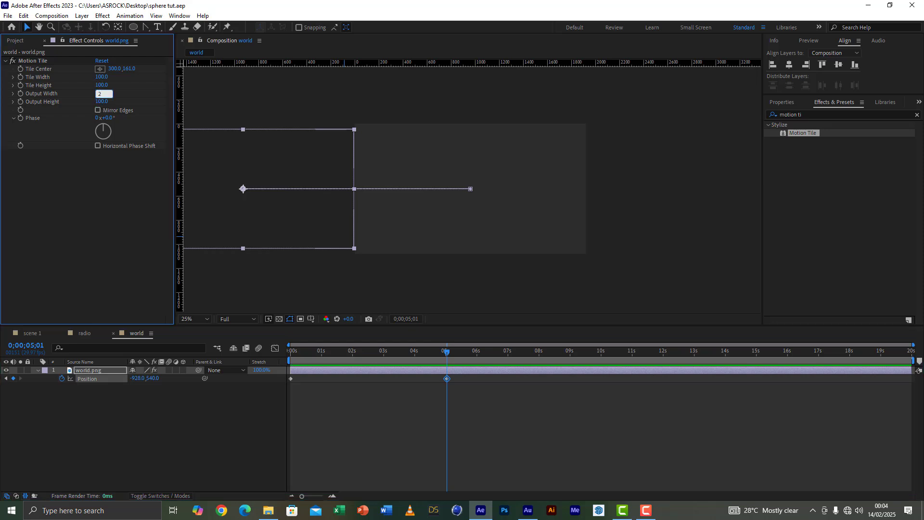
pyautogui.write('200')
pyautogui.press('Return')
pyautogui.click(100, 94)
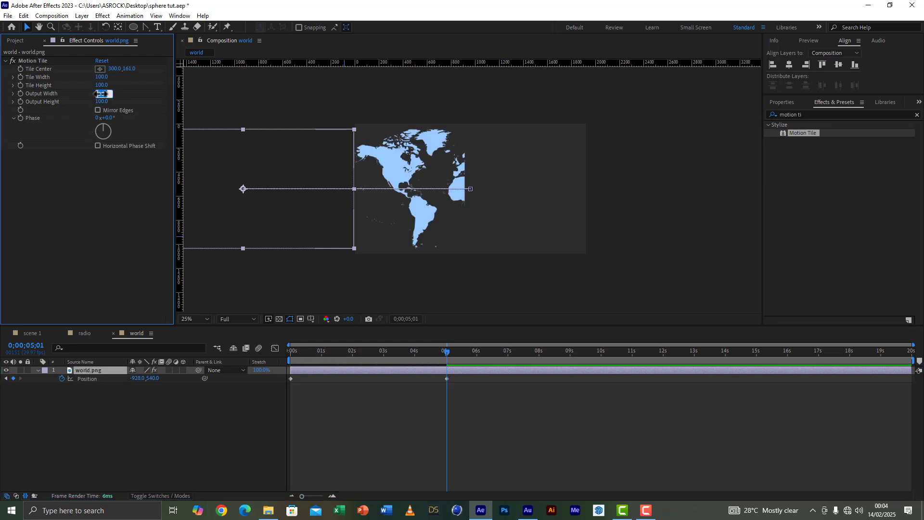
pyautogui.write('300')
pyautogui.press('Return')
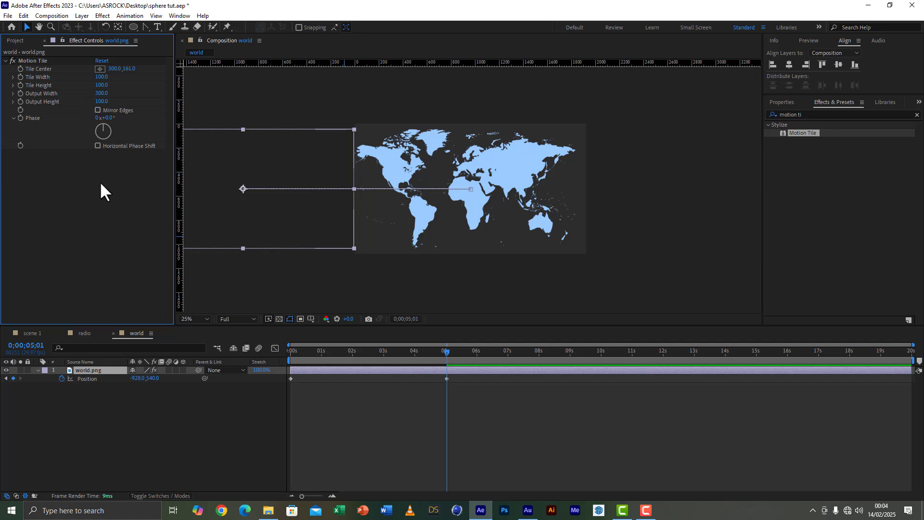
pyautogui.click(98, 111)
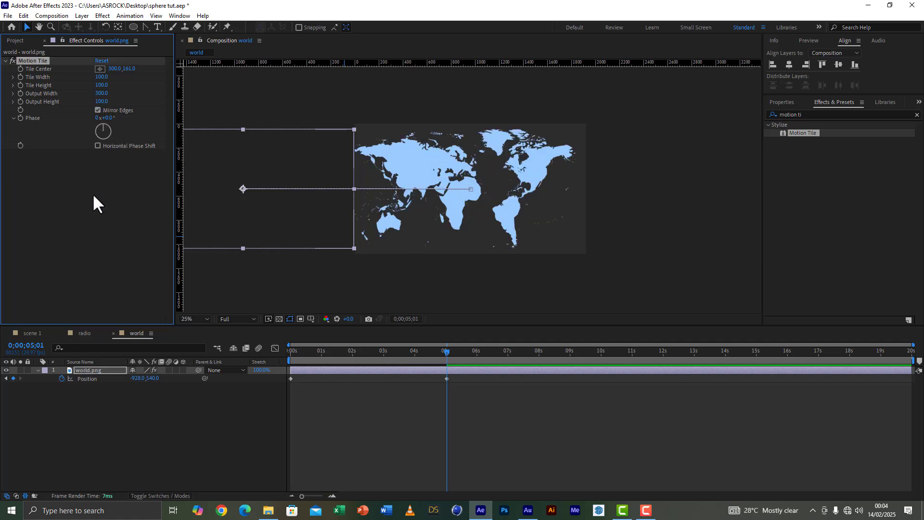
# Step: Preview the scrolling world map animation from the start of the composition
pyautogui.moveTo(325, 365); pyautogui.dragTo(243, 365)
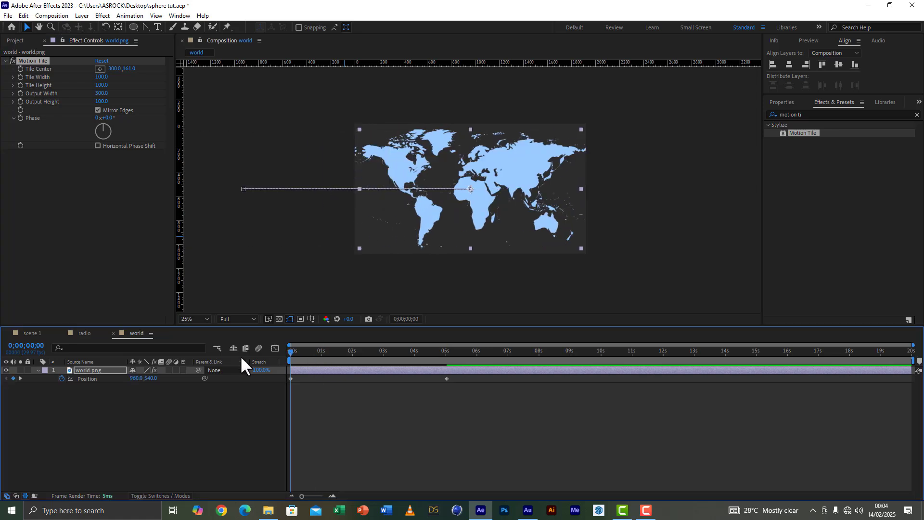
pyautogui.press('space')
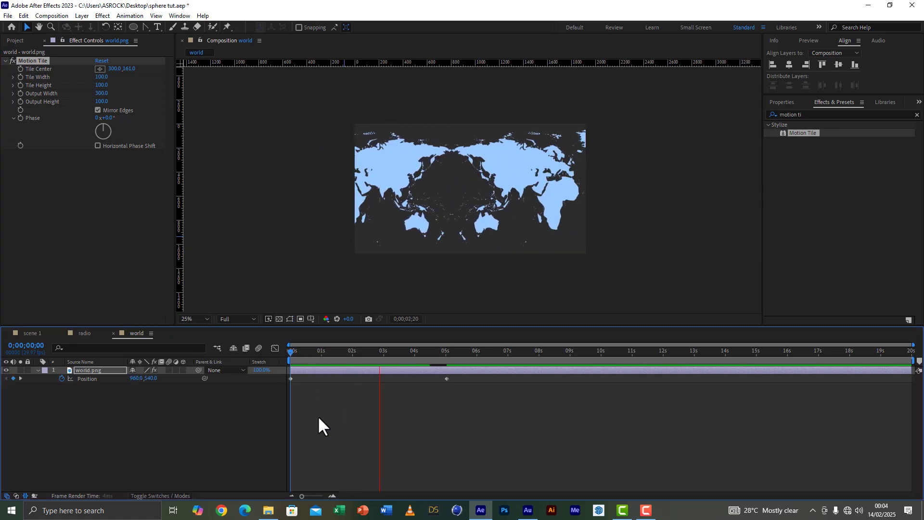
pyautogui.press('space')
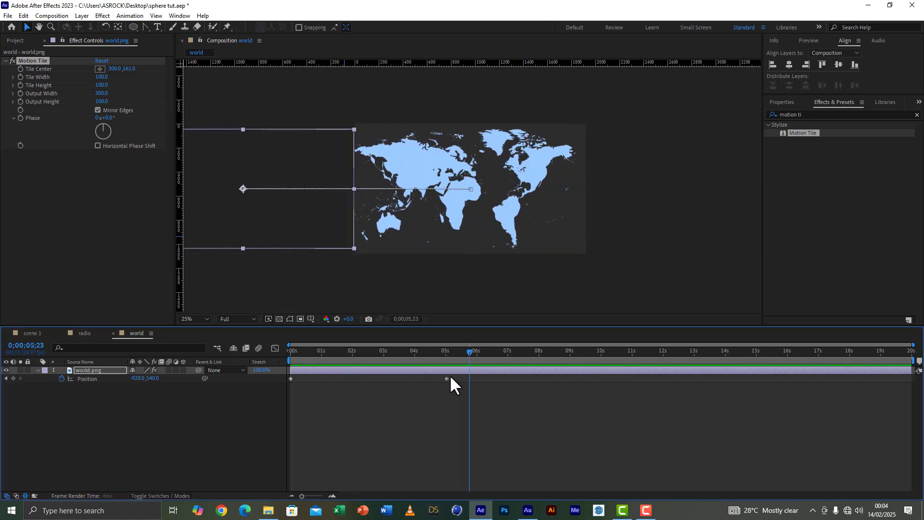
# Step: Add the world composition to scene 1 beneath all the existing layers
pyautogui.click(34, 334)
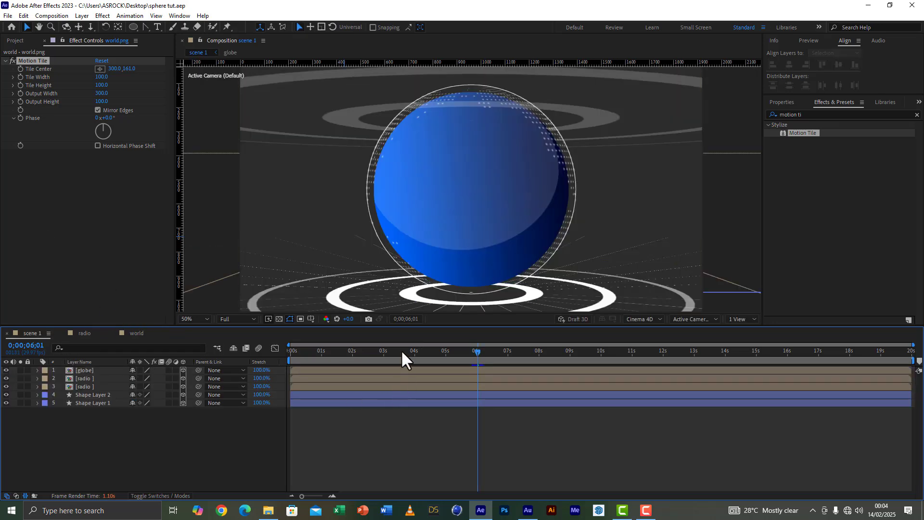
pyautogui.click(402, 352)
pyautogui.click(15, 41)
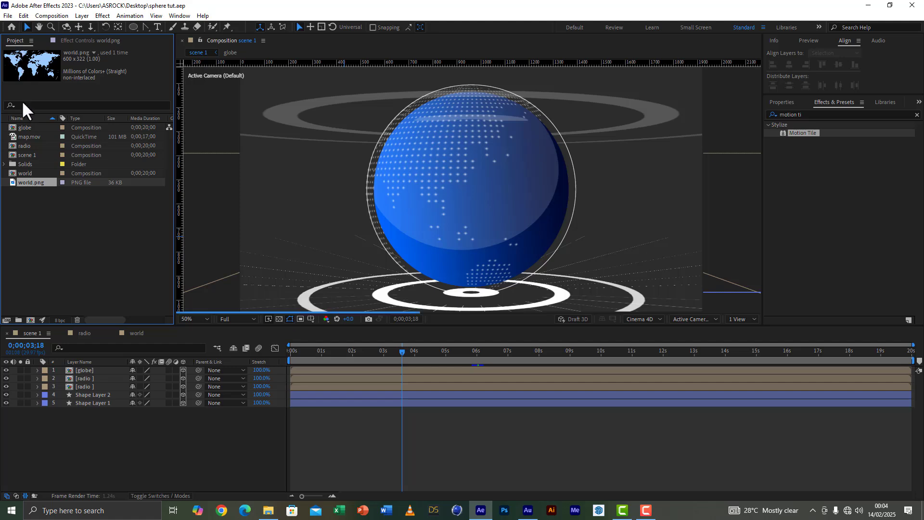
pyautogui.moveTo(25, 173); pyautogui.dragTo(80, 439)
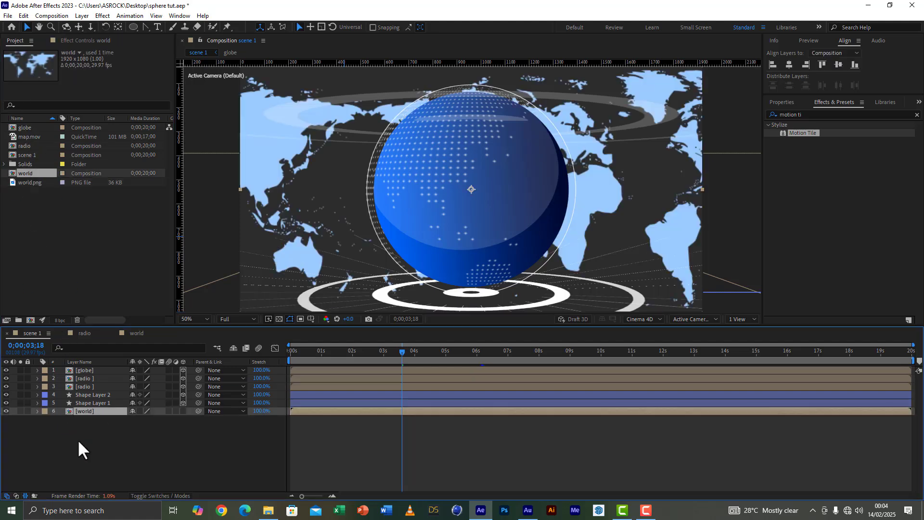
# Step: Make the world layer 3D and push it back in depth behind the globe
pyautogui.click(183, 411)
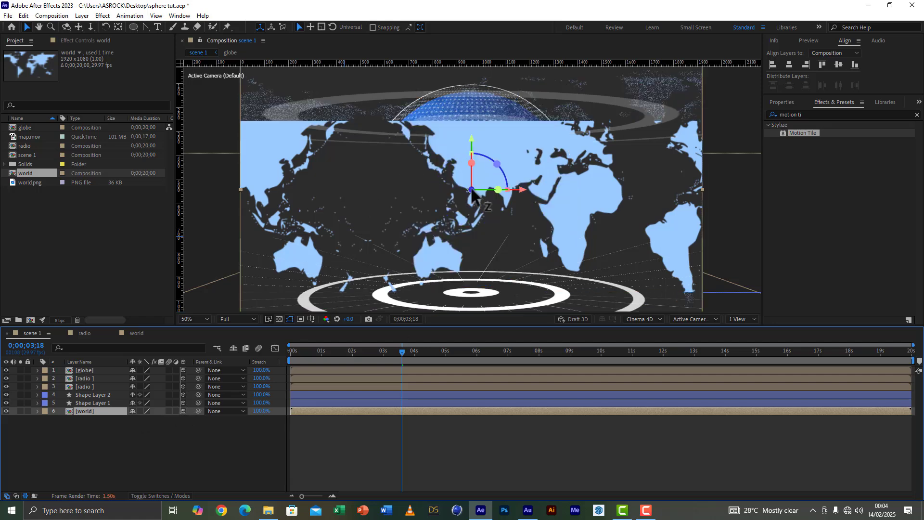
pyautogui.moveTo(472, 189); pyautogui.dragTo(118, 55)
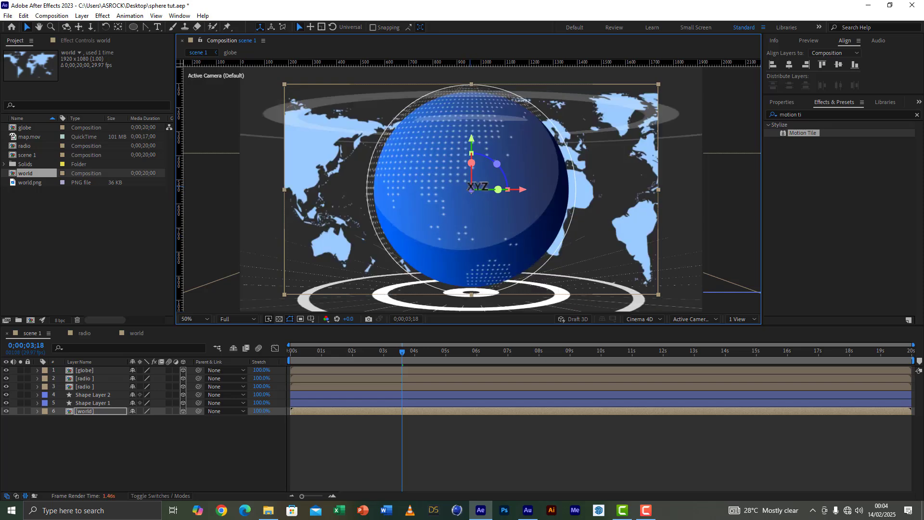
pyautogui.moveTo(468, 184); pyautogui.dragTo(58, 212)
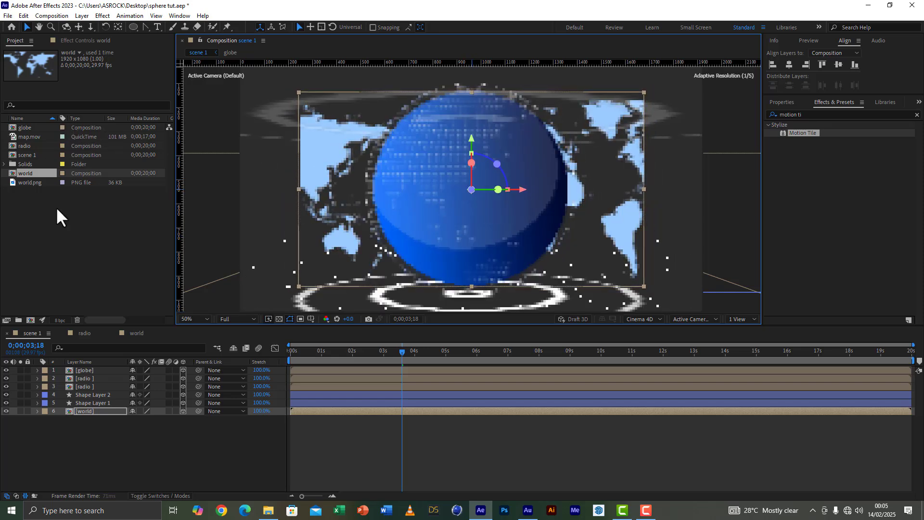
# Step: Create a black 1920x1080 solid in scene 1 and place it beneath all other layers
pyautogui.click(112, 444)
pyautogui.rightClick(111, 444)
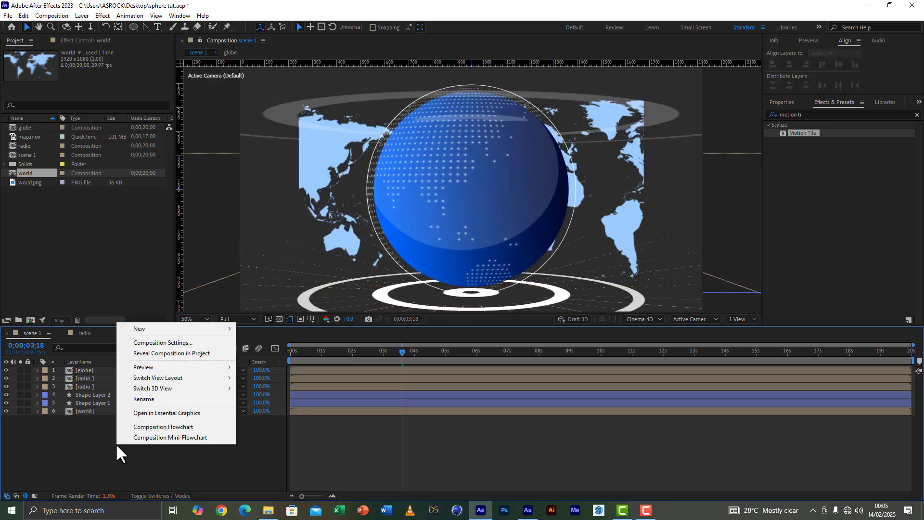
pyautogui.moveTo(197, 328)
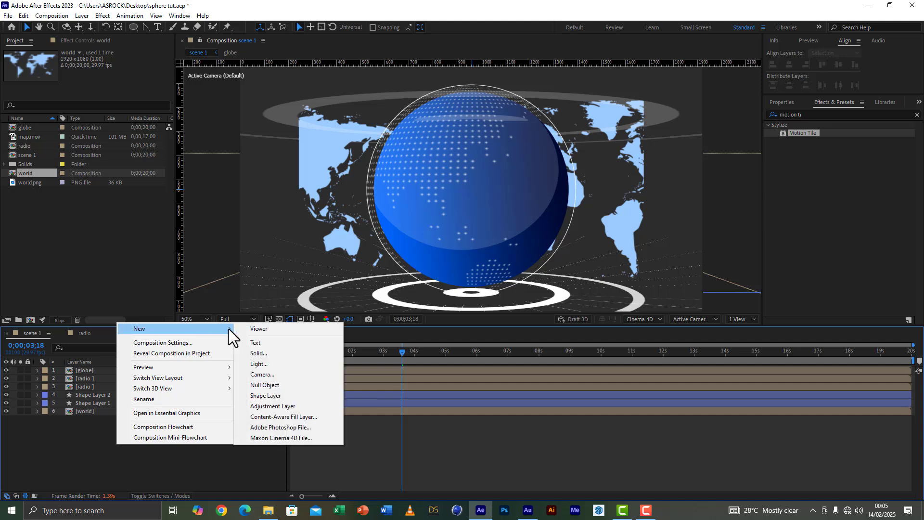
pyautogui.click(275, 353)
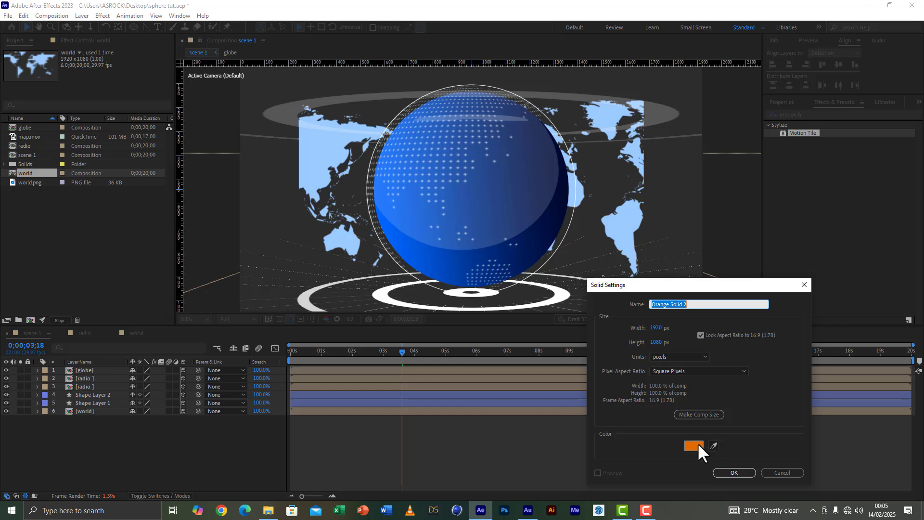
pyautogui.click(698, 442)
pyautogui.moveTo(145, 386); pyautogui.dragTo(215, 452)
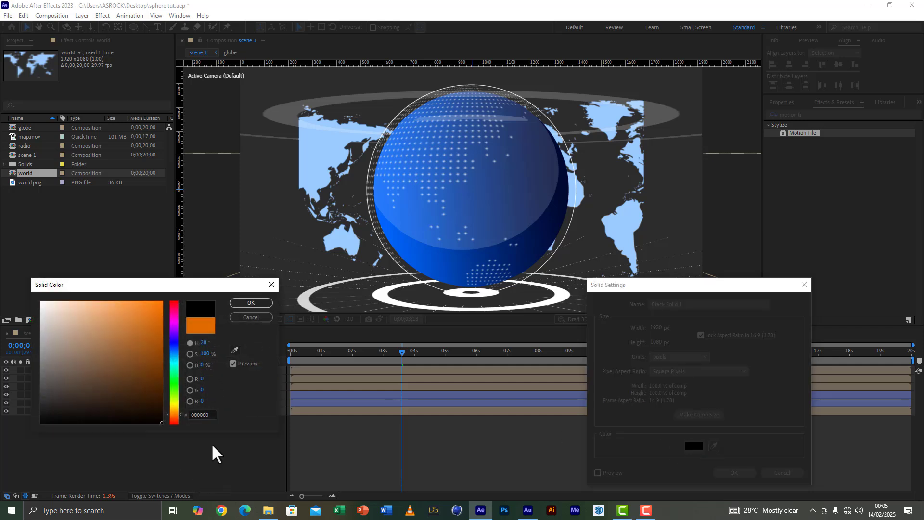
pyautogui.click(251, 303)
pyautogui.click(739, 470)
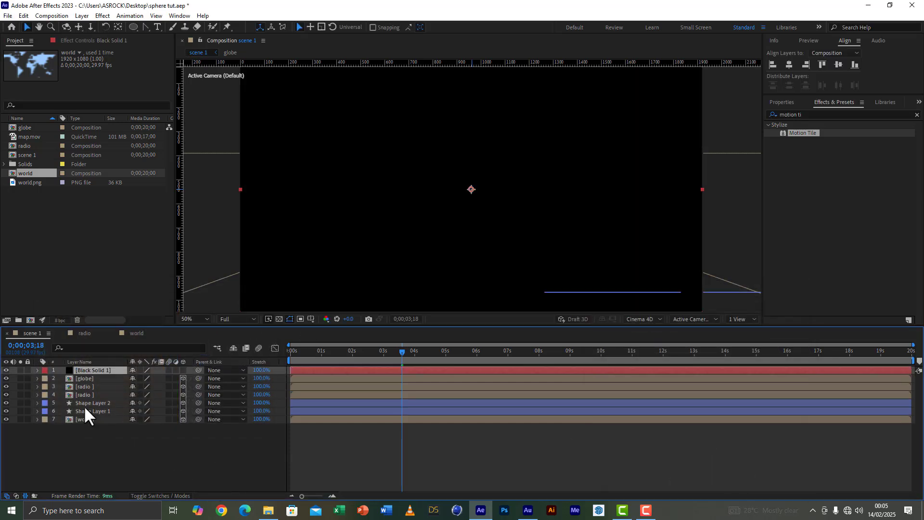
pyautogui.moveTo(92, 371); pyautogui.dragTo(112, 455)
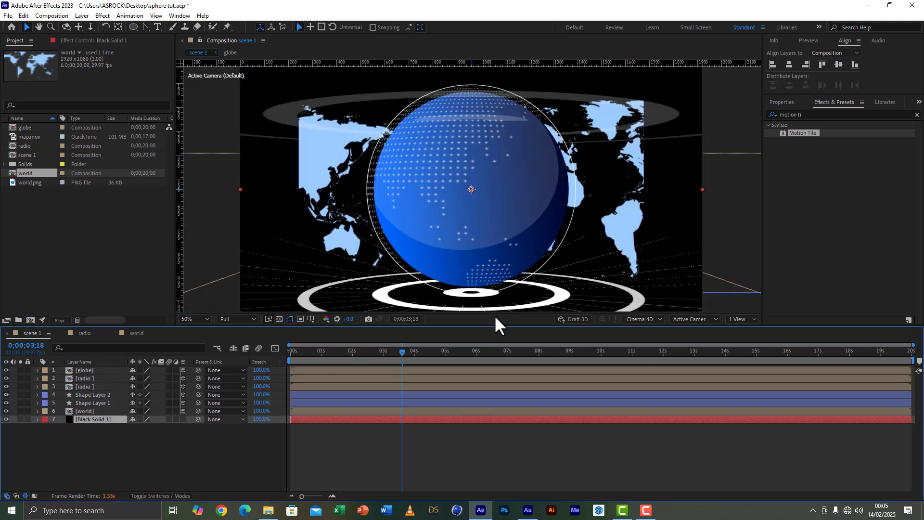
# Step: Find the Gradient Ramp effect and apply it to the black solid
pyautogui.click(819, 114)
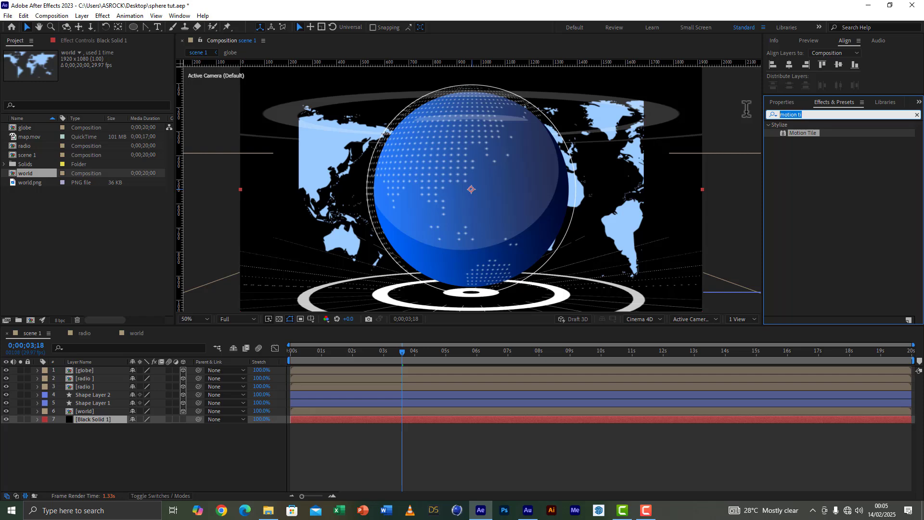
pyautogui.write('r')
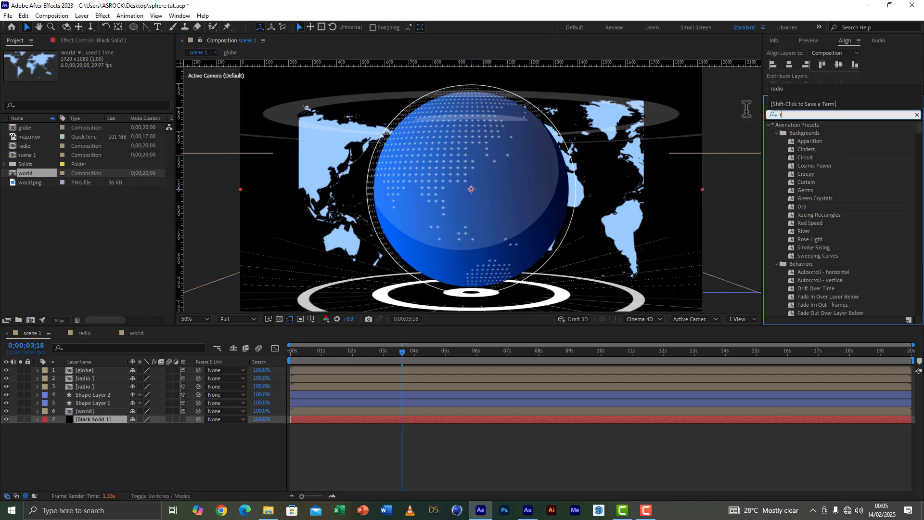
pyautogui.write('amo')
pyautogui.press('BackSpace')
pyautogui.write('p')
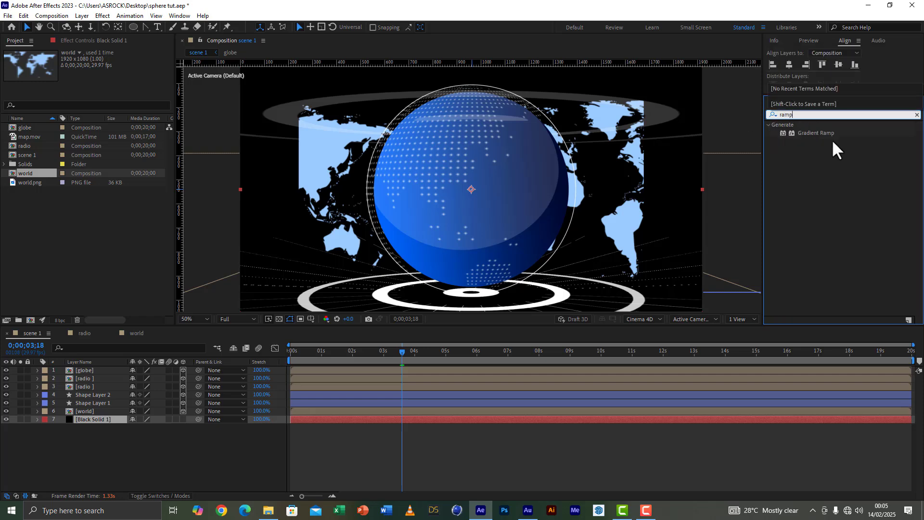
pyautogui.doubleClick(826, 134)
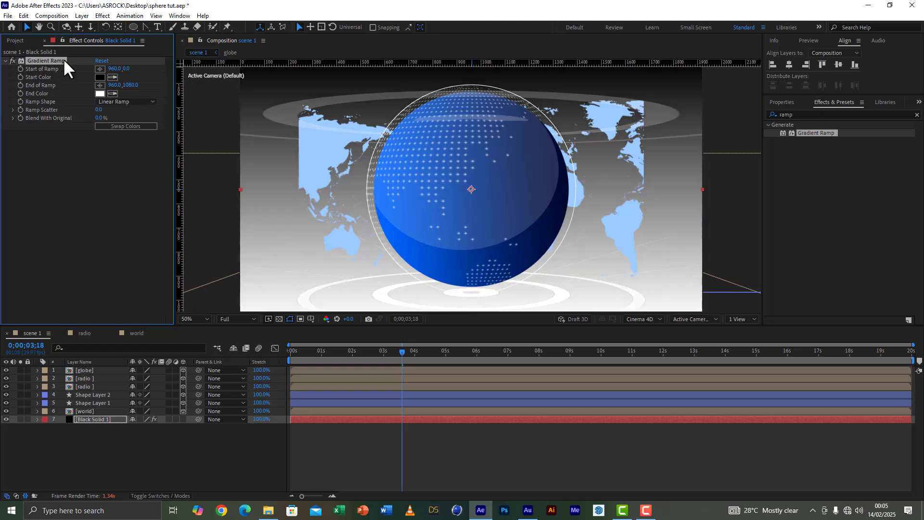
# Step: Set the Gradient Ramp's start color to a bright saturated blue
pyautogui.click(96, 77)
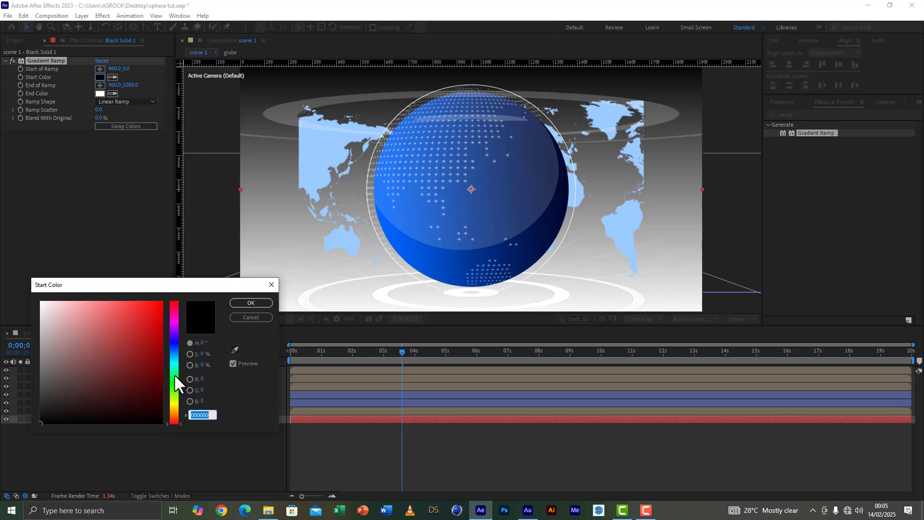
pyautogui.click(172, 351)
pyautogui.moveTo(142, 320); pyautogui.dragTo(168, 293)
pyautogui.click(251, 303)
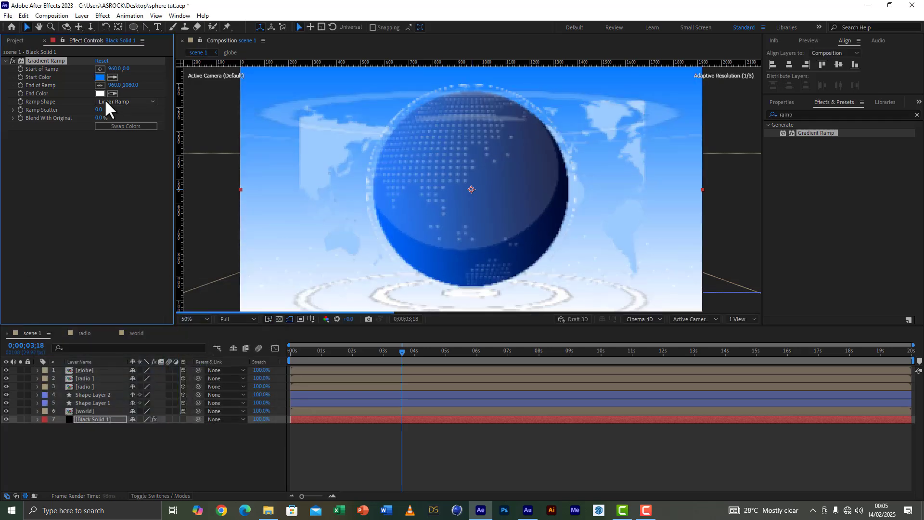
# Step: Set the Gradient Ramp's end color on the black solid to dark red 2A0606
pyautogui.click(100, 93)
pyautogui.moveTo(140, 389); pyautogui.dragTo(146, 404)
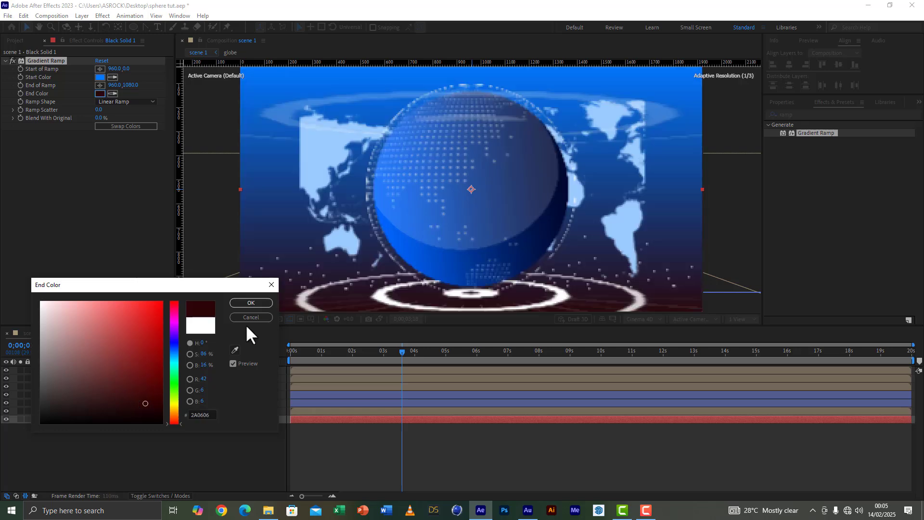
pyautogui.click(251, 302)
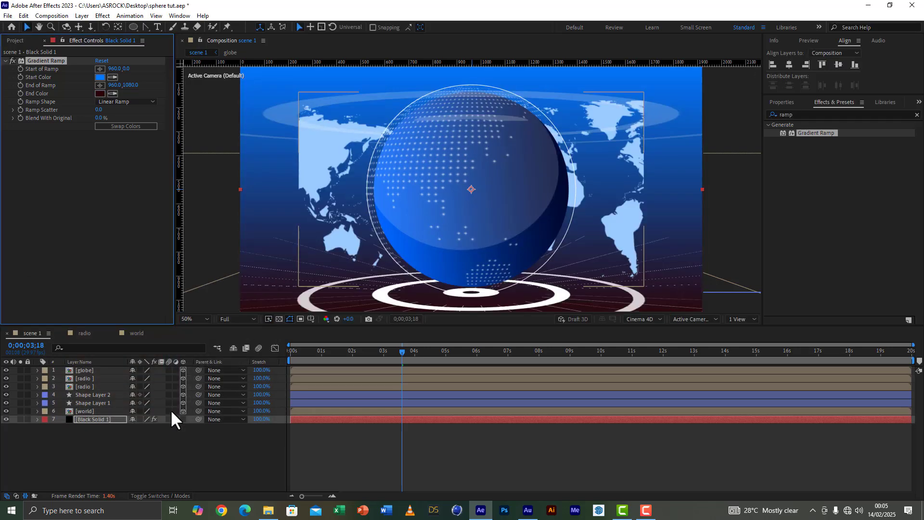
# Step: Save the project and scale the world layer up to 133%
pyautogui.click(91, 412)
pyautogui.click(8, 16)
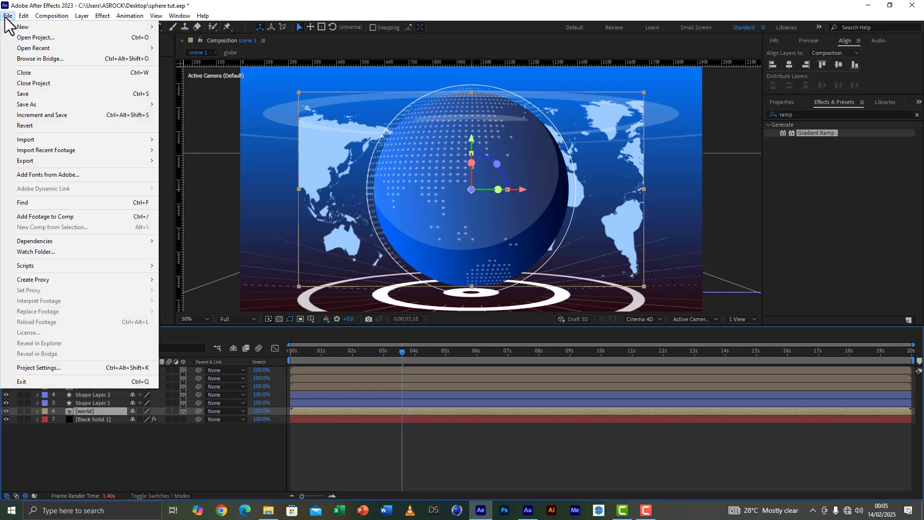
pyautogui.click(29, 94)
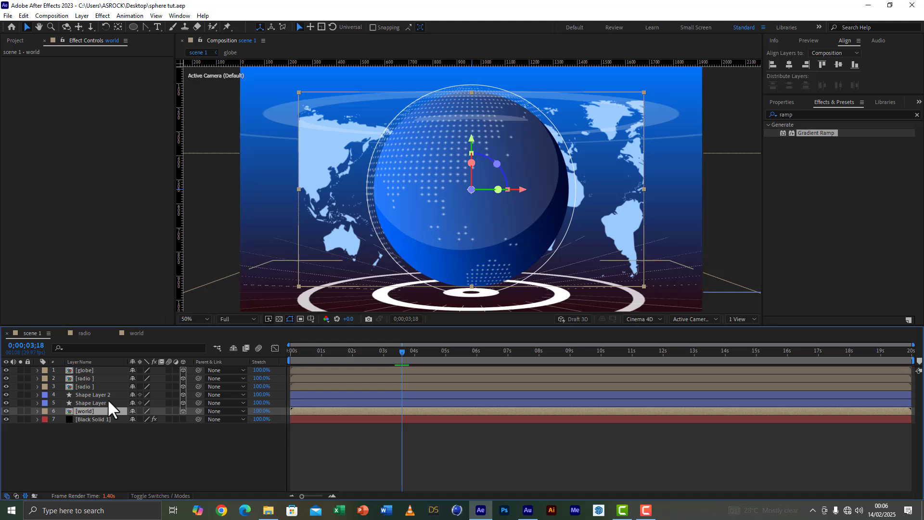
pyautogui.press('s')
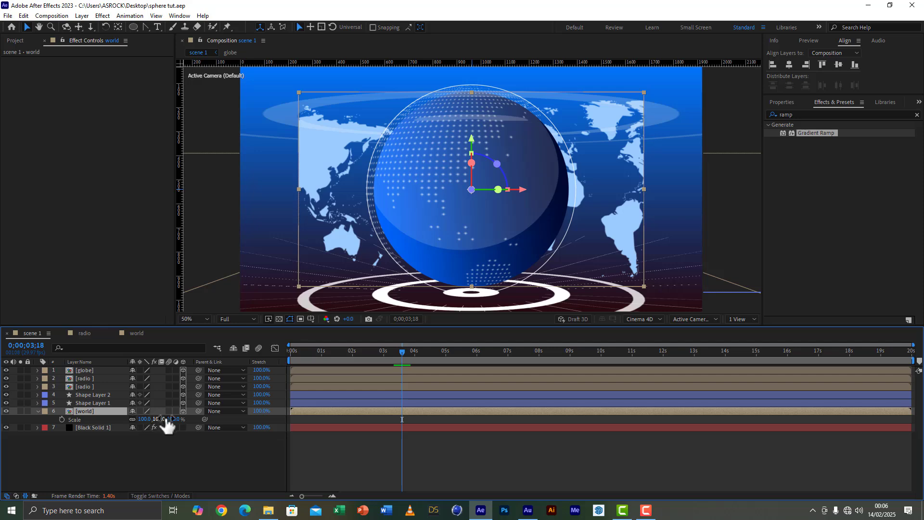
pyautogui.moveTo(174, 420); pyautogui.dragTo(200, 430)
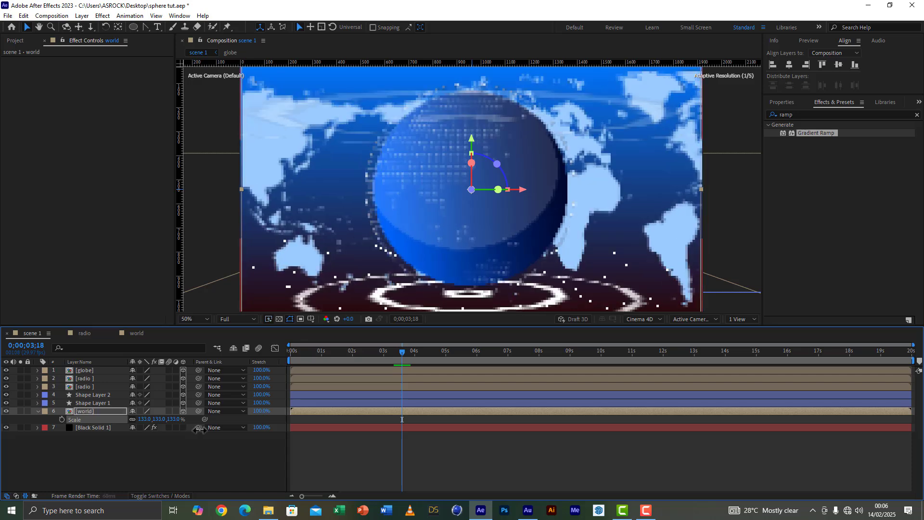
# Step: Find the Linear Wipe transition effect and apply it to the world layer
pyautogui.click(775, 114)
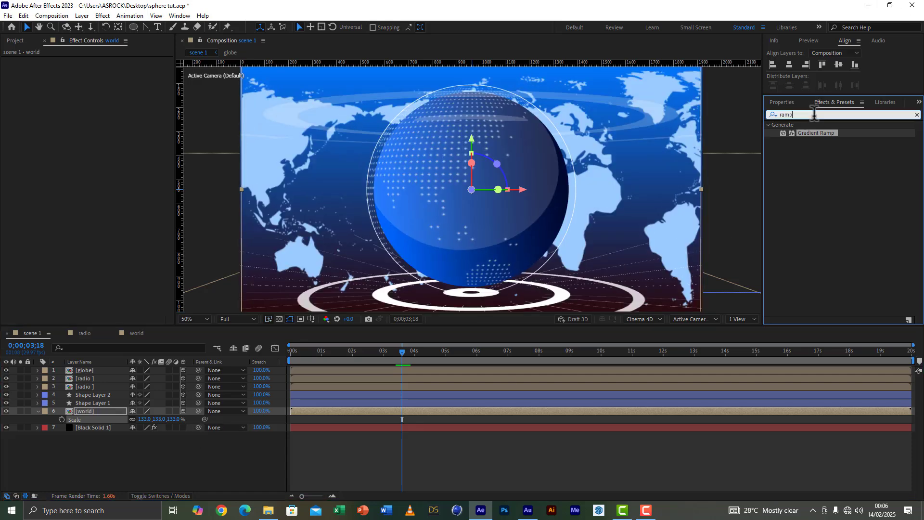
pyautogui.write('l')
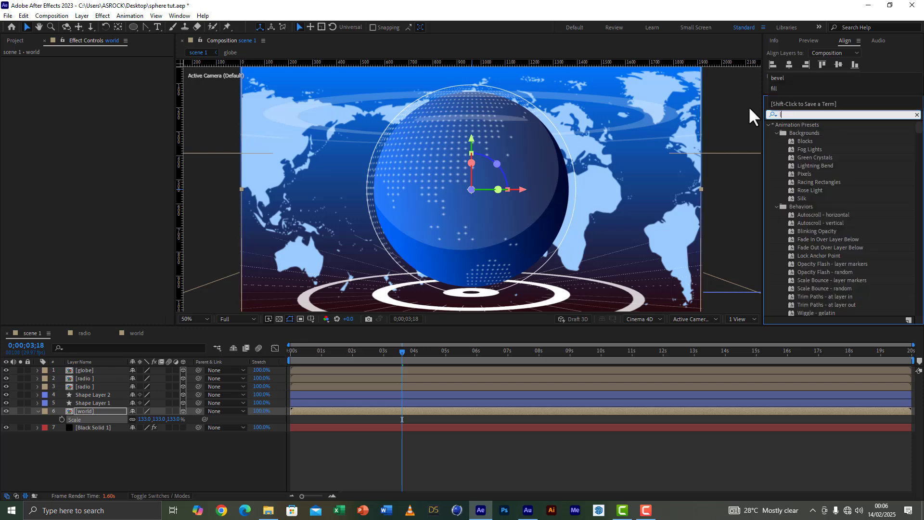
pyautogui.write('inear wi')
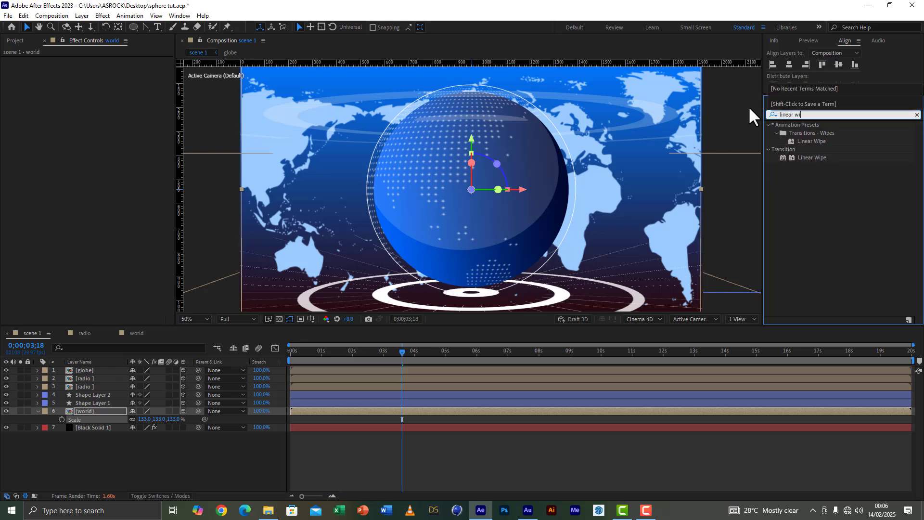
pyautogui.doubleClick(815, 158)
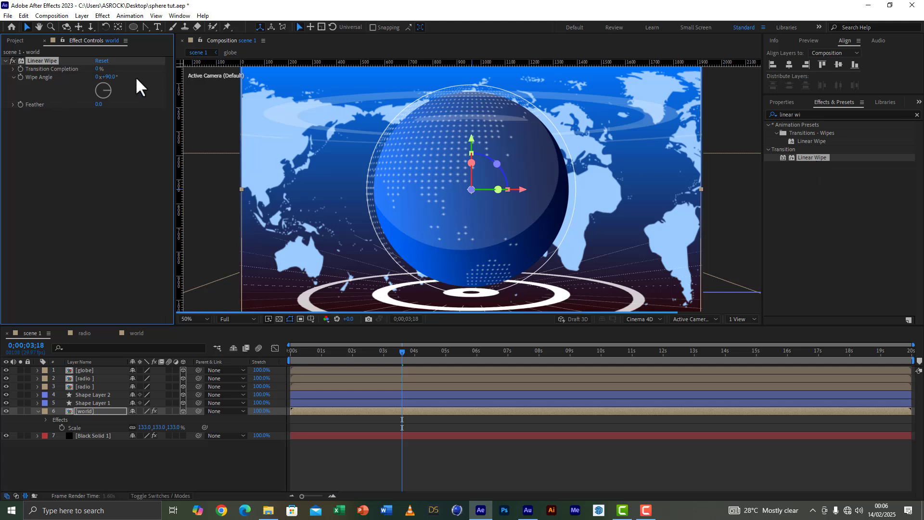
# Step: Set the world layer's Linear Wipe to a 0° wipe angle, 42% transition completion and a feather of 281
pyautogui.click(111, 77)
pyautogui.write('0')
pyautogui.press('Return')
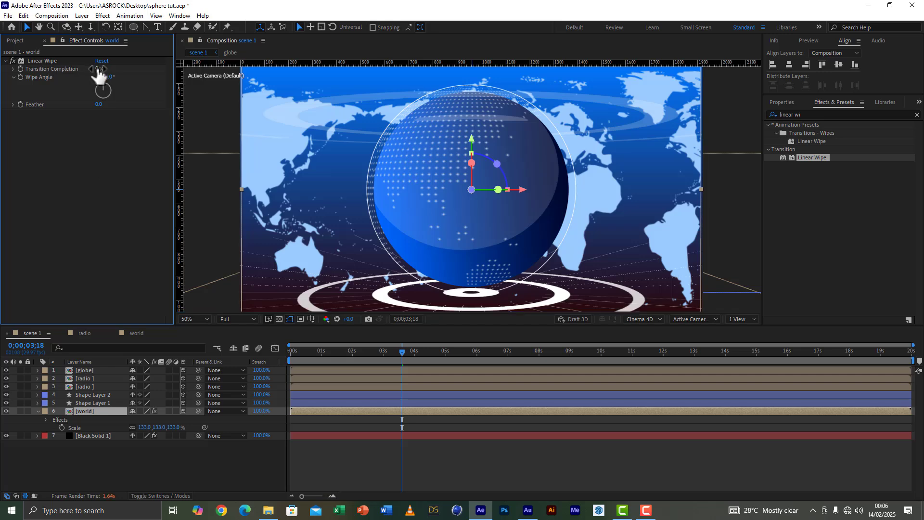
pyautogui.moveTo(98, 69); pyautogui.dragTo(121, 72)
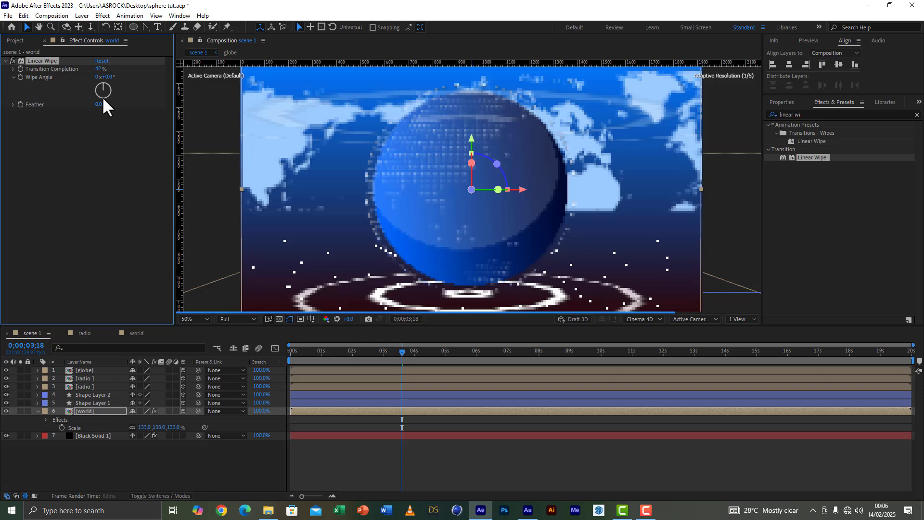
pyautogui.moveTo(98, 104); pyautogui.dragTo(248, 120)
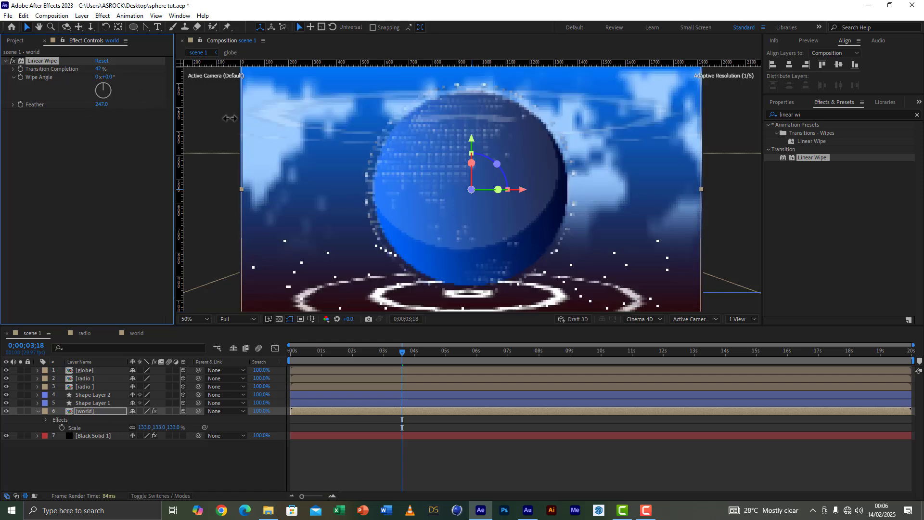
# Step: Set the Linear Wipe's transition completion to 50%, save the project and collapse the world layer's properties
pyautogui.click(100, 69)
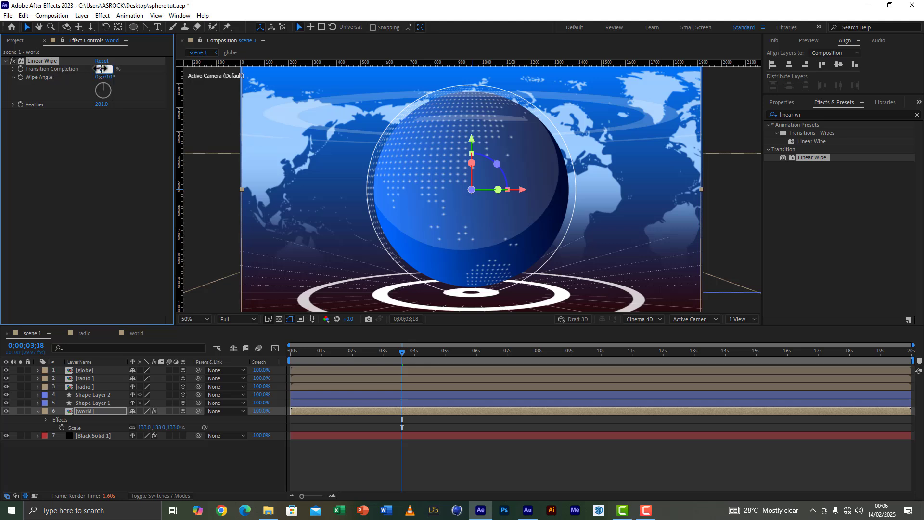
pyautogui.write('50')
pyautogui.press('Return')
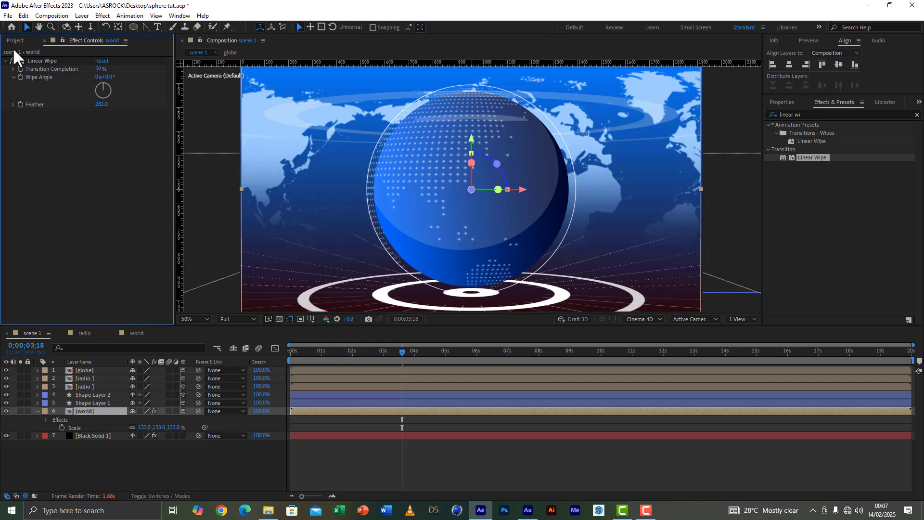
pyautogui.click(7, 15)
pyautogui.click(22, 95)
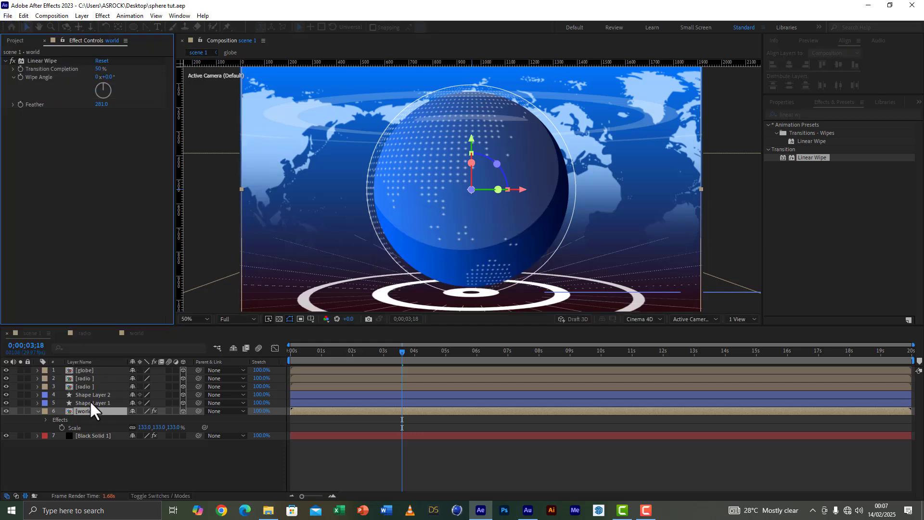
pyautogui.click(38, 411)
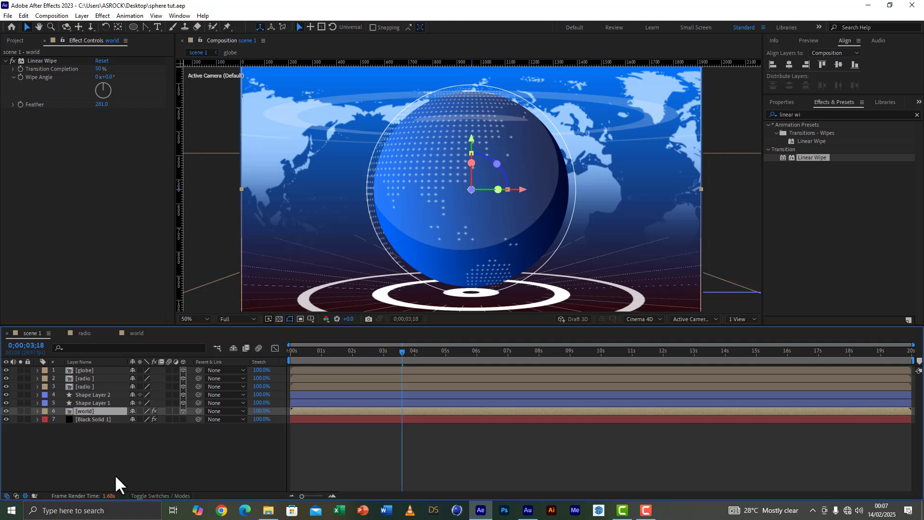
# Step: Add a two-node camera with the 50mm preset to scene 1
pyautogui.click(120, 460)
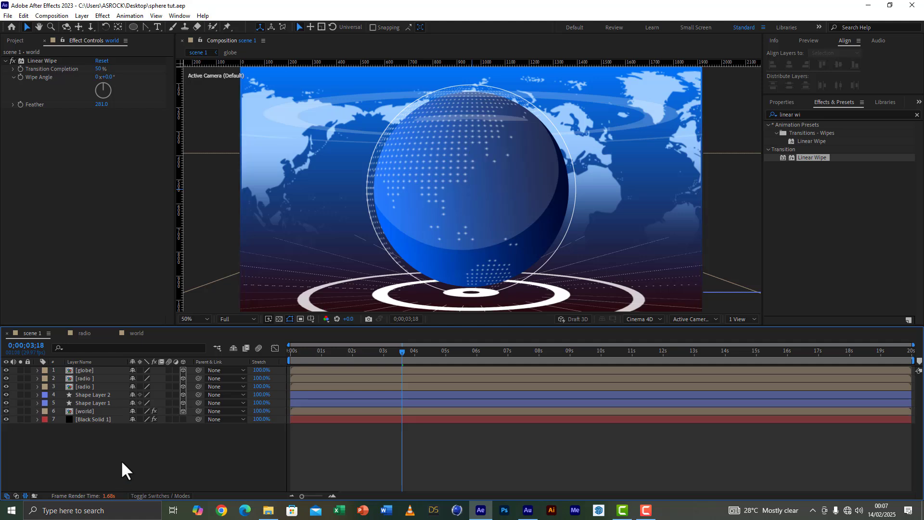
pyautogui.rightClick(95, 453)
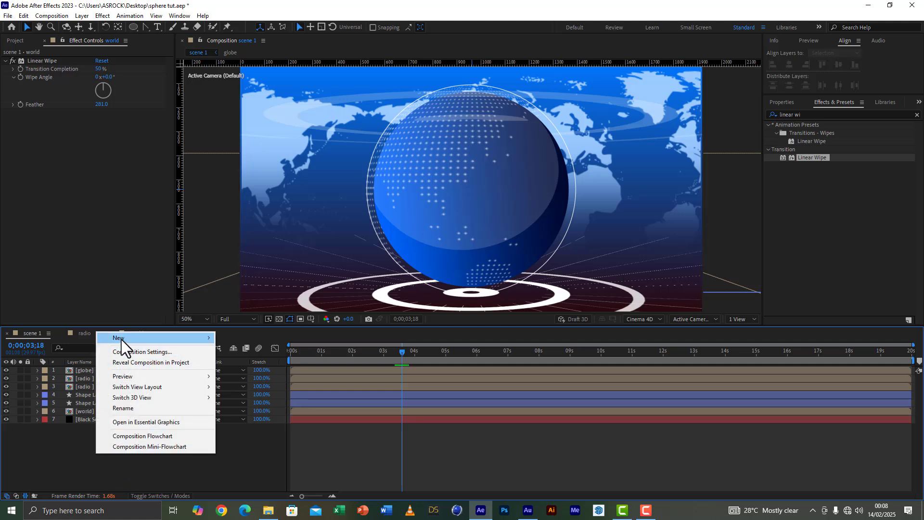
pyautogui.moveTo(121, 339)
pyautogui.click(260, 383)
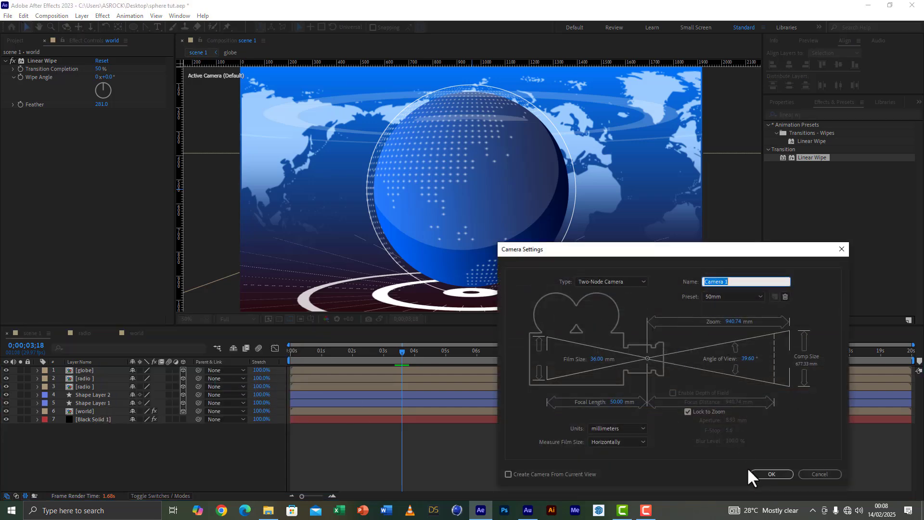
pyautogui.click(767, 472)
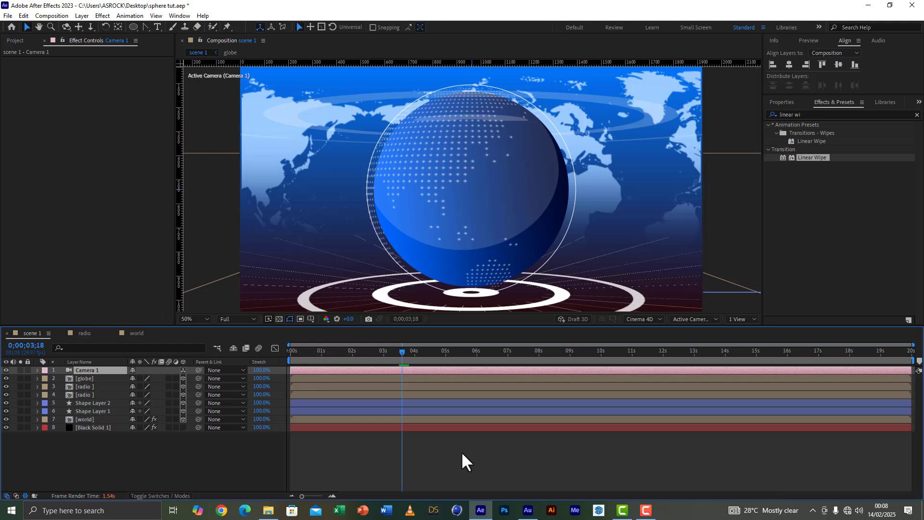
# Step: Set a position keyframe for the camera at 3 seconds
pyautogui.click(382, 353)
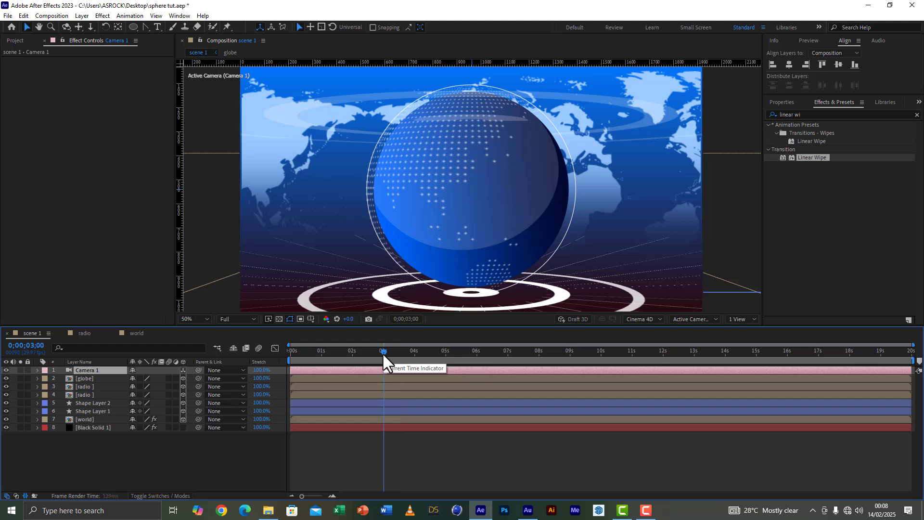
pyautogui.press('p')
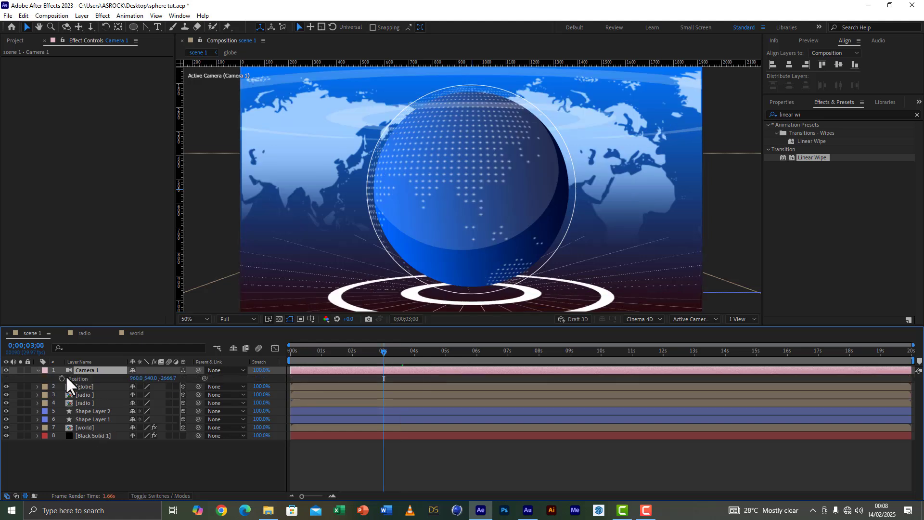
pyautogui.click(62, 379)
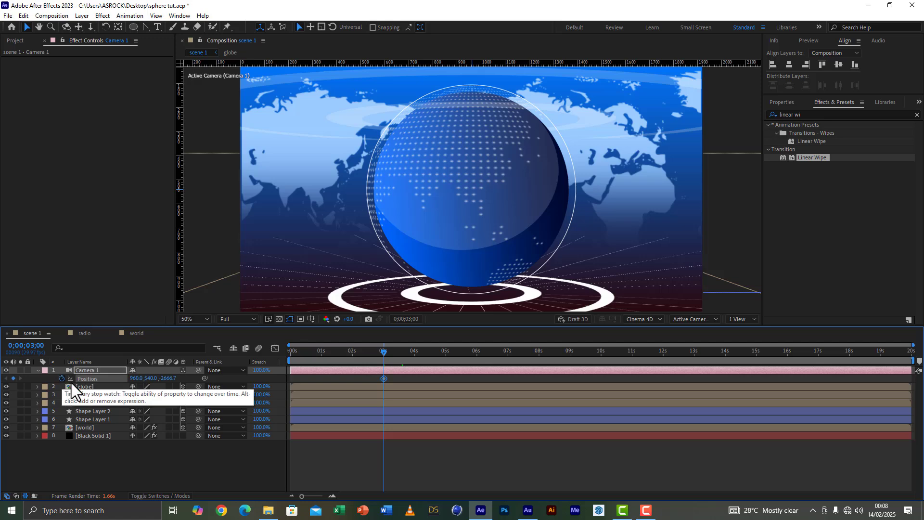
# Step: Dolly the camera back at 0 seconds to a Z position of about -5702, so it starts far from the globe
pyautogui.moveTo(372, 346); pyautogui.dragTo(279, 354)
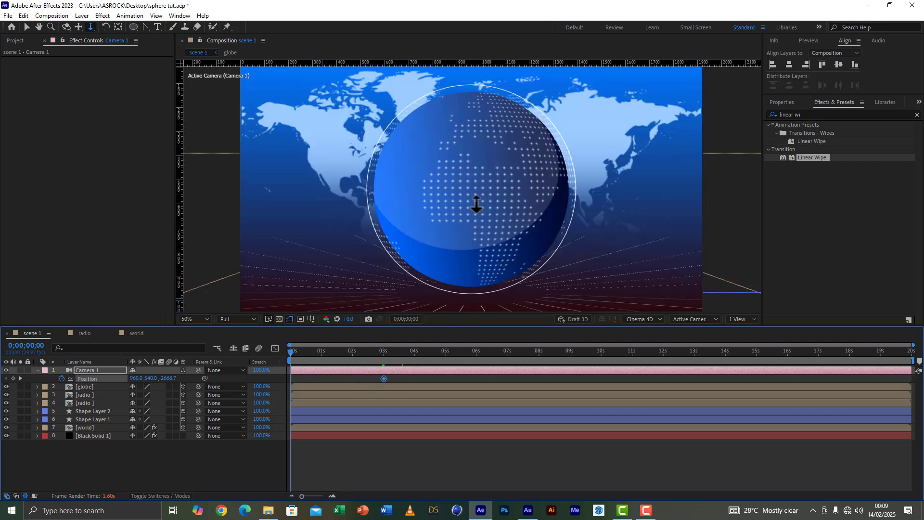
pyautogui.moveTo(483, 171); pyautogui.dragTo(434, 512)
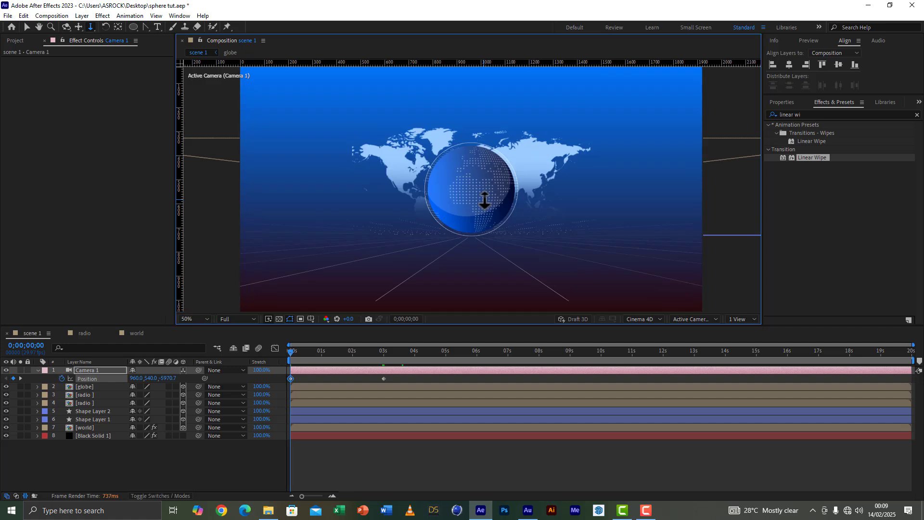
pyautogui.scroll(3, 485, 198)
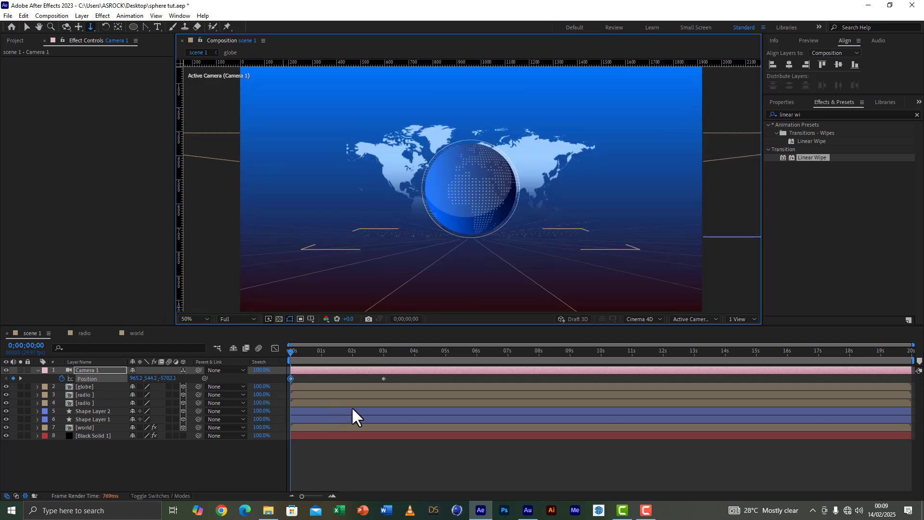
pyautogui.click(27, 27)
# Step: Save the project and play a preview of the camera move
pyautogui.click(8, 15)
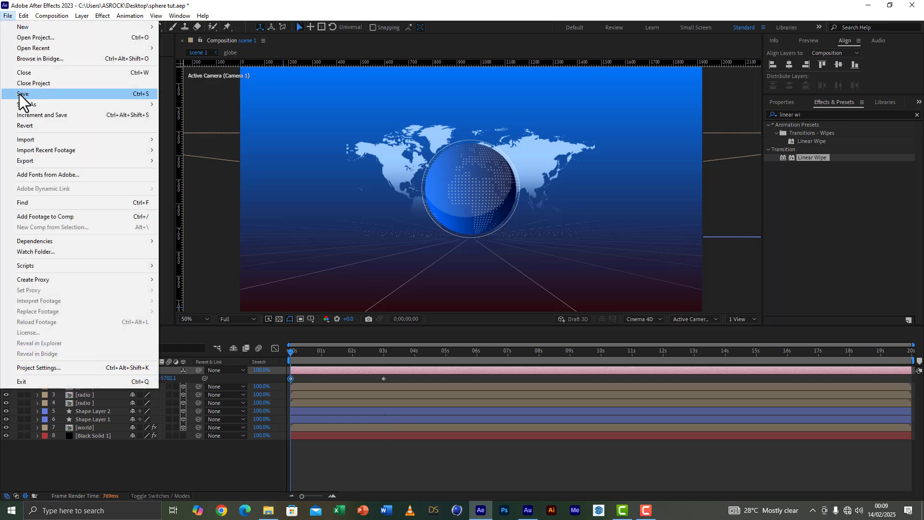
pyautogui.click(19, 94)
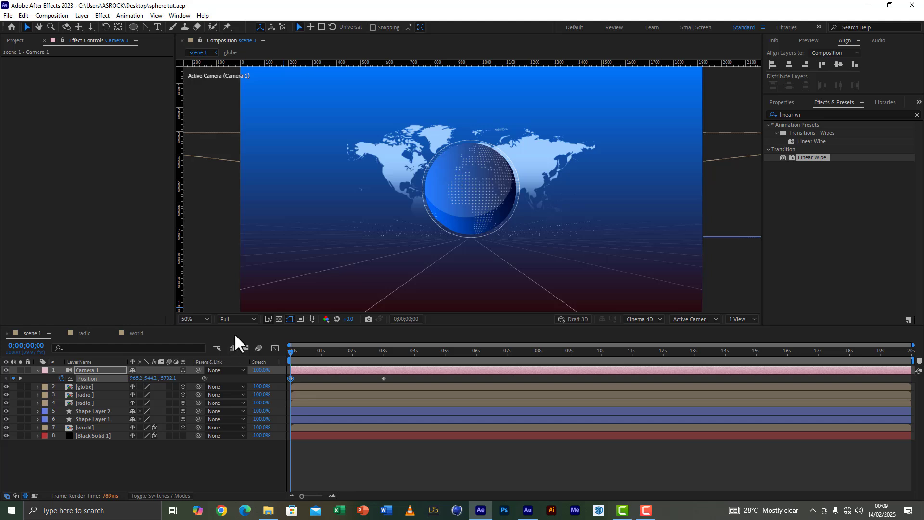
pyautogui.click(326, 379)
pyautogui.press('space')
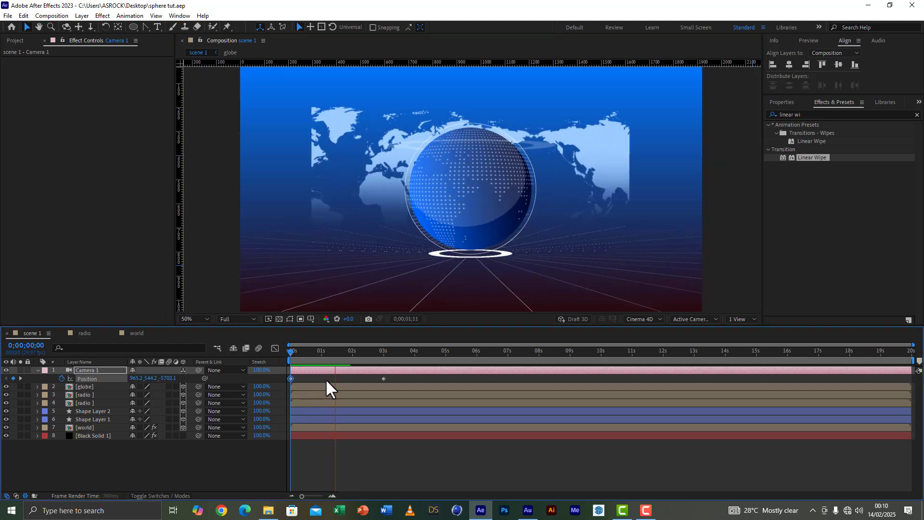
# Step: Slide the lower radio layer about 2.5 seconds earlier in the timeline and scale it up to 543%
pyautogui.click(325, 351)
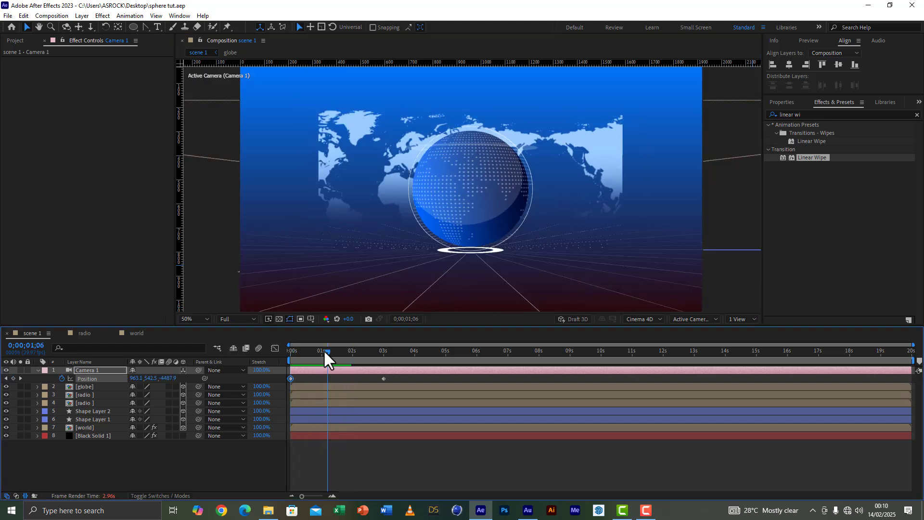
pyautogui.moveTo(325, 351)
pyautogui.mouseDown()
pyautogui.moveTo(291, 348)
pyautogui.moveTo(330, 350)
pyautogui.mouseUp()
pyautogui.click(306, 403)
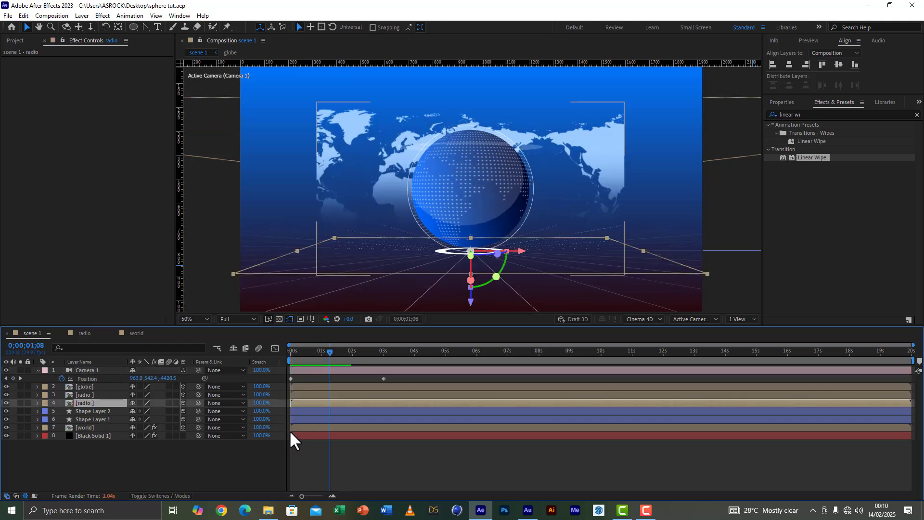
pyautogui.moveTo(444, 402); pyautogui.dragTo(366, 410)
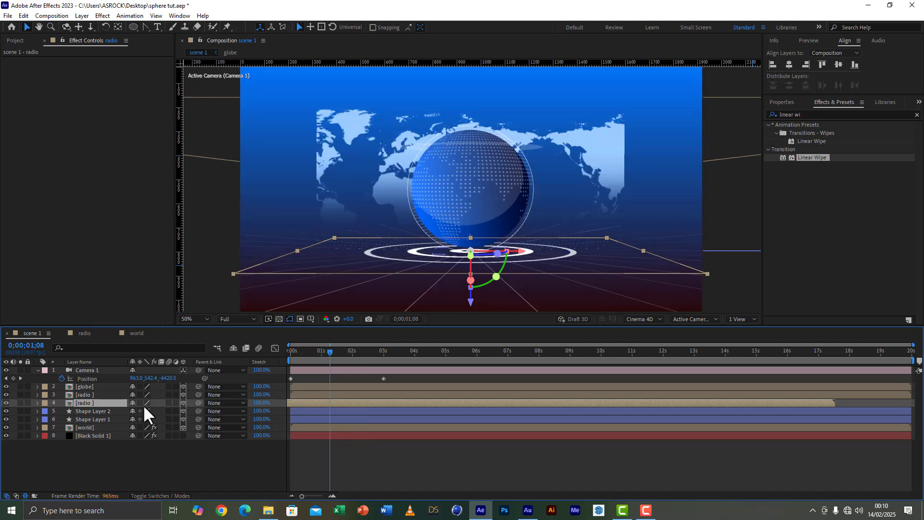
pyautogui.press('s')
pyautogui.moveTo(176, 411); pyautogui.dragTo(316, 433)
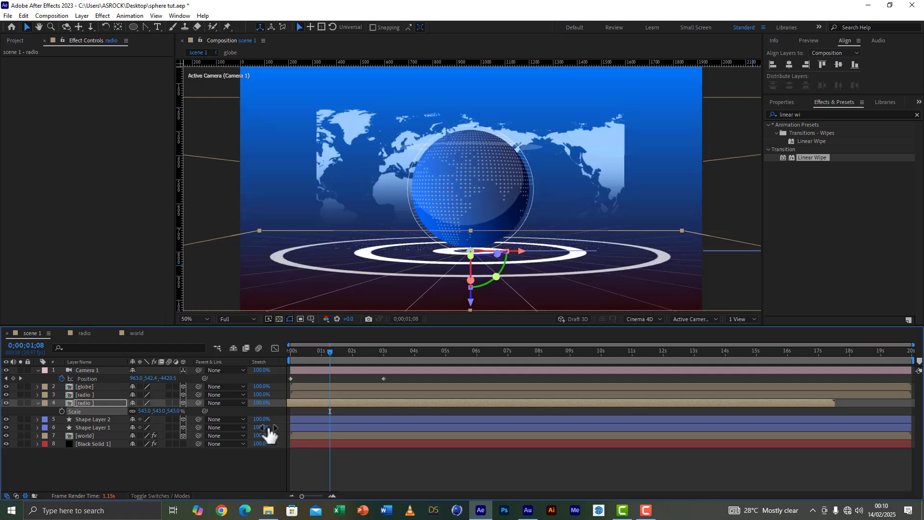
# Step: Slide the upper radio layer about 0.8 seconds earlier in the timeline and reveal its scale property
pyautogui.click(90, 395)
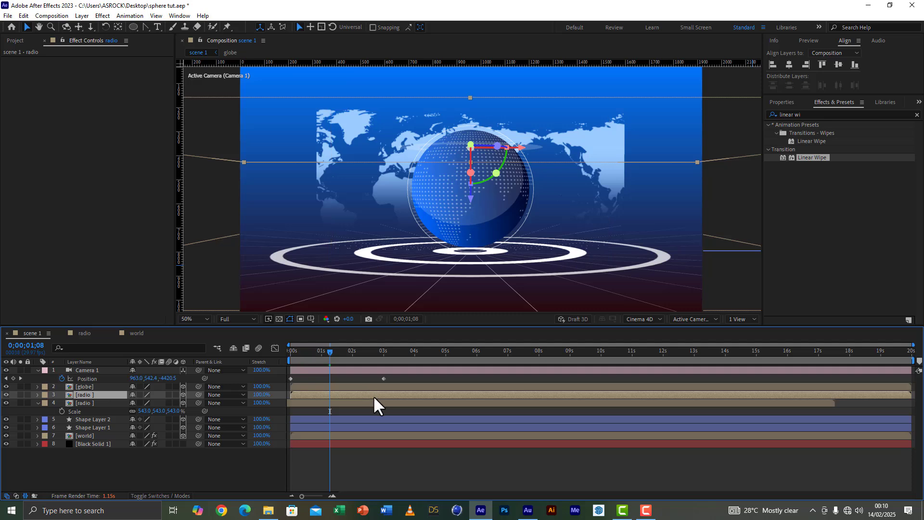
pyautogui.moveTo(374, 395); pyautogui.dragTo(348, 395)
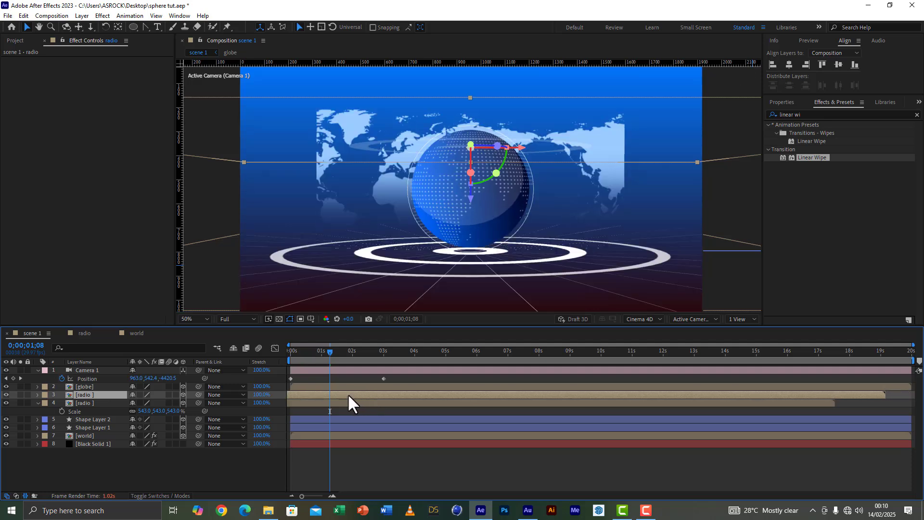
pyautogui.press('s')
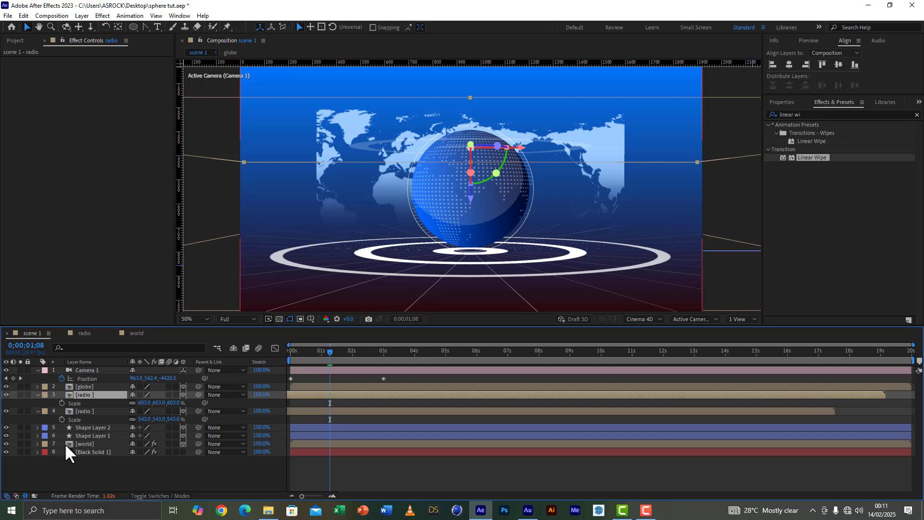
# Step: Move the camera's closing position keyframe from 3 seconds to about 2 seconds
pyautogui.click(96, 443)
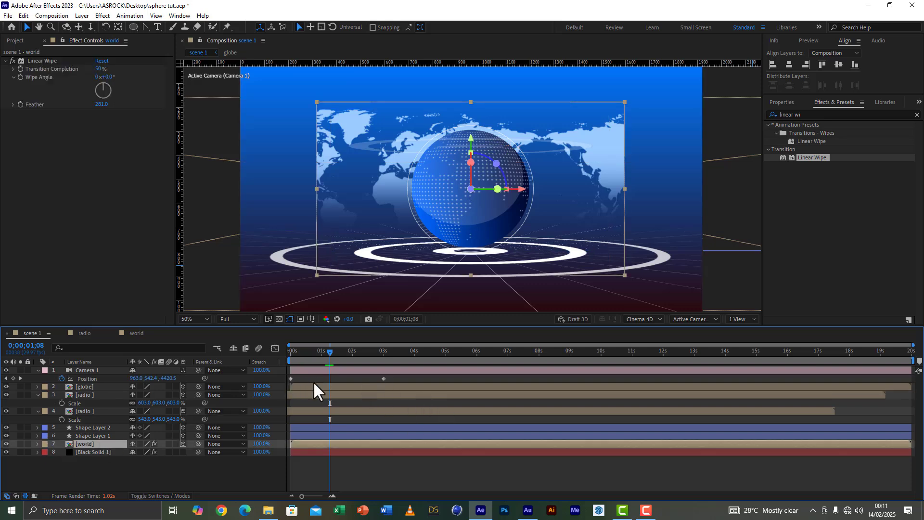
pyautogui.click(353, 352)
pyautogui.click(383, 376)
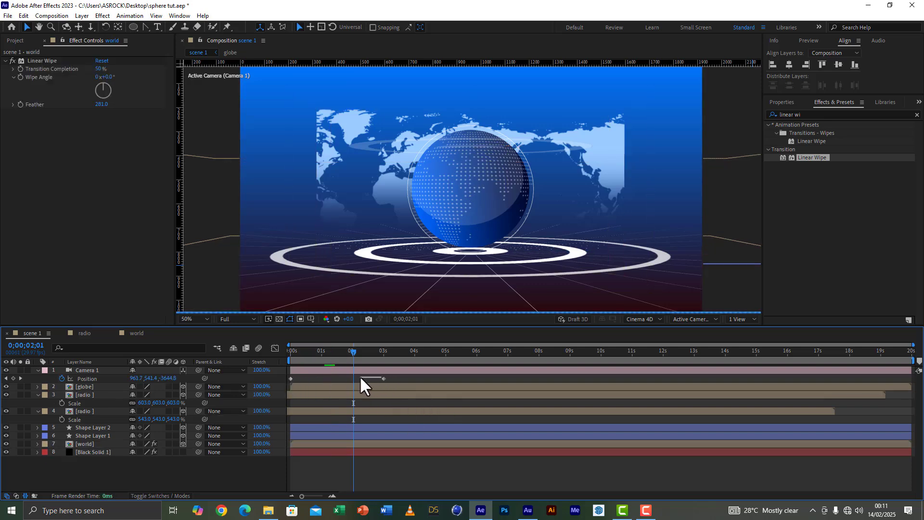
pyautogui.moveTo(383, 379); pyautogui.dragTo(274, 361)
# Step: Preview the shortened camera move and raise the world map layer slightly behind the globe
pyautogui.click(102, 436)
pyautogui.click(79, 444)
pyautogui.press('space')
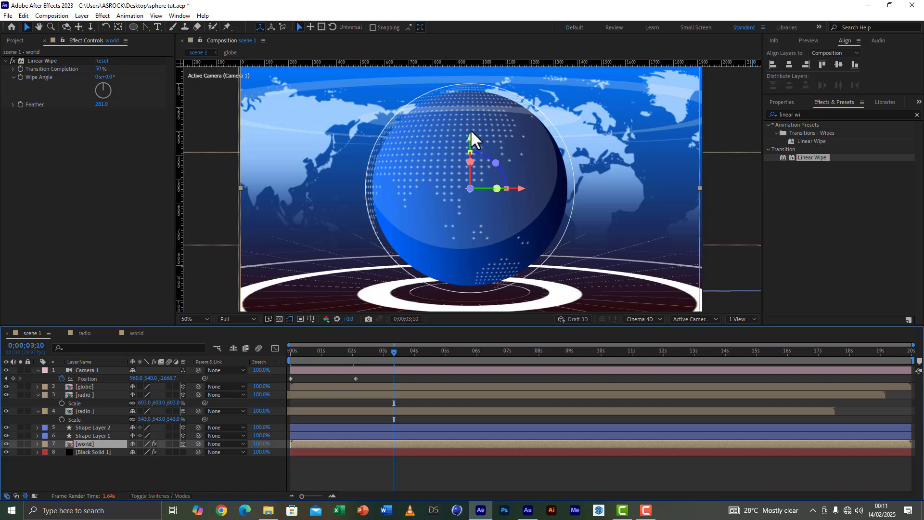
pyautogui.moveTo(473, 137); pyautogui.dragTo(473, 123)
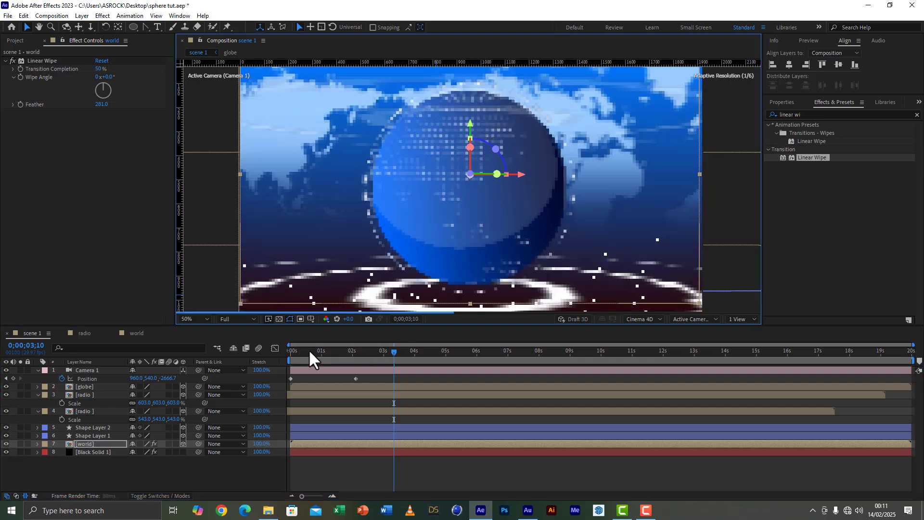
pyautogui.moveTo(308, 349); pyautogui.dragTo(282, 349)
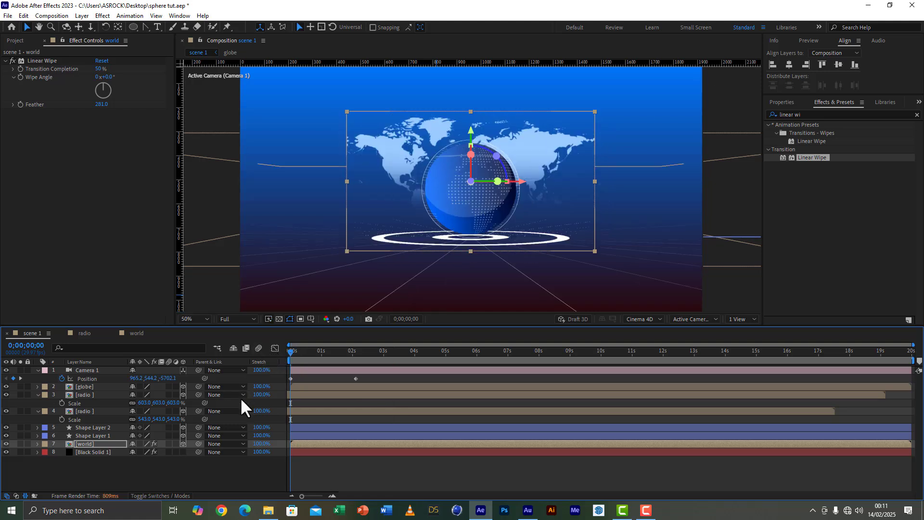
pyautogui.hotkey('ctrl', 'd')
pyautogui.hotkey('ctrl', 'z')
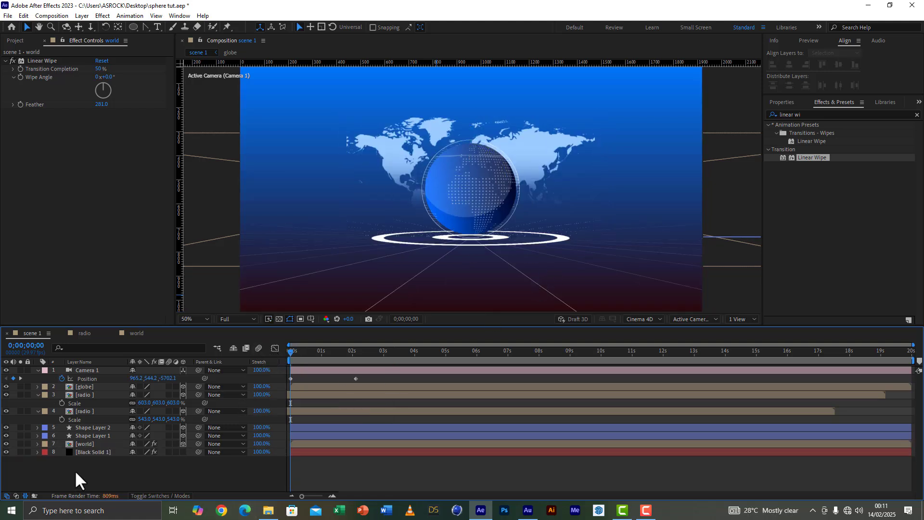
# Step: Apply the Gradient Ramp effect to the world map layer and set its start color to orange
pyautogui.moveTo(813, 116); pyautogui.dragTo(750, 114)
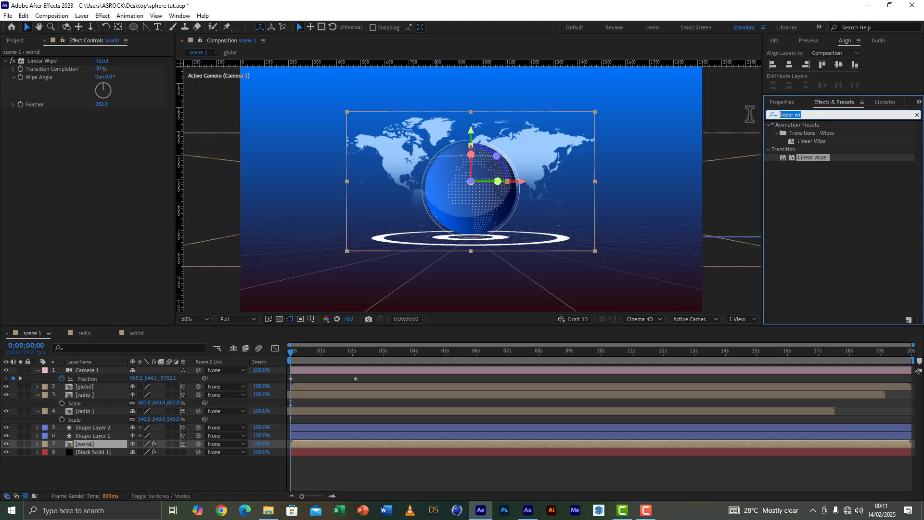
pyautogui.write('ramp')
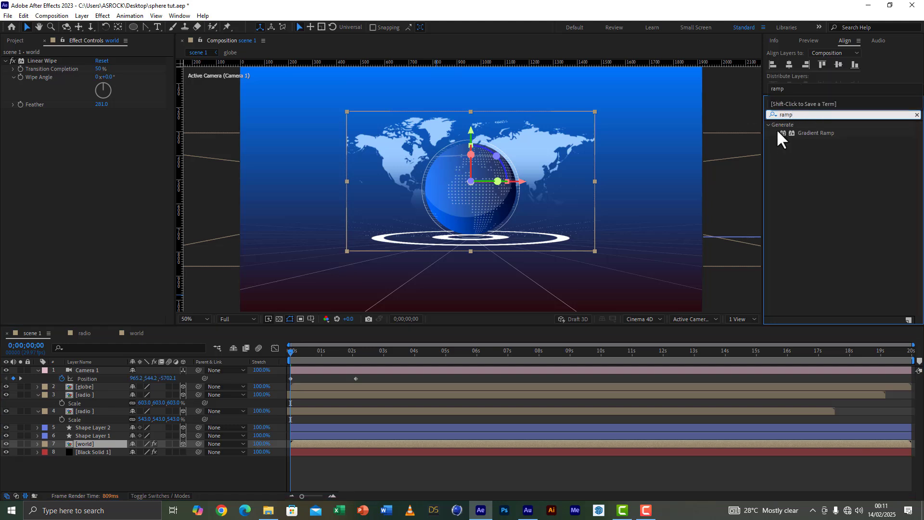
pyautogui.doubleClick(824, 130)
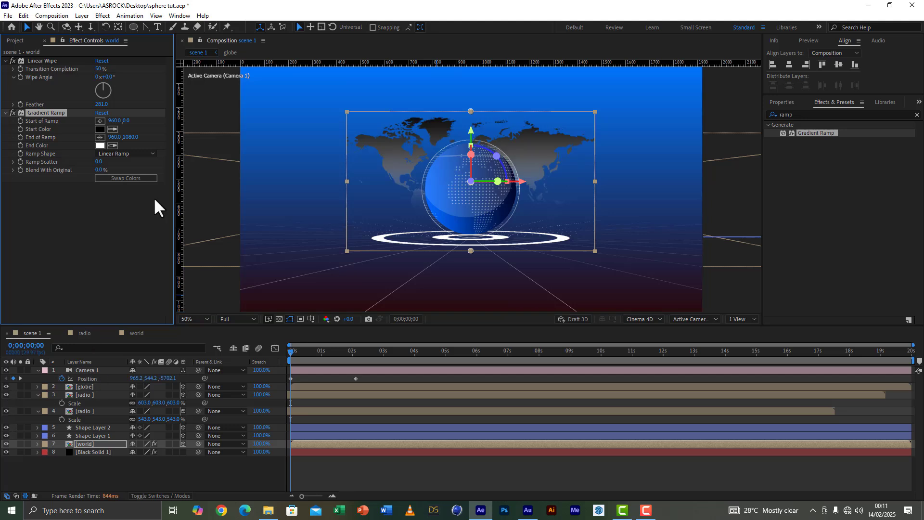
pyautogui.click(99, 129)
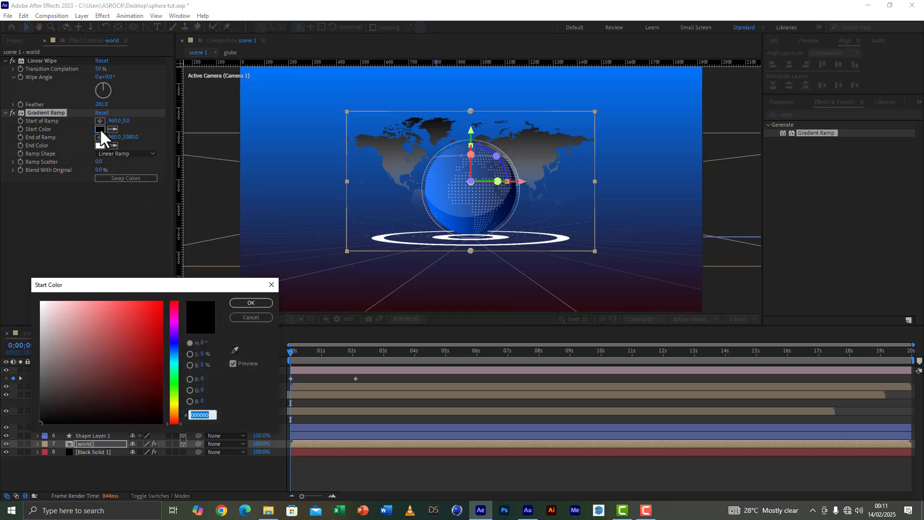
pyautogui.click(175, 415)
pyautogui.moveTo(164, 339)
pyautogui.mouseDown()
pyautogui.moveTo(158, 323)
pyautogui.moveTo(176, 290)
pyautogui.mouseUp()
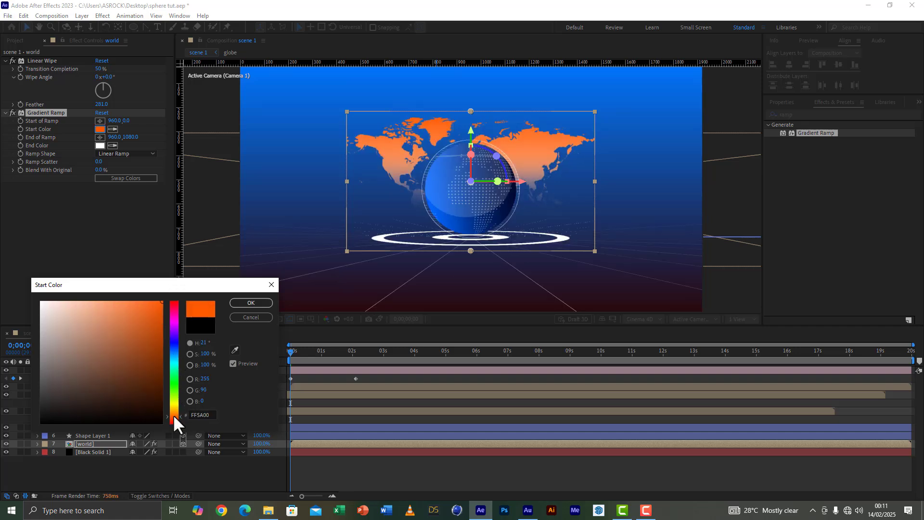
pyautogui.click(263, 302)
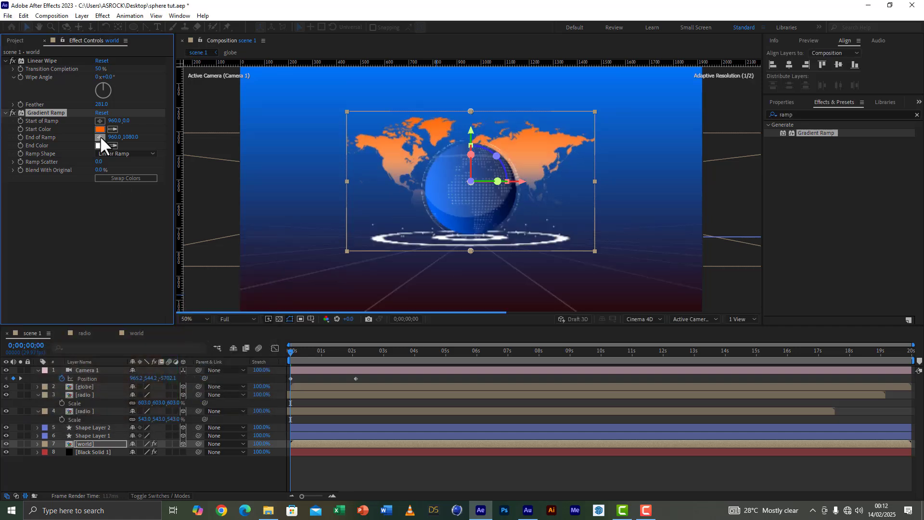
# Step: Set the Gradient Ramp end color on the world map to lime green, 9CFF00
pyautogui.click(98, 145)
pyautogui.click(172, 395)
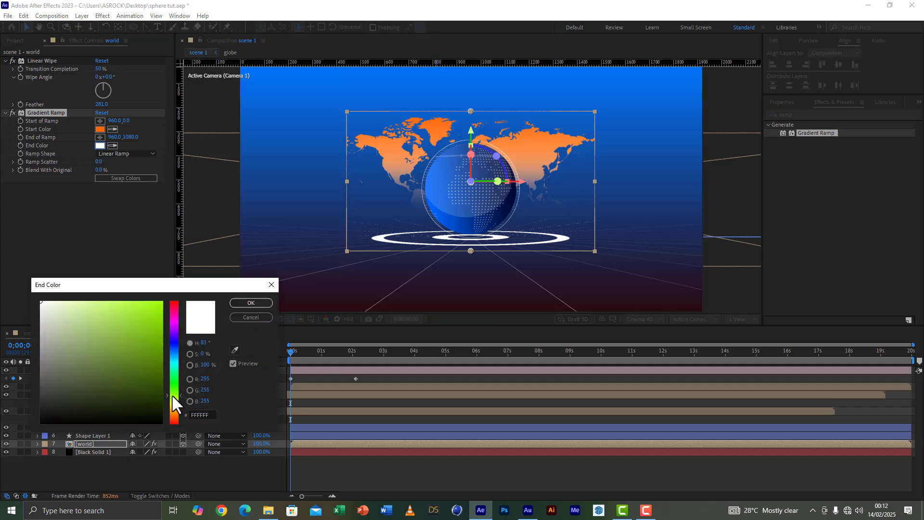
pyautogui.moveTo(150, 344); pyautogui.dragTo(163, 301)
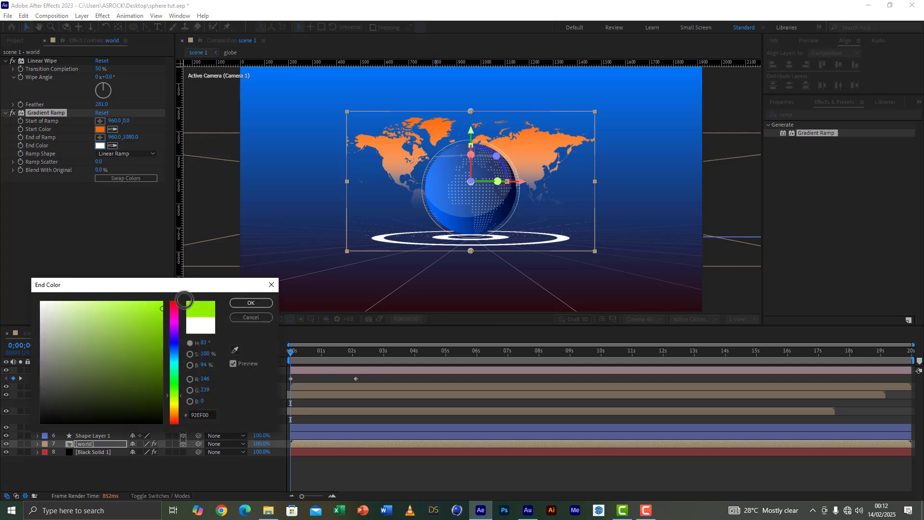
pyautogui.click(250, 303)
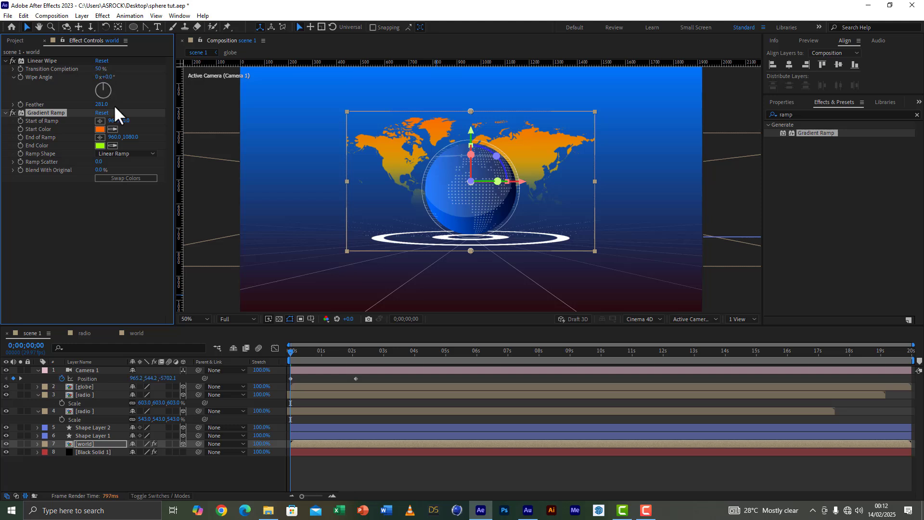
# Step: Set the world map's Linear Wipe transition completion to 60% and increase its feather to 375
pyautogui.click(98, 69)
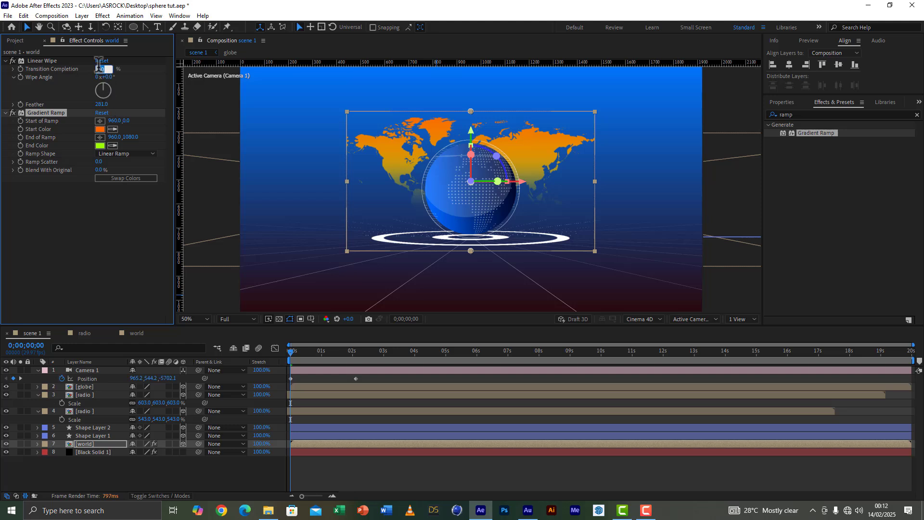
pyautogui.write('60')
pyautogui.click(77, 159)
pyautogui.moveTo(99, 105); pyautogui.dragTo(145, 104)
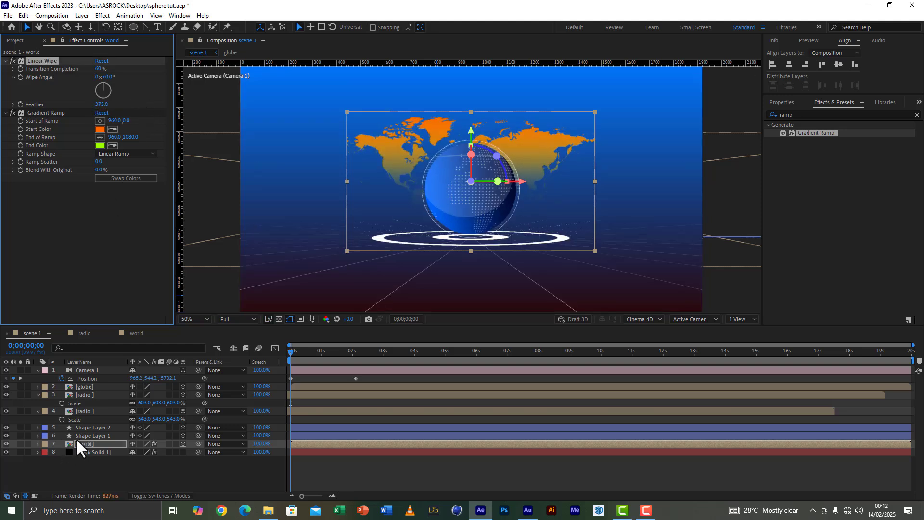
# Step: Duplicate the world map layer and move the copy along X so it continues the map to the right of the original
pyautogui.click(89, 444)
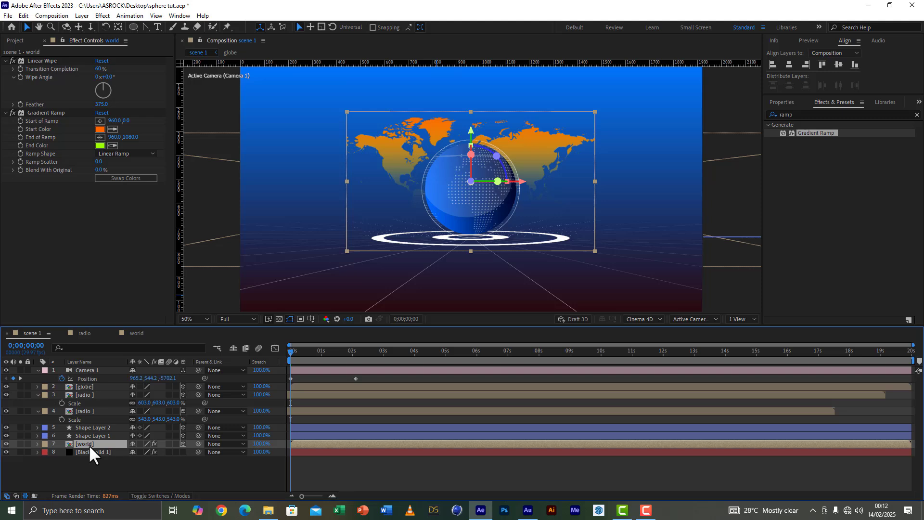
pyautogui.hotkey('ctrl', 'd')
pyautogui.moveTo(523, 180); pyautogui.dragTo(766, 188)
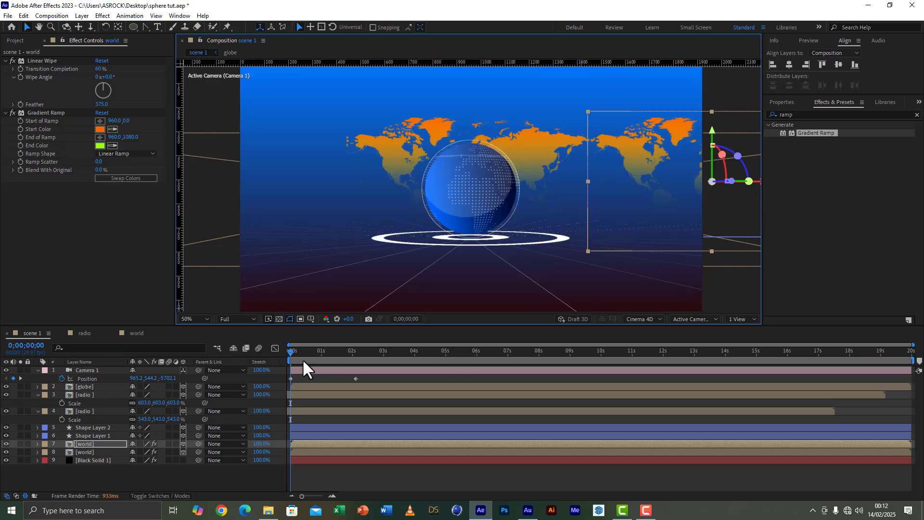
pyautogui.moveTo(292, 349); pyautogui.dragTo(260, 354)
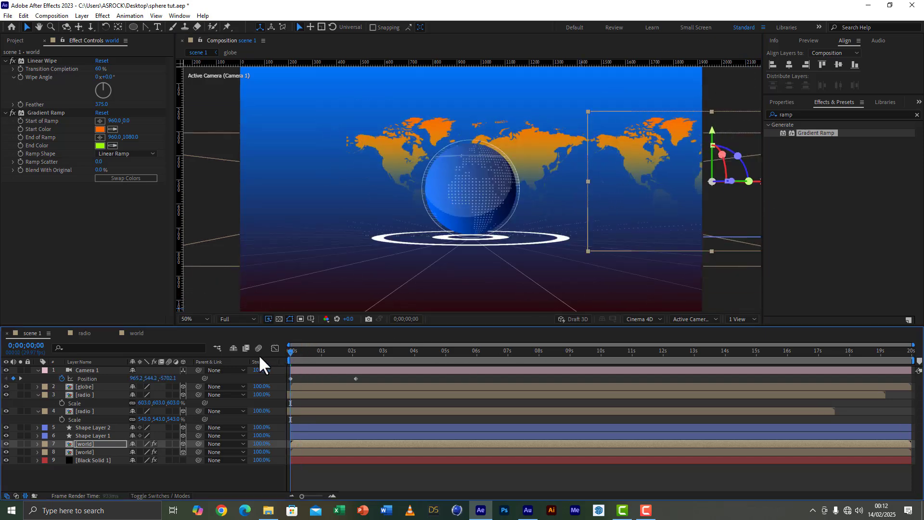
# Step: Duplicate the central world map again, move the copy along X to its left side, and save the project
pyautogui.click(83, 452)
pyautogui.hotkey('ctrl', 'd')
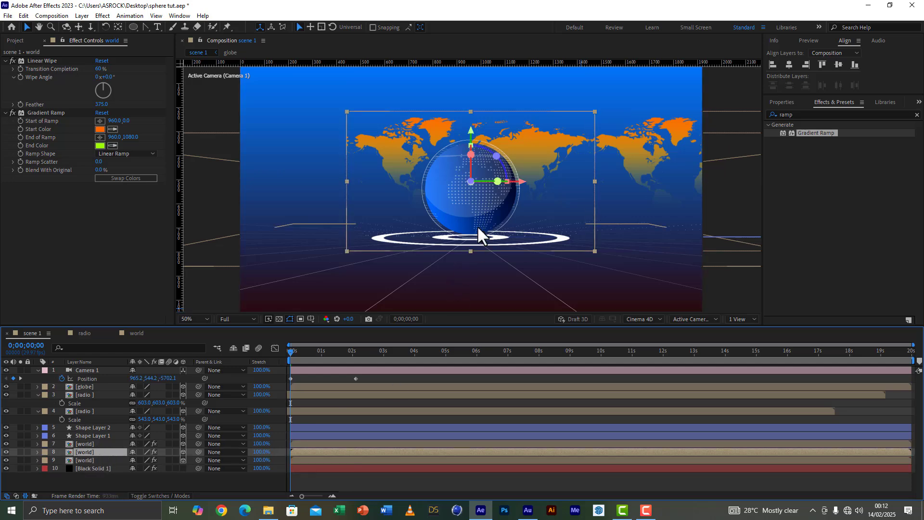
pyautogui.moveTo(522, 182); pyautogui.dragTo(277, 189)
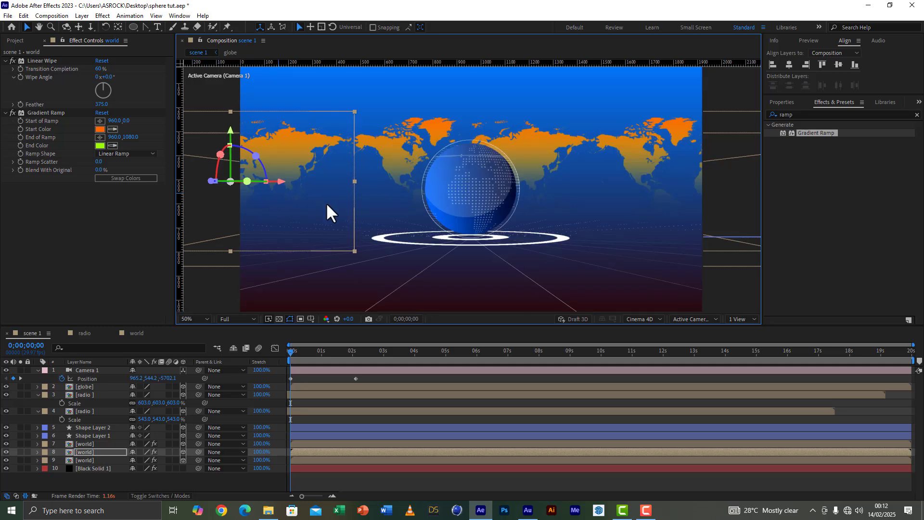
pyautogui.click(8, 16)
pyautogui.click(22, 93)
pyautogui.click(94, 460)
# Step: Slide the lower radio layer about 2.2 seconds earlier in the timeline and scale it up to 713%
pyautogui.click(416, 410)
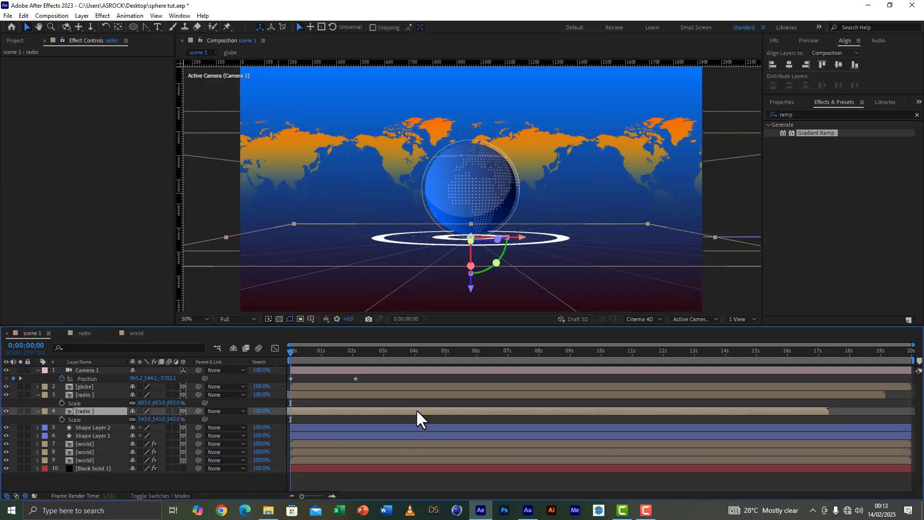
pyautogui.moveTo(347, 409); pyautogui.dragTo(304, 409)
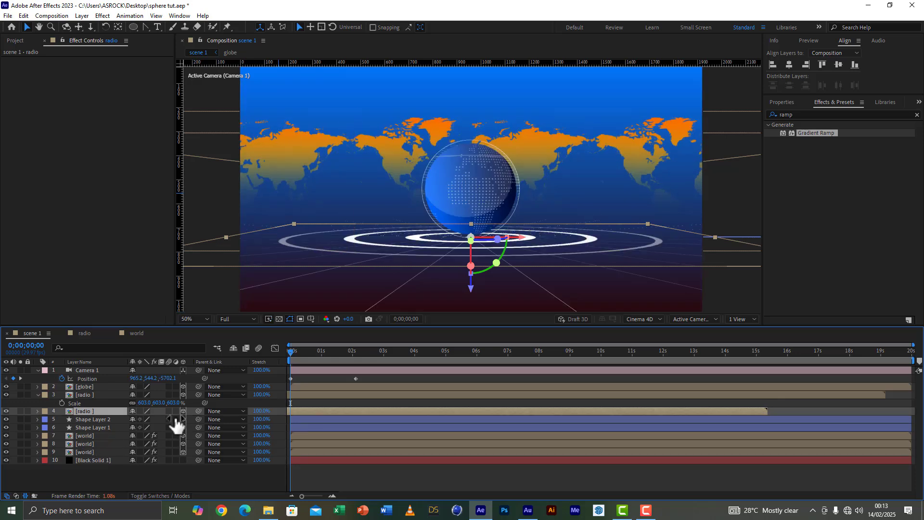
pyautogui.moveTo(170, 420); pyautogui.dragTo(263, 427)
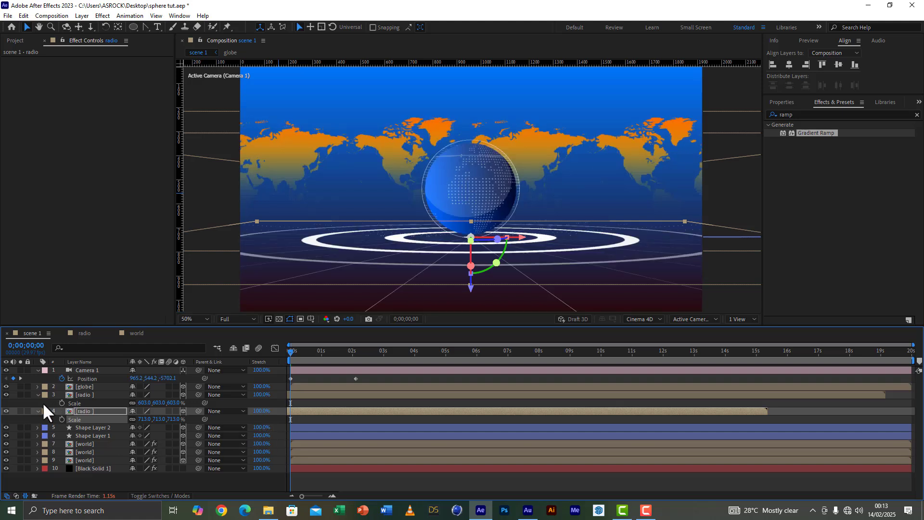
pyautogui.click(86, 410)
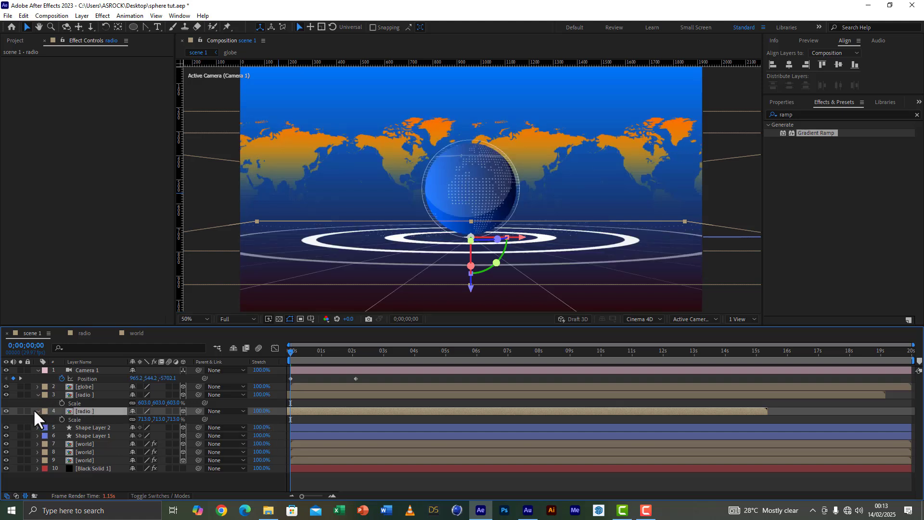
pyautogui.click(34, 409)
# Step: Add a full-layer elliptical mask to each of the two radio layers and save the project
pyautogui.click(88, 395)
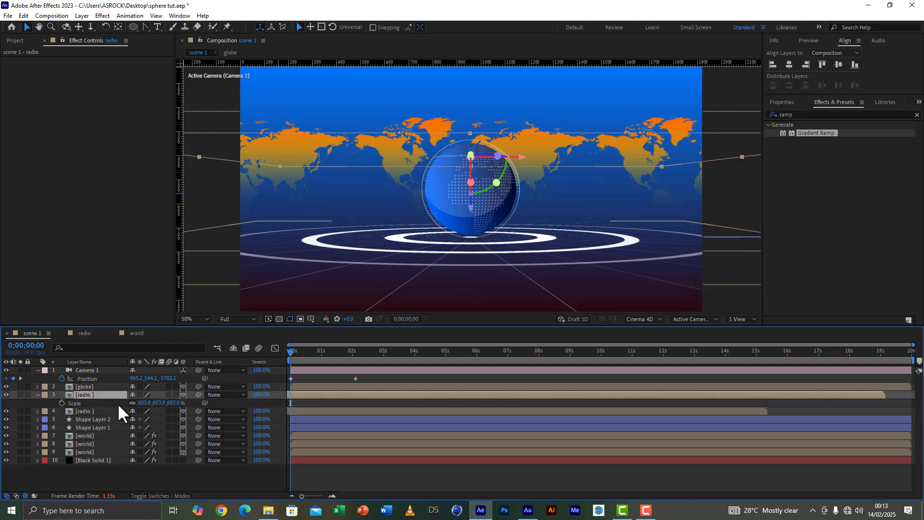
pyautogui.click(91, 411)
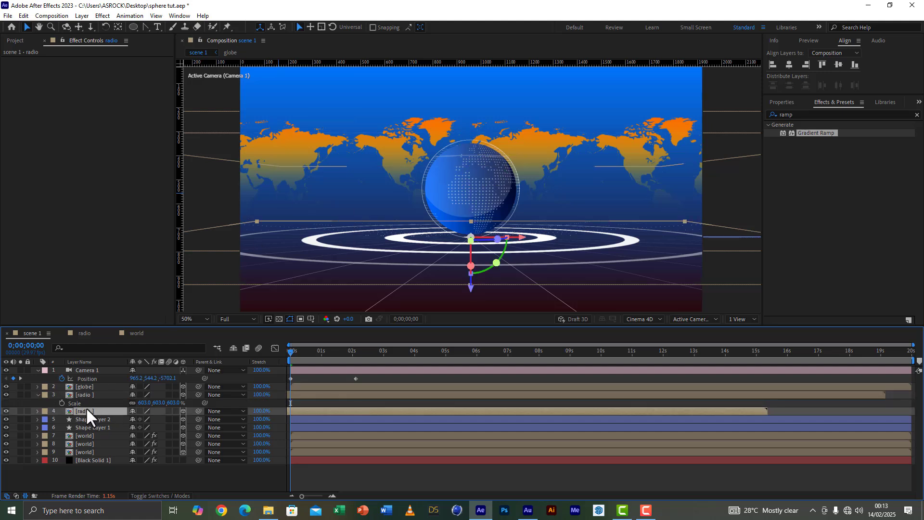
pyautogui.doubleClick(134, 27)
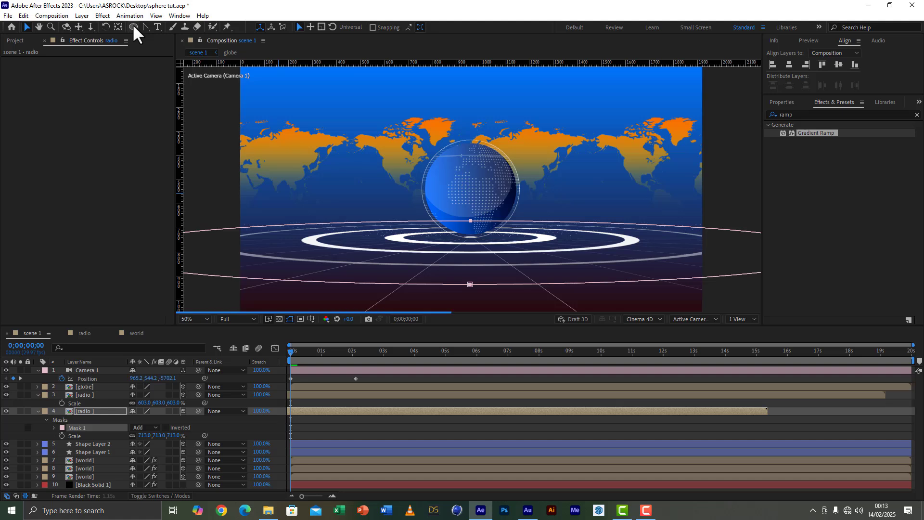
pyautogui.click(88, 394)
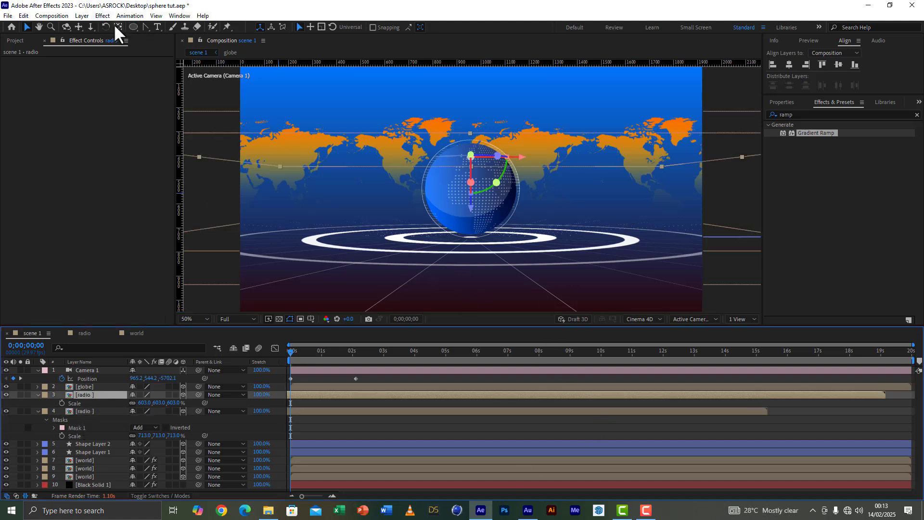
pyautogui.click(132, 26)
pyautogui.doubleClick(131, 27)
pyautogui.press('v')
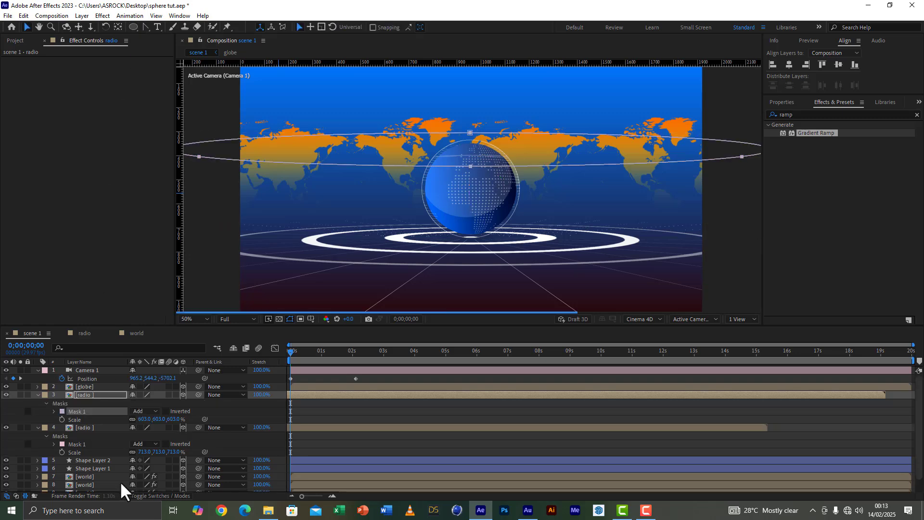
pyautogui.click(9, 15)
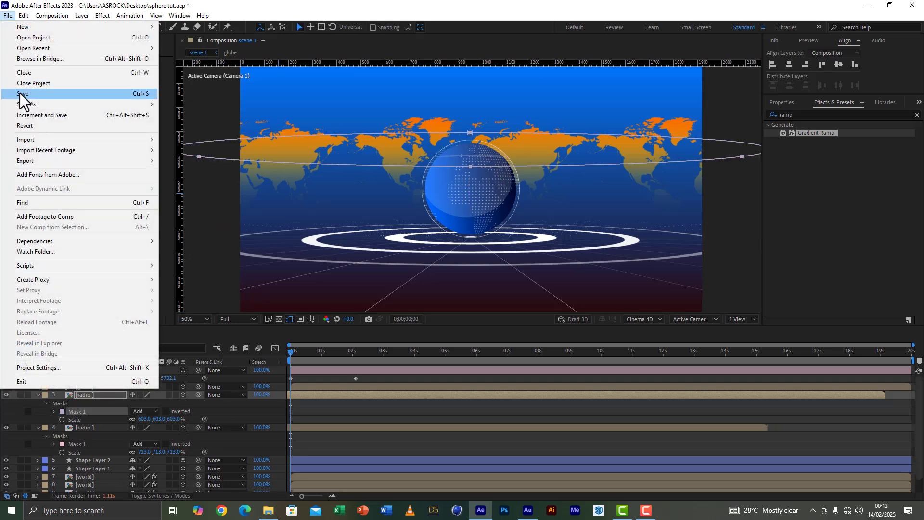
pyautogui.click(22, 96)
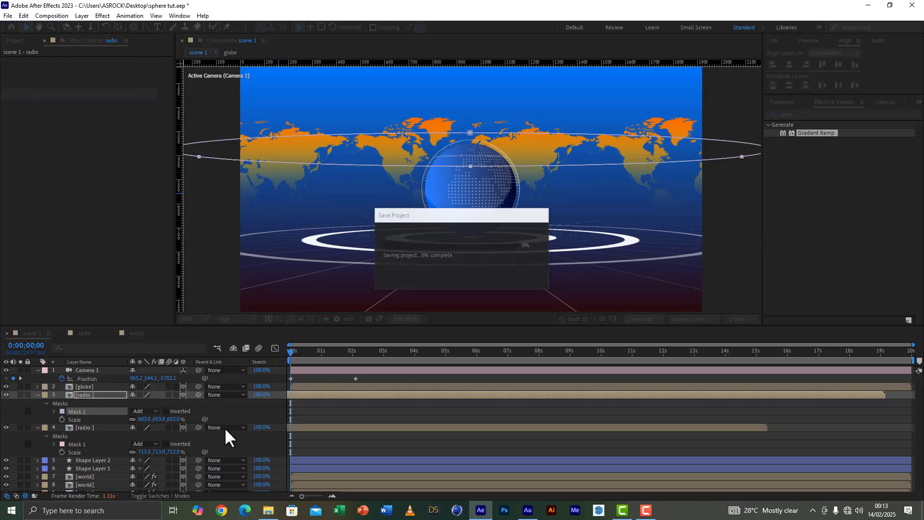
# Step: Turn off the display of mask outlines in the viewer and collapse the mask properties of both radio layers
pyautogui.click(279, 319)
pyautogui.click(38, 395)
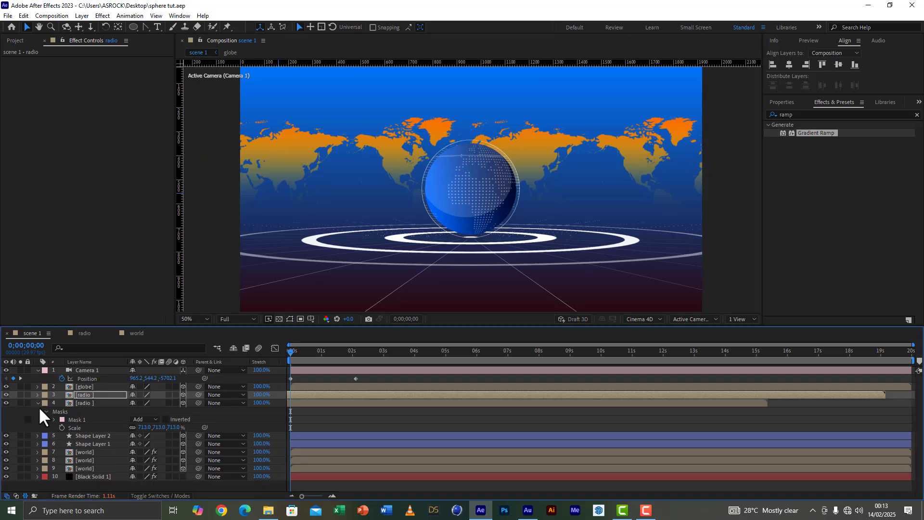
pyautogui.click(37, 403)
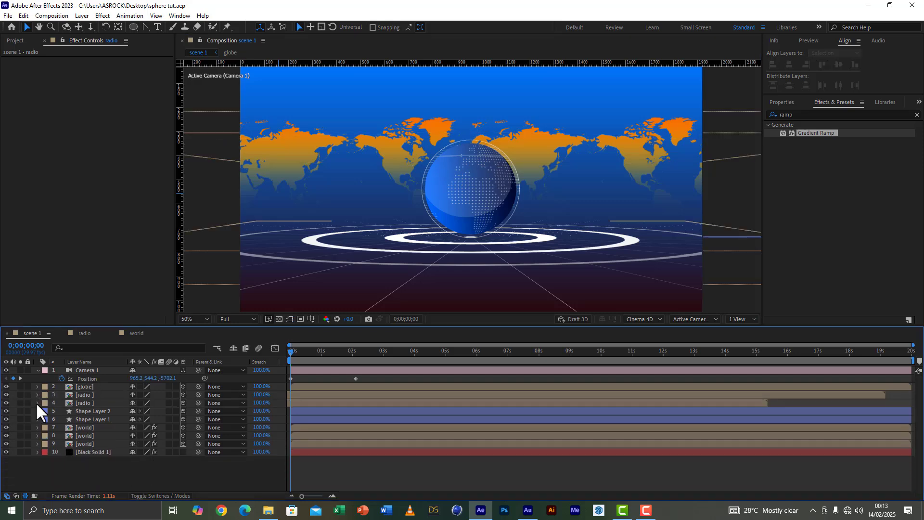
pyautogui.click(6, 16)
pyautogui.click(512, 15)
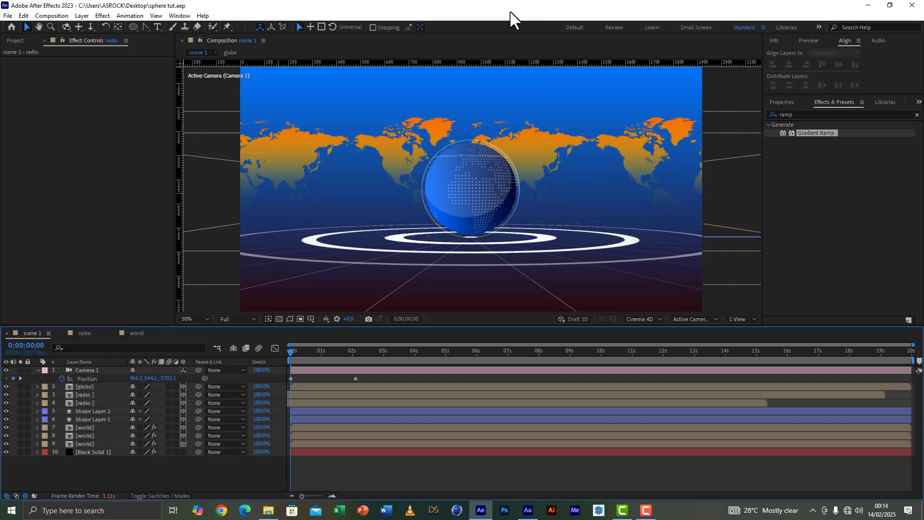
# Step: Create a comp-size black solid and move it directly above the three world map layers
pyautogui.click(89, 452)
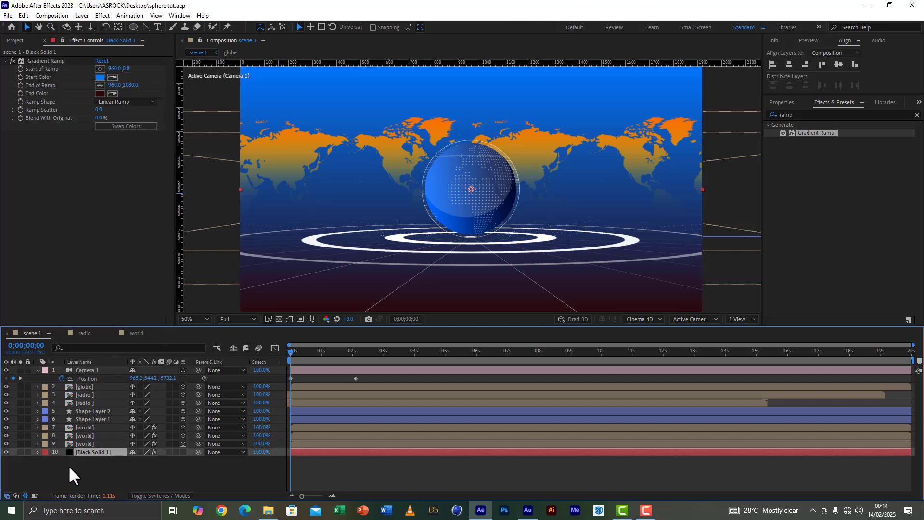
pyautogui.rightClick(79, 477)
pyautogui.moveTo(117, 361)
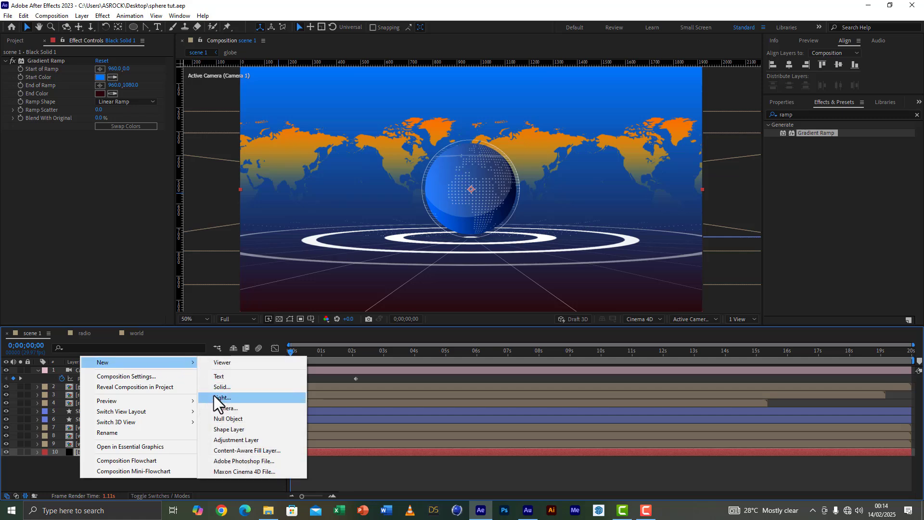
pyautogui.click(226, 388)
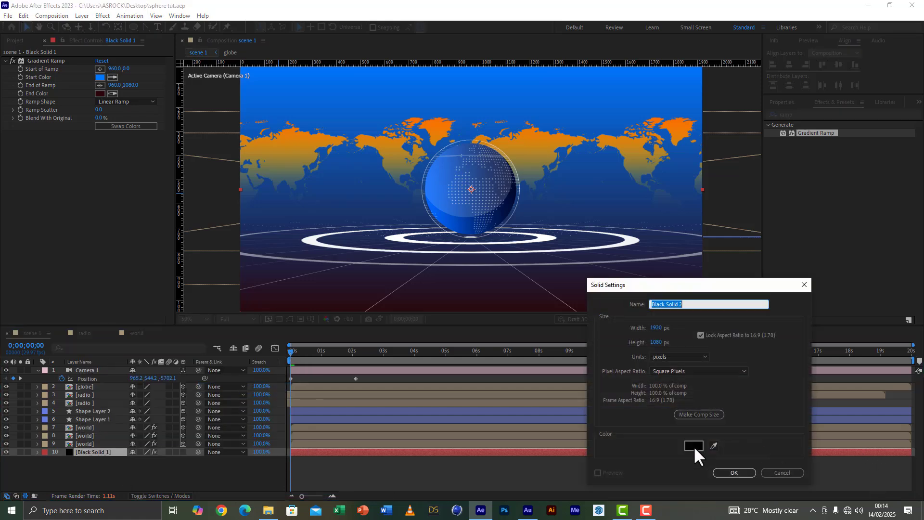
pyautogui.click(733, 472)
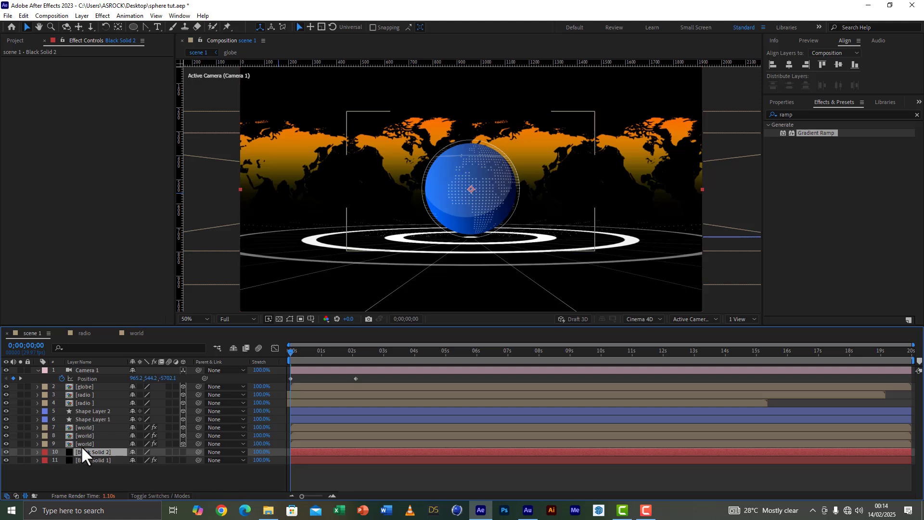
pyautogui.moveTo(85, 452); pyautogui.dragTo(84, 423)
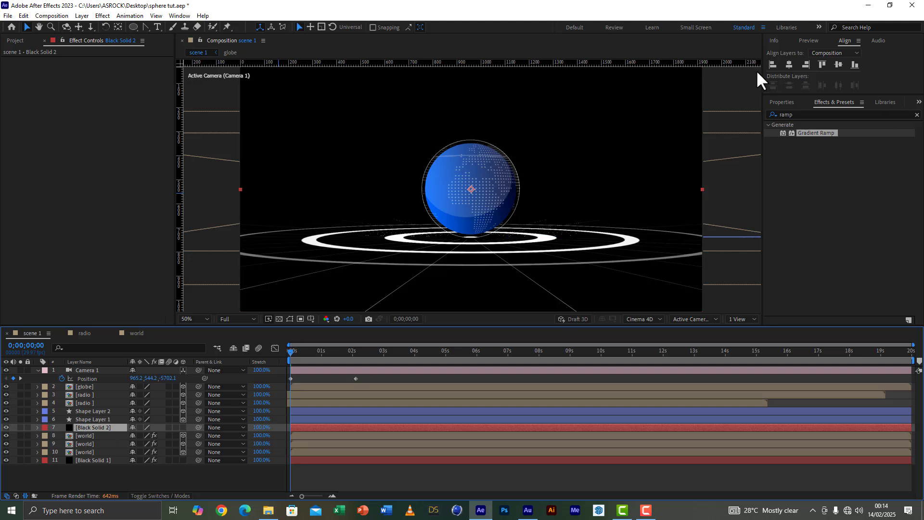
# Step: Apply the Grid effect to the new solid, size it from the Width Slider, and set its border to 0.5
pyautogui.click(816, 114)
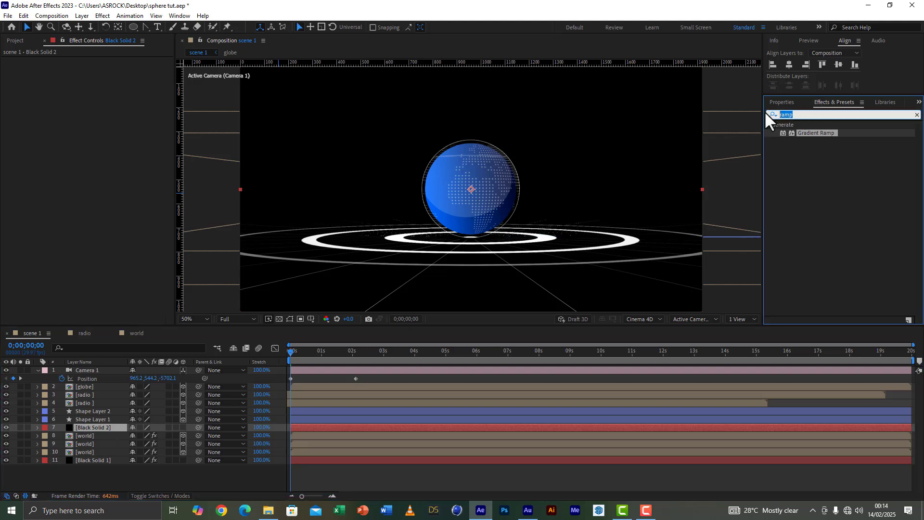
pyautogui.write('grid')
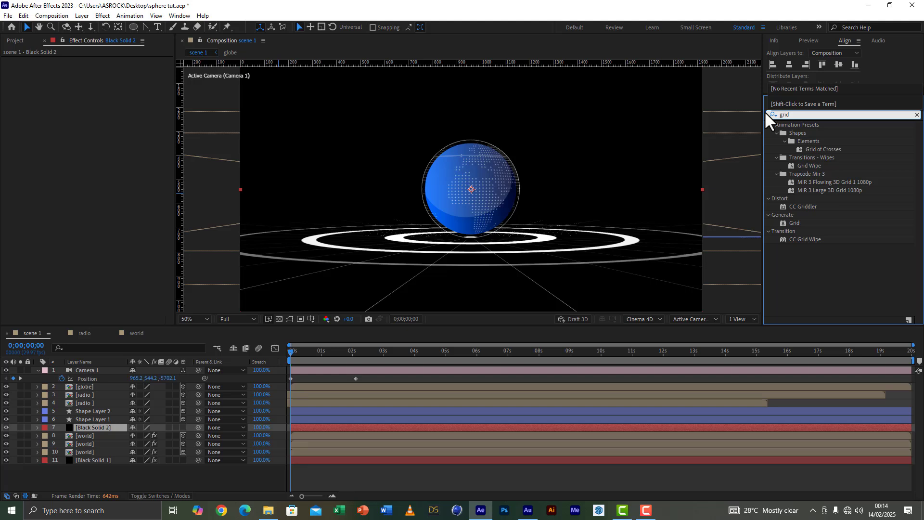
pyautogui.doubleClick(795, 223)
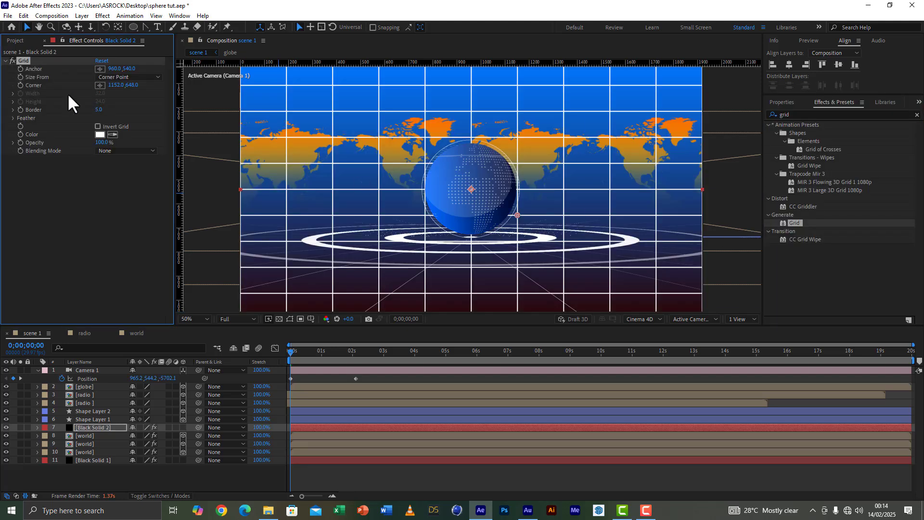
pyautogui.click(131, 76)
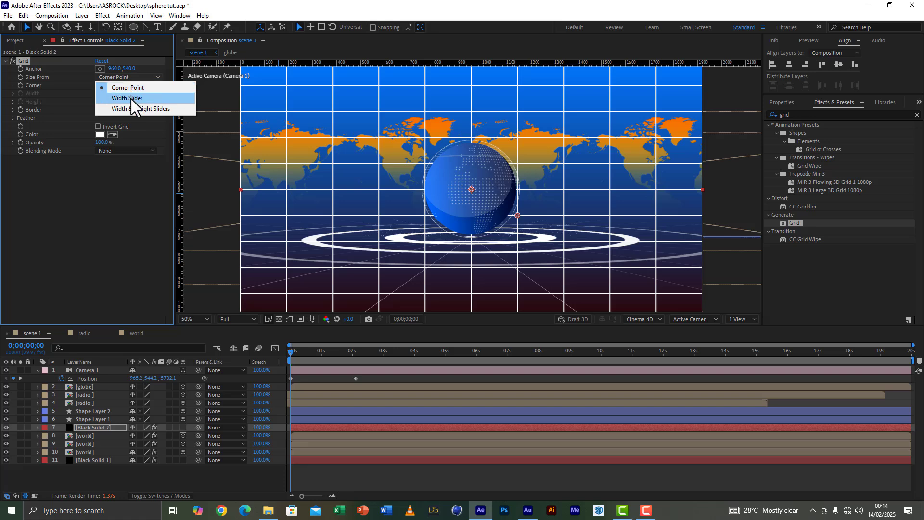
pyautogui.click(131, 98)
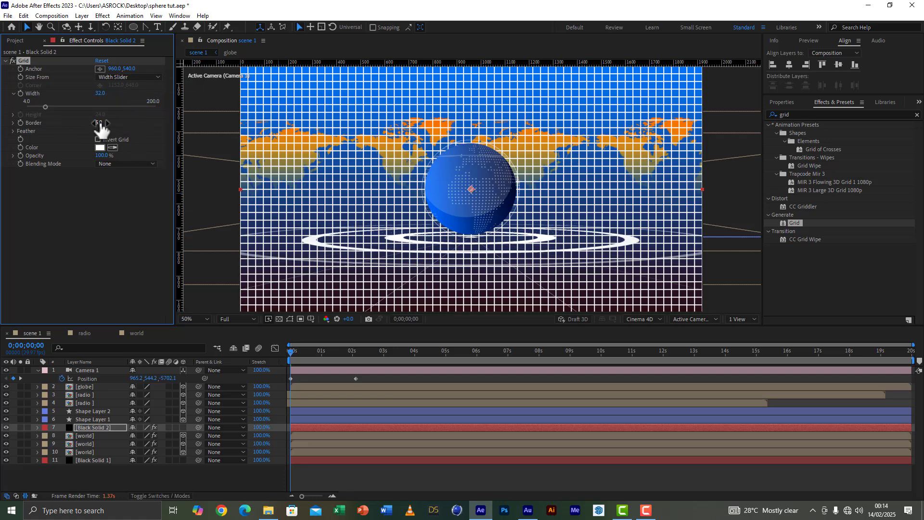
pyautogui.click(84, 229)
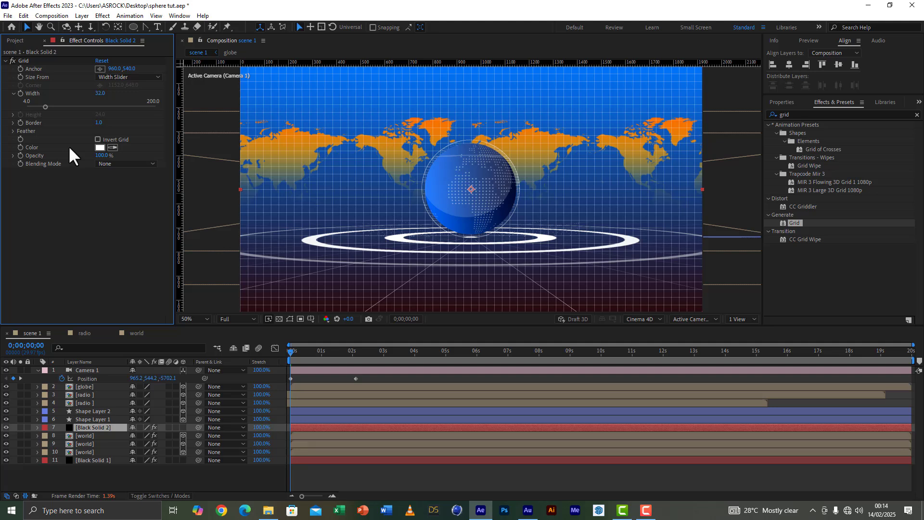
pyautogui.click(100, 122)
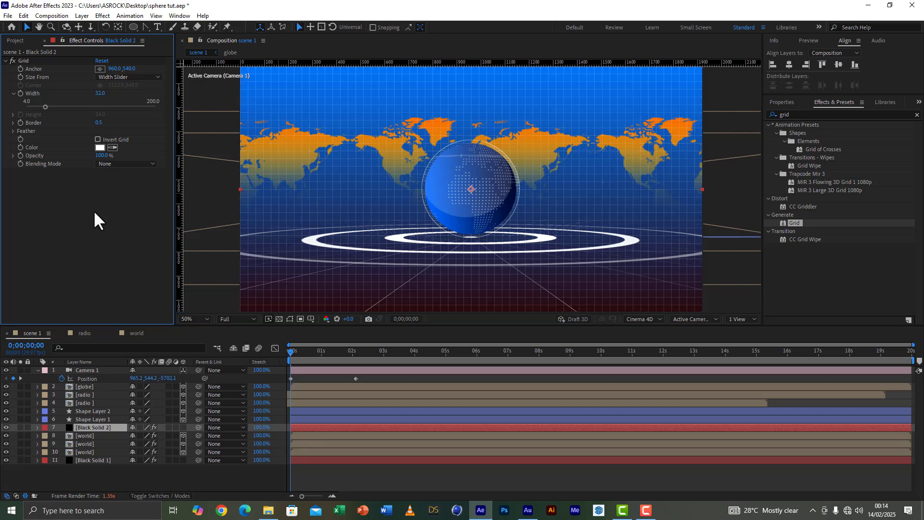
# Step: Add the Linear Wipe effect to the grid solid and set its wipe angle to 0°
pyautogui.click(800, 114)
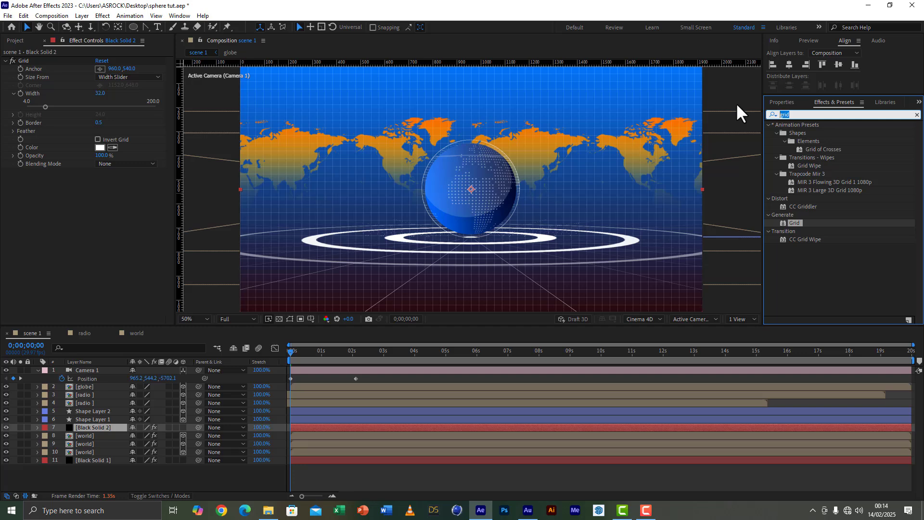
pyautogui.write('lineaa')
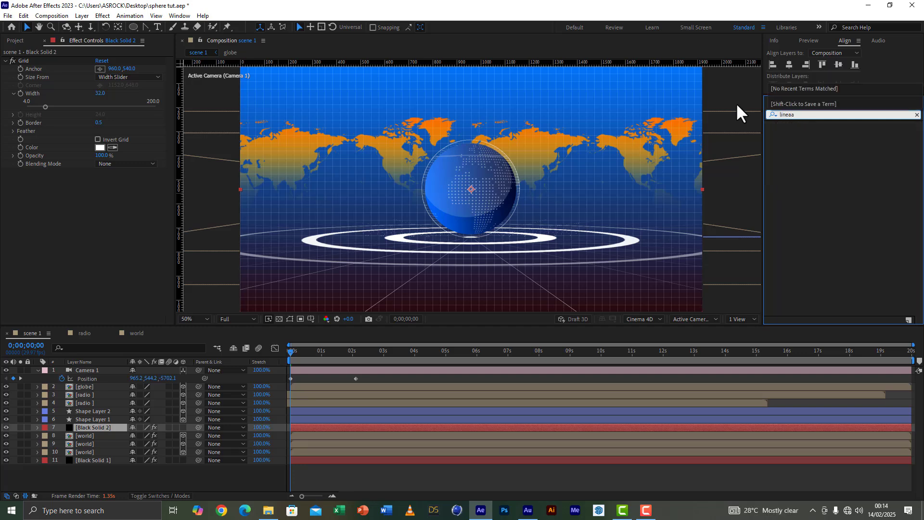
pyautogui.press('BackSpace')
pyautogui.write('r w')
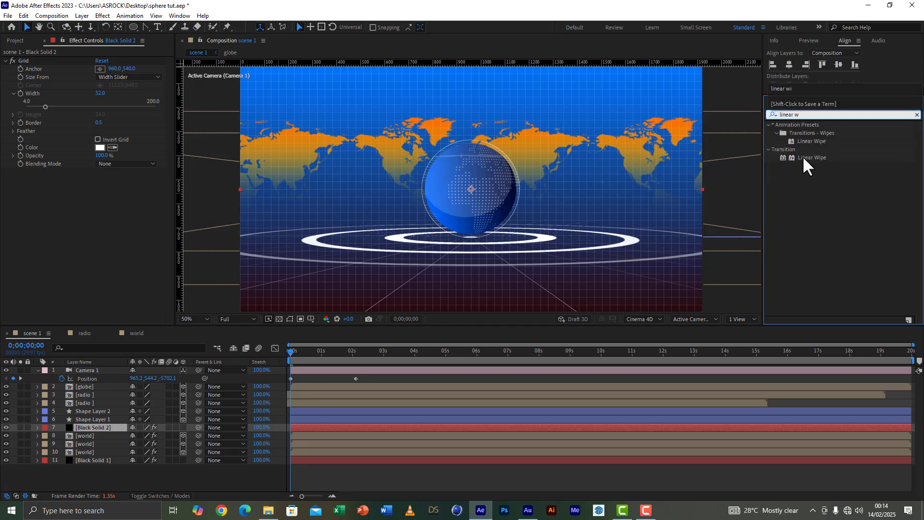
pyautogui.doubleClick(811, 158)
pyautogui.click(108, 188)
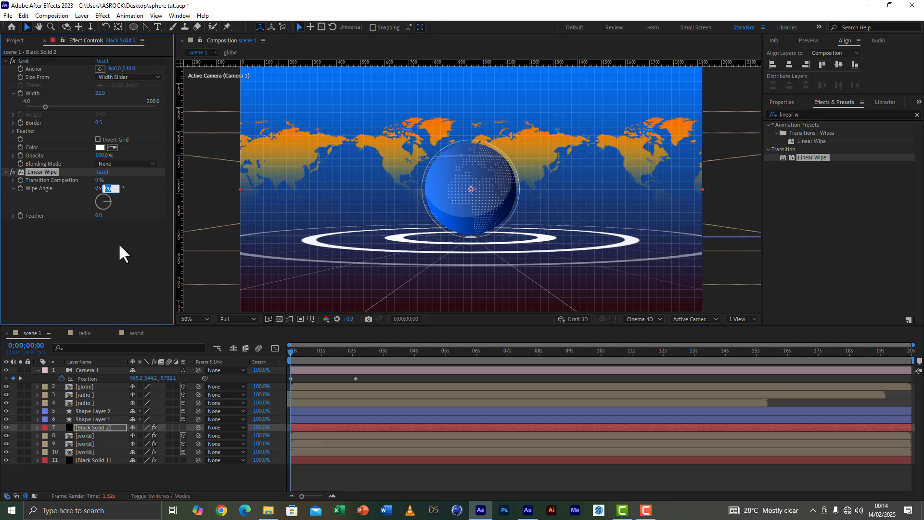
pyautogui.write('0')
pyautogui.press('Return')
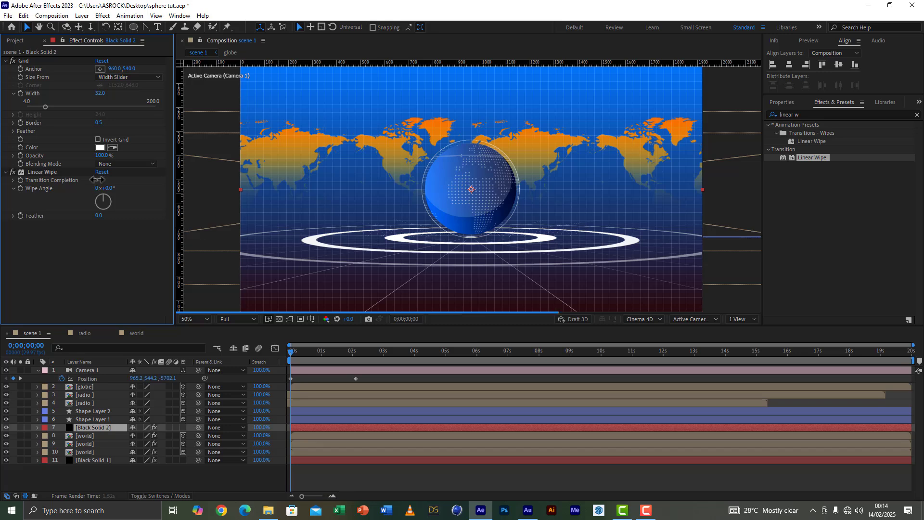
# Step: Set the grid's Linear Wipe to 60% transition completion with a feather of about 619
pyautogui.moveTo(98, 184); pyautogui.dragTo(128, 183)
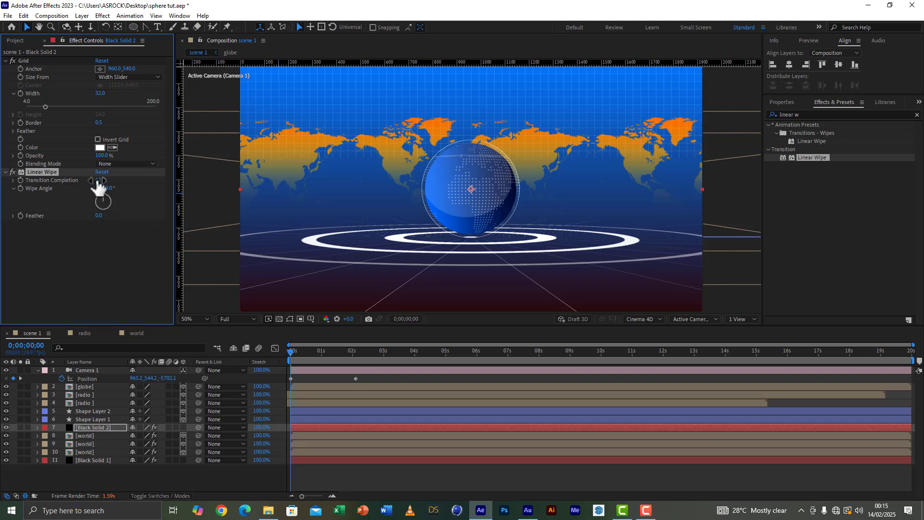
pyautogui.write('60')
pyautogui.press('Return')
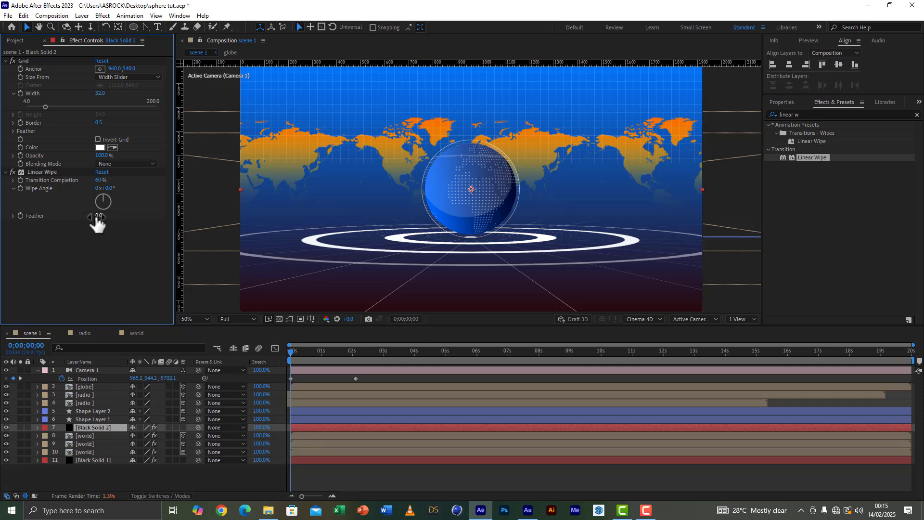
pyautogui.moveTo(97, 218); pyautogui.dragTo(216, 225)
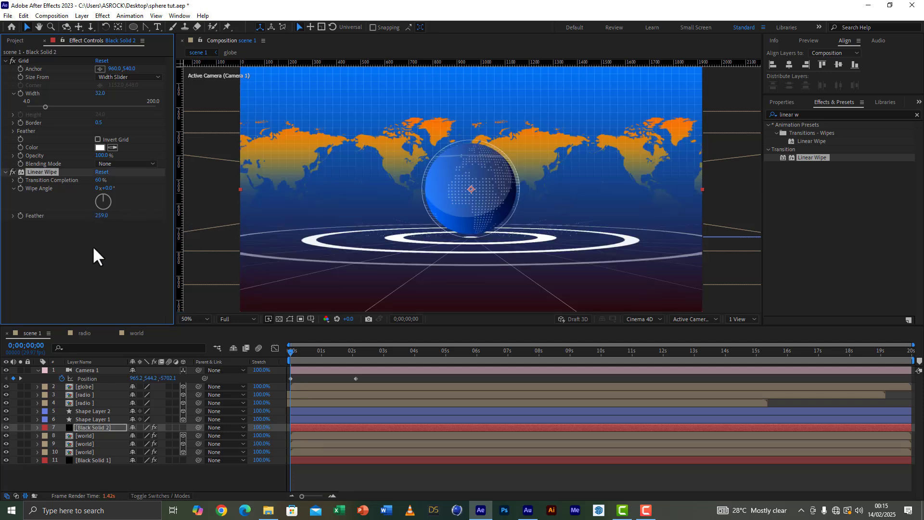
pyautogui.moveTo(98, 219); pyautogui.dragTo(290, 238)
# Step: Thin the grid's border to 0.3 and save the project
pyautogui.click(99, 123)
pyautogui.click(89, 224)
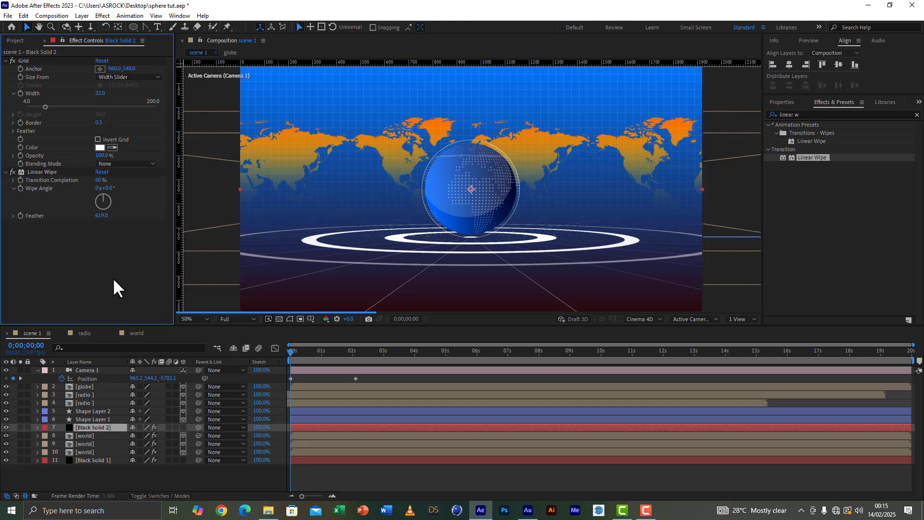
pyautogui.click(8, 15)
pyautogui.click(27, 94)
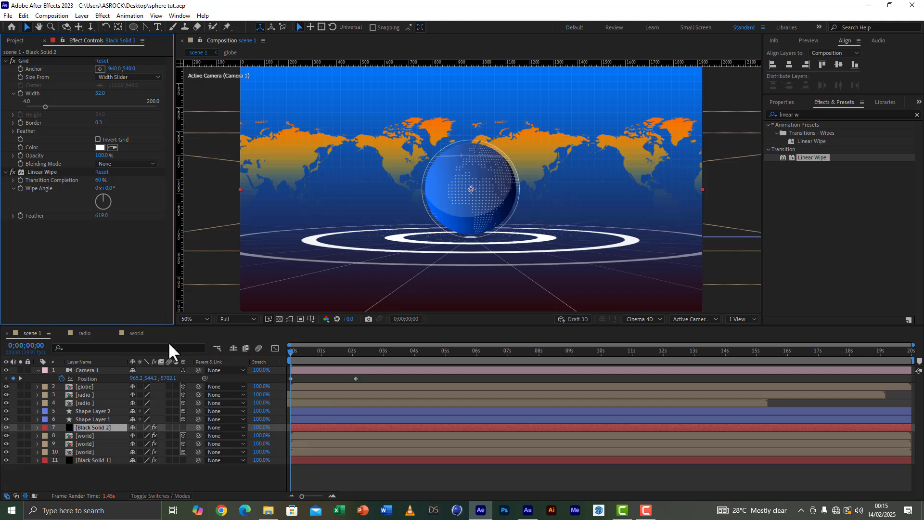
# Step: Slide the upper radio layer about half a second earlier in the timeline and preview the scene
pyautogui.click(97, 395)
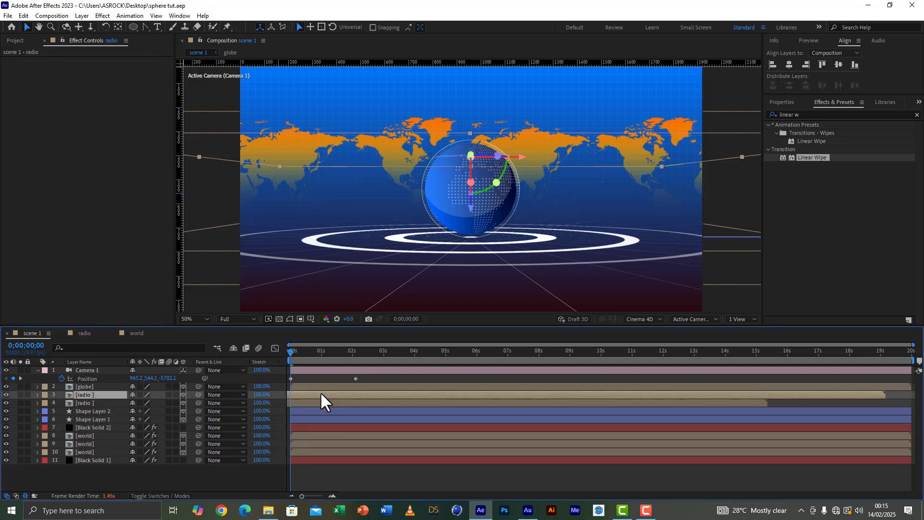
pyautogui.moveTo(320, 391); pyautogui.dragTo(299, 391)
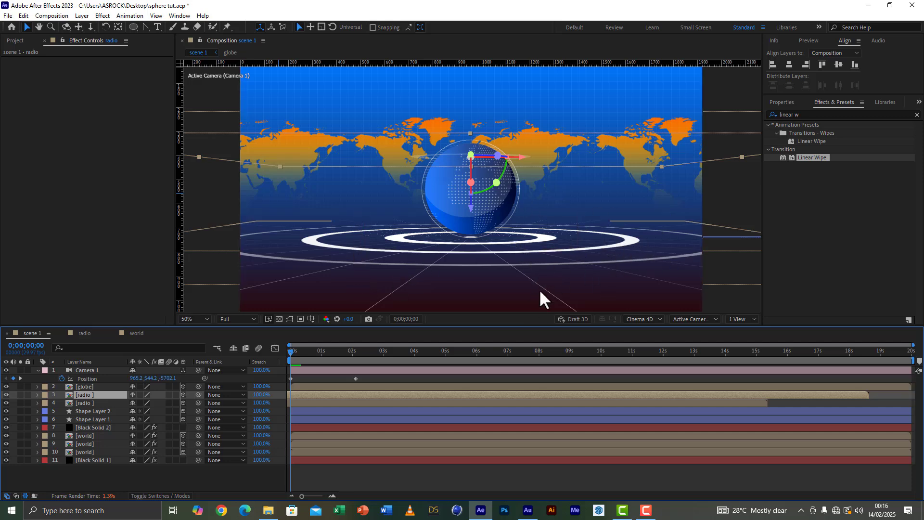
pyautogui.press('space')
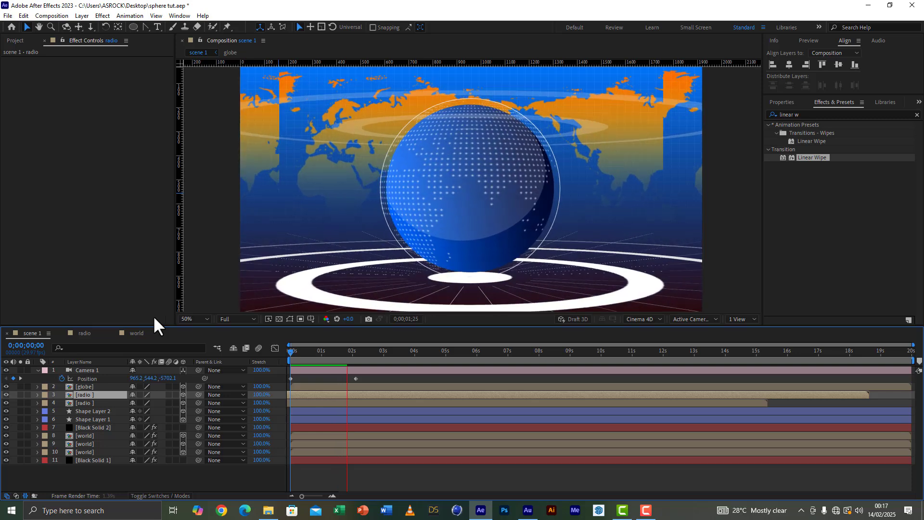
pyautogui.press('space')
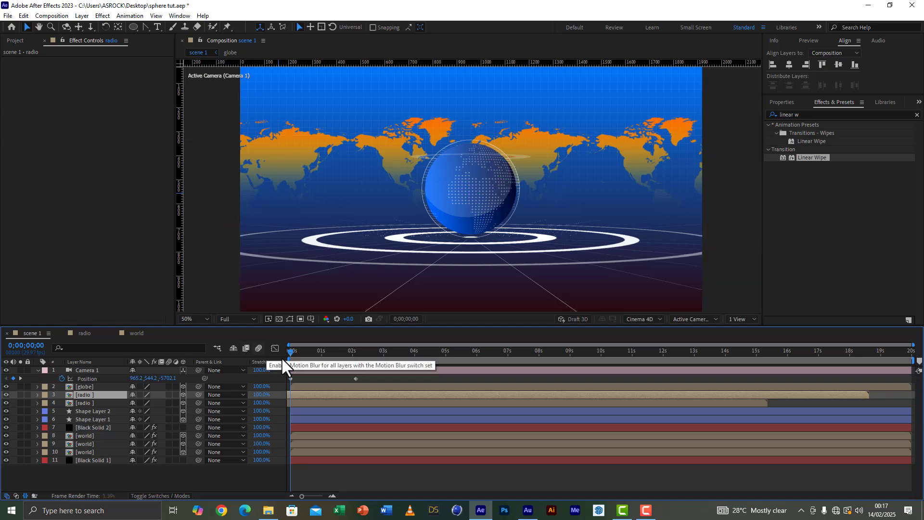
pyautogui.press('space')
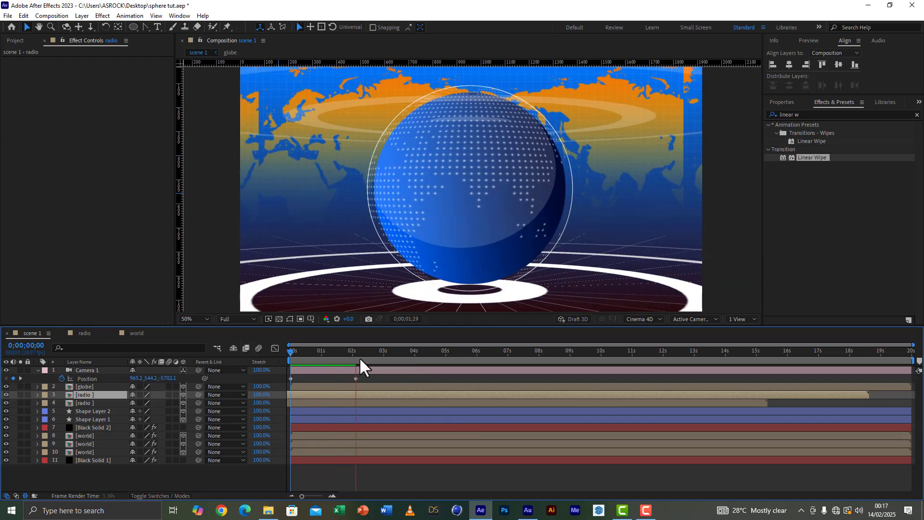
# Step: At the camera's second position keyframe, dolly the camera closer to the globe, to about Z -2162.7, and save the project
pyautogui.click(355, 354)
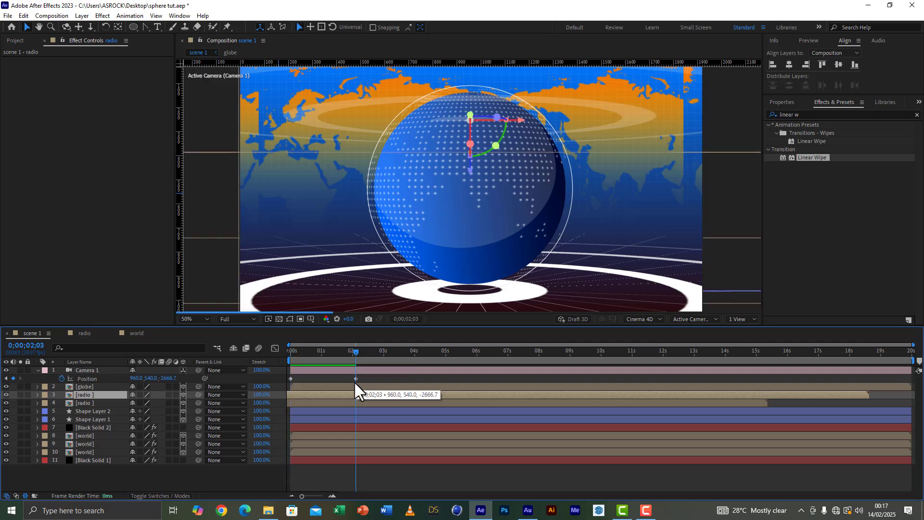
pyautogui.click(356, 379)
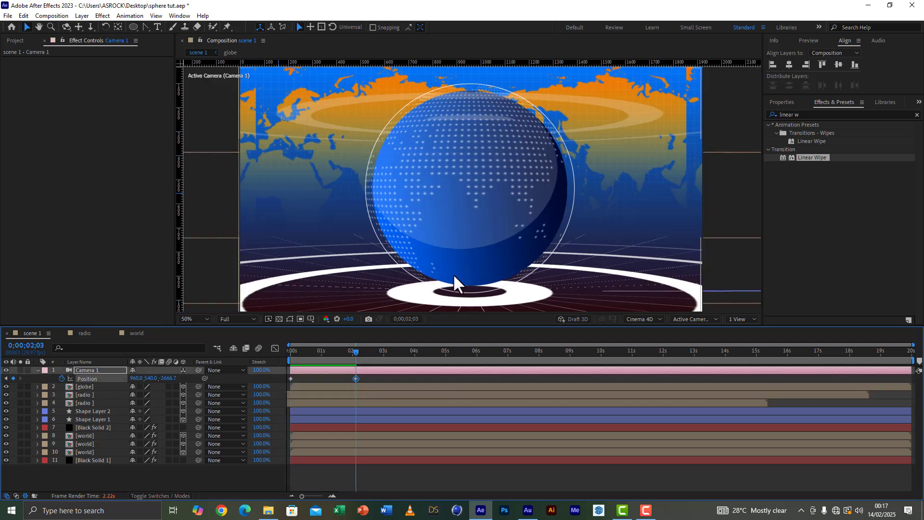
pyautogui.press('c')
pyautogui.moveTo(475, 198); pyautogui.dragTo(483, 145)
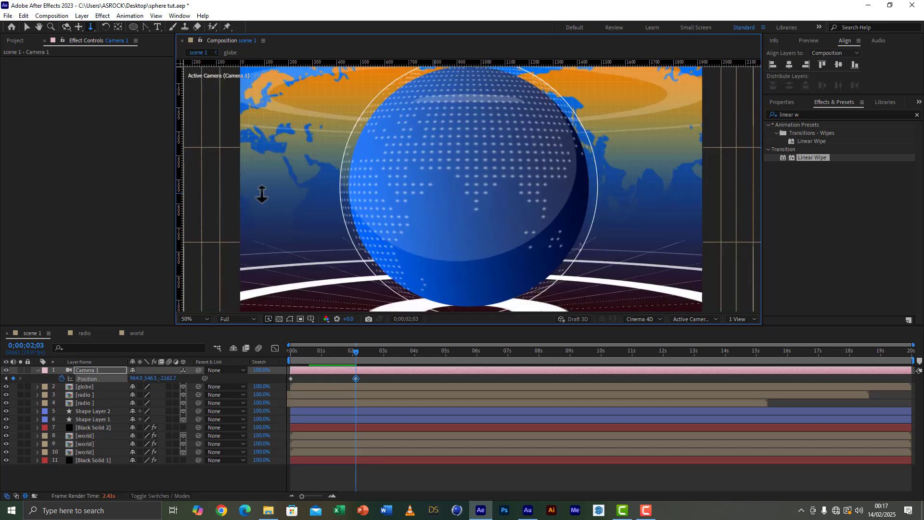
pyautogui.click(8, 15)
pyautogui.click(22, 93)
# Step: At 0;00;01;08, place the thick ring shape layer directly below the globe layer and make it a 2D layer
pyautogui.click(315, 354)
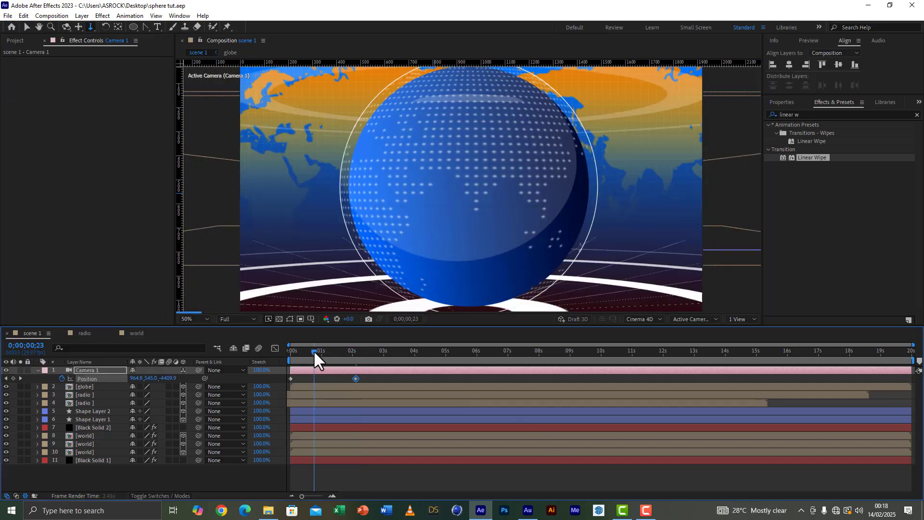
pyautogui.click(94, 411)
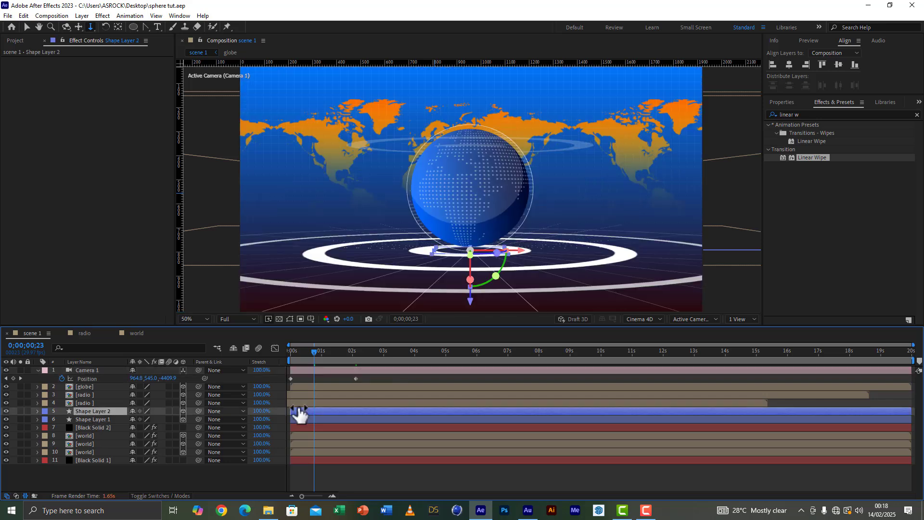
pyautogui.click(303, 353)
pyautogui.click(329, 356)
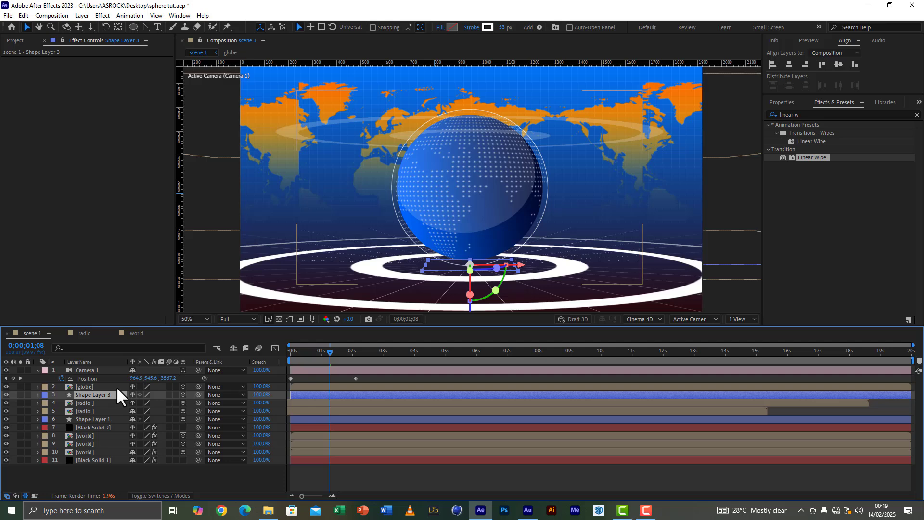
pyautogui.click(181, 393)
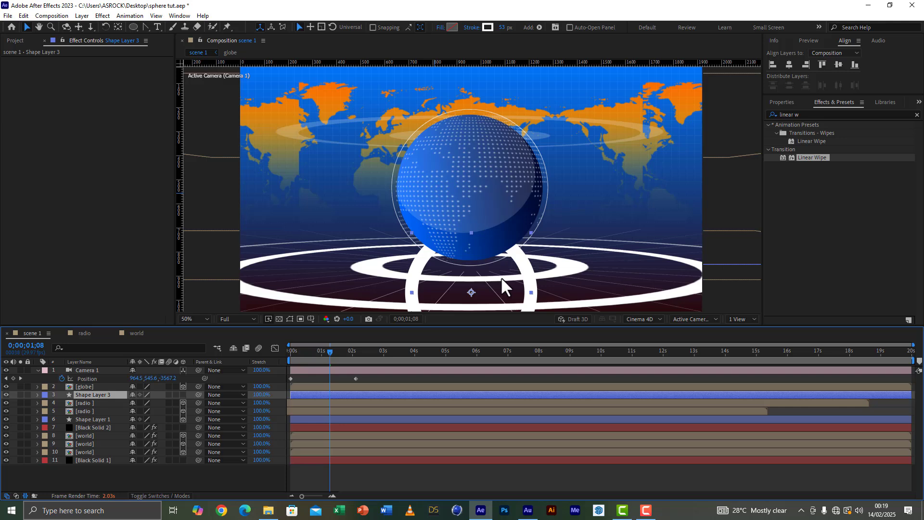
# Step: Make the thick ring shape layer 3D and set its X rotation to 90° so it lies flat
pyautogui.click(183, 395)
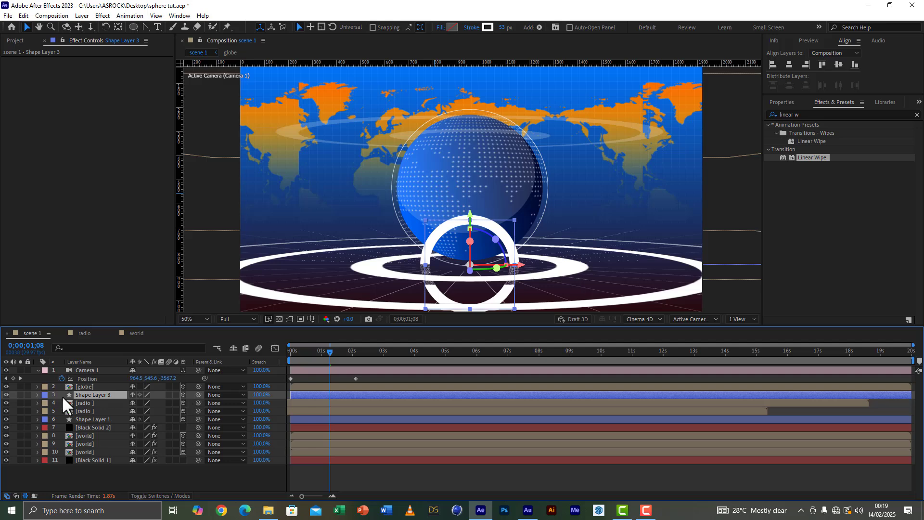
pyautogui.press('r')
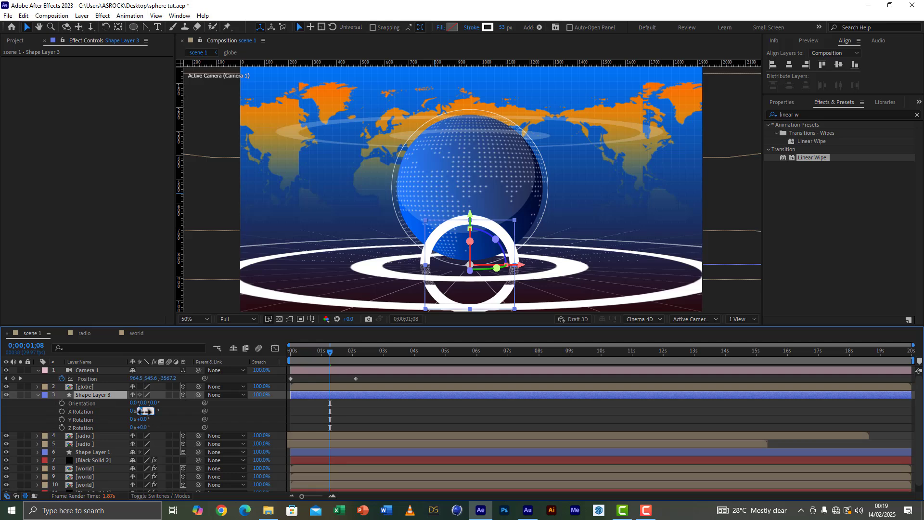
pyautogui.click(169, 410)
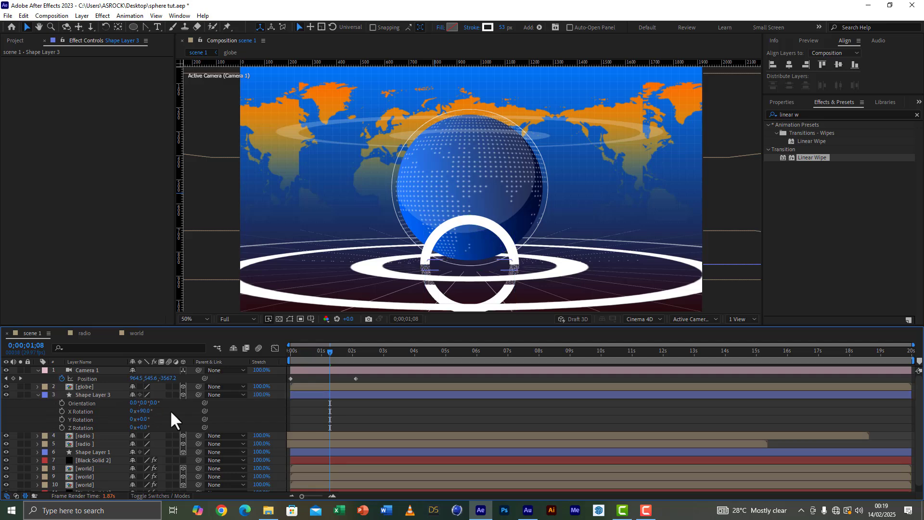
# Step: Lower the flat ring slightly beneath the globe, to about Y 973.4
pyautogui.click(89, 395)
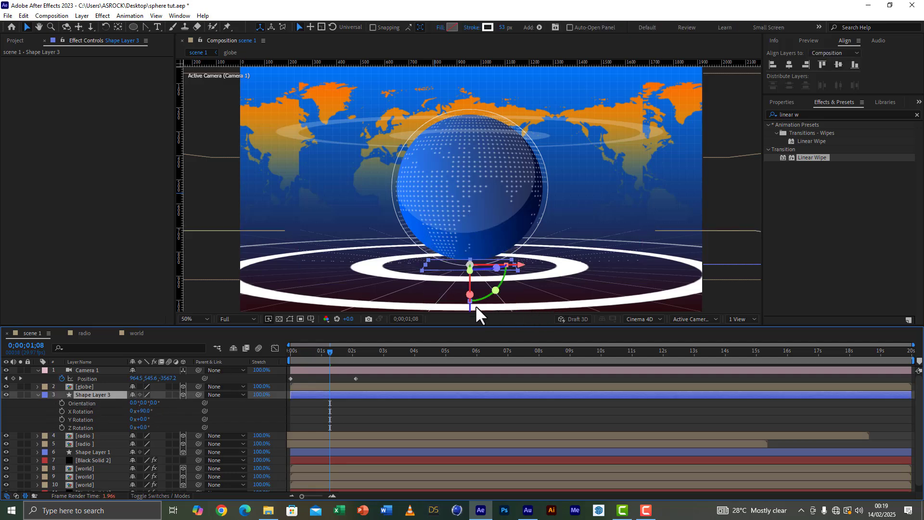
pyautogui.moveTo(470, 311); pyautogui.dragTo(471, 324)
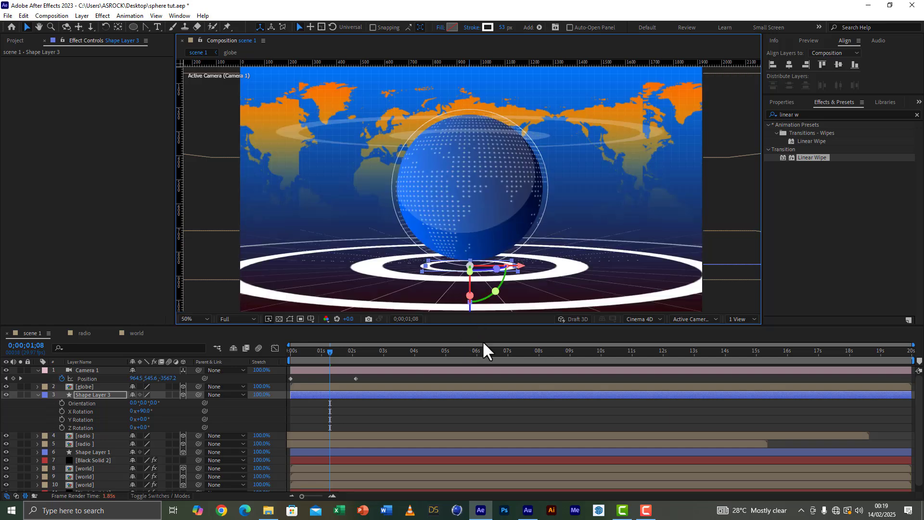
pyautogui.click(39, 412)
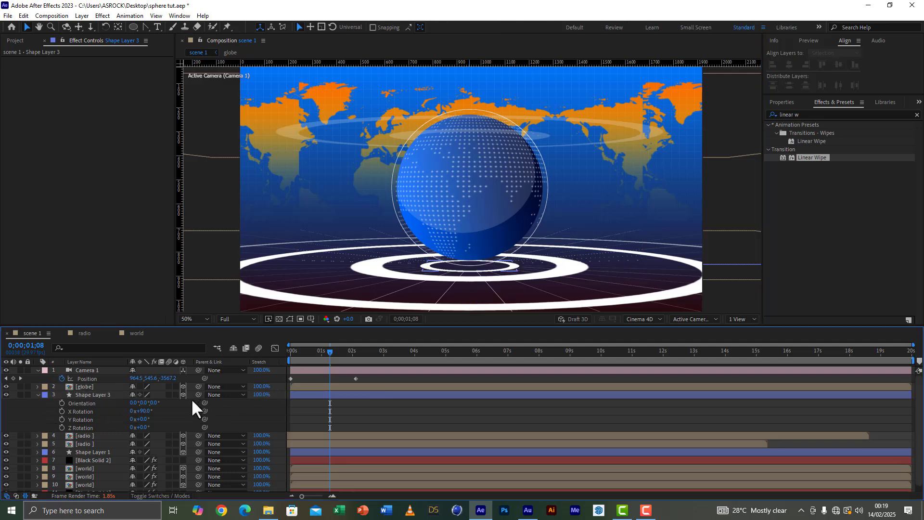
# Step: Duplicate the flat ring layer and scale the lower of the two rings up to about 1001%
pyautogui.click(93, 394)
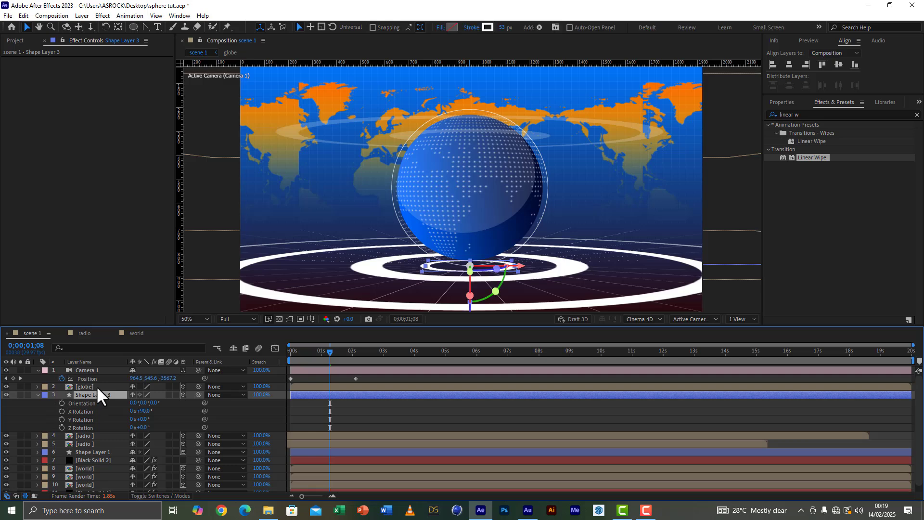
pyautogui.hotkey('ctrl', 'd')
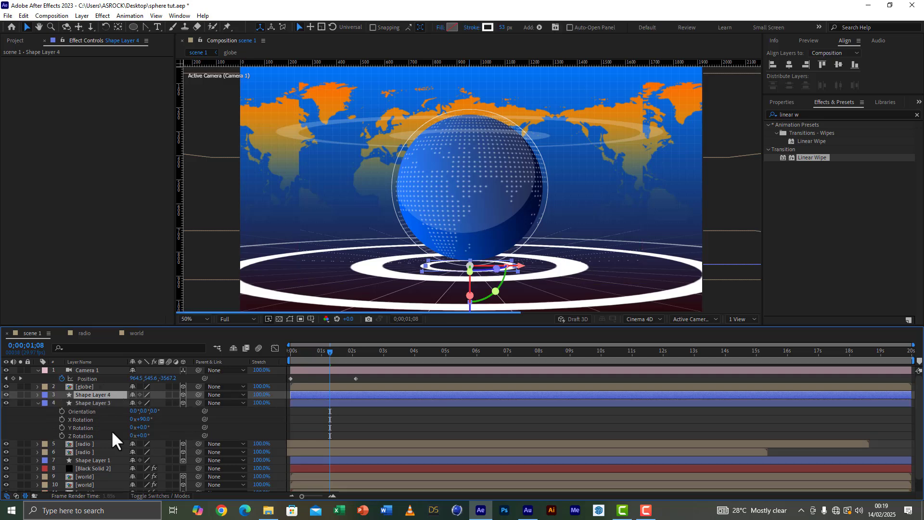
pyautogui.click(97, 404)
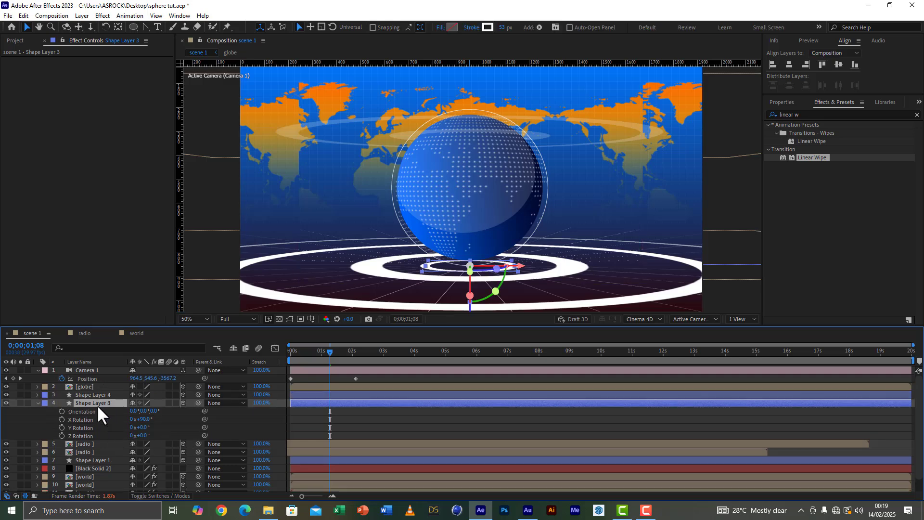
pyautogui.press('s')
pyautogui.moveTo(175, 411)
pyautogui.mouseDown()
pyautogui.moveTo(439, 424)
pyautogui.moveTo(654, 449)
pyautogui.mouseUp()
# Step: Thin the enlarged ring's stroke to 11 px and scale the ring up to 1375%
pyautogui.moveTo(504, 28); pyautogui.dragTo(488, 29)
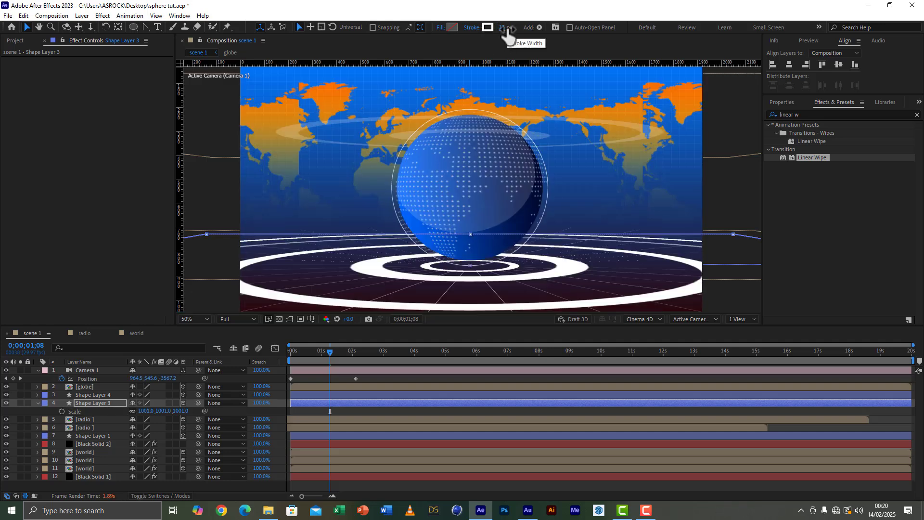
pyautogui.moveTo(181, 411); pyautogui.dragTo(303, 417)
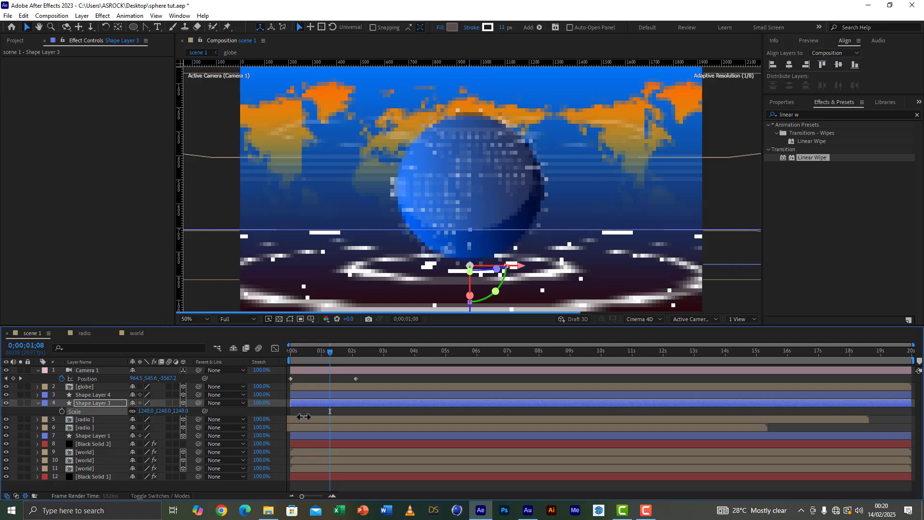
pyautogui.click(33, 411)
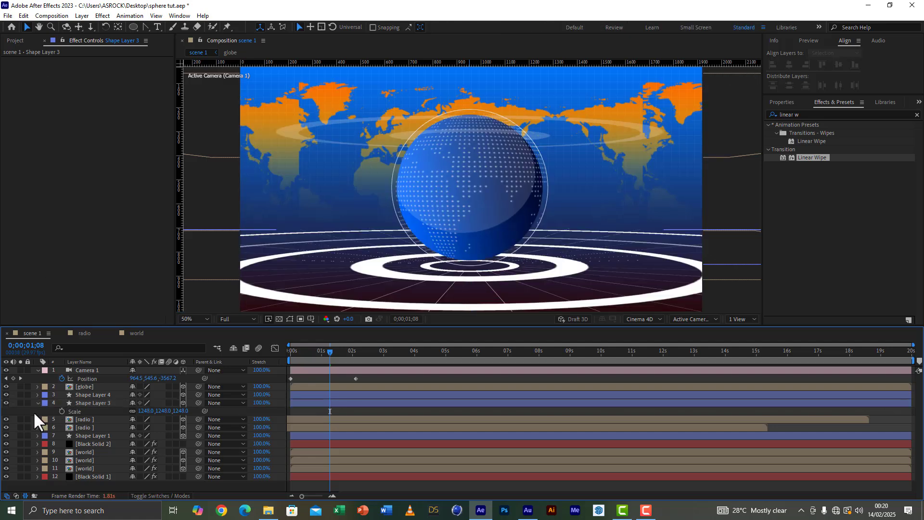
pyautogui.click(103, 402)
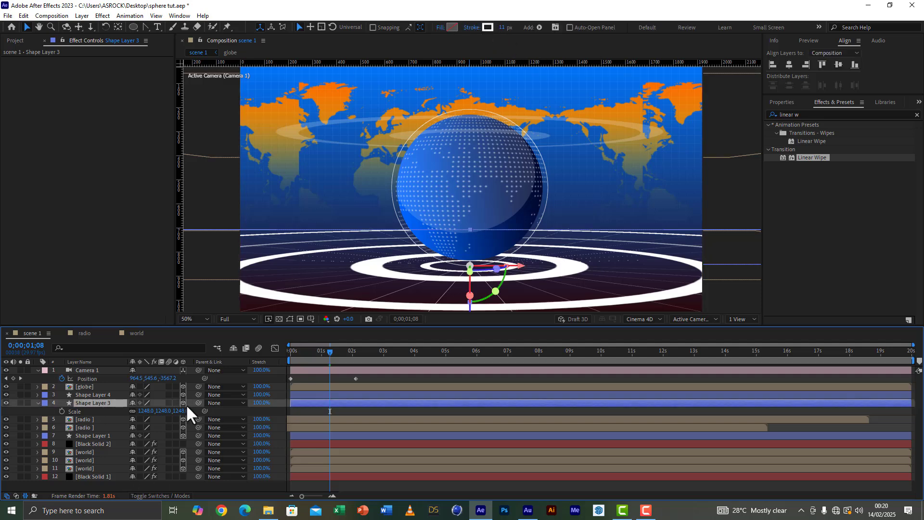
pyautogui.moveTo(187, 407); pyautogui.dragTo(248, 409)
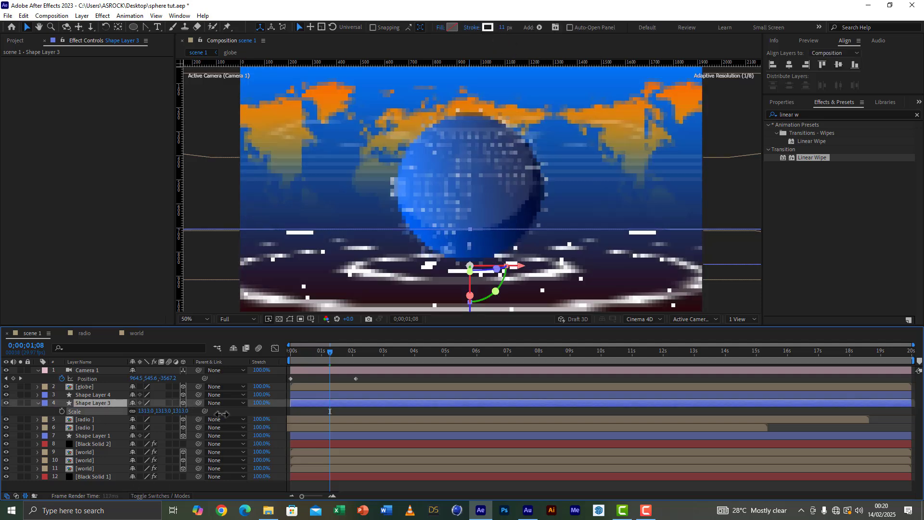
pyautogui.click(22, 412)
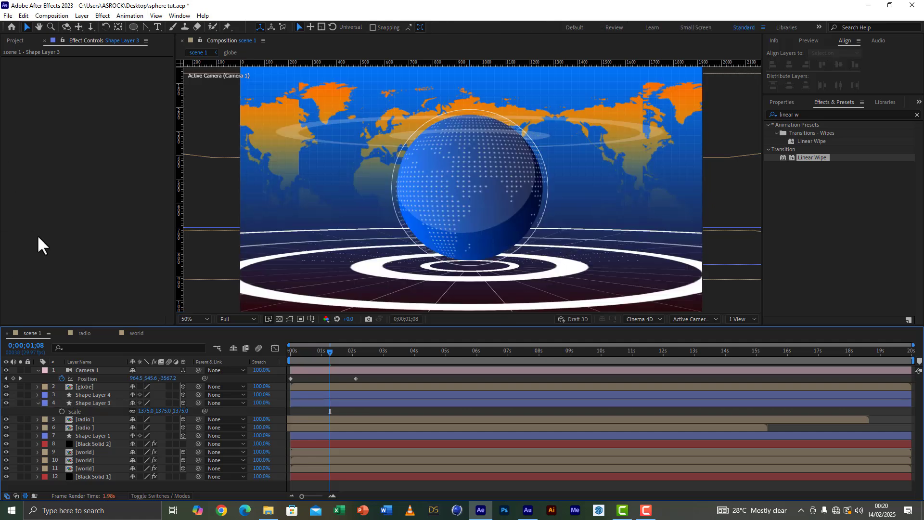
# Step: Set the enlarged ring's stroke width to 8 px and save the project
pyautogui.click(101, 403)
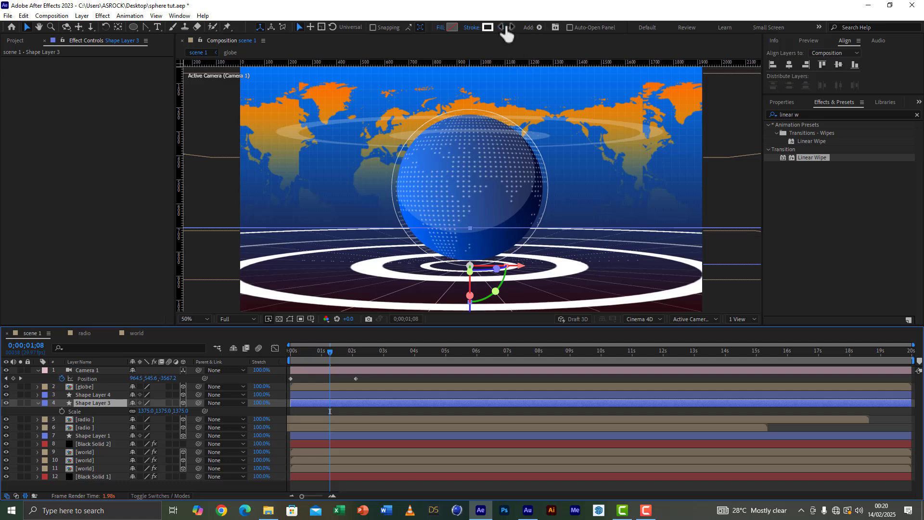
pyautogui.click(504, 27)
pyautogui.write('8')
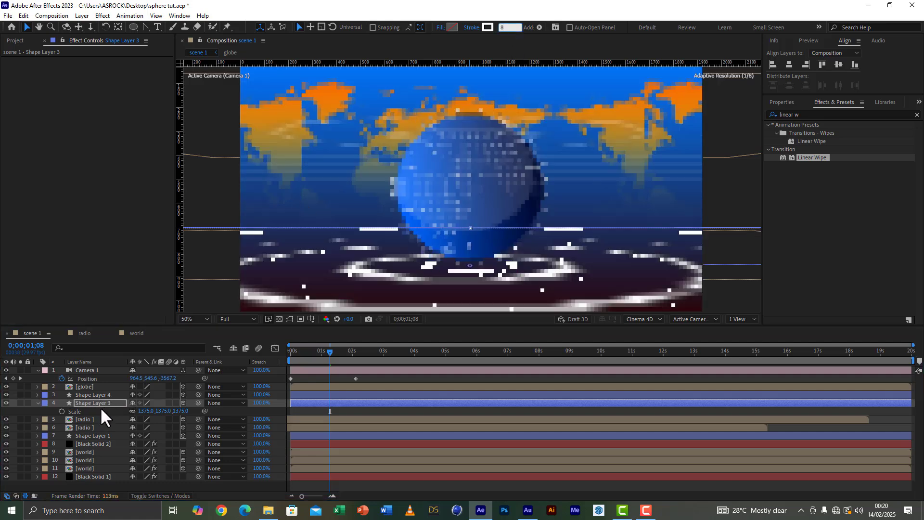
pyautogui.click(113, 403)
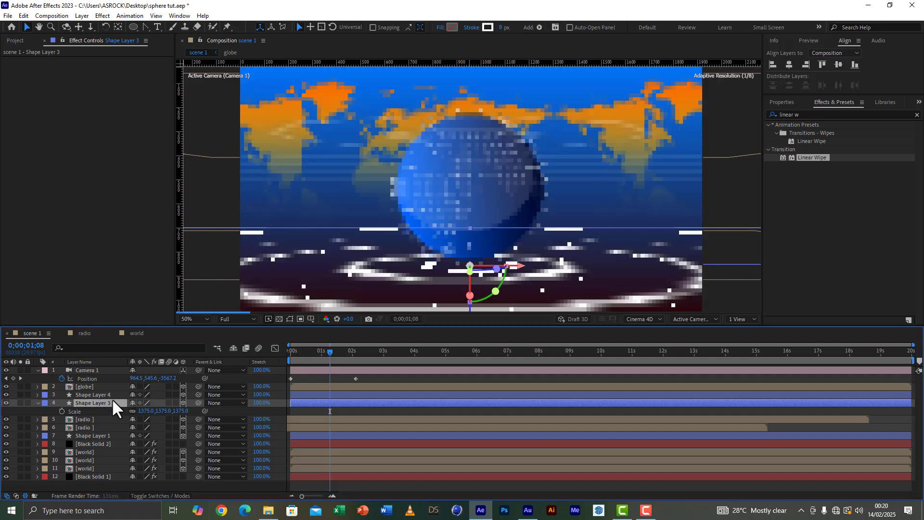
pyautogui.click(8, 16)
pyautogui.click(29, 97)
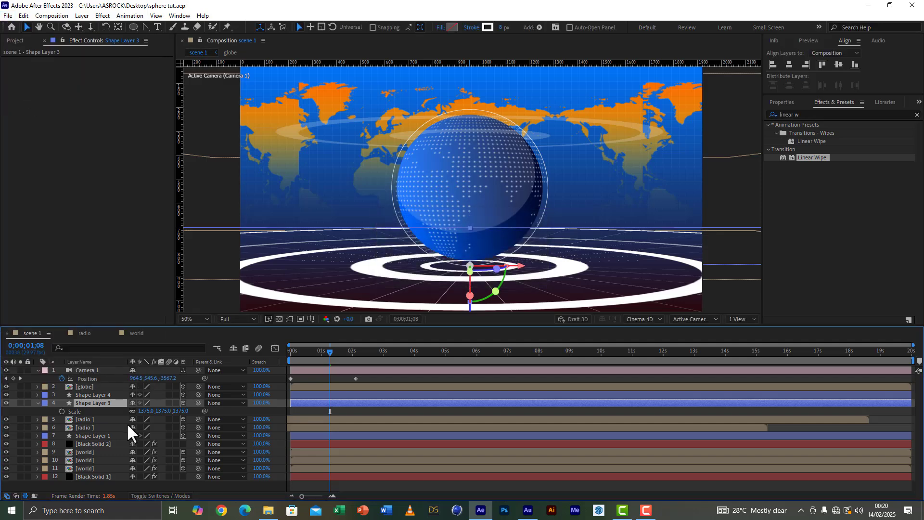
pyautogui.click(28, 407)
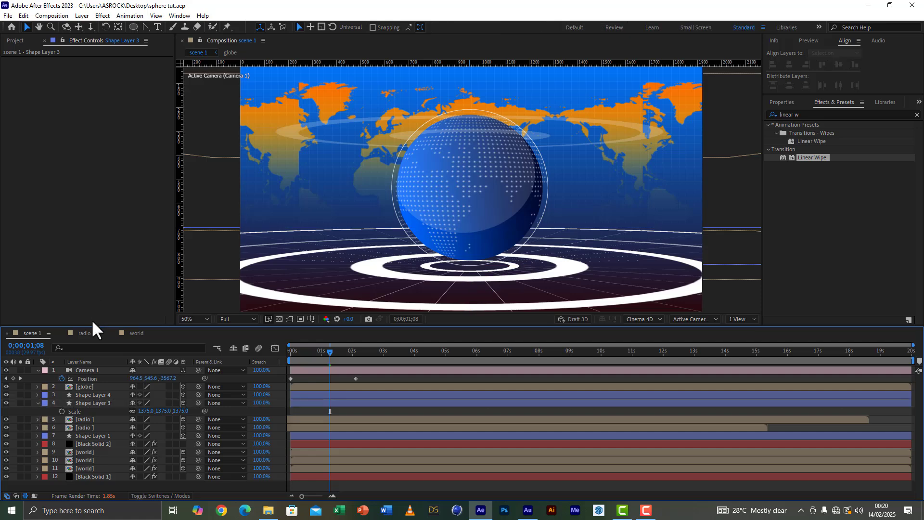
# Step: Duplicate the scene 1 composition, open the copy and collapse its expanded camera and ring layer properties
pyautogui.click(15, 40)
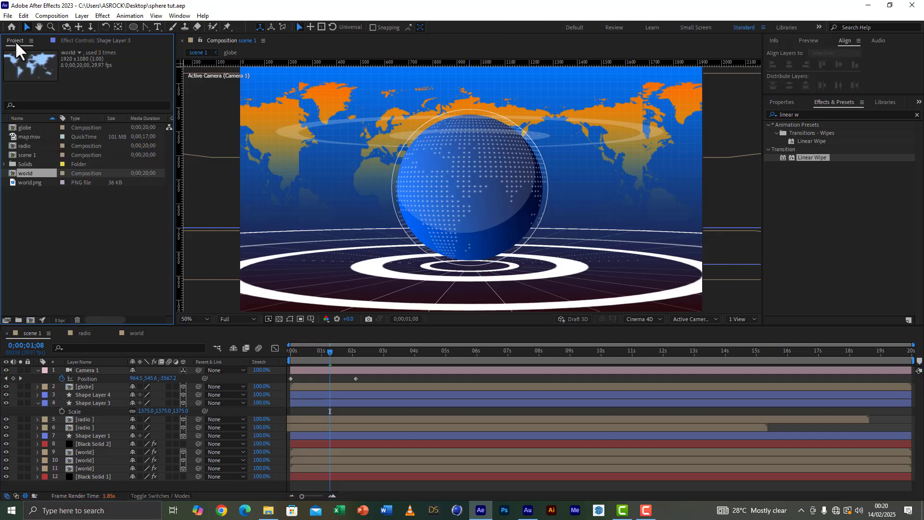
pyautogui.click(27, 154)
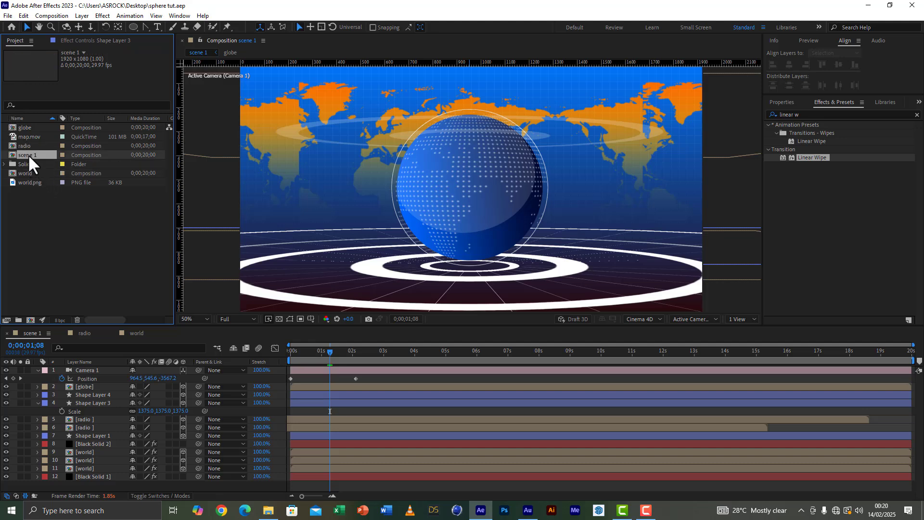
pyautogui.hotkey('ctrl', 'd')
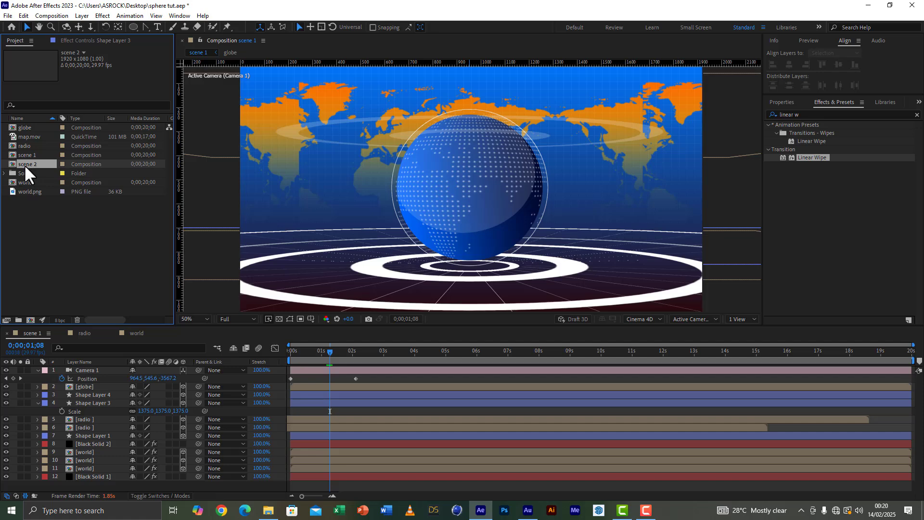
pyautogui.doubleClick(25, 166)
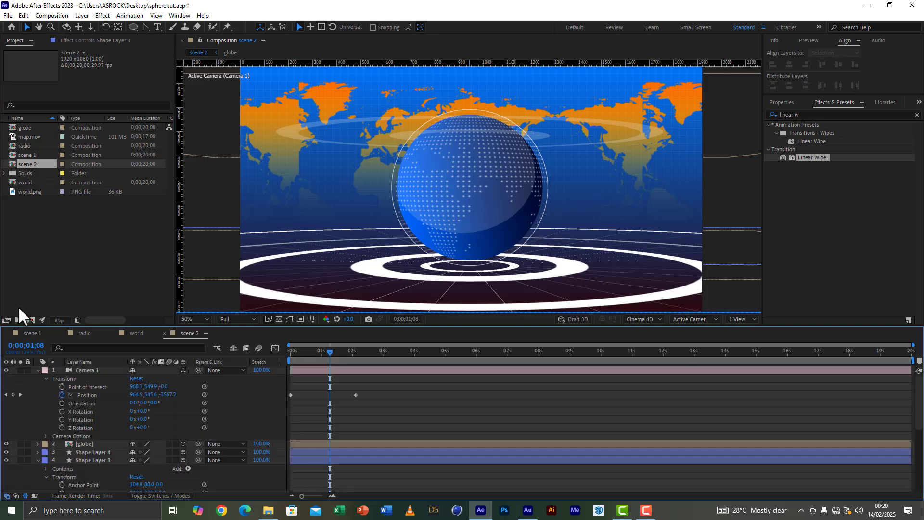
pyautogui.click(38, 370)
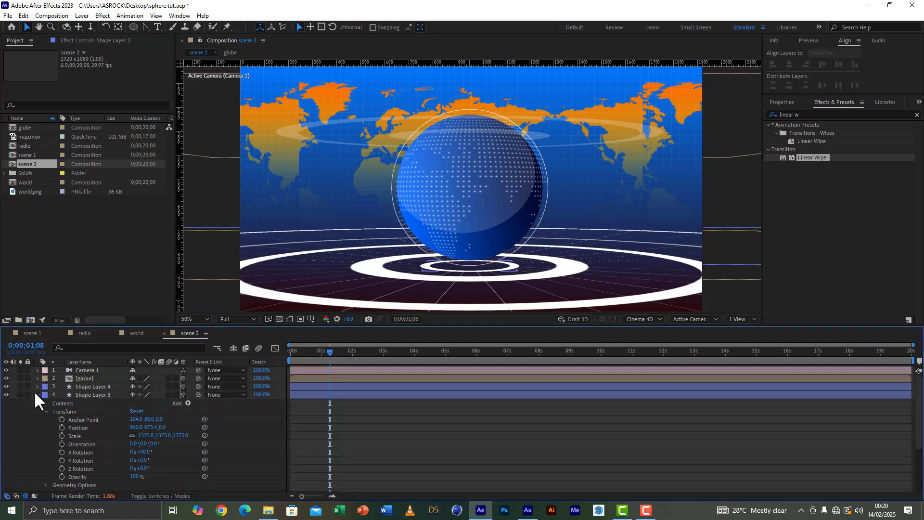
pyautogui.click(38, 395)
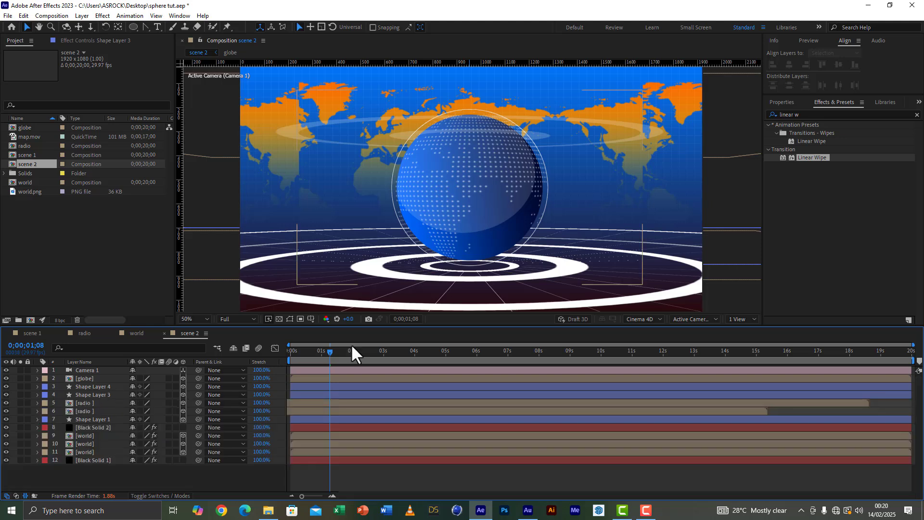
# Step: In scene 2, remove the camera's position keyframes at 0;00;02;18 so it keeps the close-up position
pyautogui.click(333, 369)
pyautogui.press('u')
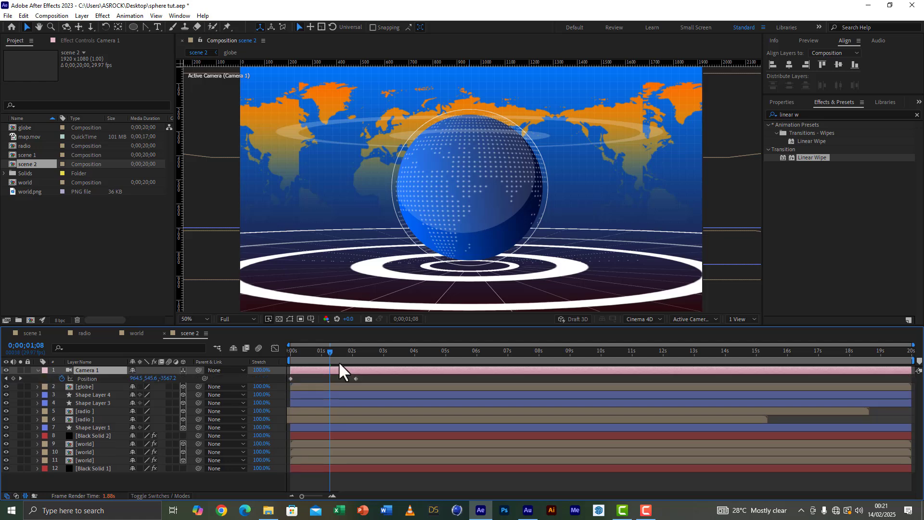
pyautogui.click(371, 352)
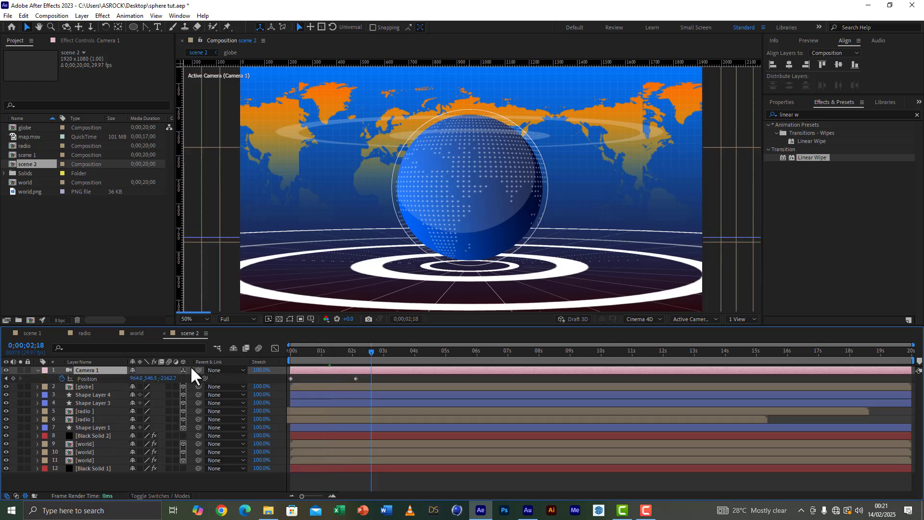
pyautogui.click(62, 378)
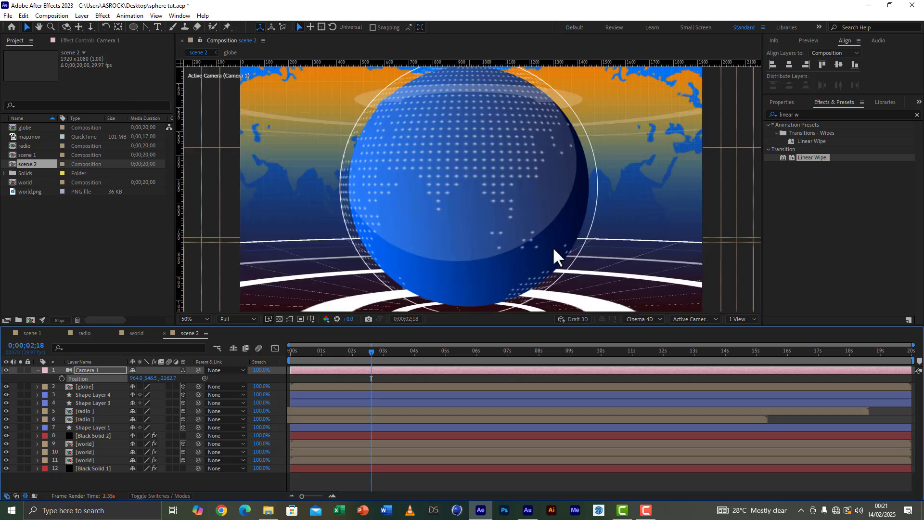
# Step: Pan the camera so the globe sits on the left side of the frame, at about X 1278.9, Y 515.5
pyautogui.press('c')
pyautogui.press('c')
pyautogui.moveTo(537, 188); pyautogui.dragTo(446, 201)
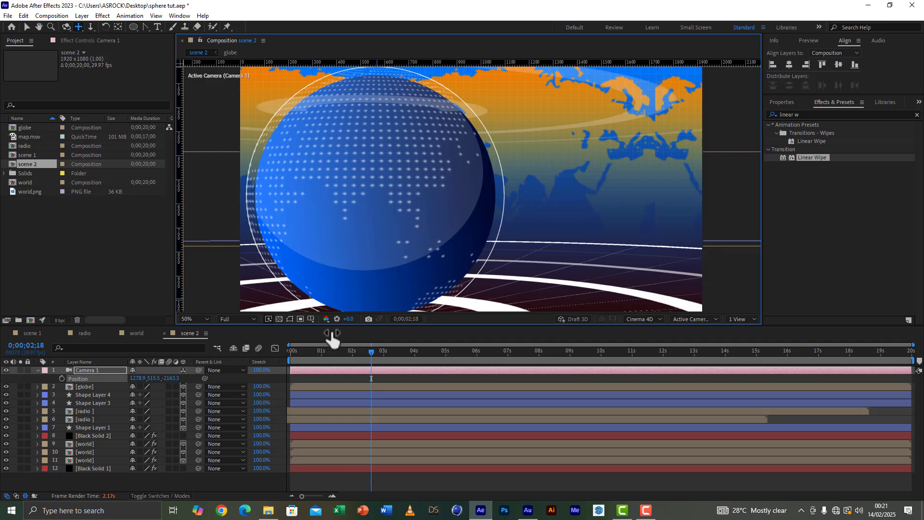
# Step: Reduce the preview resolution to Half and dolly the camera back to about Z -2374.2
pyautogui.click(227, 318)
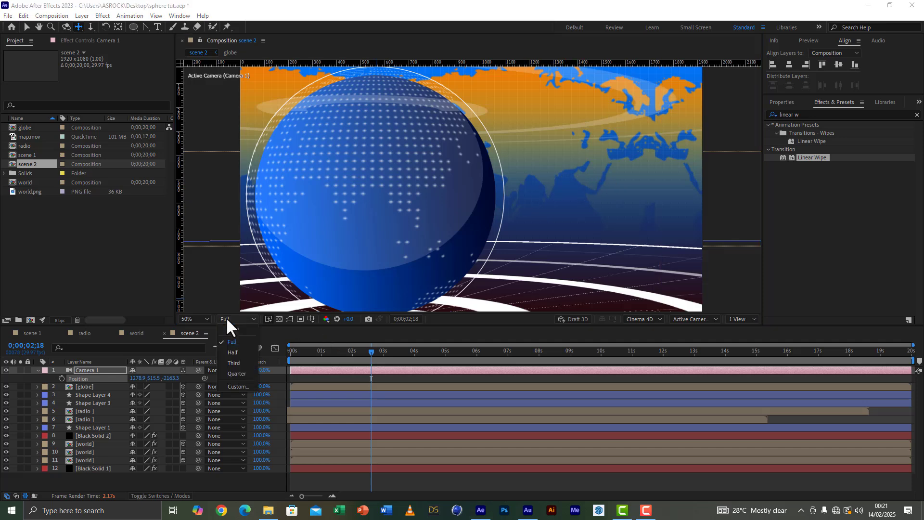
pyautogui.click(229, 353)
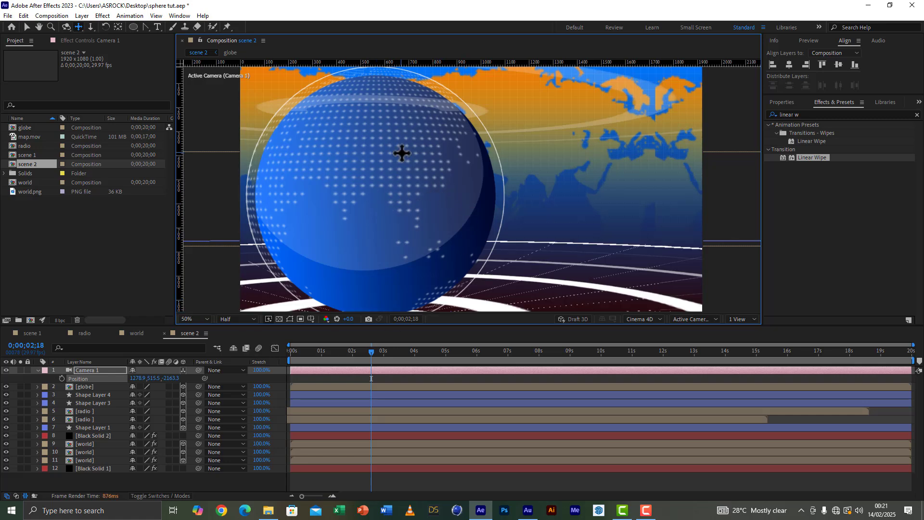
pyautogui.press('c')
pyautogui.moveTo(398, 165); pyautogui.dragTo(398, 181)
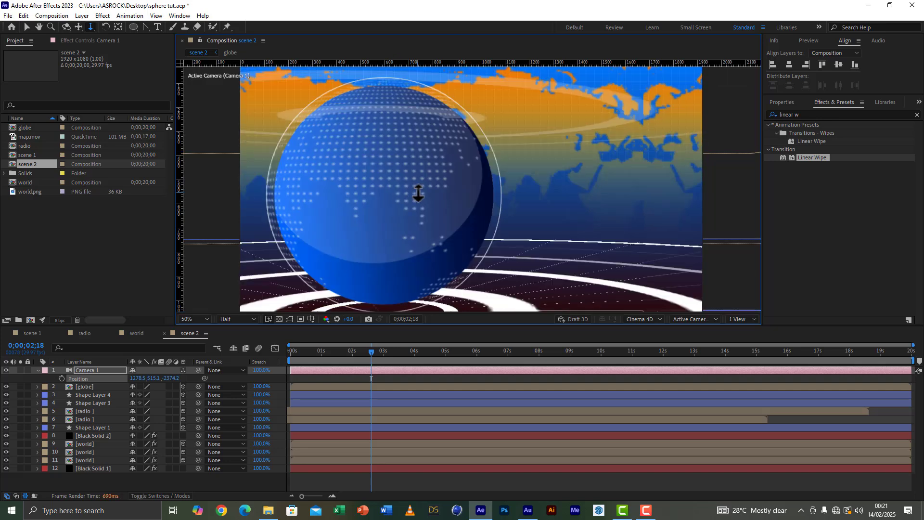
# Step: Pan the camera slightly further to shift the globe up and left, at about X 1310.5, Y 538.5
pyautogui.press('c')
pyautogui.press('c')
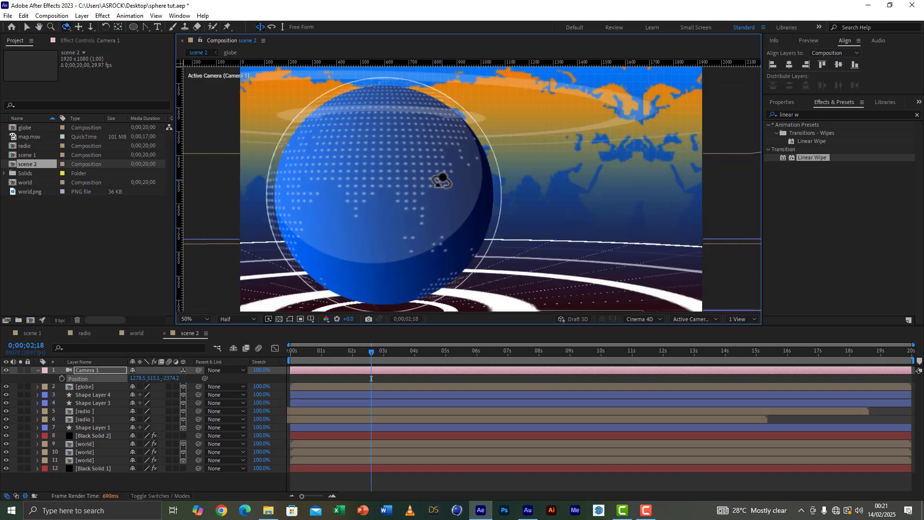
pyautogui.moveTo(455, 174); pyautogui.dragTo(448, 167)
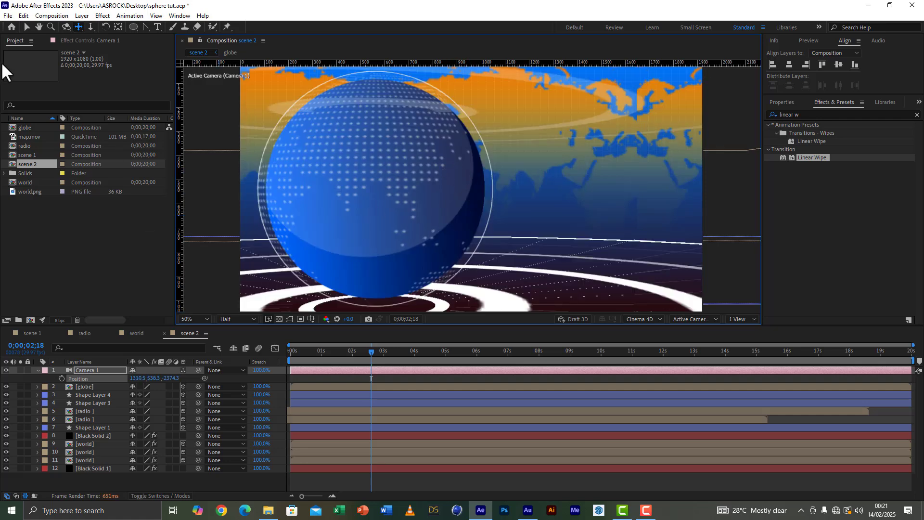
# Step: Save the project and duplicate the scene 1 composition to start a third scene
pyautogui.click(8, 16)
pyautogui.click(26, 95)
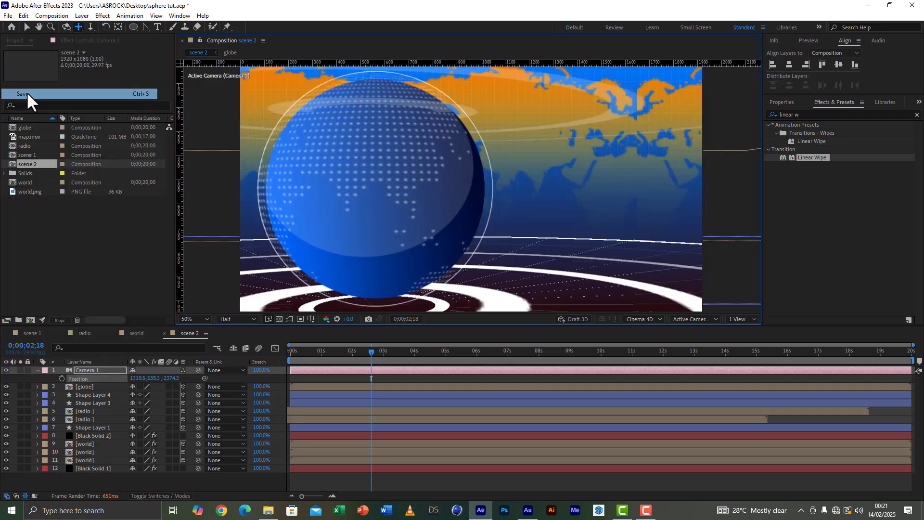
pyautogui.click(37, 156)
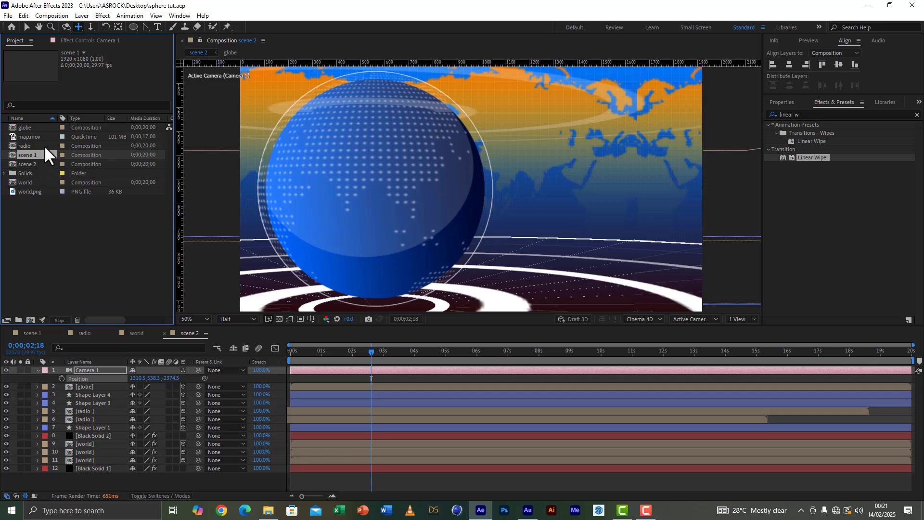
pyautogui.hotkey('ctrl', 'd')
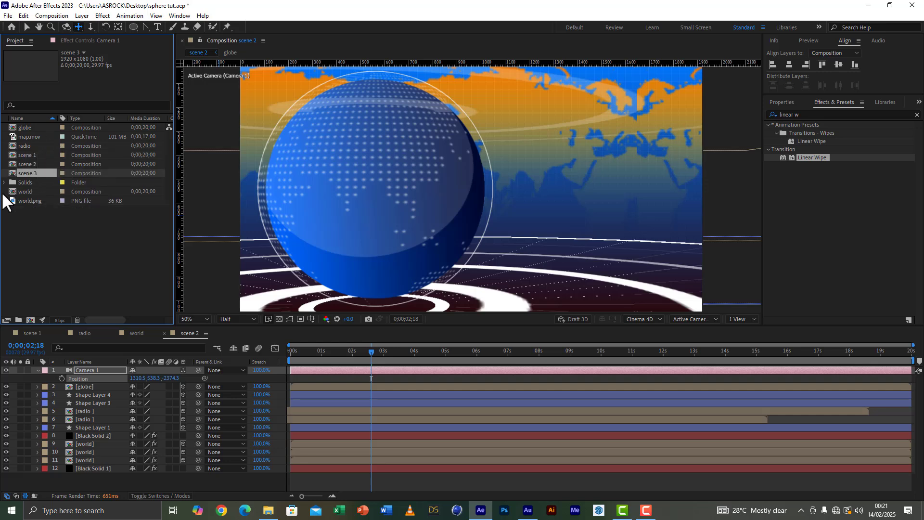
# Step: Open the scene 3 composition and collapse the expanded properties of Camera 1 and Shape Layer 3
pyautogui.doubleClick(24, 173)
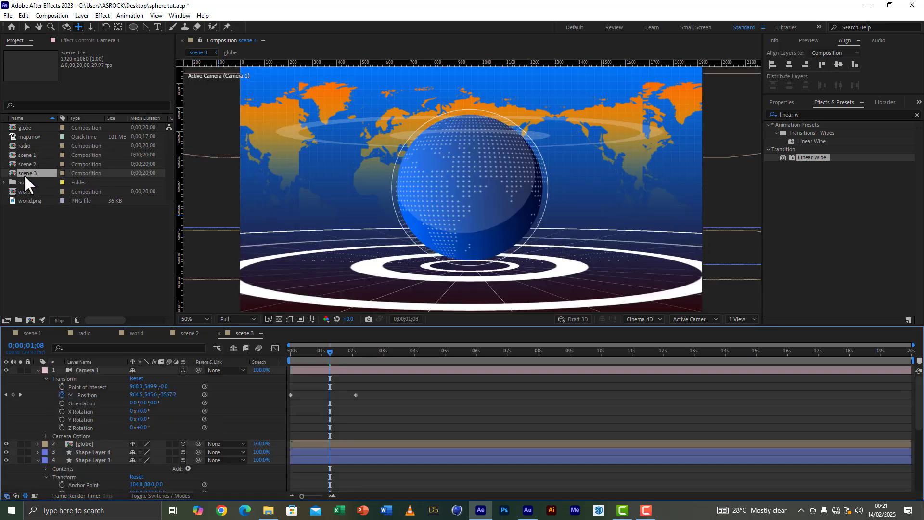
pyautogui.click(38, 370)
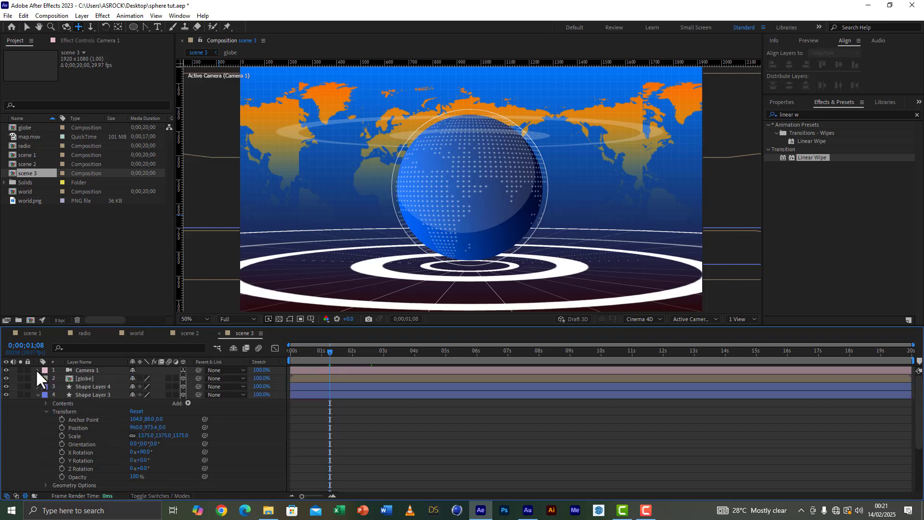
pyautogui.click(38, 394)
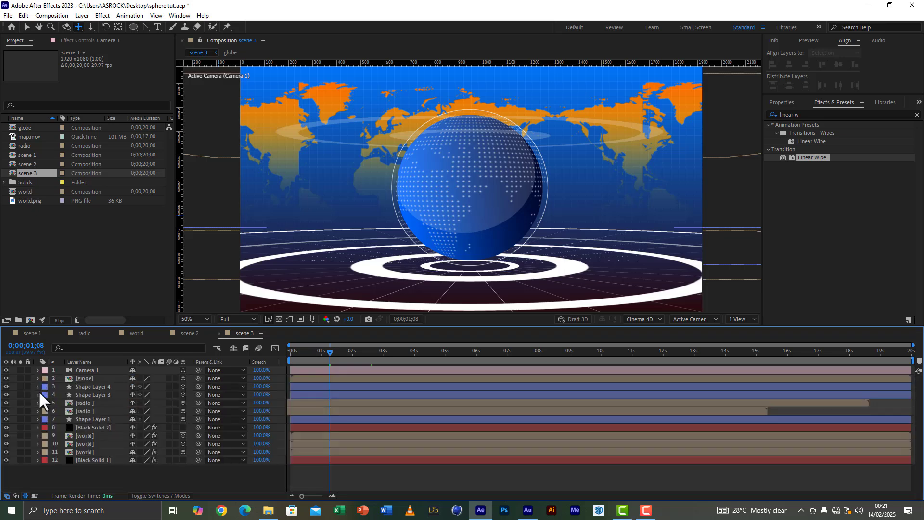
# Step: Remove Camera 1's position keyframes at 0;00;01;08 in scene 3 so the camera holds that position, and save the project
pyautogui.click(93, 369)
pyautogui.press('p')
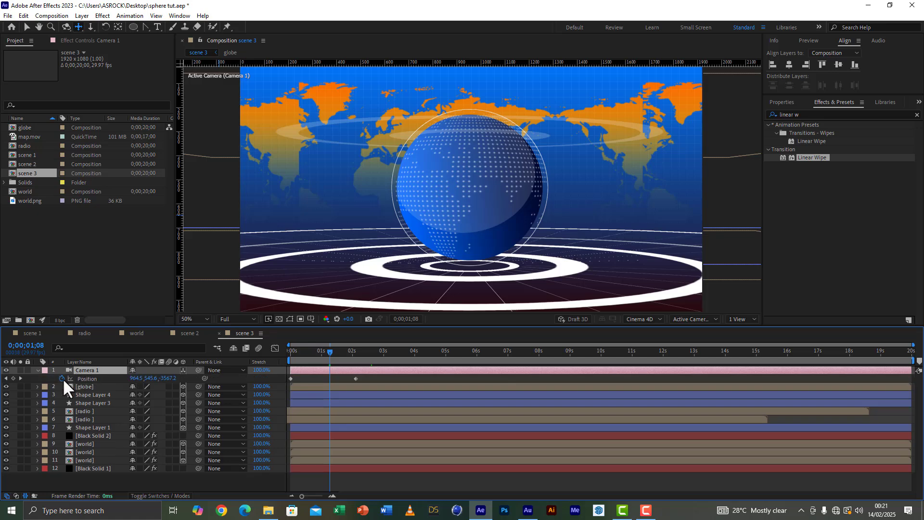
pyautogui.click(62, 378)
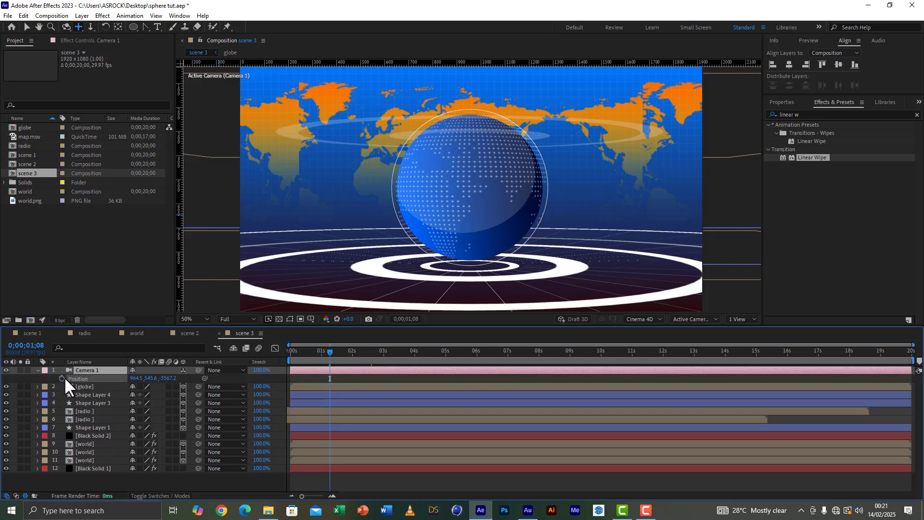
pyautogui.click(9, 16)
pyautogui.click(27, 94)
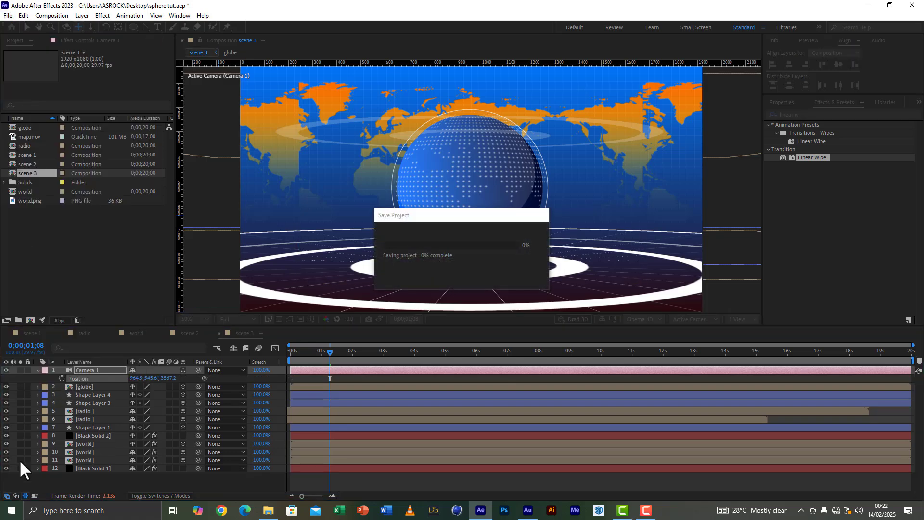
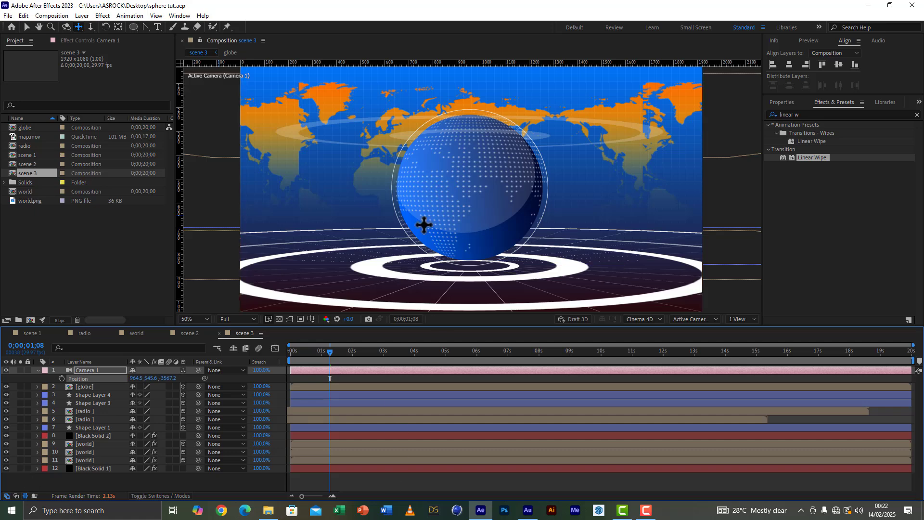
# Step: Switch to the Selection tool and create a new 1920x1080 composition named ring with a 20-second duration
pyautogui.click(27, 27)
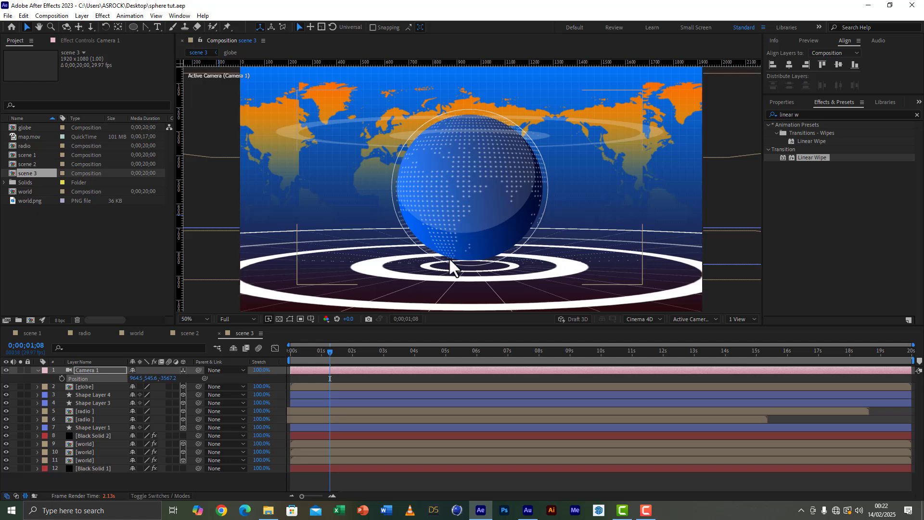
pyautogui.click(30, 321)
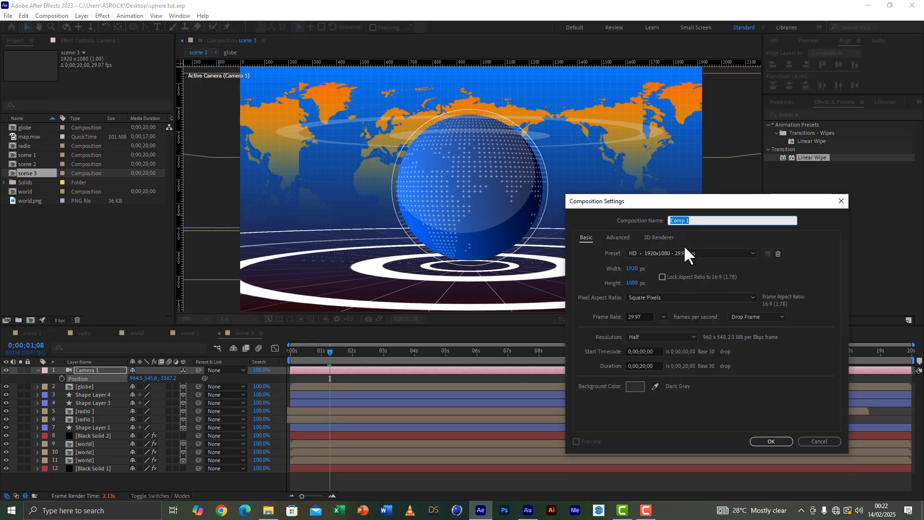
pyautogui.write('ring')
pyautogui.click(766, 440)
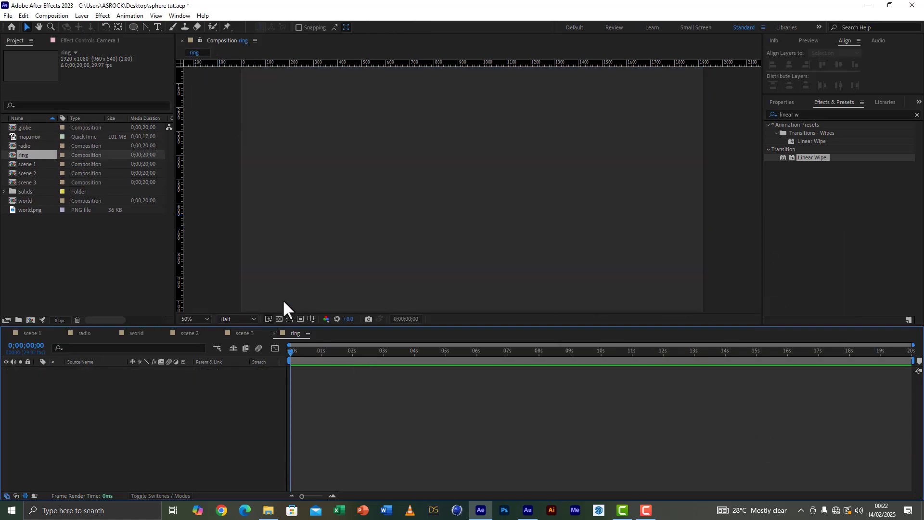
# Step: Create another 1920x1080, 20-second composition named picture
pyautogui.click(29, 321)
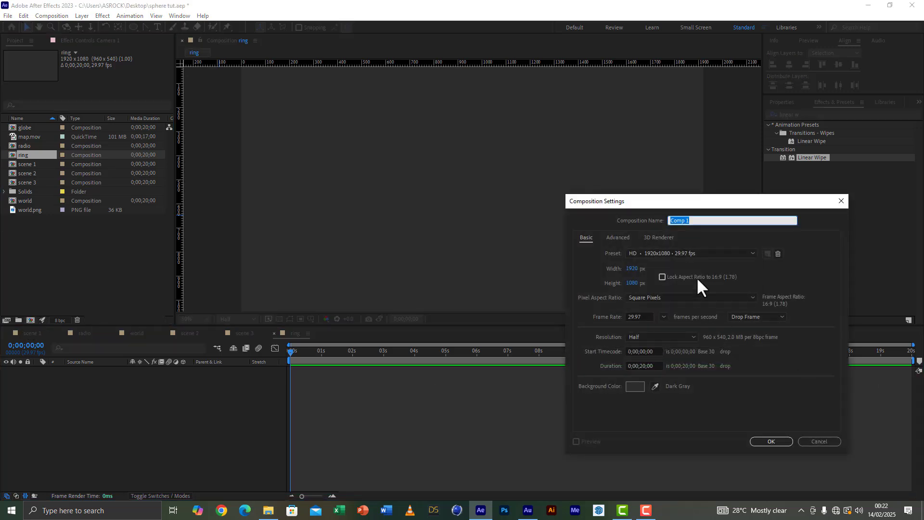
pyautogui.write('picture')
pyautogui.click(768, 441)
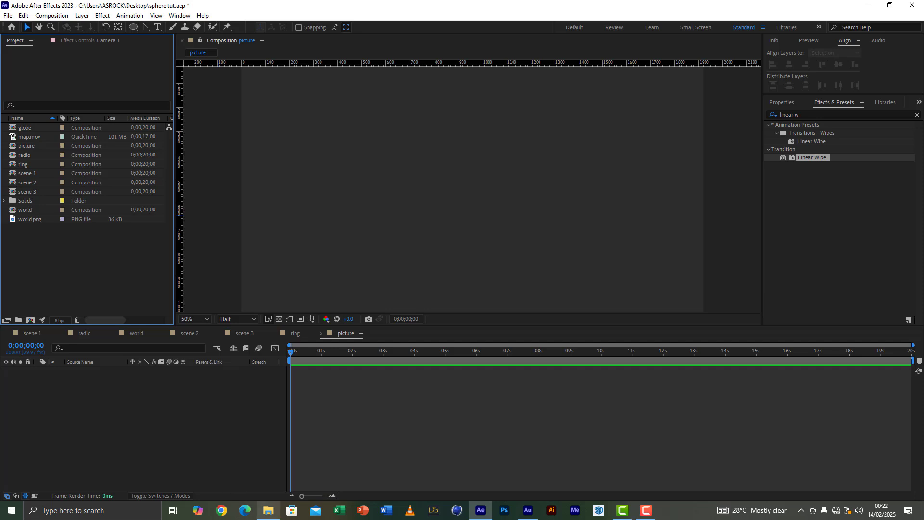
# Step: Import the first four images, including gfd, from the news tutorial pictures folder into the project
pyautogui.click(269, 511)
pyautogui.doubleClick(291, 215)
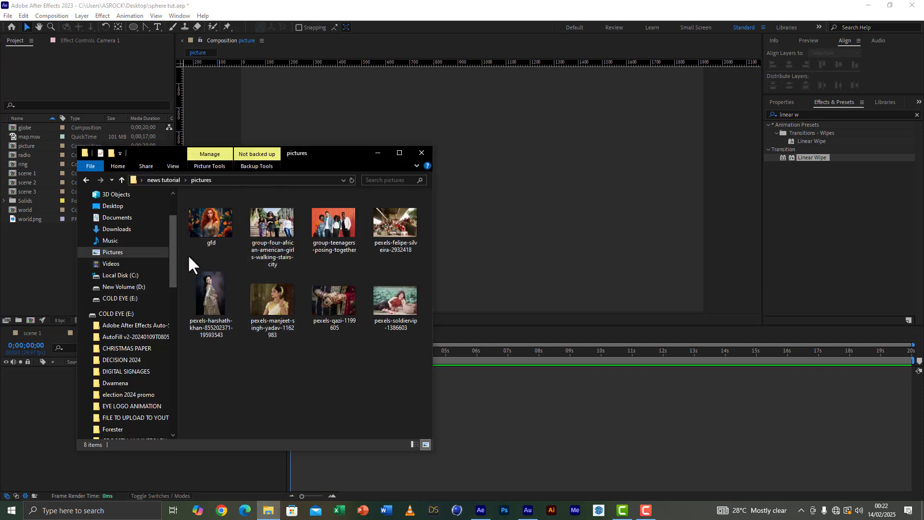
pyautogui.moveTo(187, 247); pyautogui.dragTo(388, 230)
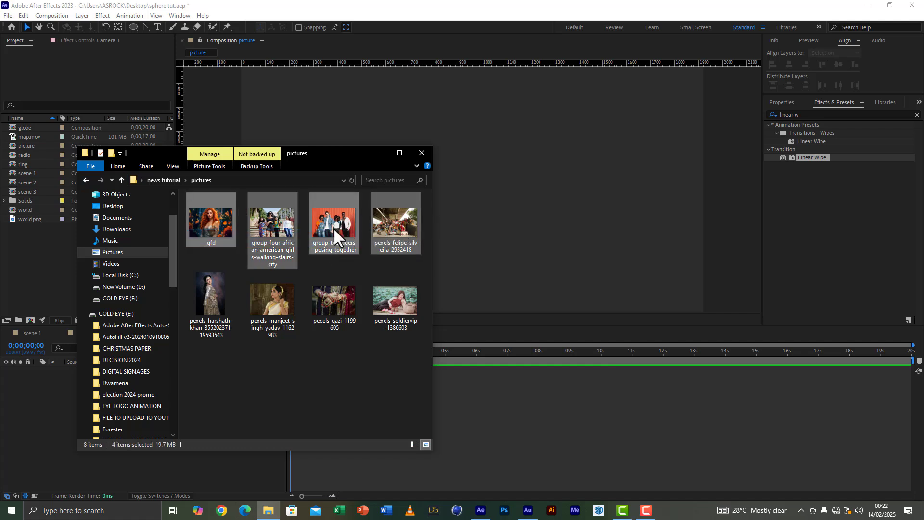
pyautogui.moveTo(255, 231); pyautogui.dragTo(32, 282)
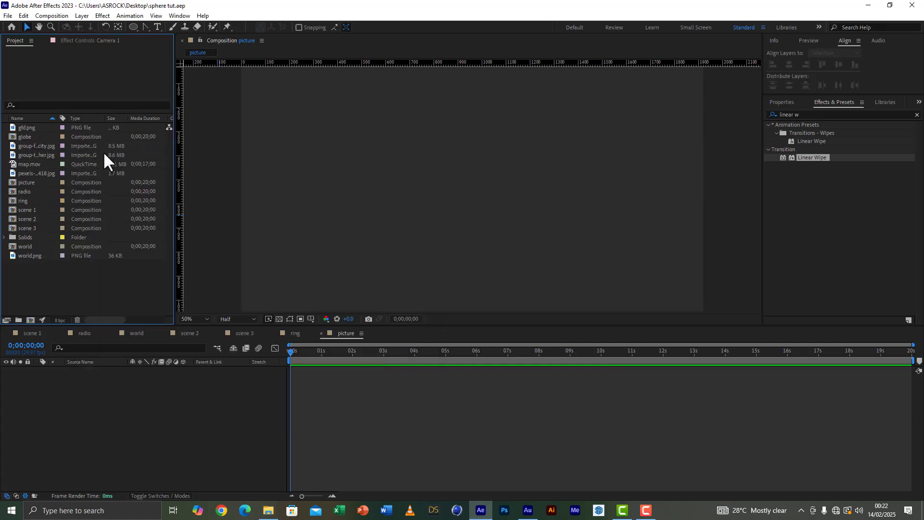
# Step: Draw an unfilled rounded rectangle with a white stroke just inside the frame edges of the picture composition
pyautogui.click(134, 27)
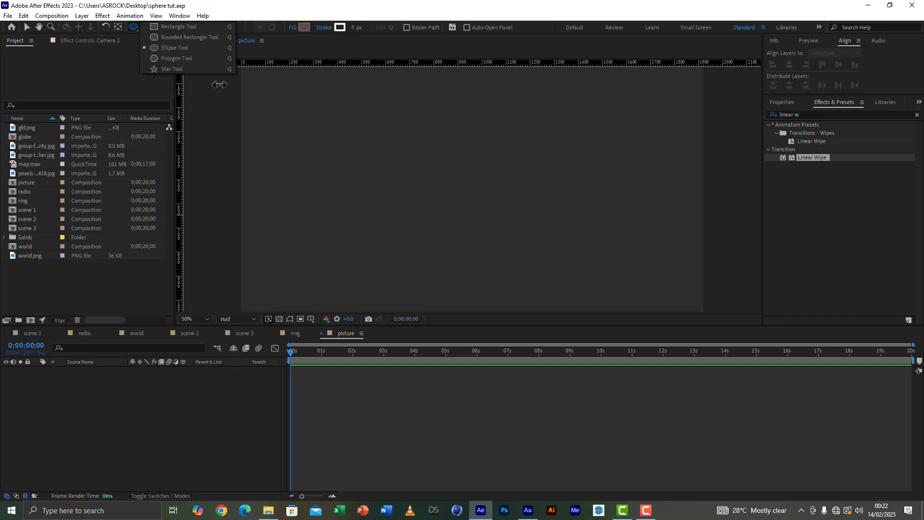
pyautogui.click(188, 37)
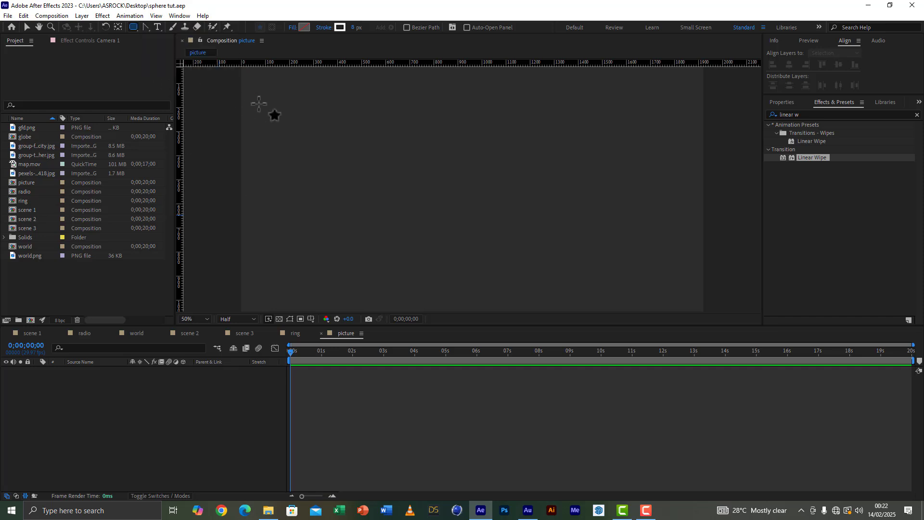
pyautogui.click(201, 319)
pyautogui.click(212, 330)
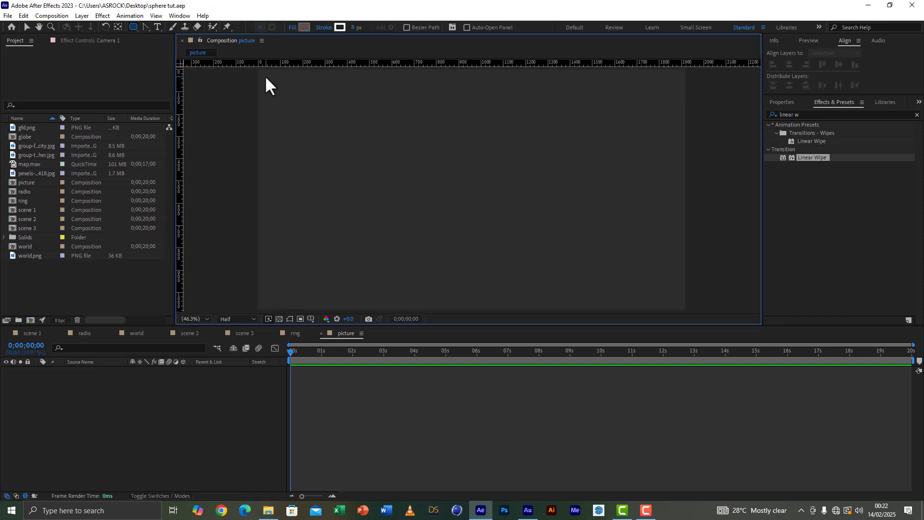
pyautogui.moveTo(265, 77); pyautogui.dragTo(675, 303)
pyautogui.click(101, 414)
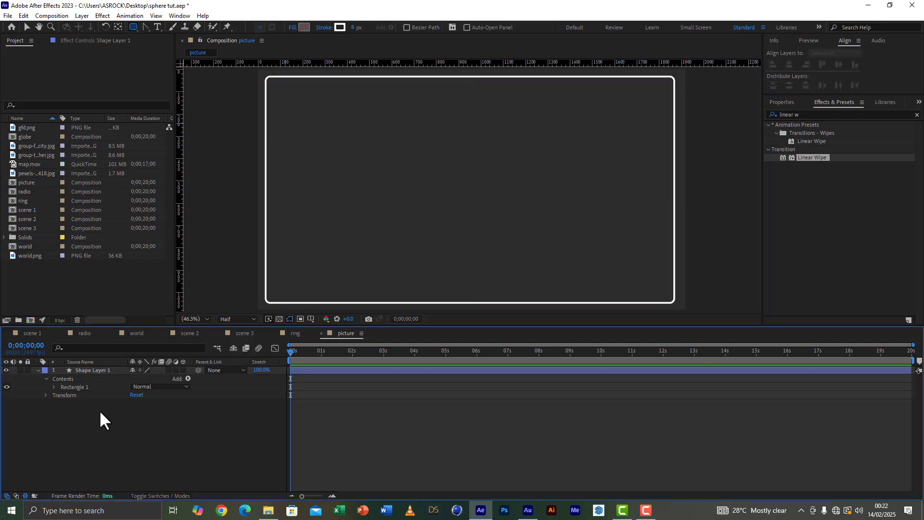
# Step: Draw a slightly smaller rounded rectangle inside the first and move its layer below Shape Layer 1
pyautogui.moveTo(276, 85); pyautogui.dragTo(665, 293)
pyautogui.click(30, 23)
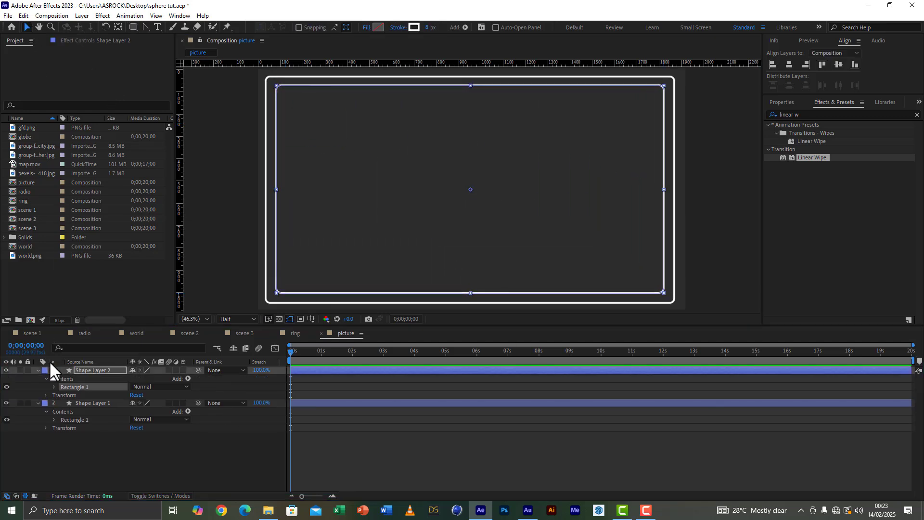
pyautogui.moveTo(85, 372); pyautogui.dragTo(89, 448)
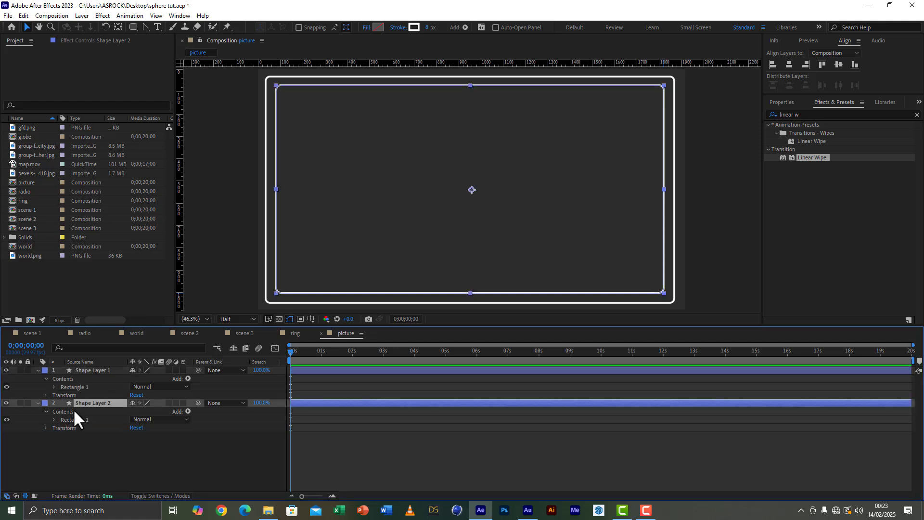
pyautogui.click(39, 369)
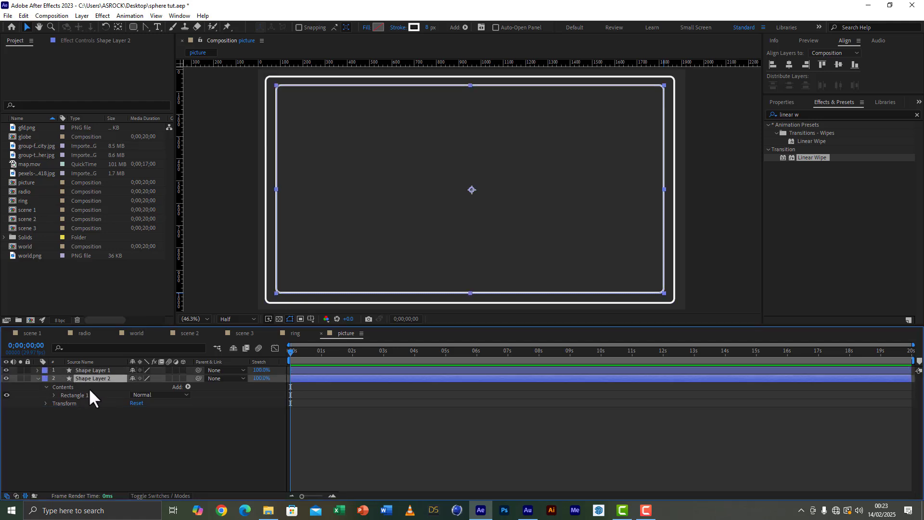
# Step: Fill the inner rounded rectangle on Shape Layer 2 with solid white
pyautogui.click(379, 27)
pyautogui.moveTo(64, 335); pyautogui.dragTo(1, 273)
pyautogui.click(253, 302)
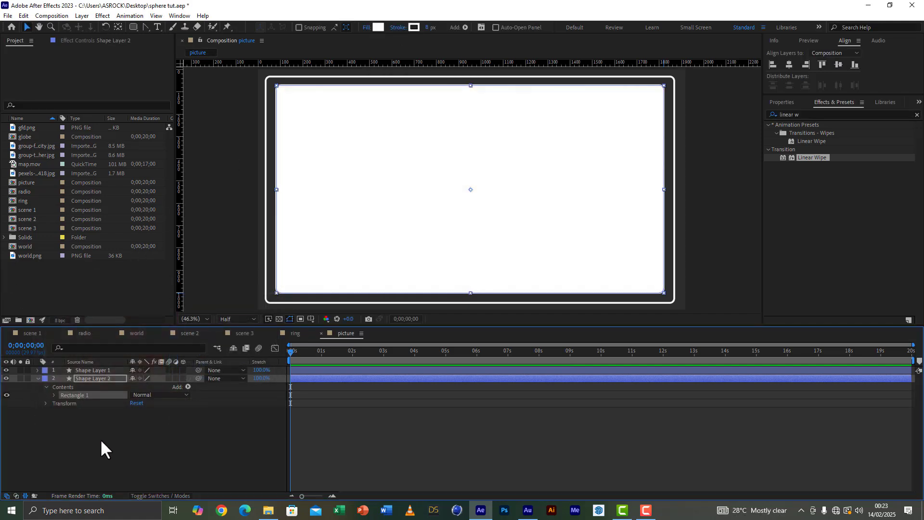
pyautogui.click(100, 439)
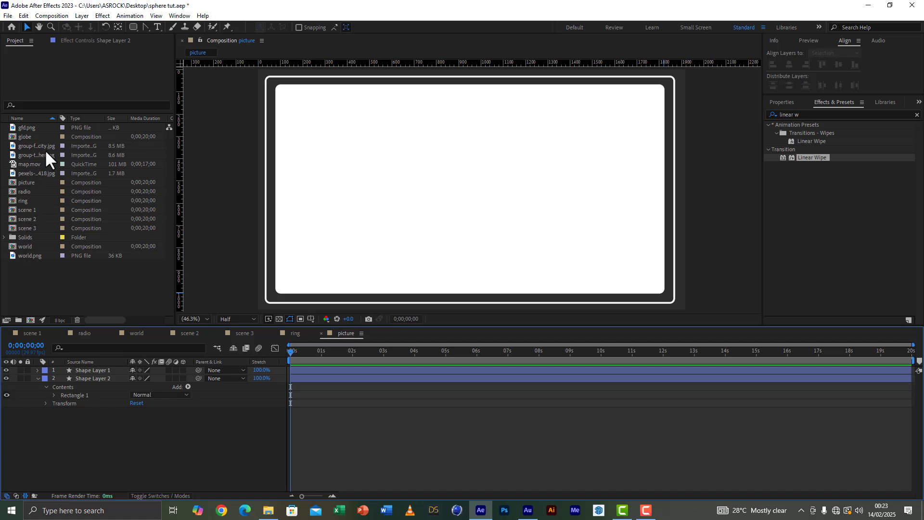
# Step: Add gfd.png beneath the shape layers and scale it to 207%
pyautogui.click(28, 127)
pyautogui.moveTo(28, 127); pyautogui.dragTo(89, 454)
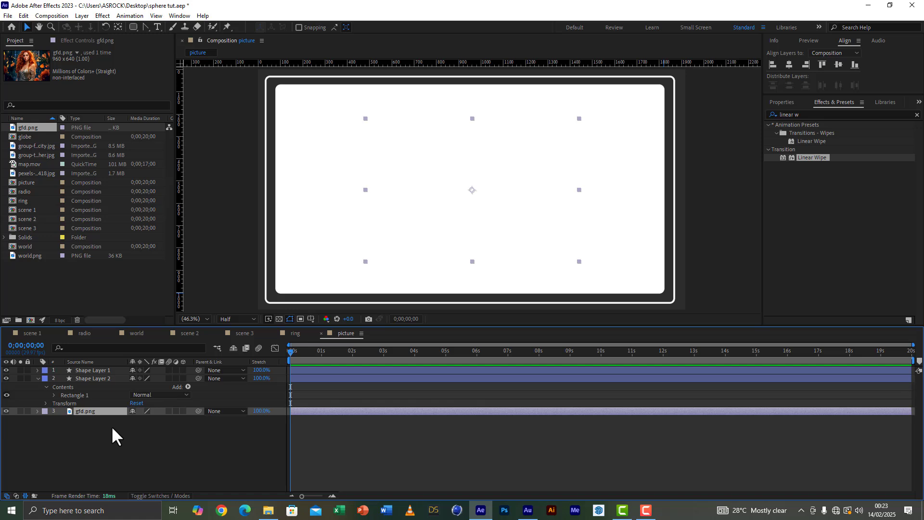
pyautogui.press('s')
pyautogui.moveTo(143, 419); pyautogui.dragTo(222, 427)
# Step: Set Shape Layer 2's blending mode to Stencil Alpha so the picture is cropped to the inner rounded rectangle
pyautogui.click(90, 380)
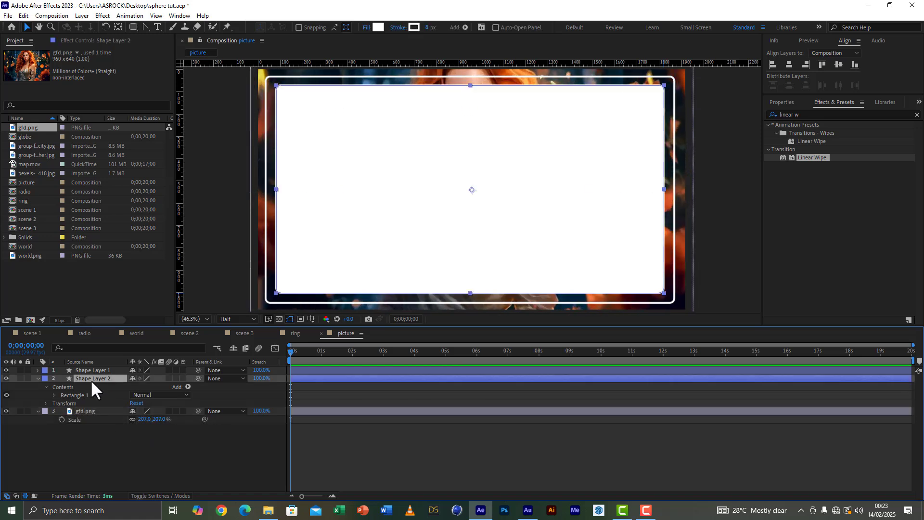
pyautogui.click(174, 496)
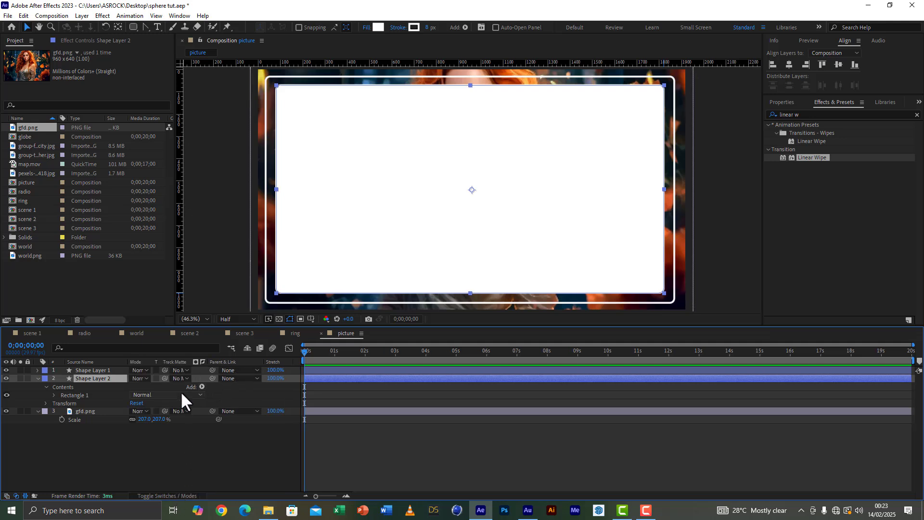
pyautogui.click(140, 378)
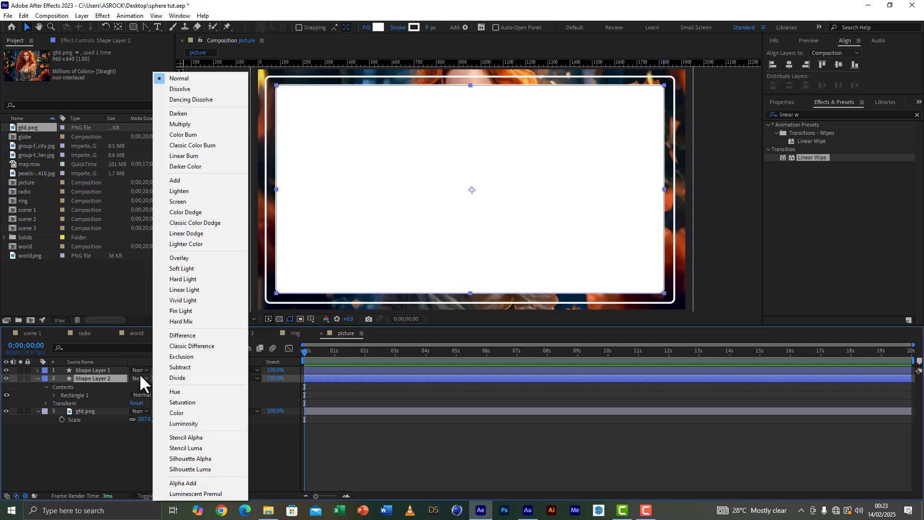
pyautogui.click(187, 438)
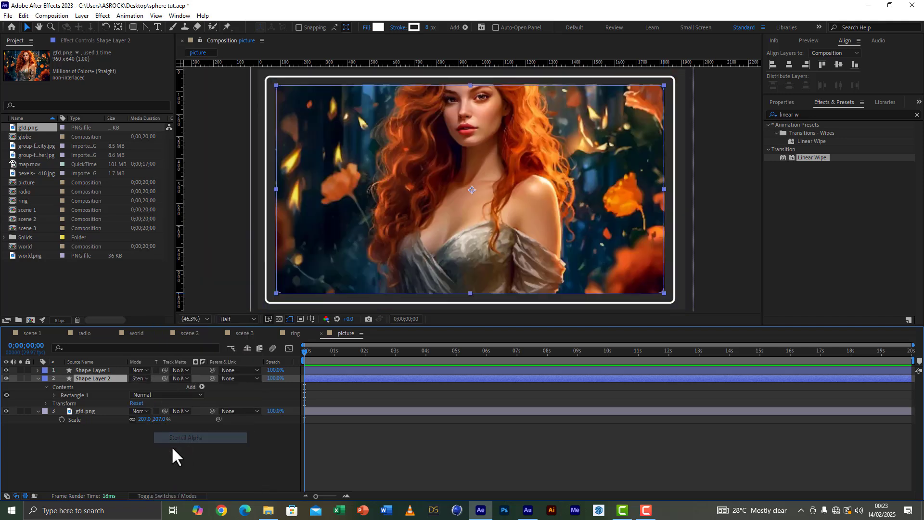
pyautogui.click(108, 459)
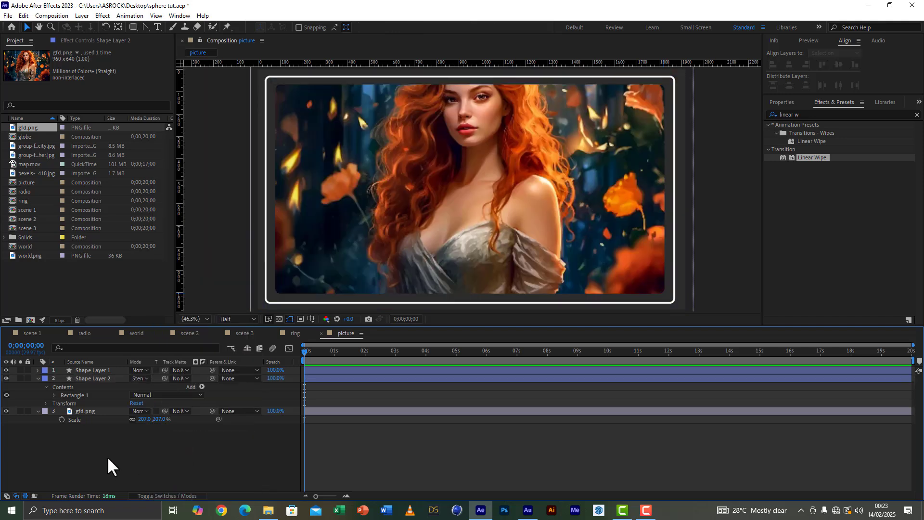
# Step: Thin the white stroke of the outer rounded rectangle on Shape Layer 1
pyautogui.click(106, 369)
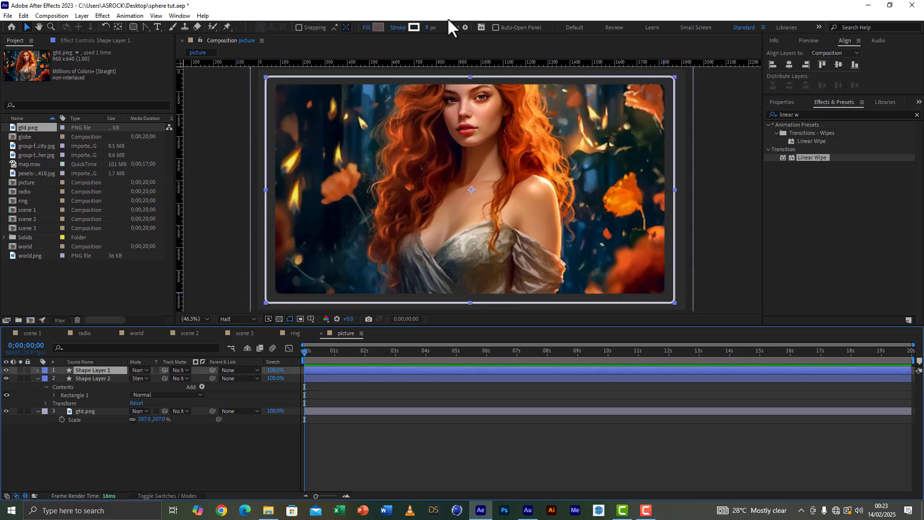
pyautogui.click(428, 30)
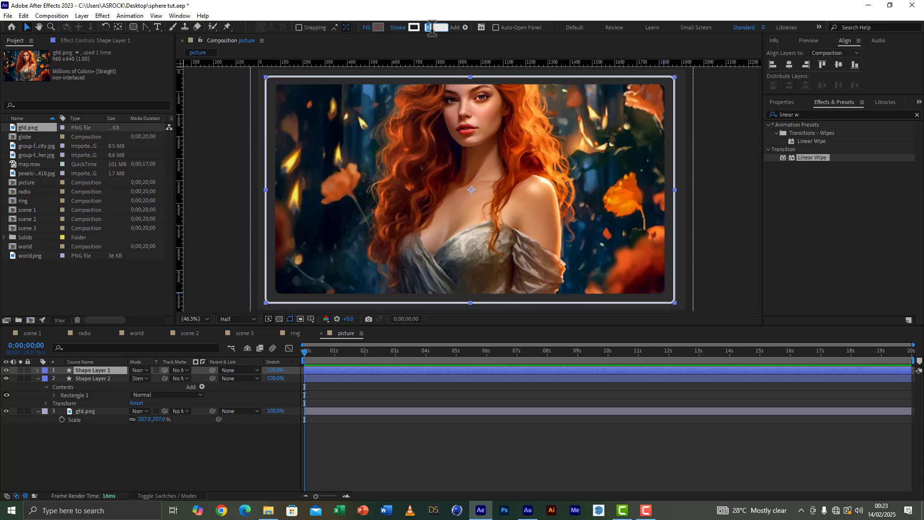
pyautogui.click(126, 467)
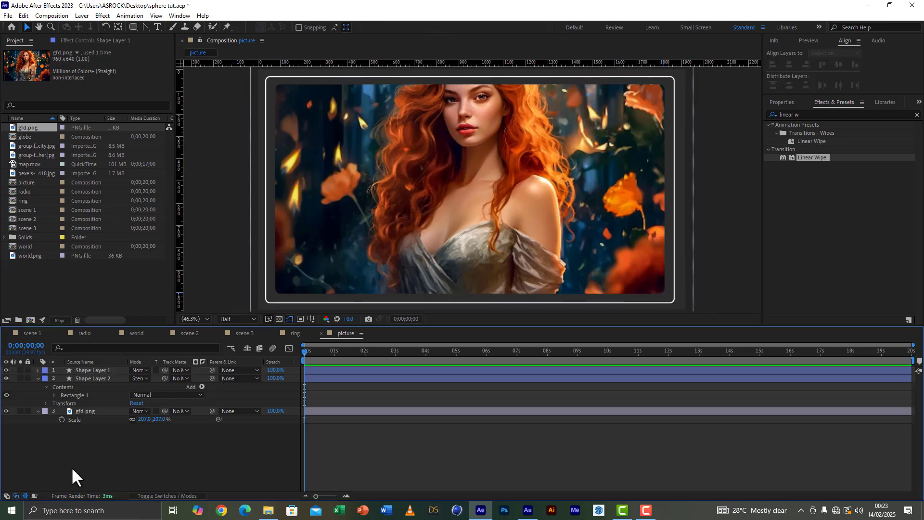
# Step: Duplicate Shape Layer 2 and set the copy's blending mode to Normal
pyautogui.click(79, 378)
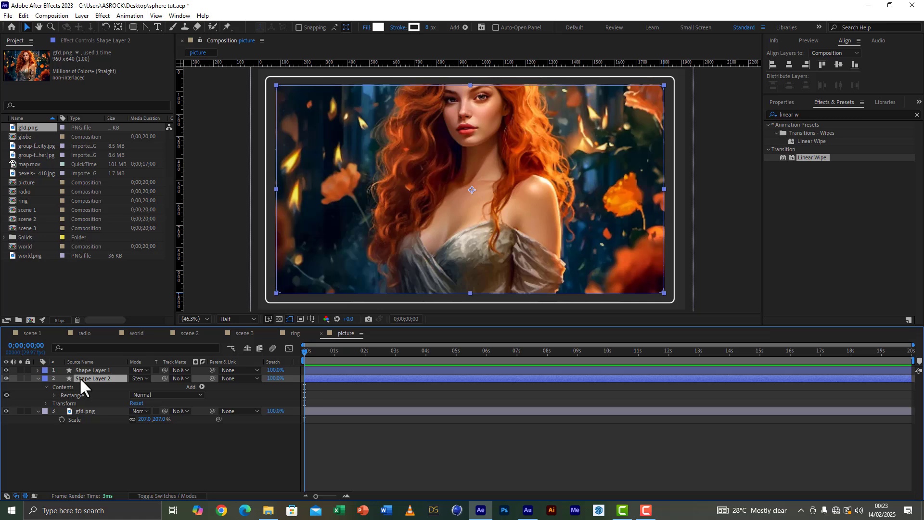
pyautogui.hotkey('ctrl', 'd')
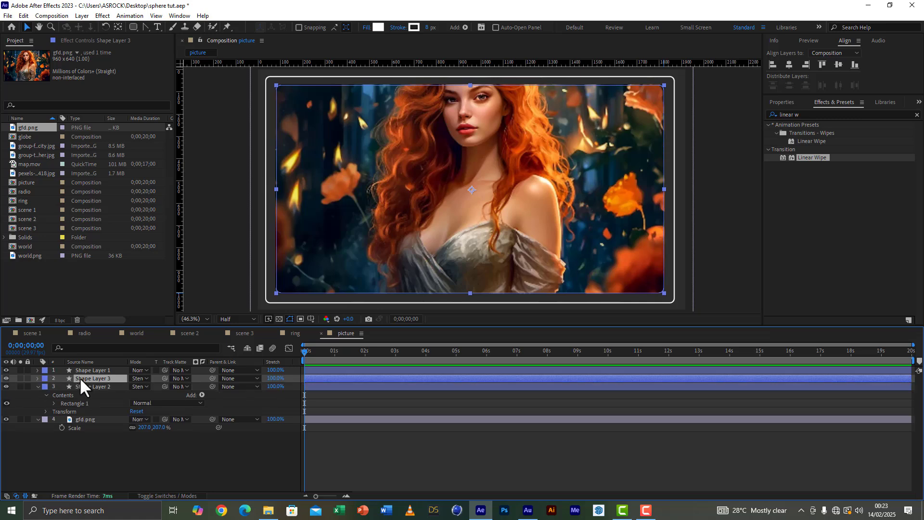
pyautogui.click(140, 378)
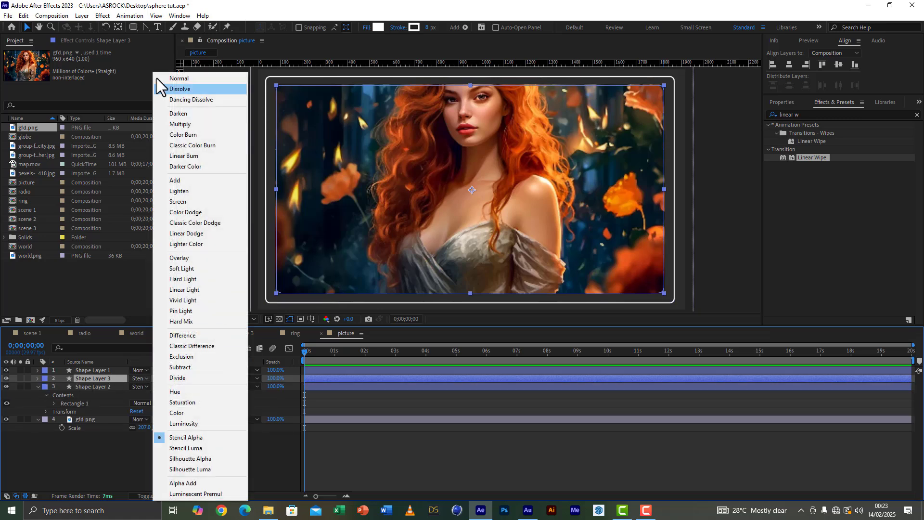
pyautogui.click(180, 78)
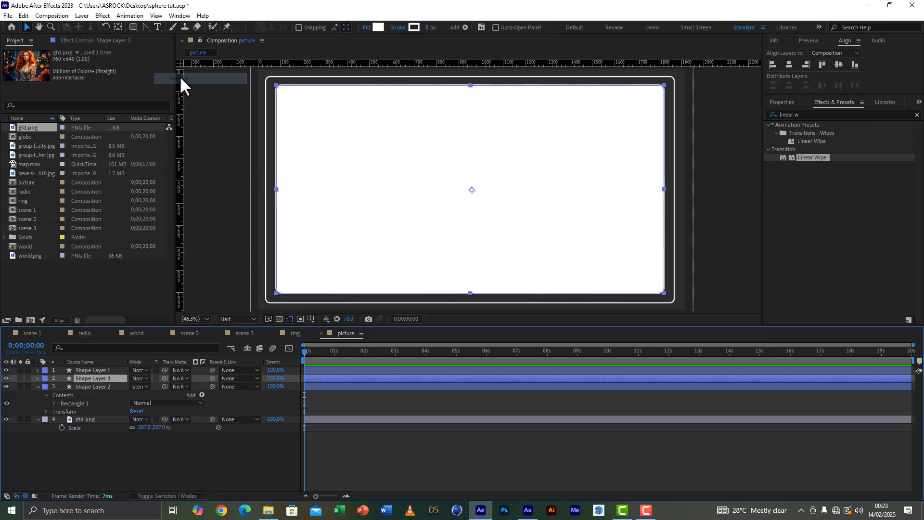
# Step: Set the duplicated inner rectangle's fill to None and its stroke width to 5 px
pyautogui.click(368, 27)
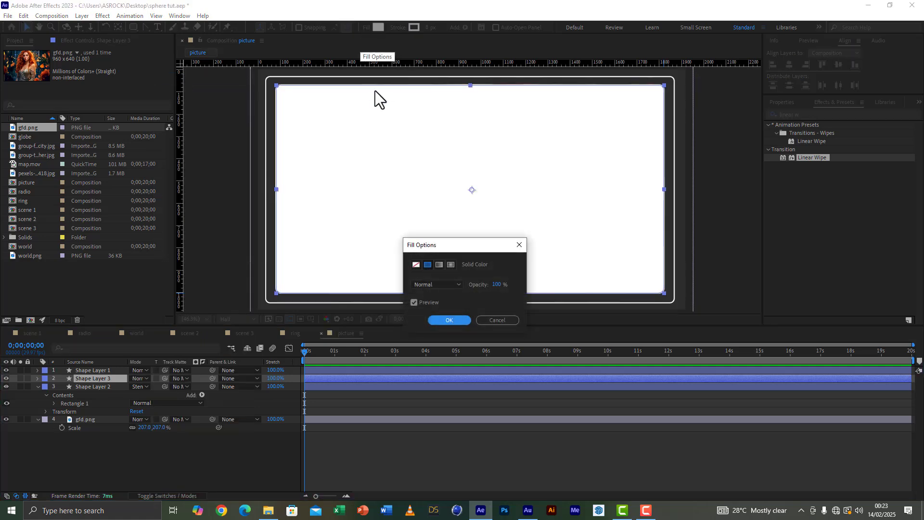
pyautogui.click(416, 264)
pyautogui.click(449, 321)
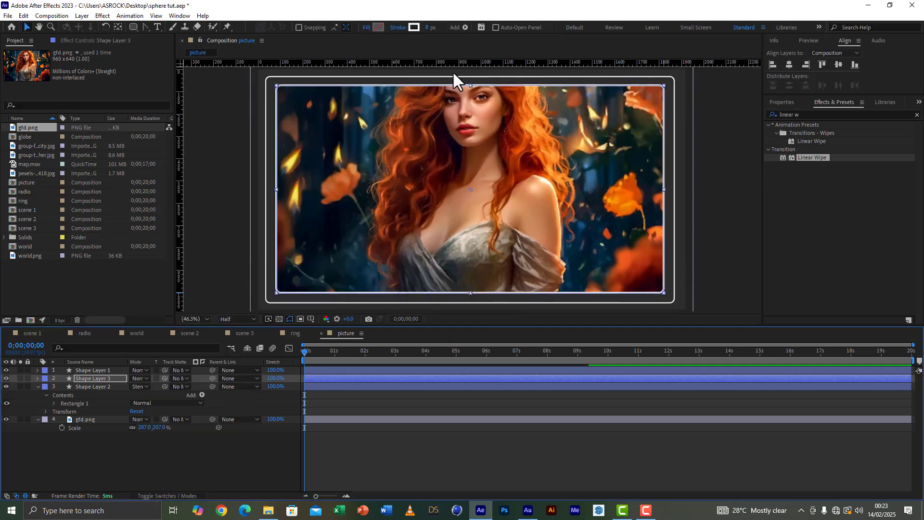
pyautogui.click(428, 28)
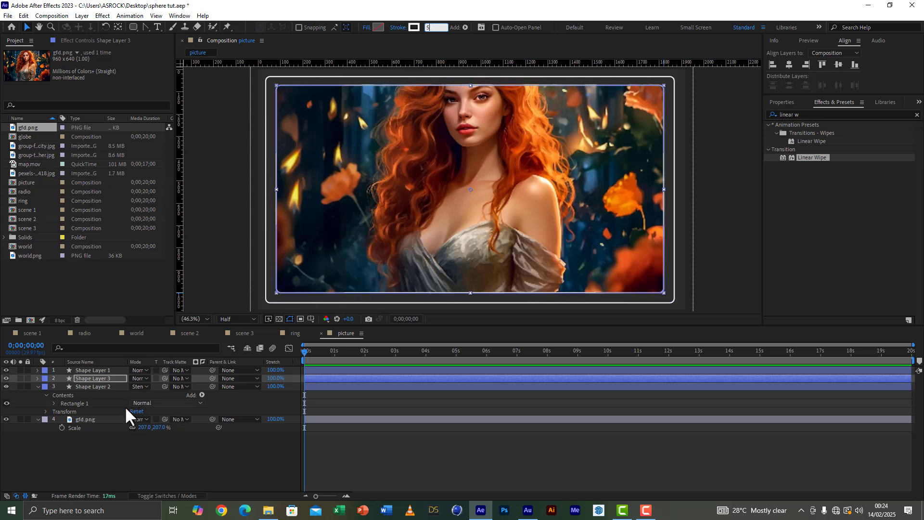
pyautogui.click(91, 461)
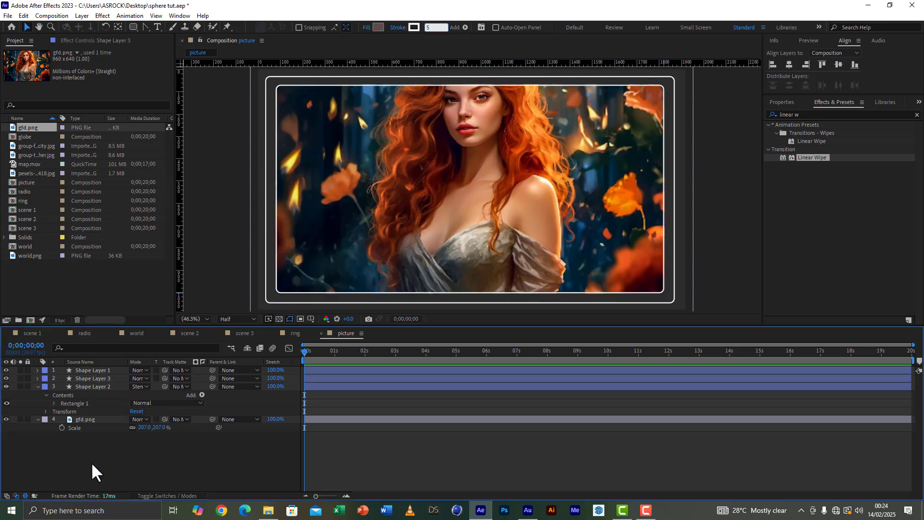
# Step: Save the project, collapse Shape Layer 2's properties and select that layer
pyautogui.click(8, 15)
pyautogui.click(31, 95)
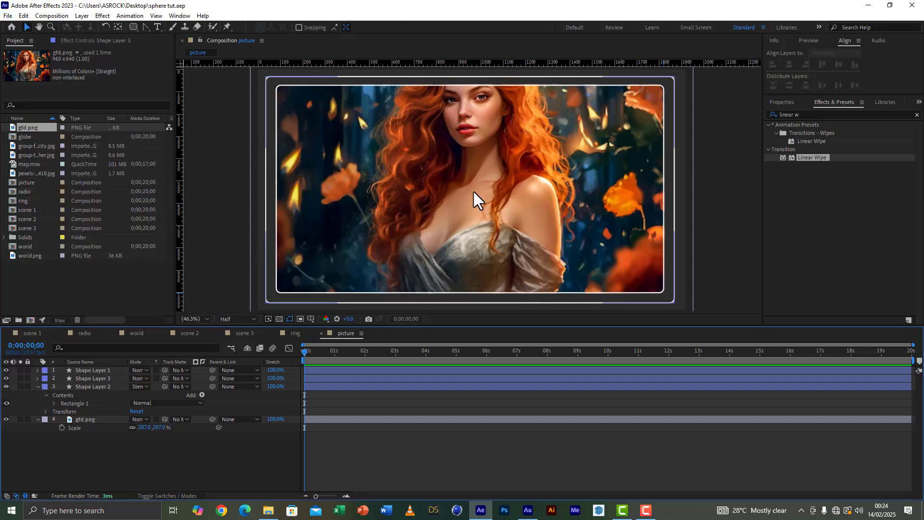
pyautogui.click(93, 386)
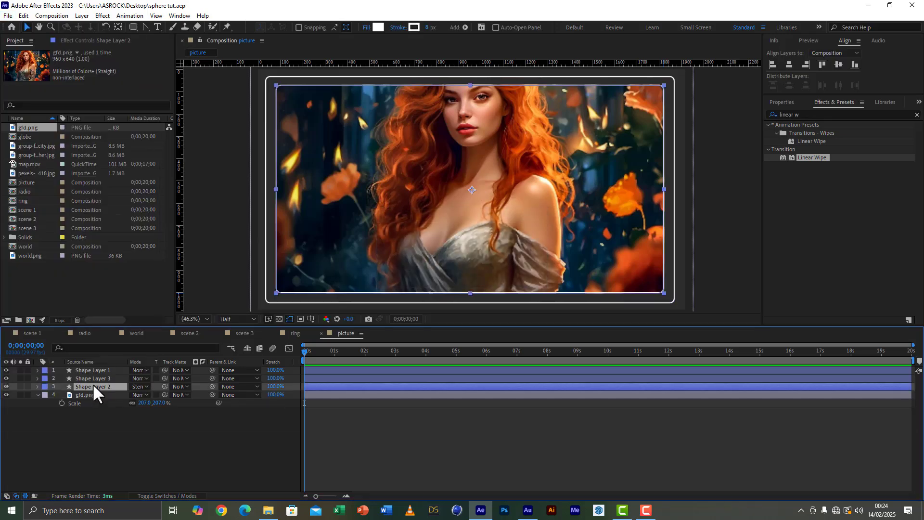
# Step: Duplicate Shape Layer 3 and give the copy a solid white fill, FFFFFF
pyautogui.click(91, 378)
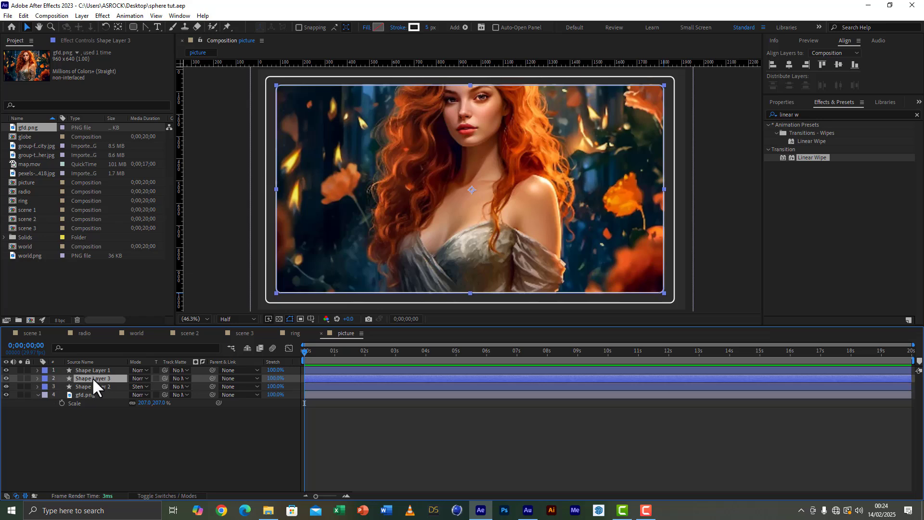
pyautogui.hotkey('ctrl', 'd')
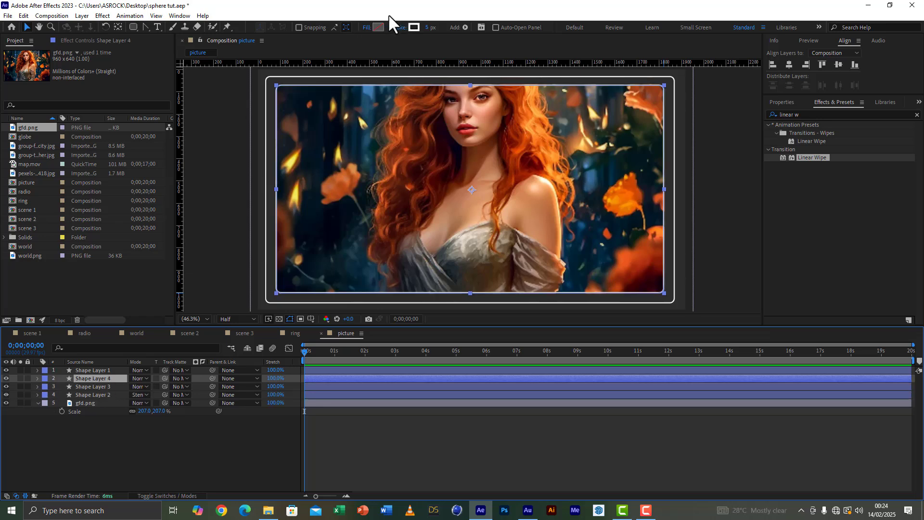
pyautogui.click(379, 27)
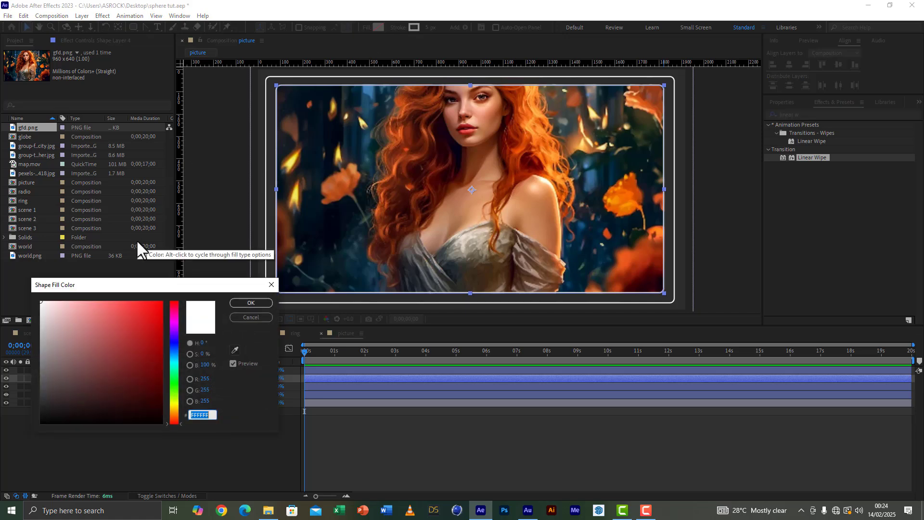
pyautogui.click(251, 304)
# Step: Apply Linear Wipe to Shape Layer 4 with a wipe angle of -26° and transition completion of 50%
pyautogui.doubleClick(817, 158)
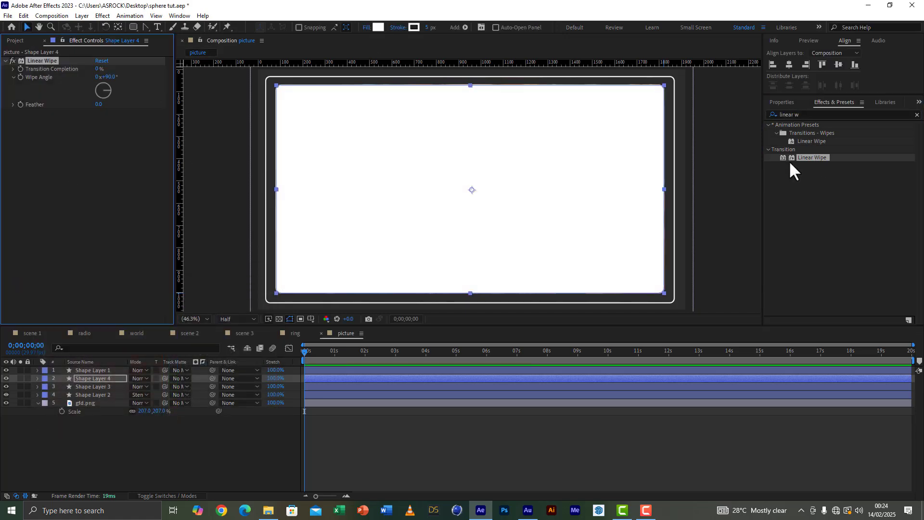
pyautogui.moveTo(100, 77); pyautogui.dragTo(116, 87)
pyautogui.click(112, 77)
pyautogui.press('Return')
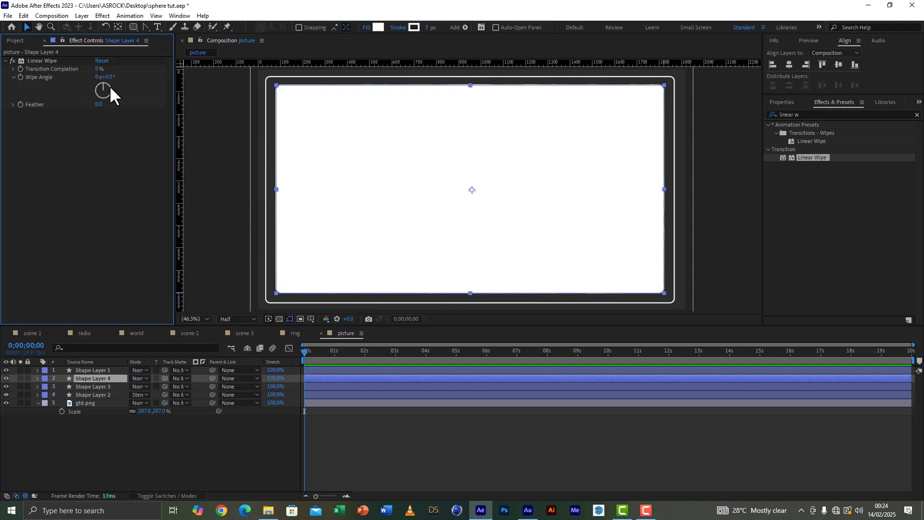
pyautogui.moveTo(97, 68)
pyautogui.mouseDown()
pyautogui.moveTo(116, 80)
pyautogui.moveTo(102, 82)
pyautogui.moveTo(108, 68)
pyautogui.mouseUp()
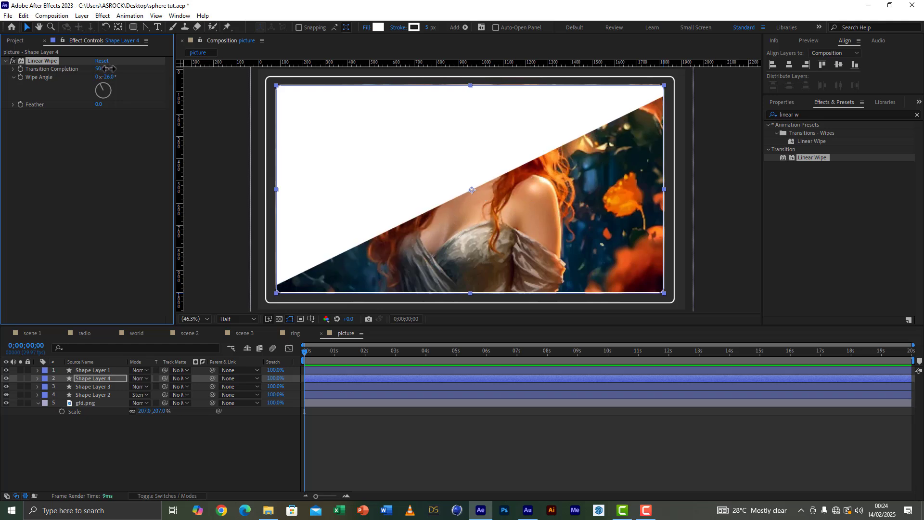
# Step: Set Shape Layer 4's opacity to 15% and save the project
pyautogui.click(86, 378)
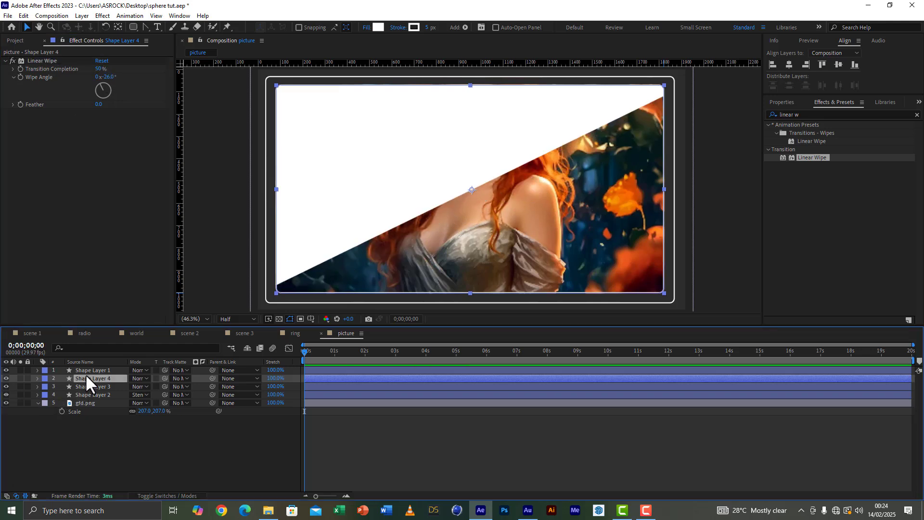
pyautogui.press('t')
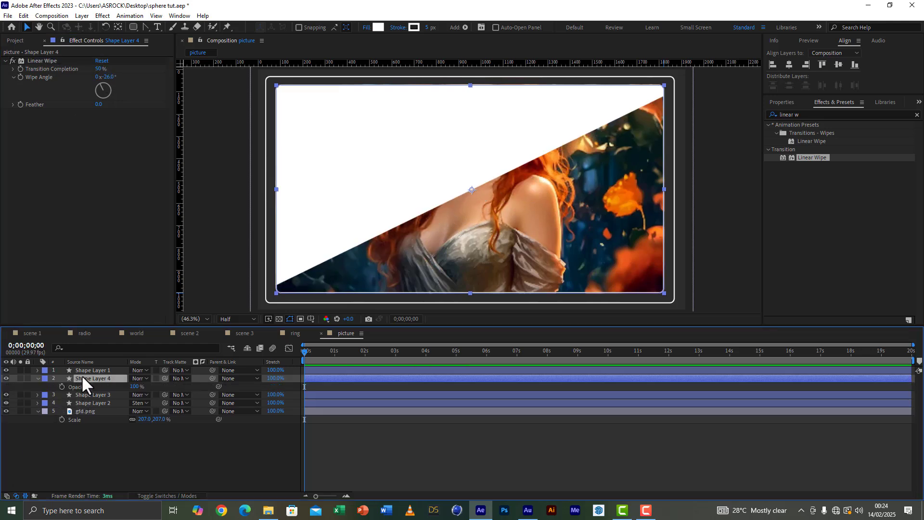
pyautogui.click(139, 386)
pyautogui.click(131, 448)
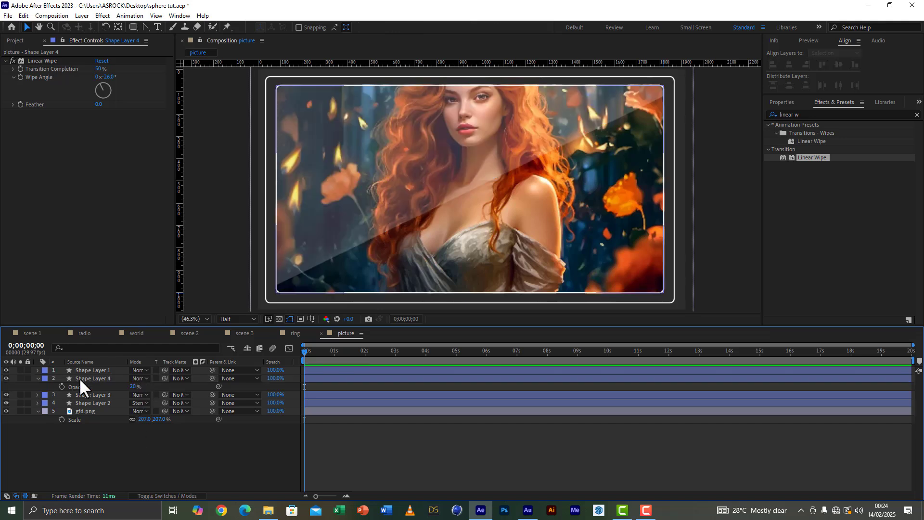
pyautogui.click(133, 386)
pyautogui.write('15')
pyautogui.click(155, 467)
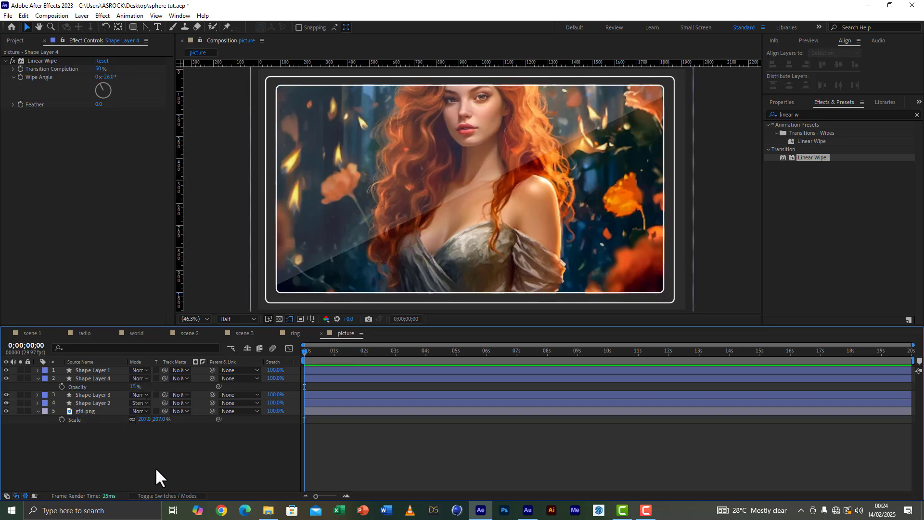
pyautogui.click(7, 15)
pyautogui.click(24, 95)
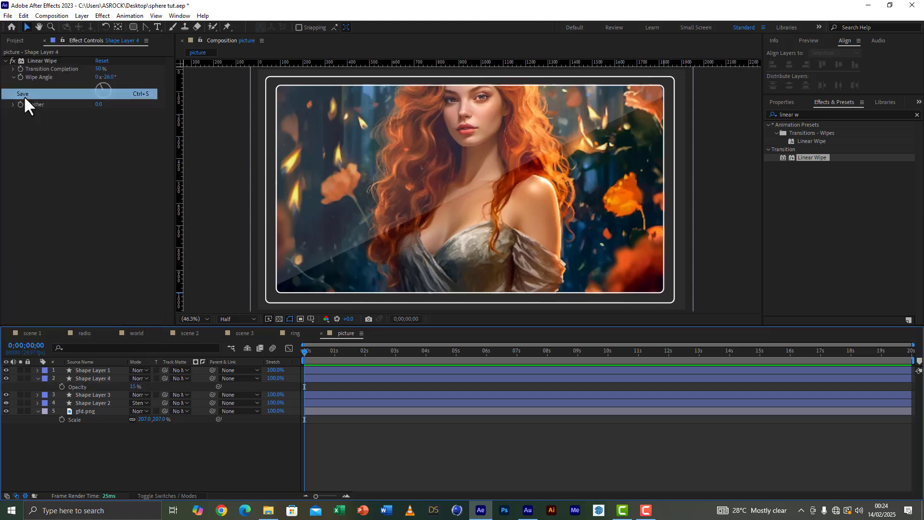
# Step: Duplicate the picture composition three times and open picture 2, picture 3 and picture 4
pyautogui.click(17, 41)
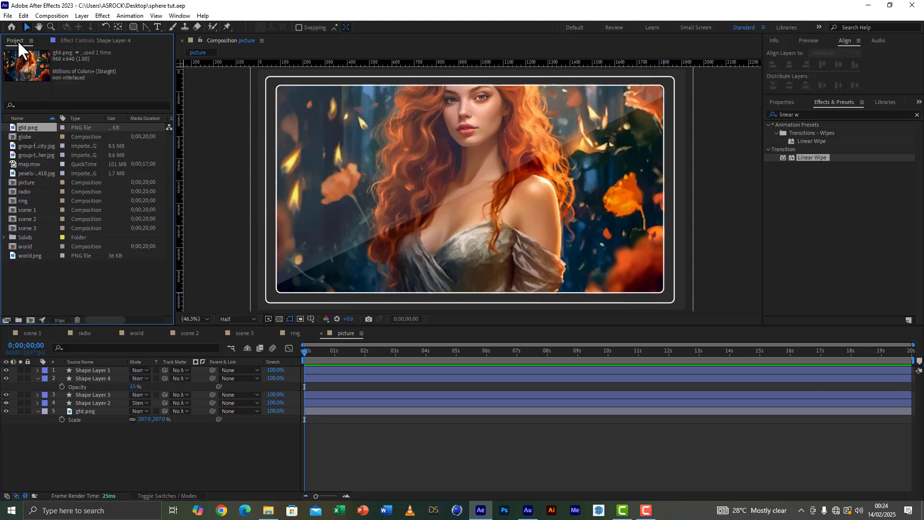
pyautogui.click(26, 182)
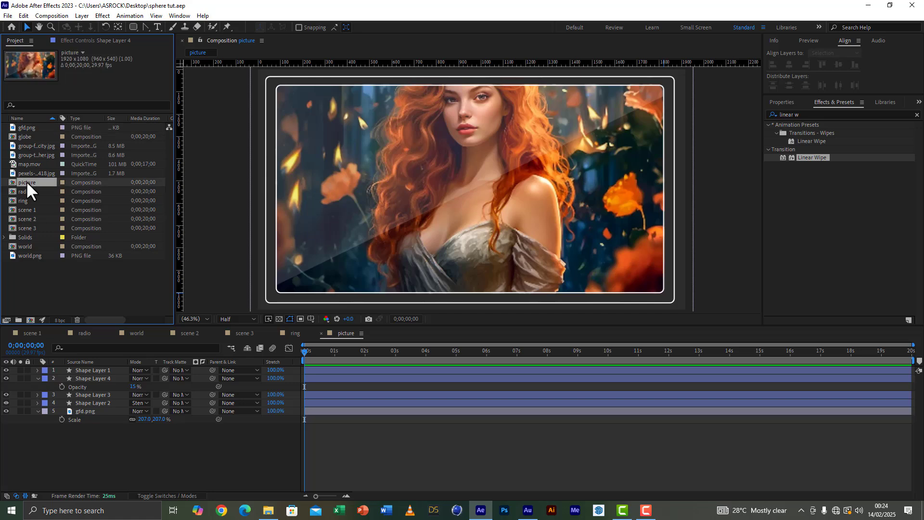
pyautogui.hotkey('ctrl', 'd')
pyautogui.hotkey('ctrl', 'd')
pyautogui.hotkey('ctrl', 'd')
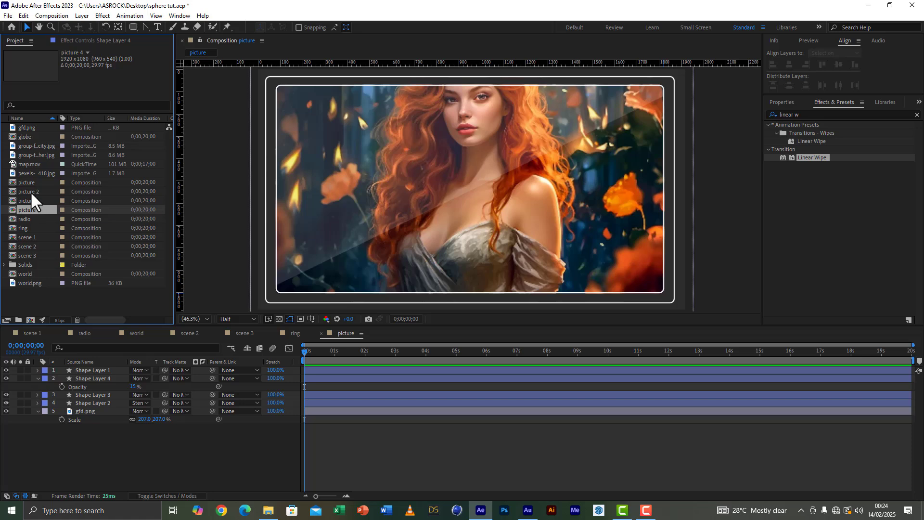
pyautogui.doubleClick(31, 193)
pyautogui.doubleClick(31, 200)
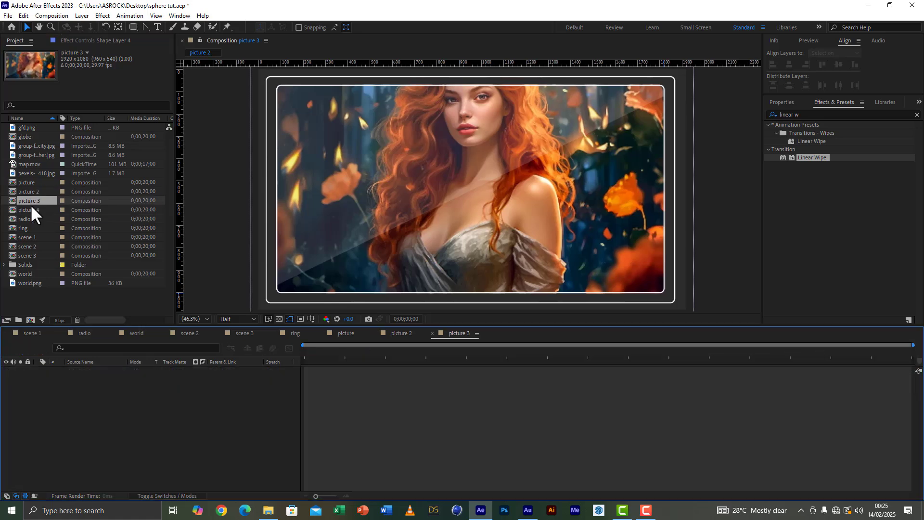
pyautogui.doubleClick(31, 210)
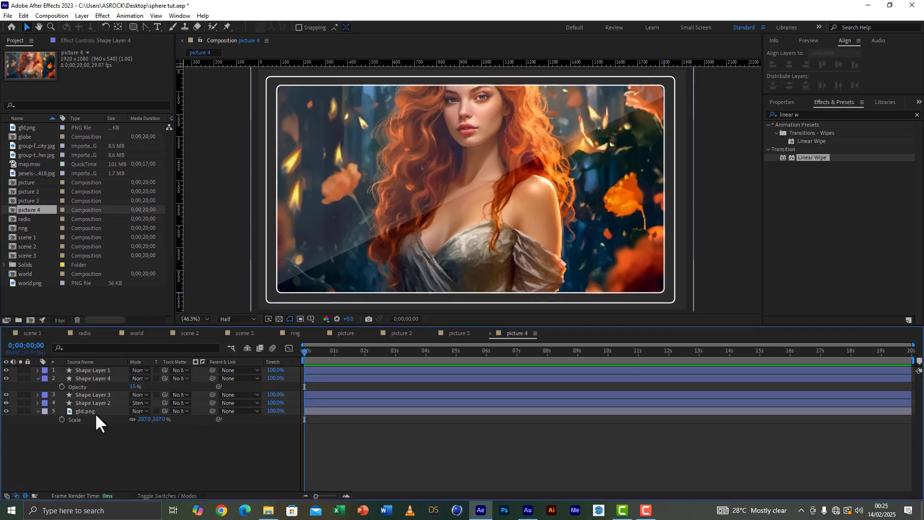
# Step: Place the walking-stairs-city group photo directly below Shape Layer 2 in picture 4 and scale it down to fit the frame
pyautogui.click(25, 146)
pyautogui.moveTo(28, 144); pyautogui.dragTo(93, 409)
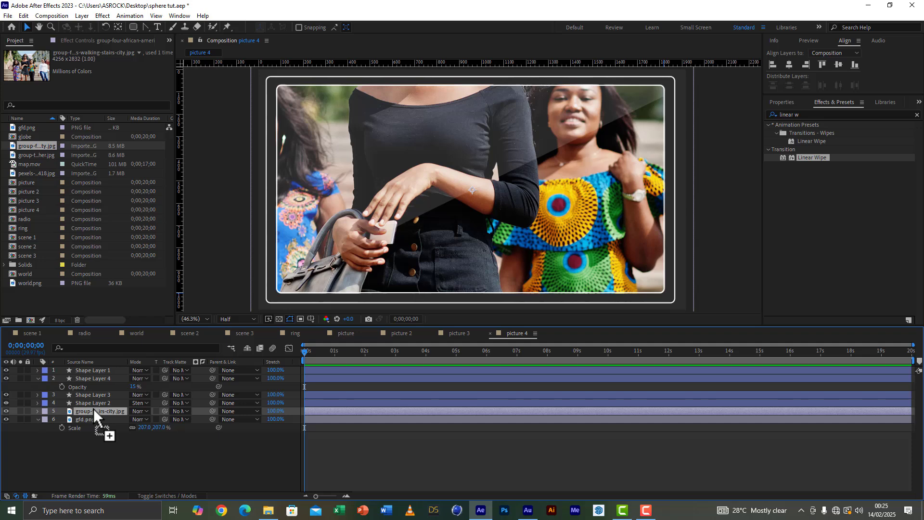
pyautogui.press('s')
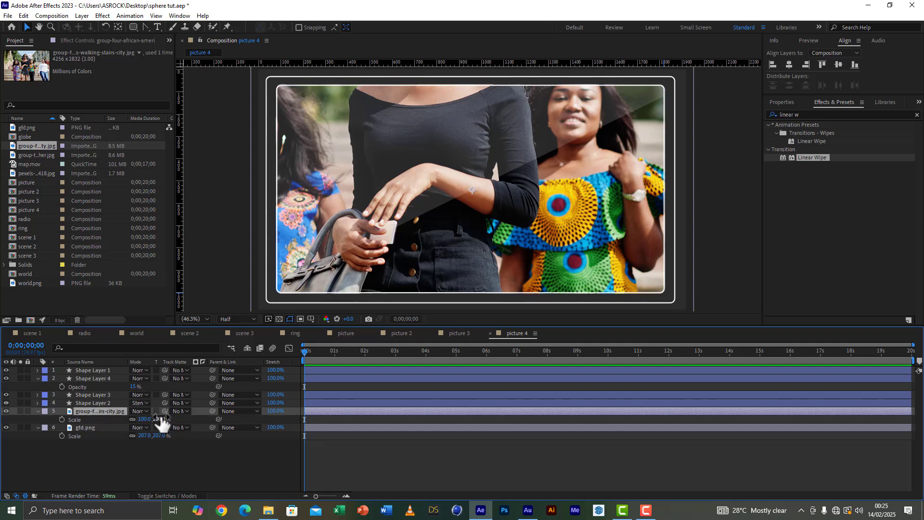
pyautogui.moveTo(159, 420); pyautogui.dragTo(134, 419)
# Step: Place the teenagers-posing-together photo below Shape Layer 2 in picture 3 and scale it to 35%
pyautogui.click(459, 333)
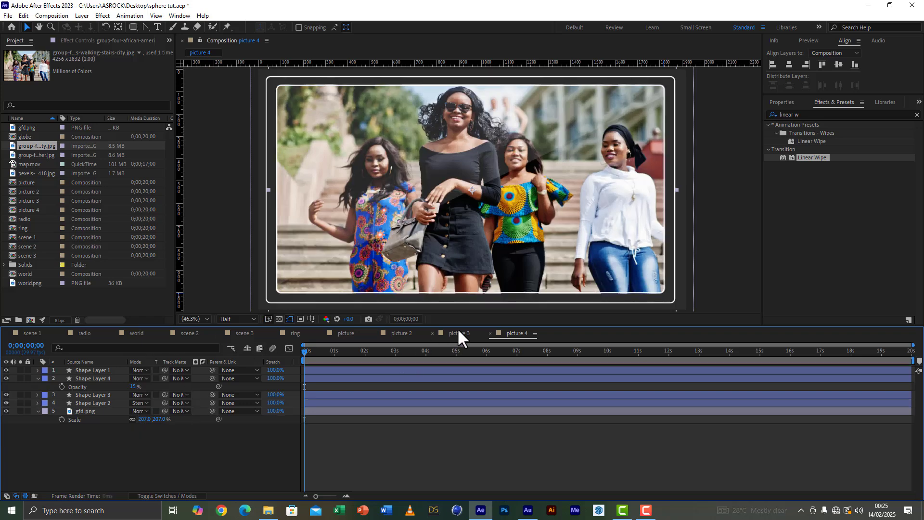
pyautogui.moveTo(36, 152); pyautogui.dragTo(83, 405)
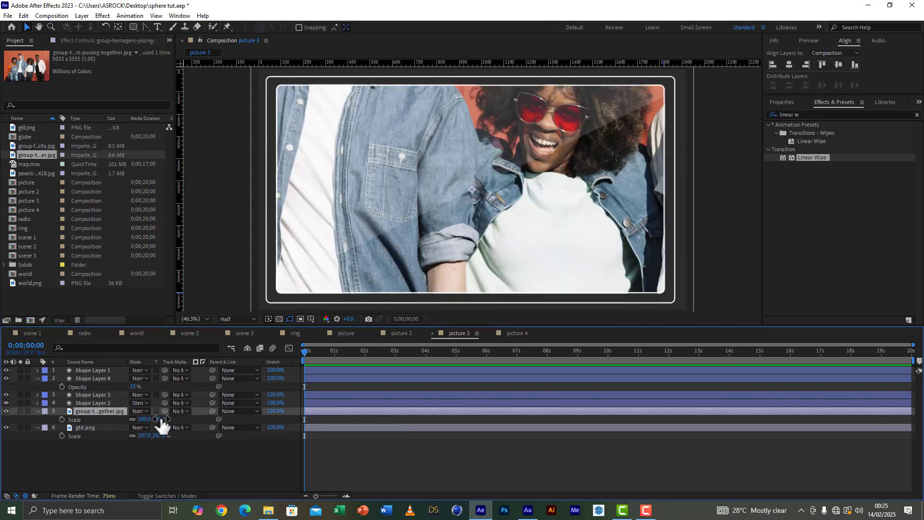
pyautogui.moveTo(160, 420); pyautogui.dragTo(141, 428)
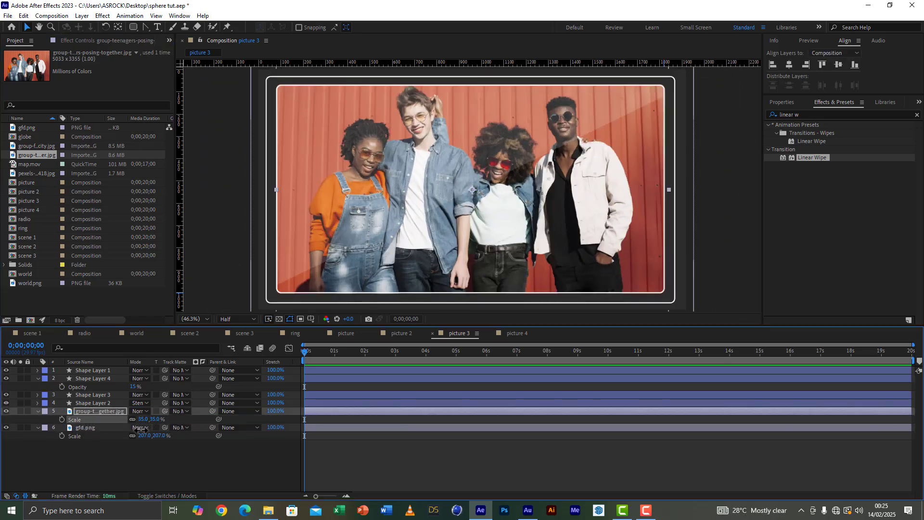
# Step: Place the pexels photo ending in 2932418.jpg below Shape Layer 2 in picture 2, save the project and collapse the expanded layer properties
pyautogui.click(403, 333)
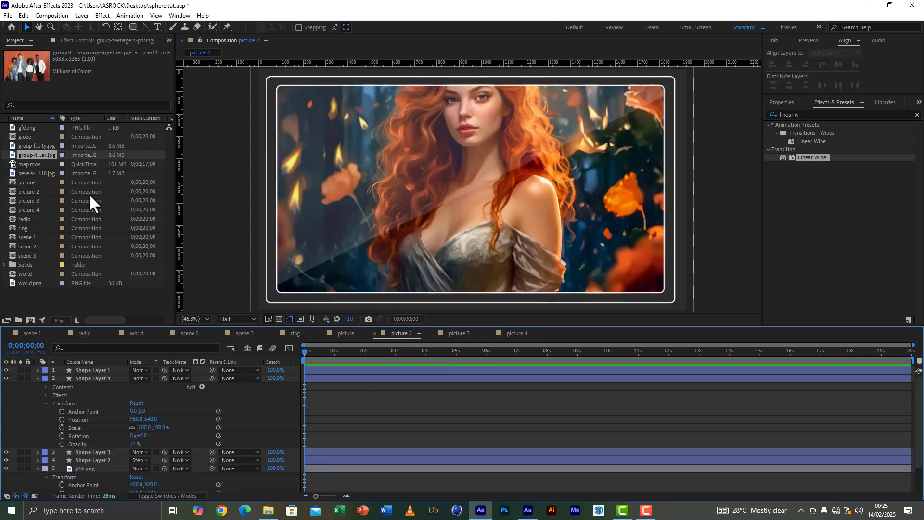
pyautogui.click(30, 173)
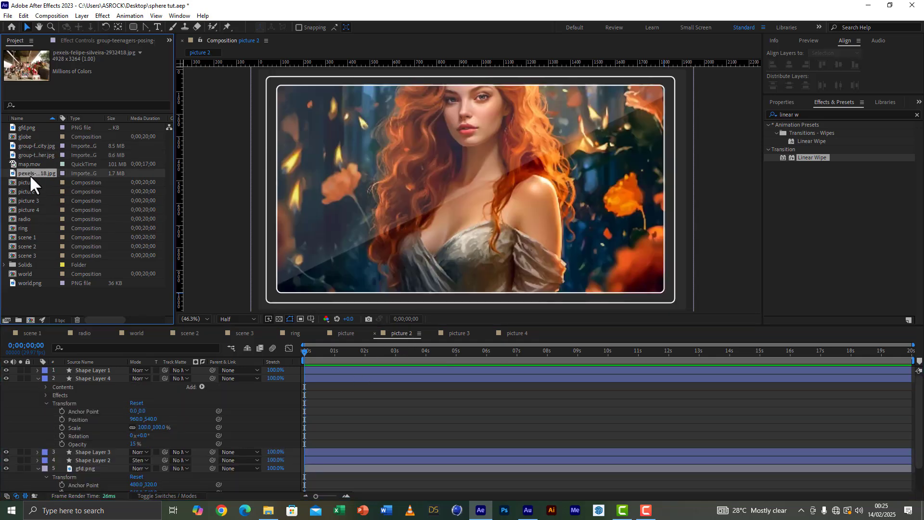
pyautogui.moveTo(30, 174); pyautogui.dragTo(81, 373)
pyautogui.moveTo(86, 467); pyautogui.dragTo(92, 466)
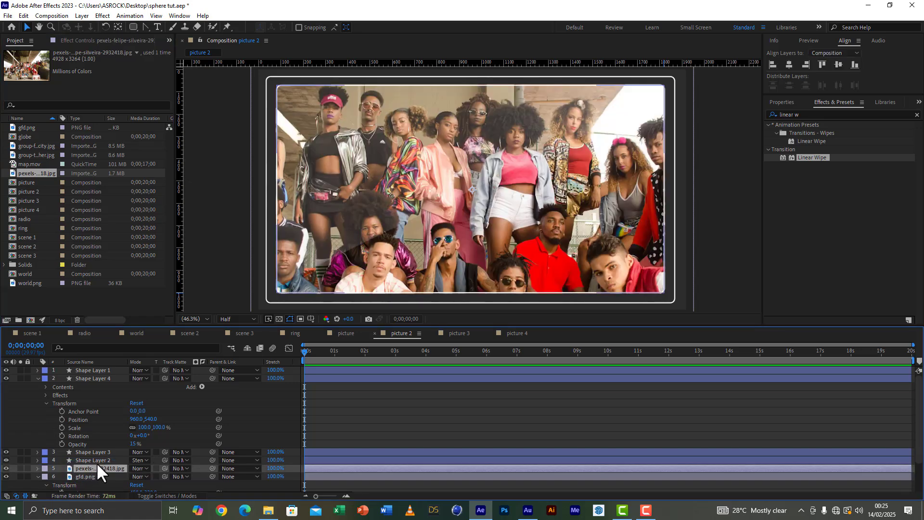
pyautogui.click(37, 477)
pyautogui.click(8, 15)
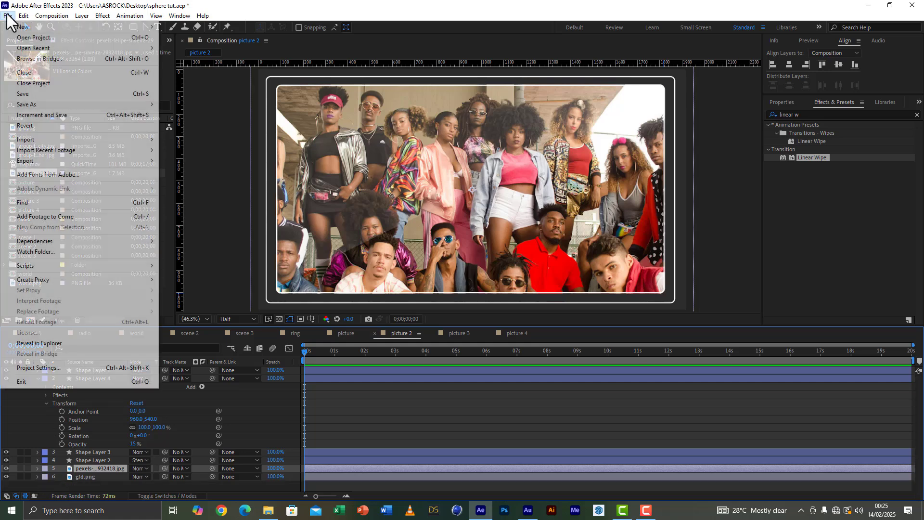
pyautogui.click(31, 93)
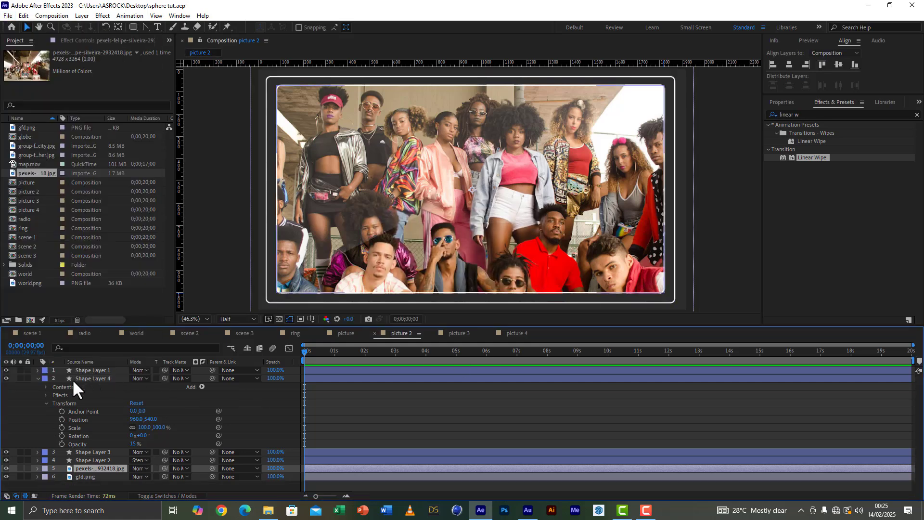
pyautogui.click(37, 379)
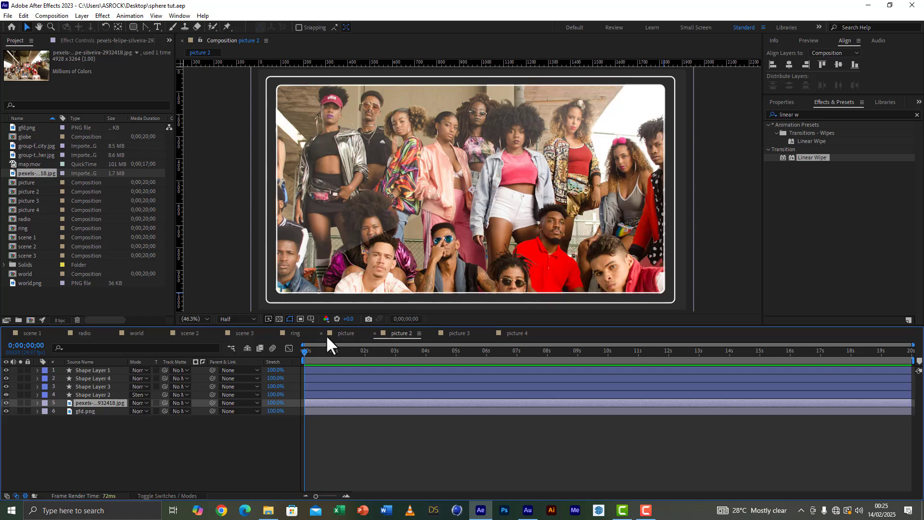
# Step: Add picture, picture 2, picture 3 and picture 4 as layers in the ring composition
pyautogui.click(295, 333)
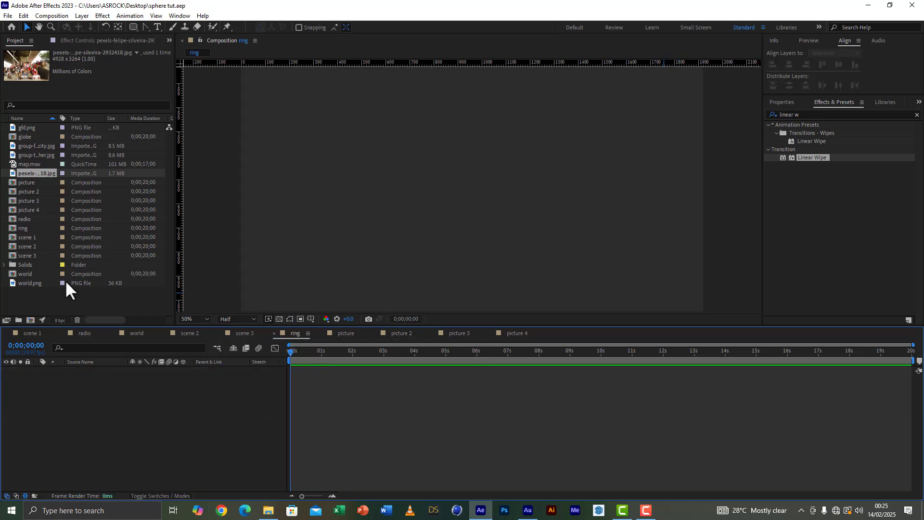
pyautogui.click(29, 184)
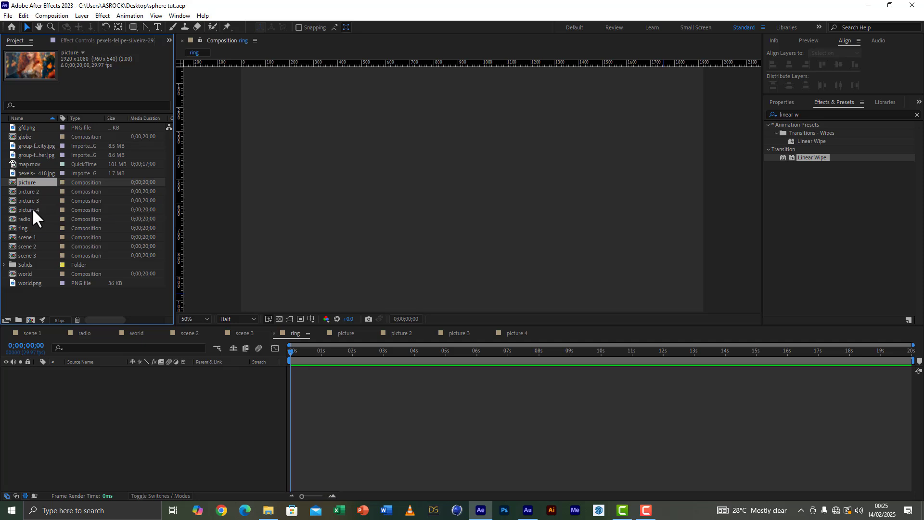
pyautogui.keyDown('shift'); pyautogui.click(32, 210); pyautogui.keyUp('shift')
pyautogui.moveTo(31, 210); pyautogui.dragTo(73, 444)
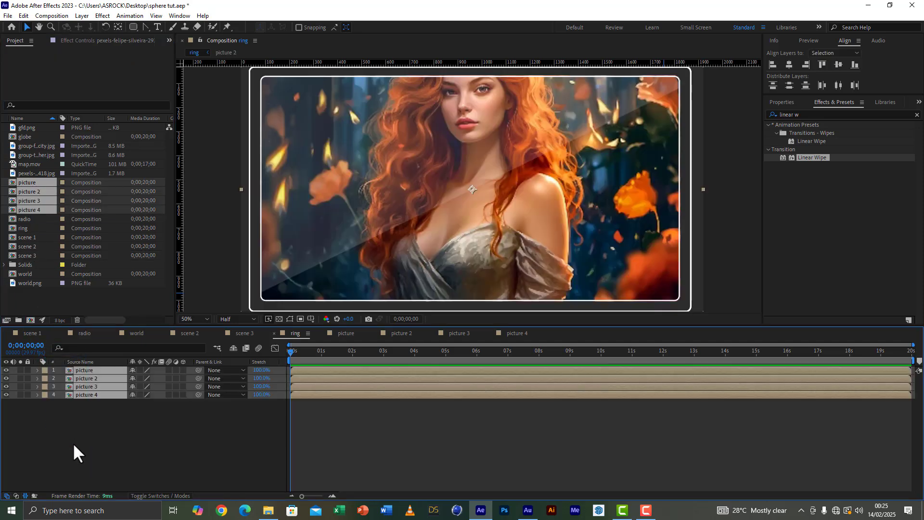
# Step: Scale all four picture layers to 32%, then narrow their widths to 19.7% while keeping the height scale at 32%
pyautogui.press('s')
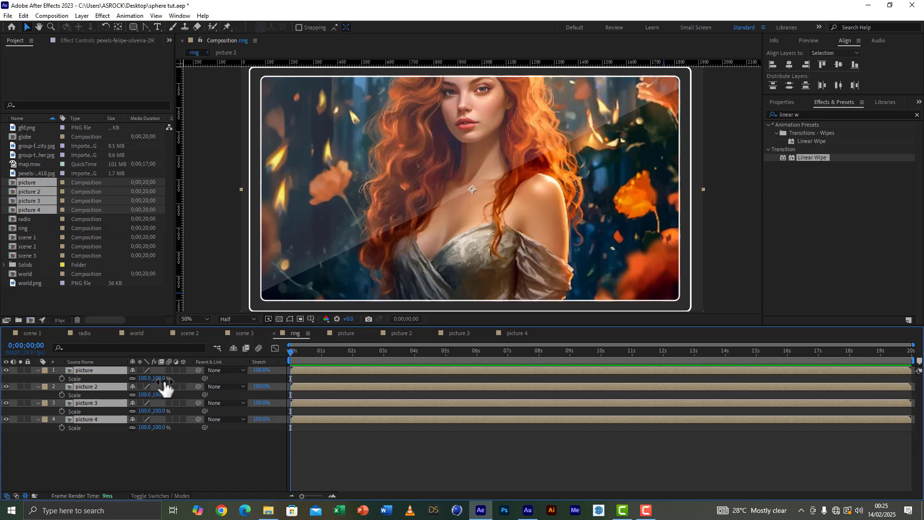
pyautogui.moveTo(163, 380); pyautogui.dragTo(135, 388)
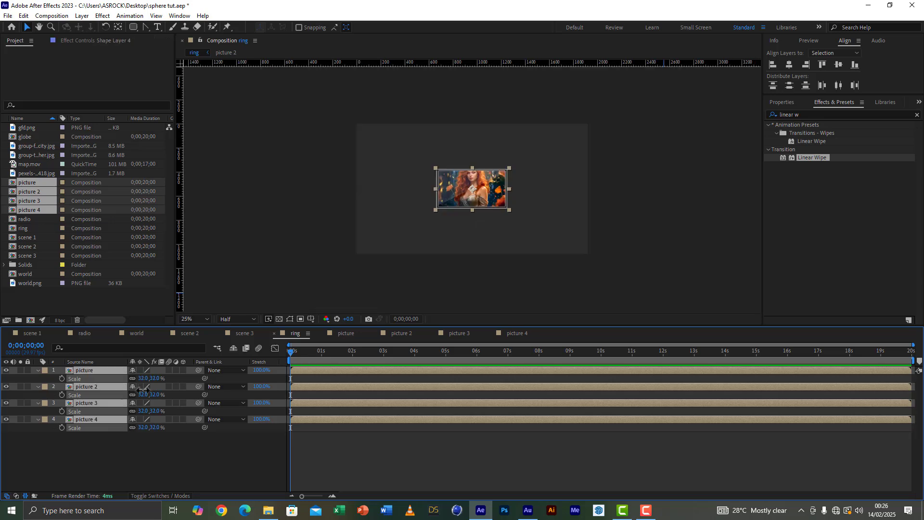
pyautogui.scroll(2, 712, 182)
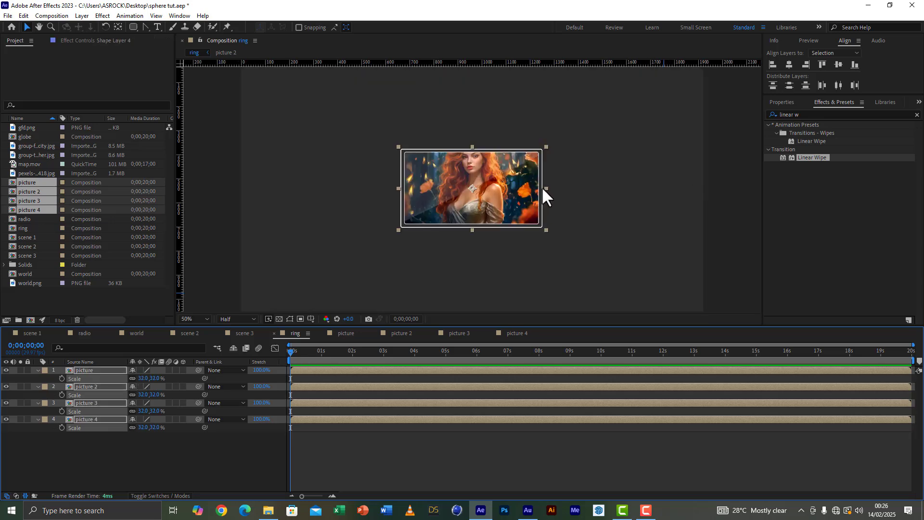
pyautogui.moveTo(543, 187); pyautogui.dragTo(517, 204)
pyautogui.click(93, 451)
# Step: Move the picture 2 layer horizontally to the right of picture, leaving a small gap between the two frames
pyautogui.click(90, 387)
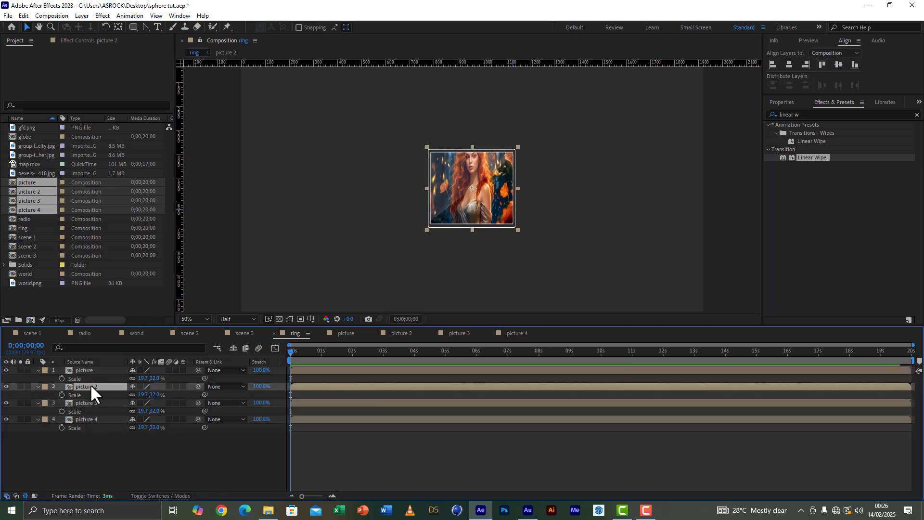
pyautogui.scroll(-4, 417, 226)
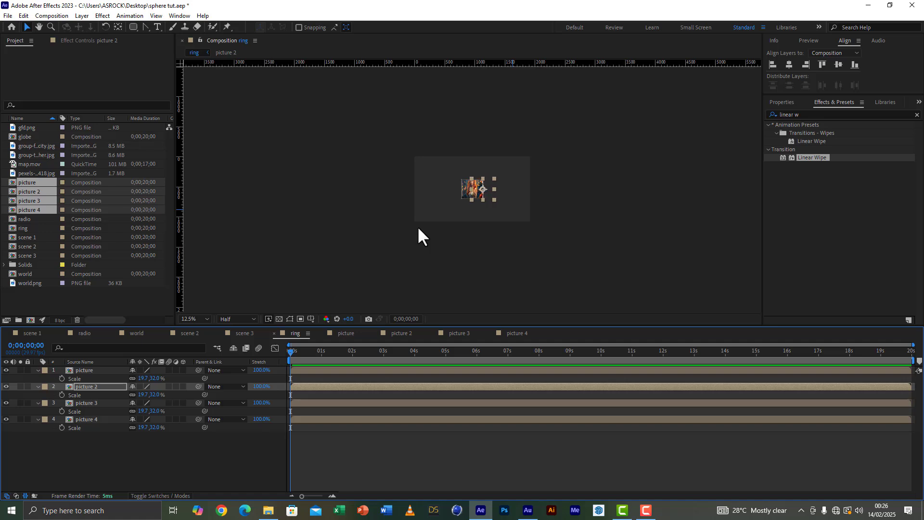
pyautogui.hotkey('shift', 'Right')
pyautogui.hotkey('shift', 'Right')
pyautogui.hotkey('shift', 'Right')
pyautogui.hotkey('shift', 'Right')
pyautogui.hotkey('shift', 'Right')
pyautogui.hotkey('shift', 'Right')
pyautogui.hotkey('shift', 'Right')
pyautogui.hotkey('shift', 'Right')
pyautogui.hotkey('shift', 'Right')
pyautogui.hotkey('shift', 'Right')
pyautogui.hotkey('shift', 'Right')
pyautogui.hotkey('shift', 'Right')
pyautogui.hotkey('shift', 'Right')
pyautogui.hotkey('shift', 'Right')
pyautogui.hotkey('shift', 'Right')
pyautogui.hotkey('shift', 'Right')
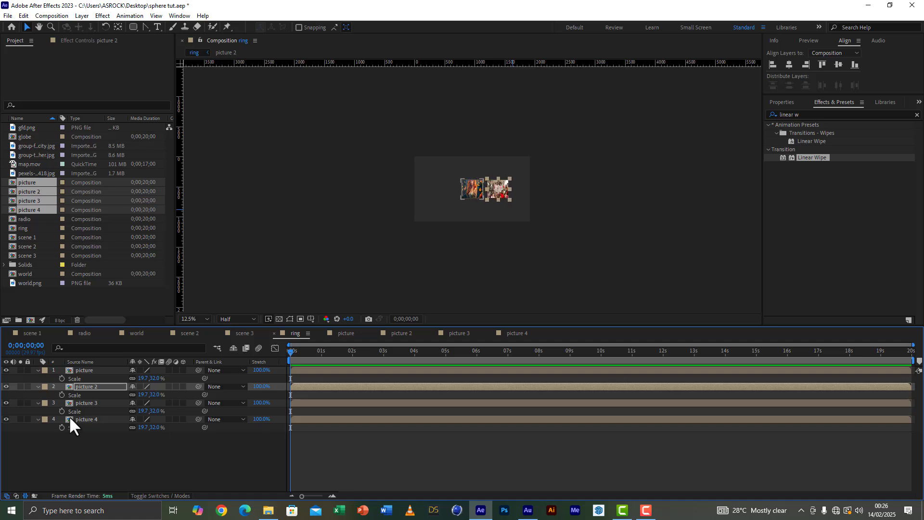
# Step: Move the picture 3 layer horizontally to the left of picture, leaving a small gap between the frames
pyautogui.click(89, 403)
pyautogui.hotkey('shift', 'Left')
pyautogui.hotkey('shift', 'Left')
pyautogui.hotkey('shift', 'Left')
pyautogui.hotkey('shift', 'Left')
pyautogui.hotkey('shift', 'Left')
pyautogui.hotkey('shift', 'Left')
pyautogui.hotkey('shift', 'Left')
pyautogui.hotkey('shift', 'Left')
pyautogui.hotkey('shift', 'Left')
pyautogui.hotkey('shift', 'Left')
pyautogui.hotkey('shift', 'Left')
pyautogui.hotkey('shift', 'Left')
pyautogui.hotkey('shift', 'Left')
pyautogui.hotkey('shift', 'Left')
pyautogui.hotkey('shift', 'Left')
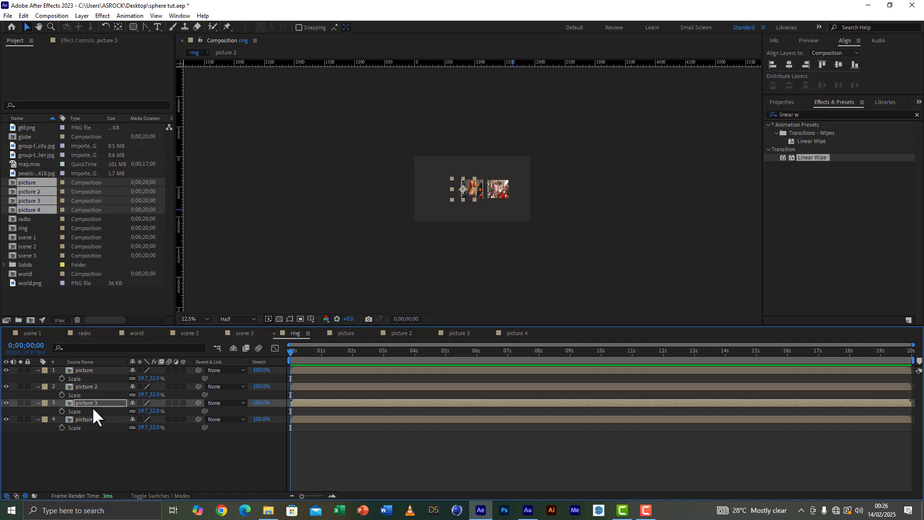
pyautogui.hotkey('shift', 'Left')
pyautogui.hotkey('shift', 'Left')
pyautogui.hotkey('shift', 'Left')
pyautogui.hotkey('shift', 'Left')
pyautogui.hotkey('shift', 'Left')
pyautogui.hotkey('shift', 'Left')
pyautogui.hotkey('shift', 'Left')
pyautogui.hotkey('shift', 'Left')
pyautogui.hotkey('shift', 'Left')
pyautogui.hotkey('shift', 'Left')
pyautogui.hotkey('shift', 'Left')
pyautogui.hotkey('shift', 'Left')
pyautogui.hotkey('shift', 'Left')
pyautogui.hotkey('shift', 'Left')
pyautogui.hotkey('shift', 'Left')
pyautogui.hotkey('shift', 'Left')
pyautogui.hotkey('shift', 'Left')
pyautogui.hotkey('shift', 'Left')
pyautogui.hotkey('shift', 'Left')
pyautogui.hotkey('shift', 'Left')
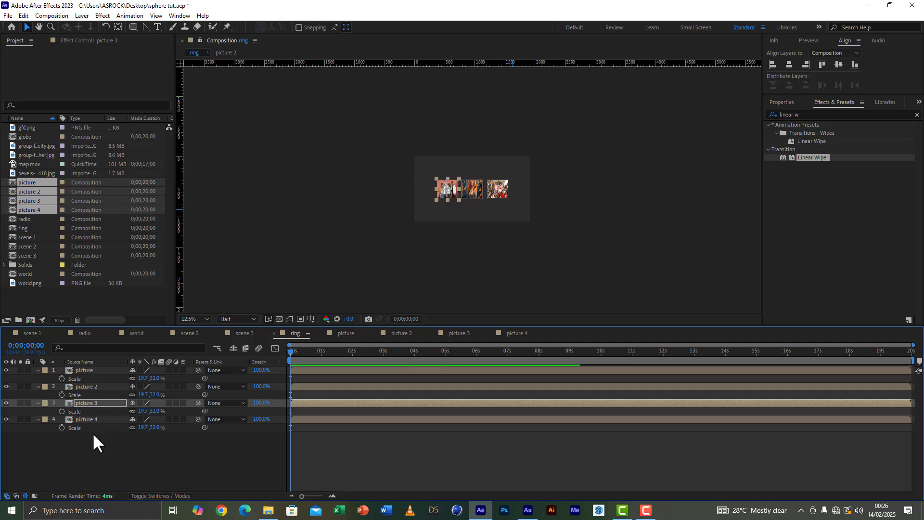
# Step: Move the picture 4 layer horizontally to the left of picture 3 to extend the row of frames
pyautogui.click(93, 417)
pyautogui.hotkey('shift', 'Left')
pyautogui.hotkey('shift', 'Left')
pyautogui.hotkey('shift', 'Left')
pyautogui.hotkey('shift', 'Left')
pyautogui.hotkey('shift', 'Left')
pyautogui.hotkey('shift', 'Left')
pyautogui.hotkey('shift', 'Left')
pyautogui.hotkey('shift', 'Left')
pyautogui.hotkey('shift', 'Left')
pyautogui.hotkey('shift', 'Left')
pyautogui.hotkey('shift', 'Left')
pyautogui.hotkey('shift', 'Left')
pyautogui.hotkey('shift', 'Left')
pyautogui.hotkey('shift', 'Left')
pyautogui.hotkey('shift', 'Left')
pyautogui.hotkey('shift', 'Left')
pyautogui.hotkey('shift', 'Left')
pyautogui.hotkey('shift', 'Left')
pyautogui.hotkey('shift', 'Left')
pyautogui.hotkey('shift', 'Left')
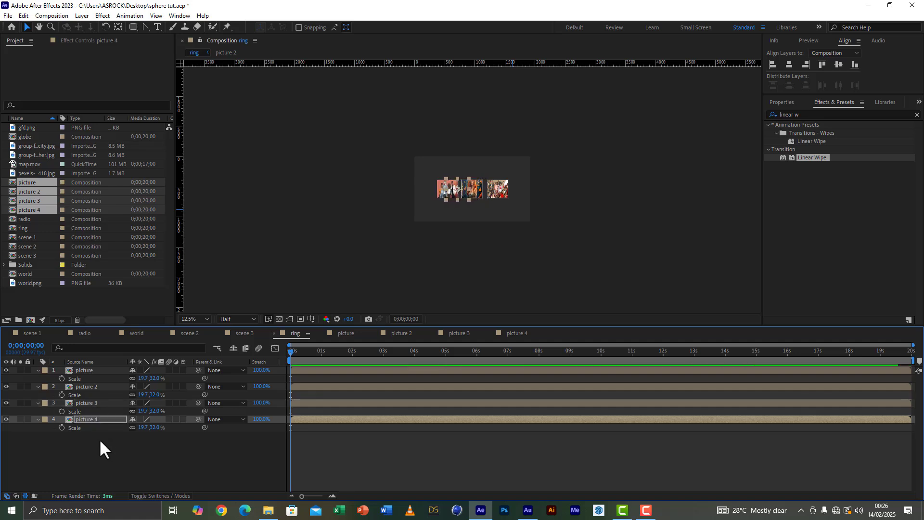
pyautogui.hotkey('shift', 'Left')
pyautogui.hotkey('shift', 'Left')
pyautogui.hotkey('shift', 'Left')
pyautogui.hotkey('shift', 'Left')
pyautogui.hotkey('shift', 'Left')
pyautogui.hotkey('shift', 'Left')
pyautogui.hotkey('shift', 'Left')
pyautogui.hotkey('shift', 'Left')
pyautogui.hotkey('shift', 'Left')
pyautogui.hotkey('shift', 'Left')
pyautogui.hotkey('shift', 'Left')
pyautogui.hotkey('shift', 'Left')
pyautogui.hotkey('shift', 'Left')
pyautogui.hotkey('shift', 'Left')
pyautogui.hotkey('shift', 'Left')
pyautogui.hotkey('shift', 'Left')
pyautogui.hotkey('shift', 'Left')
pyautogui.hotkey('shift', 'Left')
pyautogui.hotkey('shift', 'Left')
pyautogui.hotkey('shift', 'Left')
pyautogui.hotkey('shift', 'Left')
pyautogui.hotkey('shift', 'Left')
pyautogui.hotkey('shift', 'Left')
pyautogui.hotkey('shift', 'Left')
pyautogui.hotkey('shift', 'Left')
pyautogui.hotkey('shift', 'Left')
pyautogui.hotkey('shift', 'Left')
pyautogui.hotkey('shift', 'Left')
pyautogui.hotkey('shift', 'Left')
pyautogui.hotkey('shift', 'Left')
pyautogui.hotkey('shift', 'Left')
pyautogui.hotkey('shift', 'Left')
pyautogui.hotkey('shift', 'Left')
pyautogui.hotkey('shift', 'Left')
pyautogui.hotkey('shift', 'Left')
pyautogui.press('.')
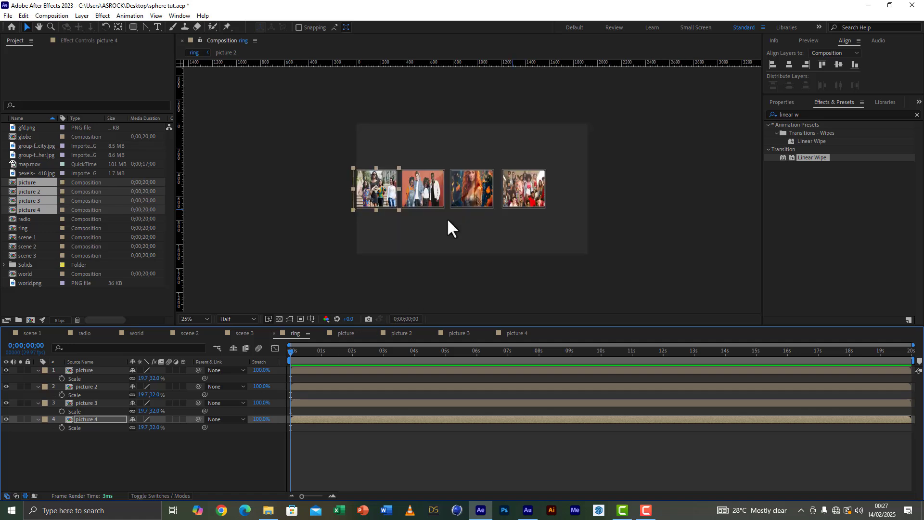
# Step: Nudge picture 2 closer to picture so that only a narrow gap separates their frames
pyautogui.press('.')
pyautogui.click(574, 212)
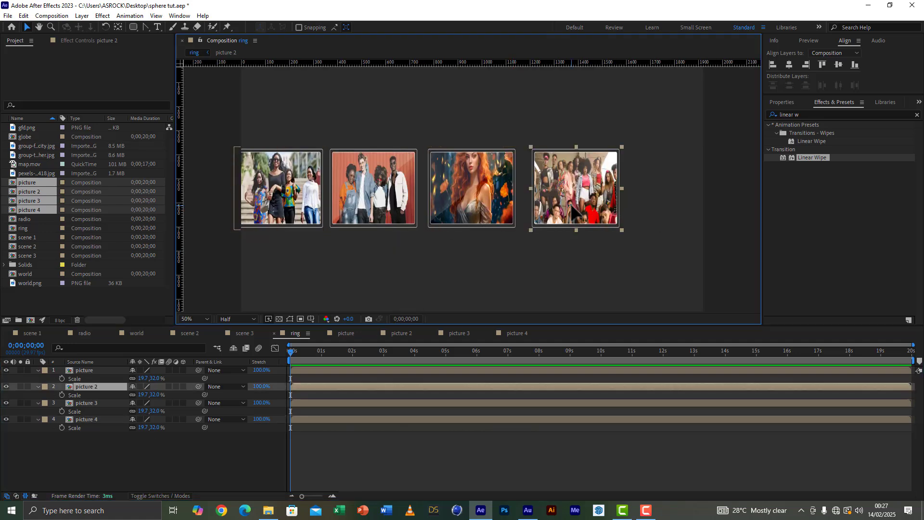
pyautogui.hotkey('shift', 'Left')
pyautogui.hotkey('shift', 'Left')
pyautogui.hotkey('shift', 'Left')
pyautogui.hotkey('shift', 'Left')
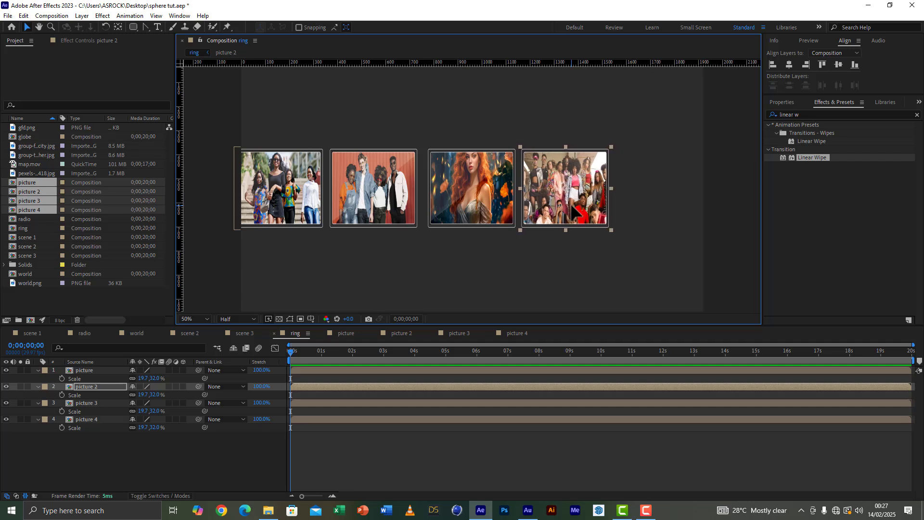
pyautogui.press('Left')
pyautogui.press('Left')
pyautogui.press('Left')
pyautogui.press('Left')
pyautogui.press('Left')
pyautogui.press('Left')
pyautogui.press('Left')
pyautogui.press('Left')
pyautogui.press('Left')
pyautogui.press('Left')
# Step: Shift picture and picture 2 together toward picture 3, and nudge all three toward picture 4 to even out the gaps
pyautogui.keyDown('shift'); pyautogui.click(482, 215); pyautogui.keyUp('shift')
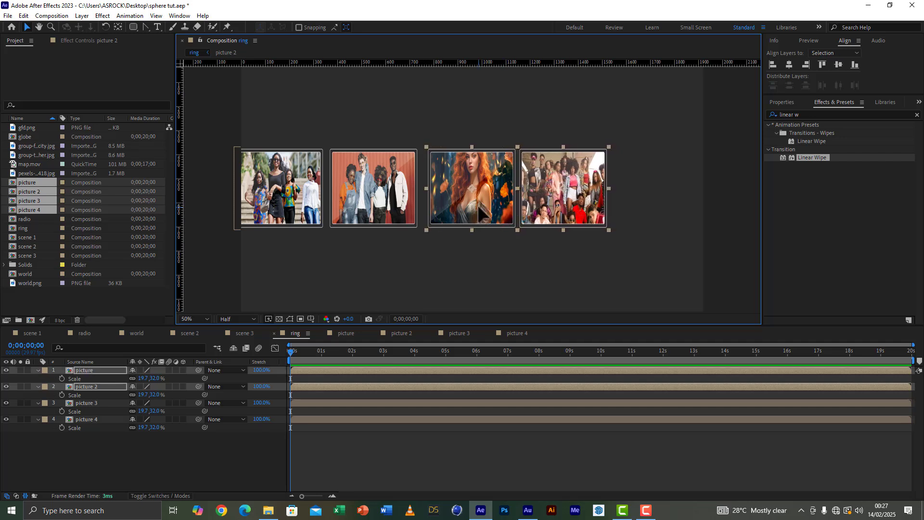
pyautogui.hotkey('shift', 'Left')
pyautogui.hotkey('shift', 'Left')
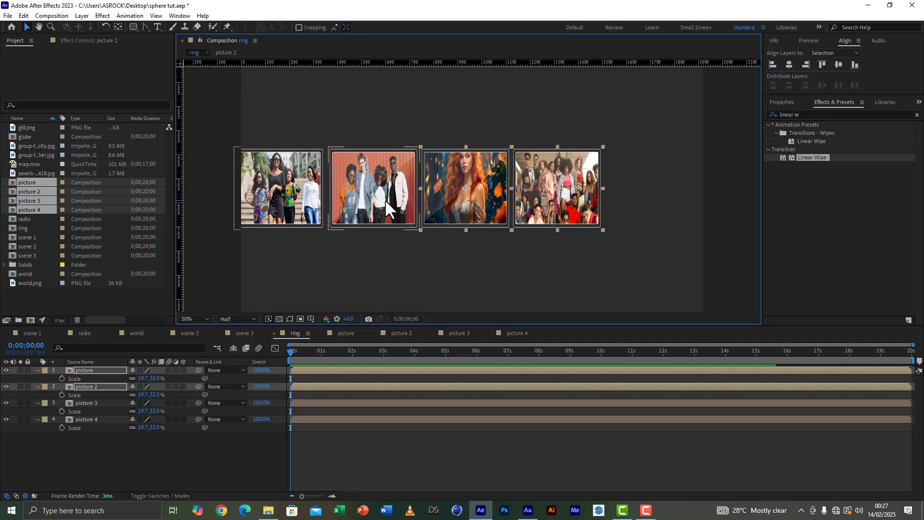
pyautogui.keyDown('shift'); pyautogui.click(386, 201); pyautogui.keyUp('shift')
pyautogui.press('Left')
pyautogui.press('Left')
pyautogui.press('Left')
pyautogui.press('Left')
pyautogui.press('Left')
pyautogui.press('Left')
pyautogui.press('Left')
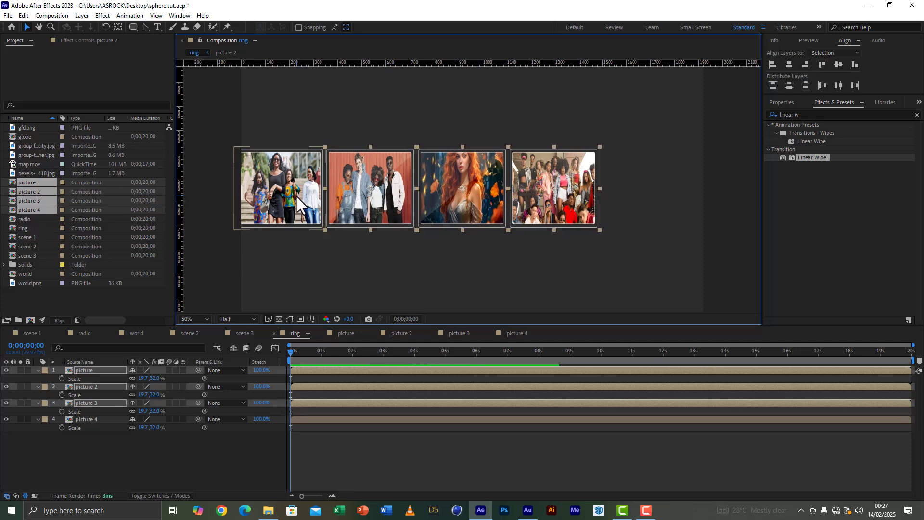
# Step: Move all four picture layers together to the right to centre the row in the ring composition, and deselect them
pyautogui.keyDown('shift'); pyautogui.click(296, 202); pyautogui.keyUp('shift')
pyautogui.press('Right')
pyautogui.press('Right')
pyautogui.press('Right')
pyautogui.press('Right')
pyautogui.press('Right')
pyautogui.press('Right')
pyautogui.press('Right')
pyautogui.press('Right')
pyautogui.press('Right')
pyautogui.press('Right')
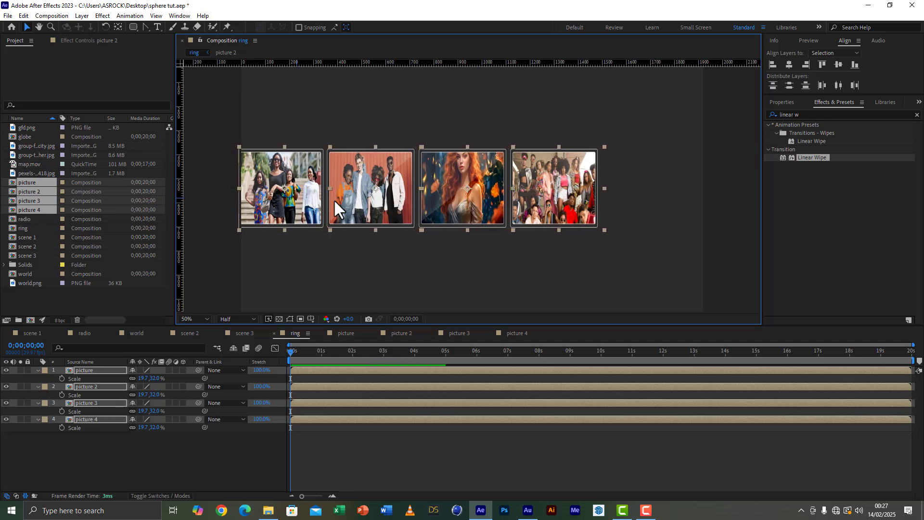
pyautogui.press(',')
pyautogui.press(',')
pyautogui.press(',')
pyautogui.press(',')
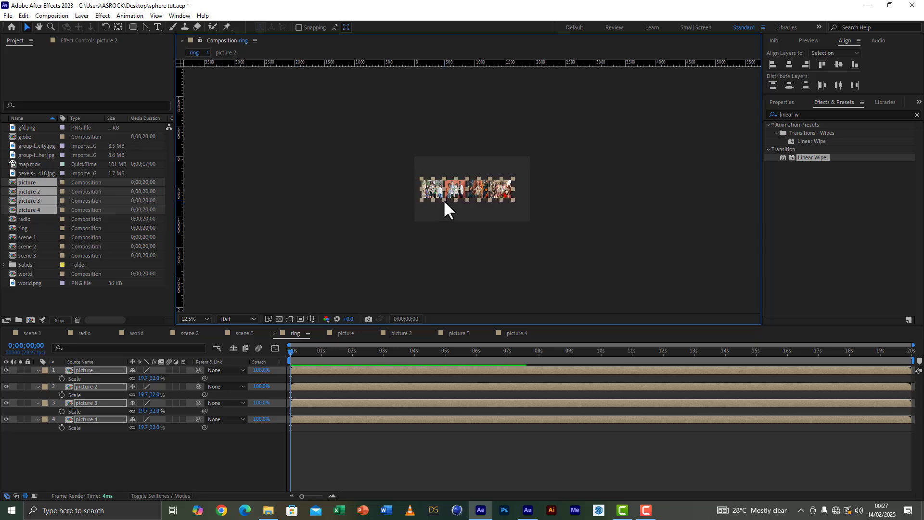
pyautogui.click(622, 219)
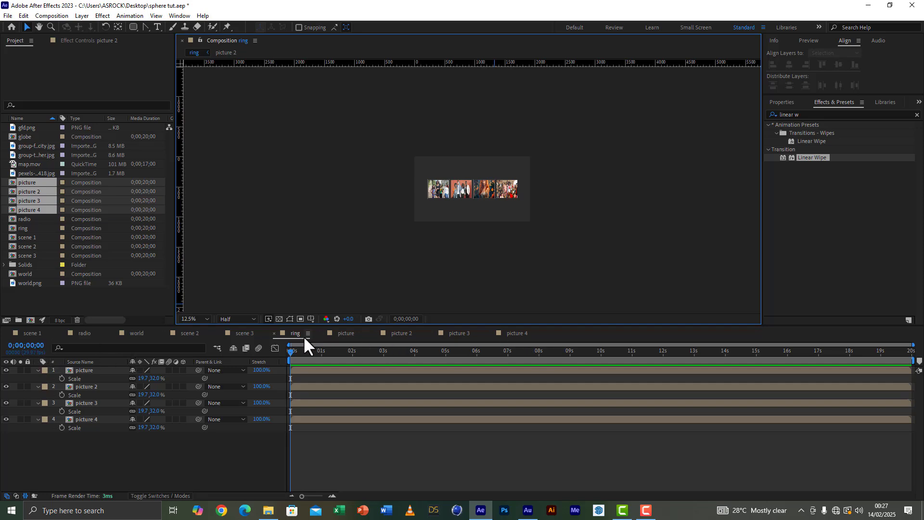
# Step: In scene 3, save the project and add the ring composition between the Camera 1 and globe layers
pyautogui.click(244, 333)
pyautogui.click(329, 351)
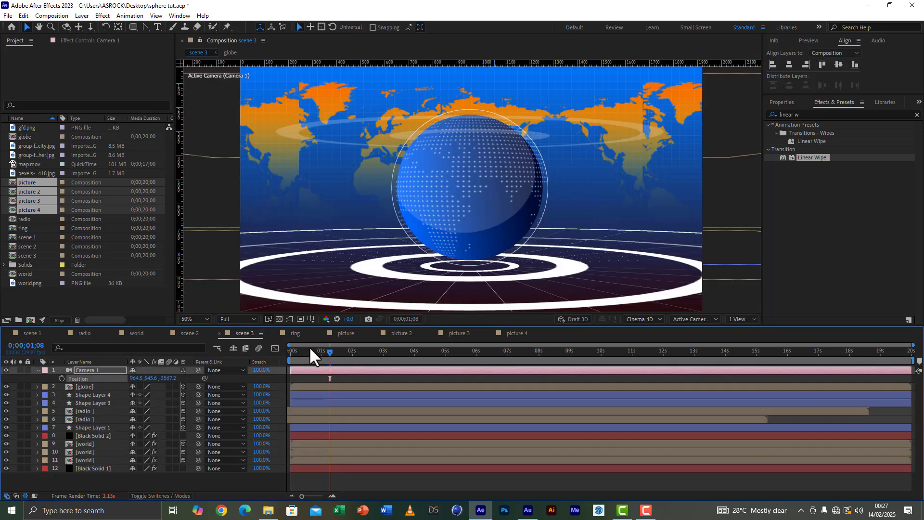
pyautogui.click(8, 15)
pyautogui.click(25, 96)
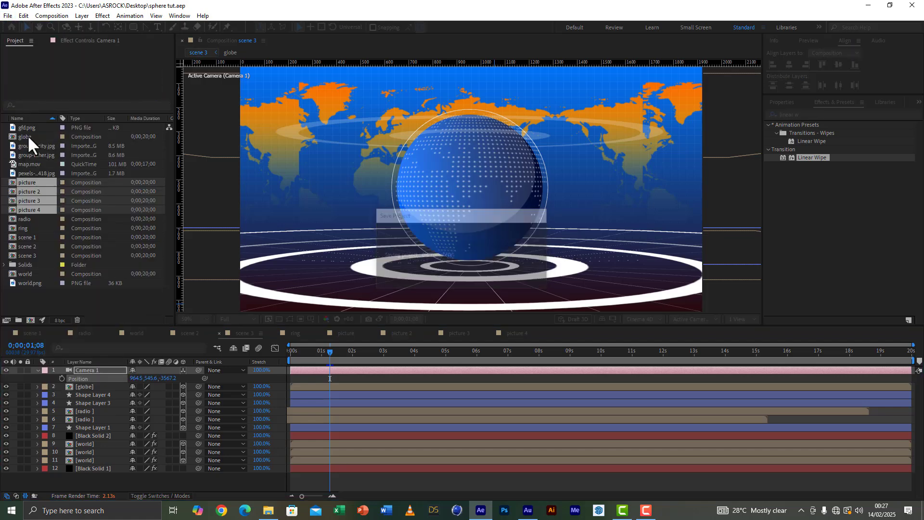
pyautogui.moveTo(29, 227); pyautogui.dragTo(77, 388)
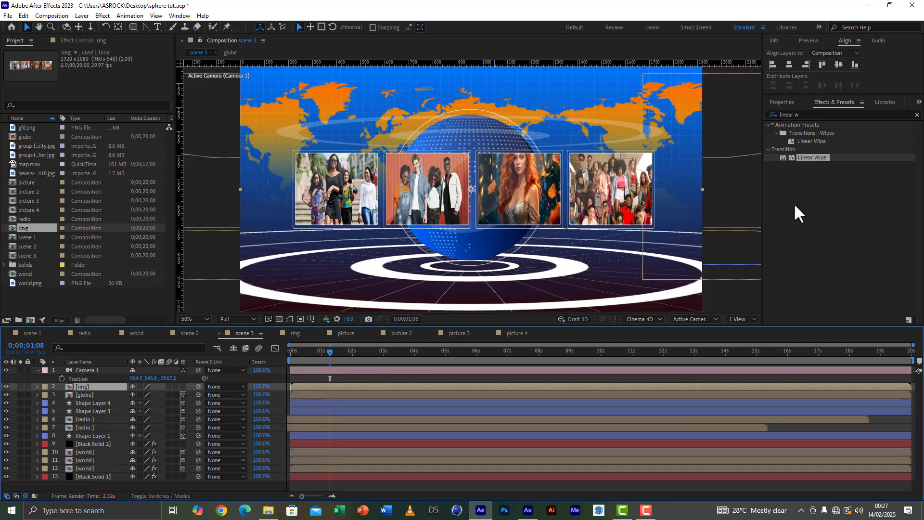
# Step: Apply the CC Cylinder effect to the ring layer and set its radius to 173%
pyautogui.click(765, 110)
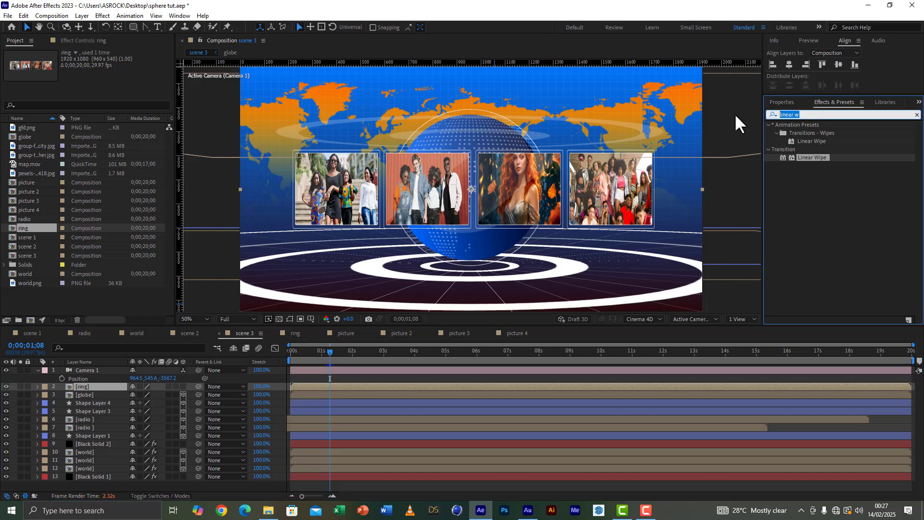
pyautogui.write('cc c')
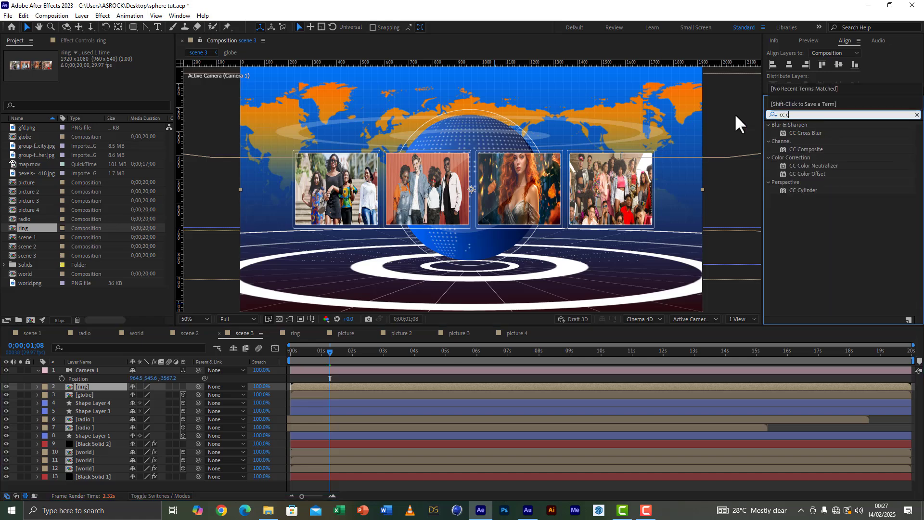
pyautogui.write('y')
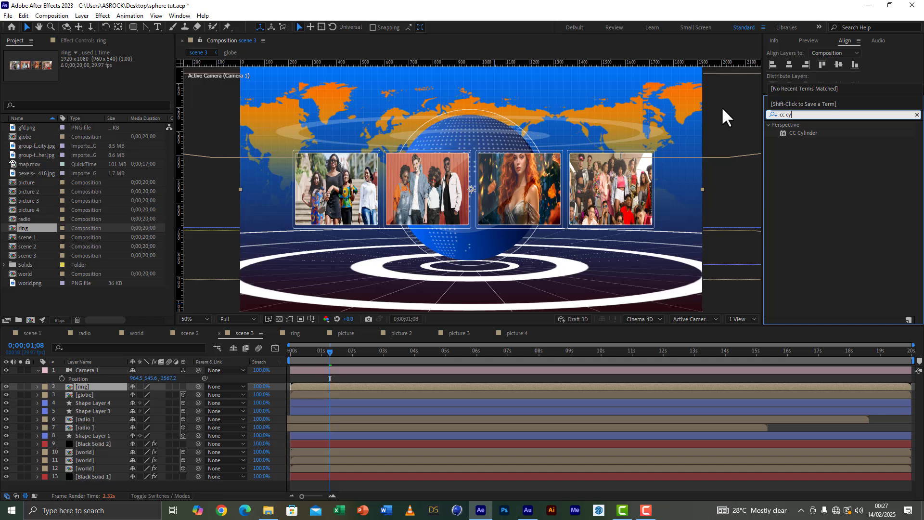
pyautogui.click(801, 133)
pyautogui.doubleClick(802, 134)
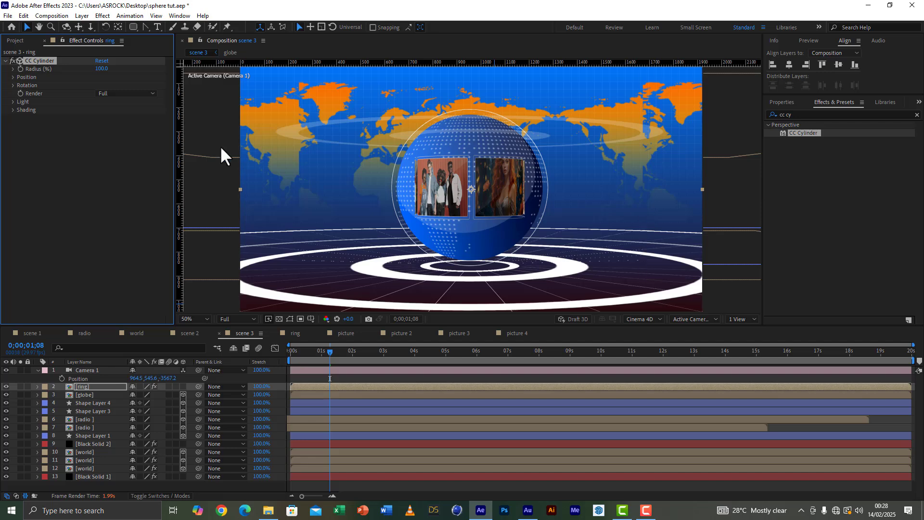
pyautogui.moveTo(102, 71); pyautogui.dragTo(143, 76)
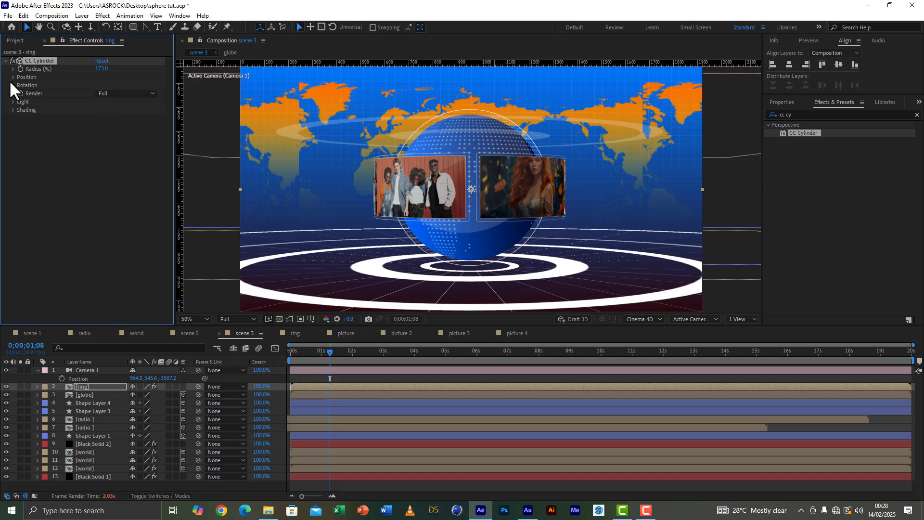
# Step: Raise the CC Cylinder light height to 95 to brighten the pictures on the ring
pyautogui.click(13, 102)
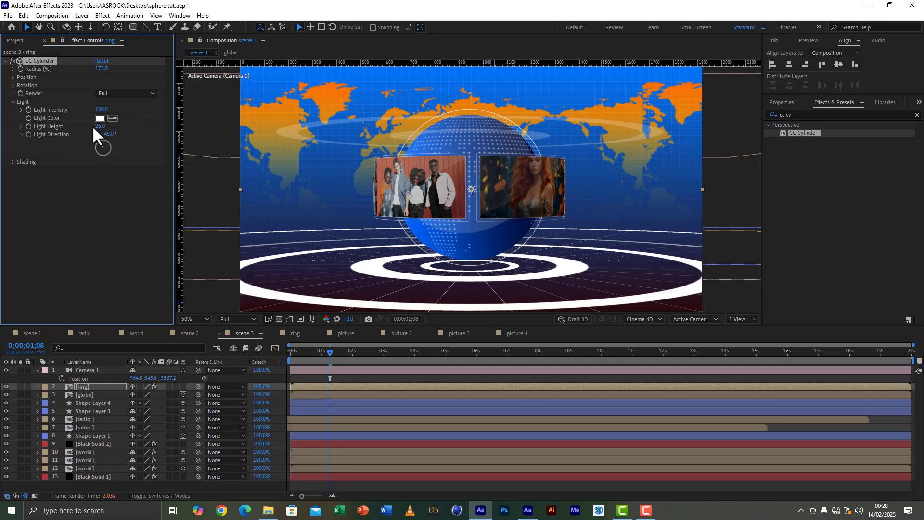
pyautogui.moveTo(99, 126); pyautogui.dragTo(134, 130)
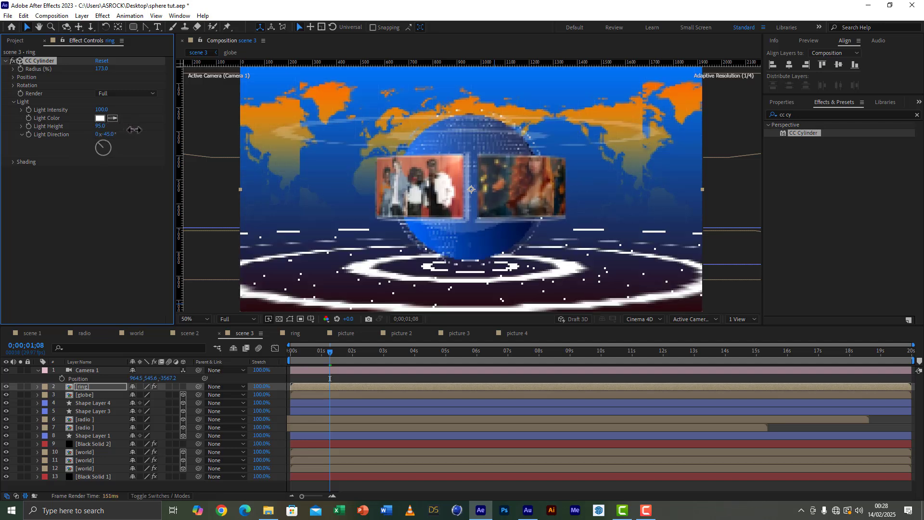
pyautogui.click(65, 183)
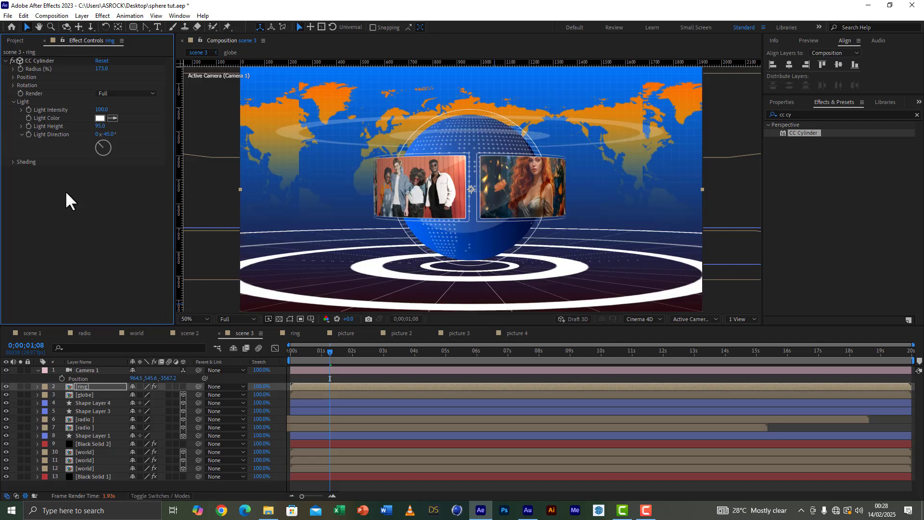
pyautogui.click(5, 60)
pyautogui.click(5, 59)
# Step: Set the CC Cylinder render option of the ring layer to Outside
pyautogui.click(94, 386)
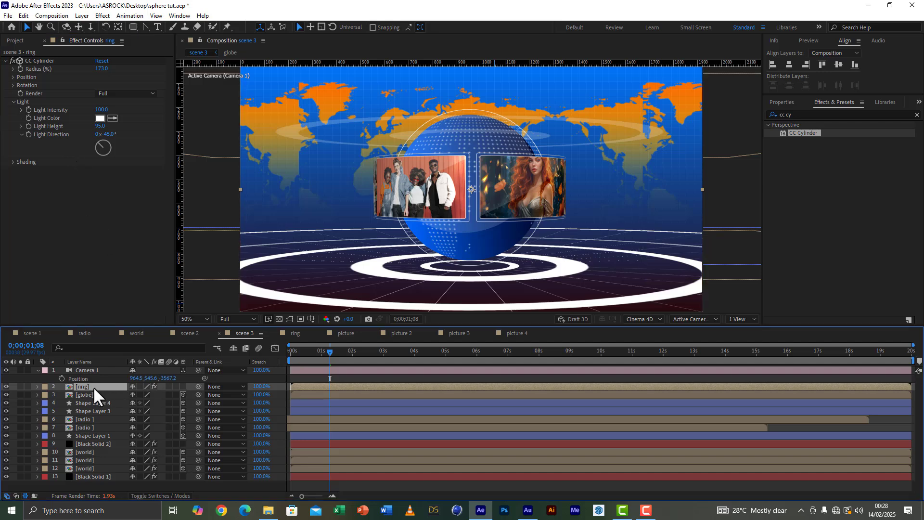
pyautogui.click(113, 93)
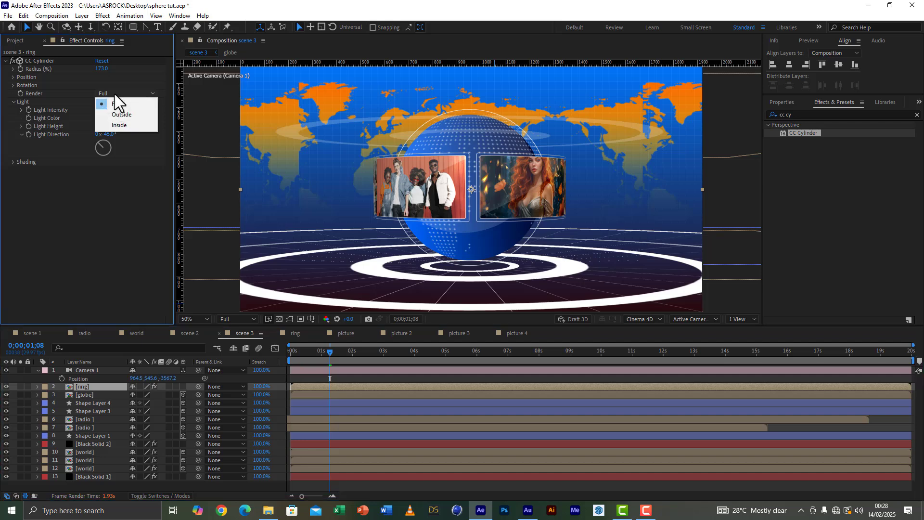
pyautogui.click(123, 114)
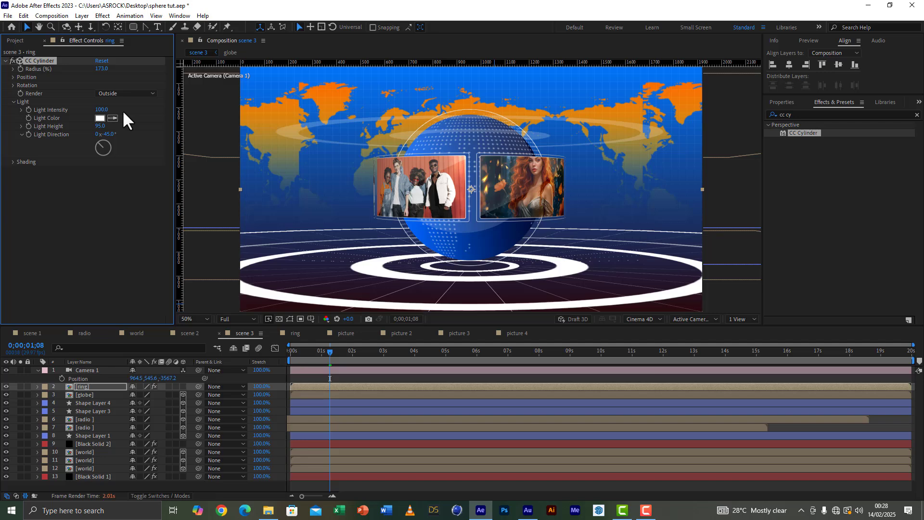
# Step: Duplicate the ring layer below the globe with its CC Cylinder render set to Inside, and save the project
pyautogui.click(88, 389)
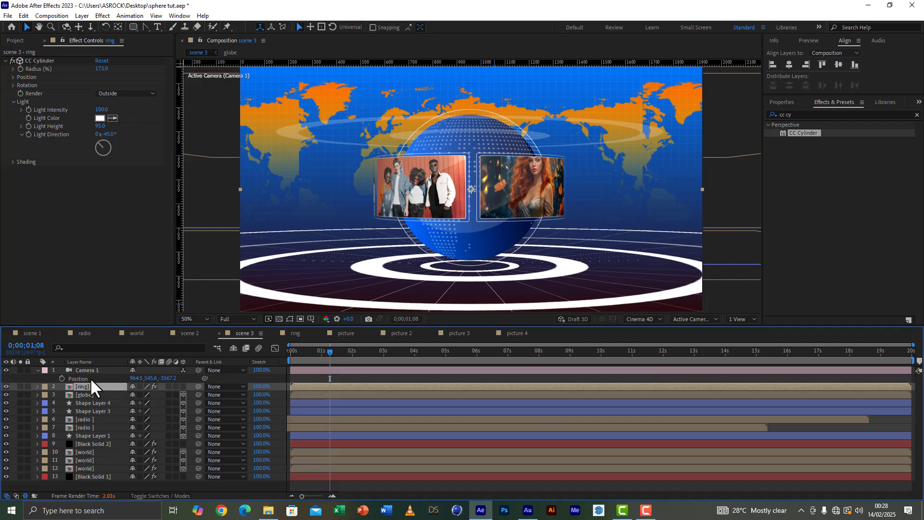
pyautogui.hotkey('ctrl', 'd')
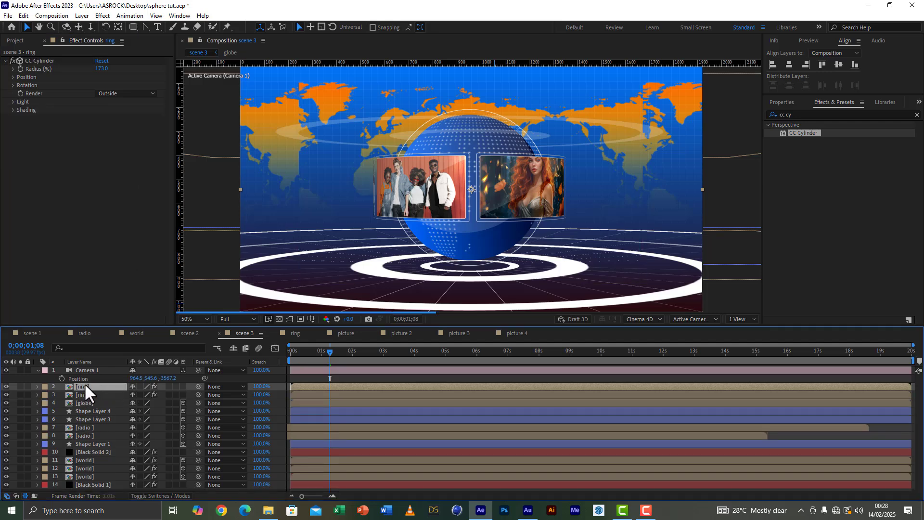
pyautogui.moveTo(84, 382); pyautogui.dragTo(86, 406)
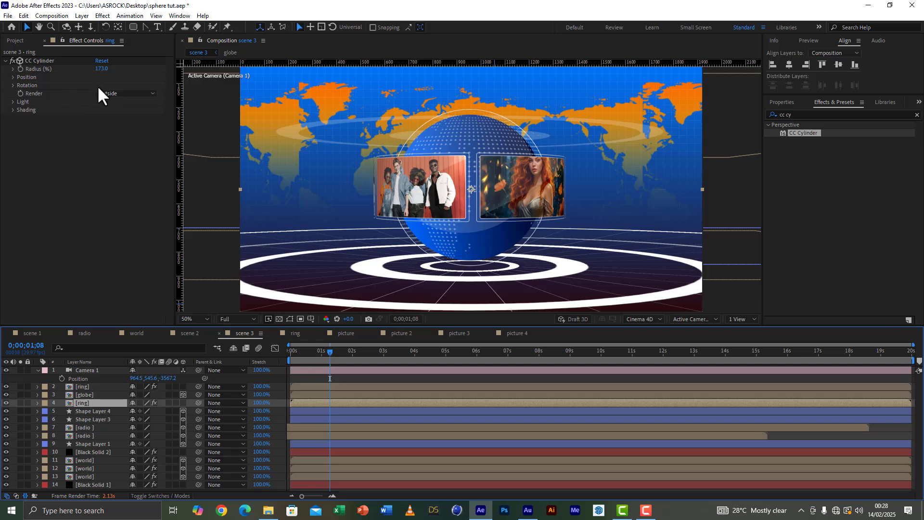
pyautogui.click(113, 93)
pyautogui.click(112, 126)
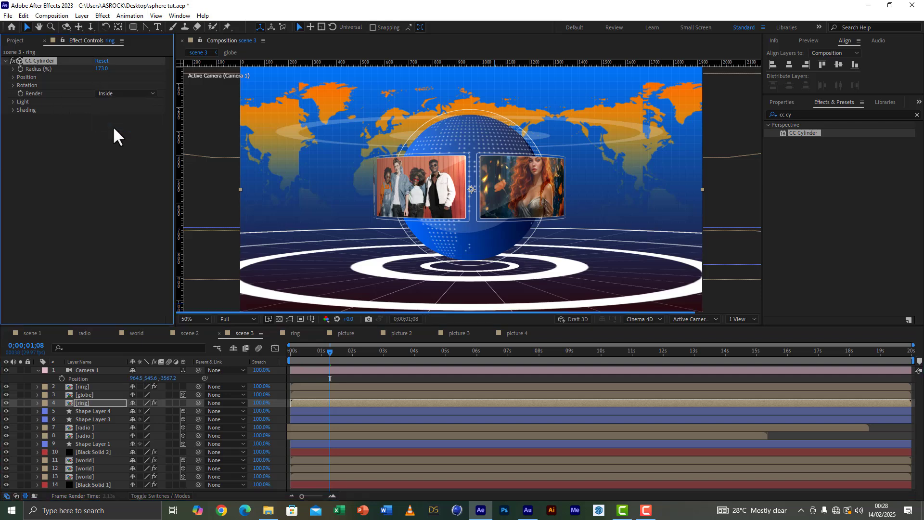
pyautogui.click(9, 16)
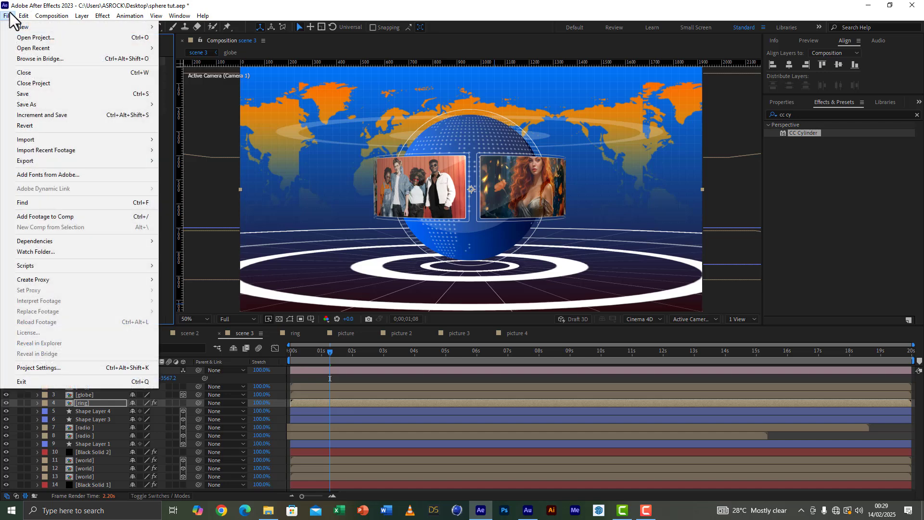
pyautogui.click(22, 95)
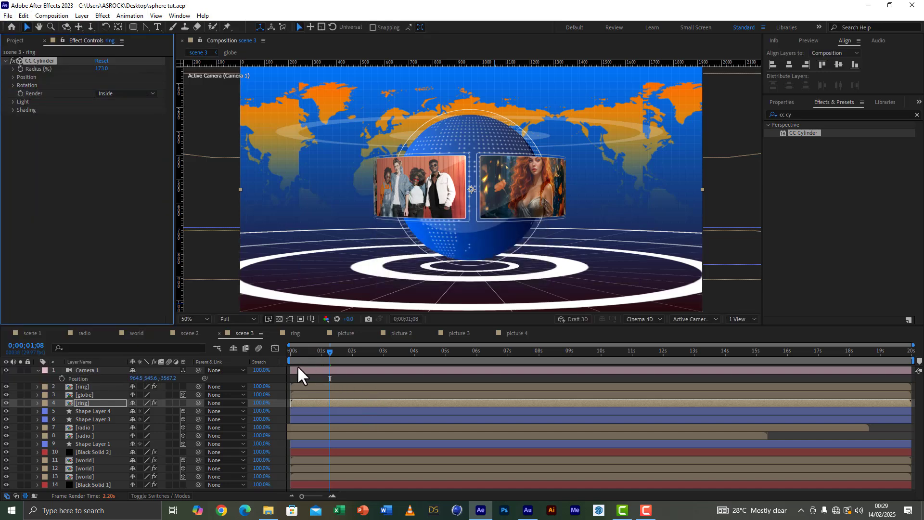
# Step: Return to the start of the scene 3 timeline and set the preview resolution to Half
pyautogui.moveTo(313, 352); pyautogui.dragTo(265, 349)
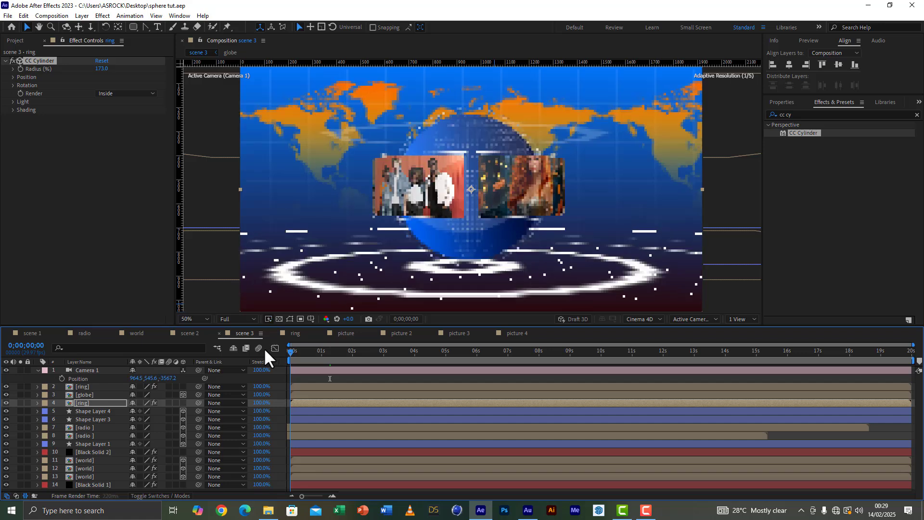
pyautogui.click(235, 318)
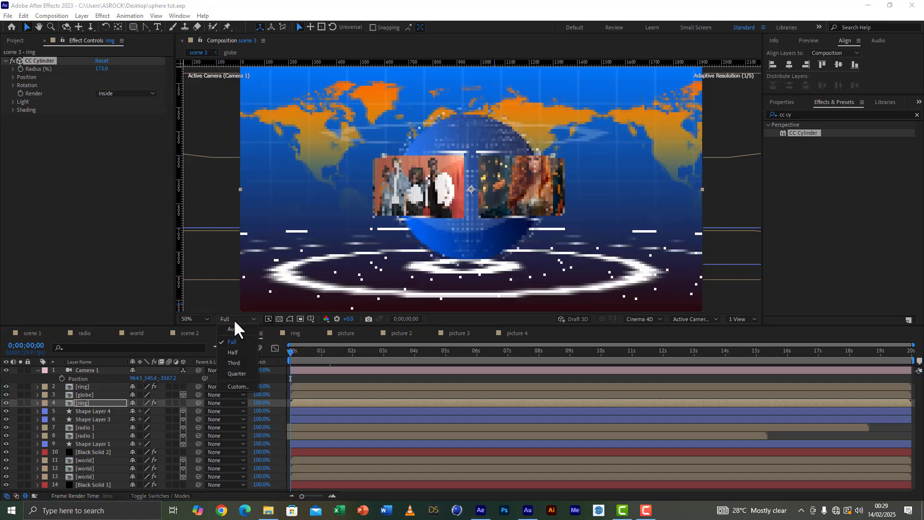
pyautogui.click(231, 353)
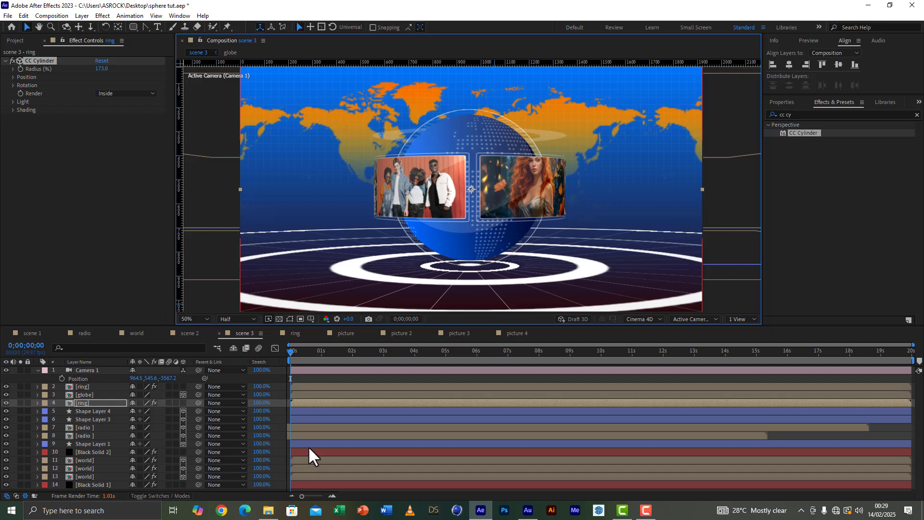
# Step: Delete the duplicate ring layer below the globe
pyautogui.click(83, 401)
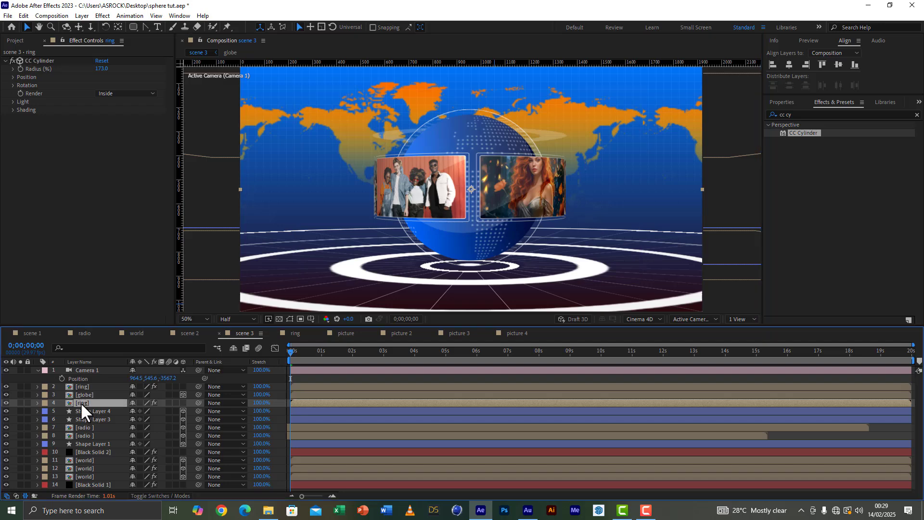
pyautogui.press('Delete')
# Step: Set the remaining ring layer's CC Cylinder Rotation Y to -91° and keyframe it at the start of the timeline
pyautogui.click(82, 386)
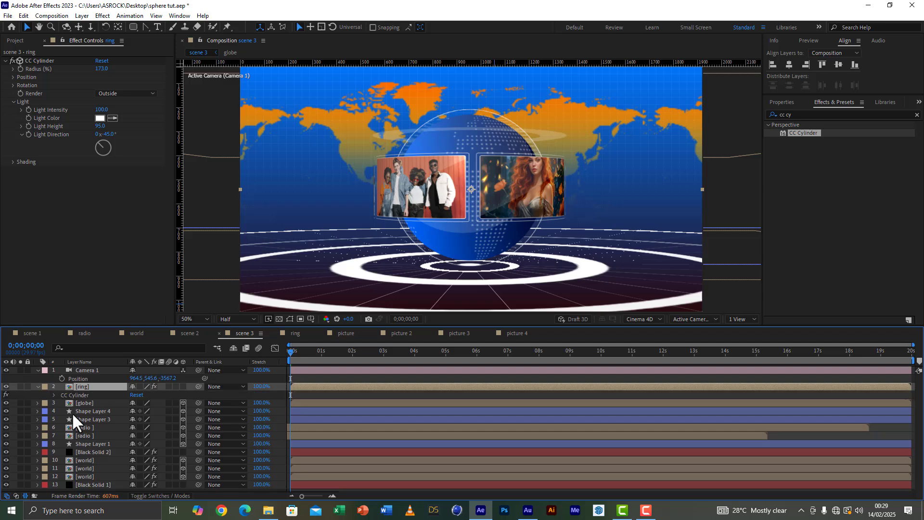
pyautogui.press('e')
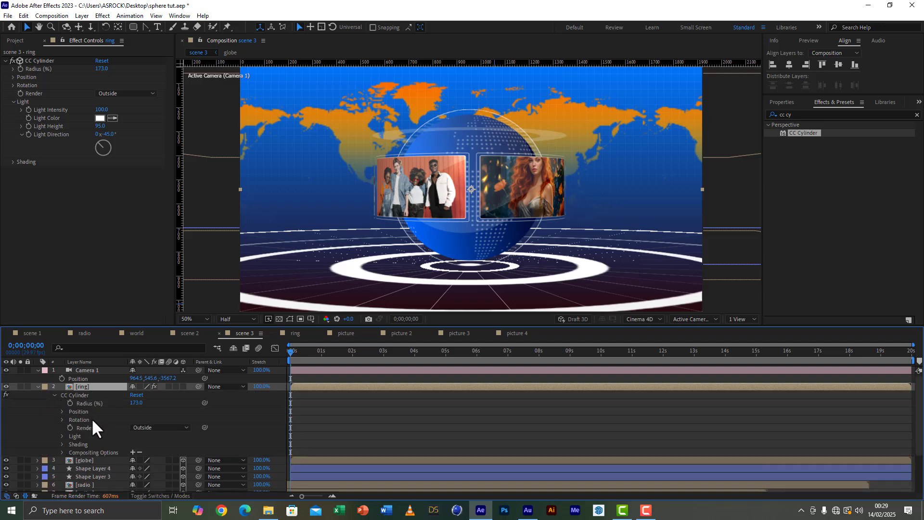
pyautogui.click(62, 419)
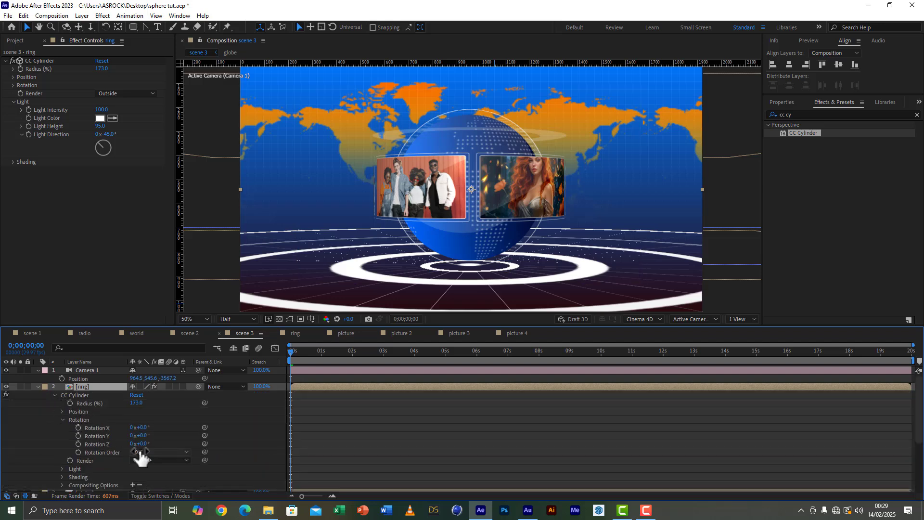
pyautogui.moveTo(138, 434); pyautogui.dragTo(105, 441)
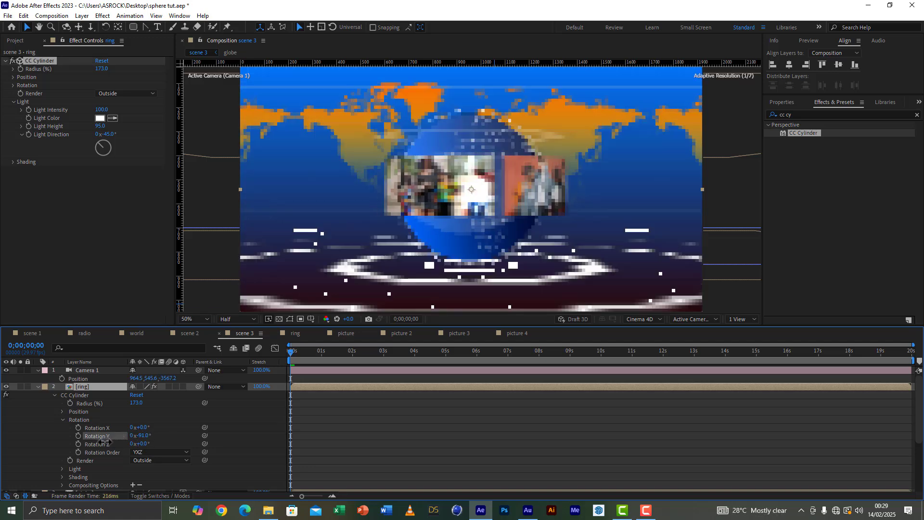
pyautogui.click(78, 436)
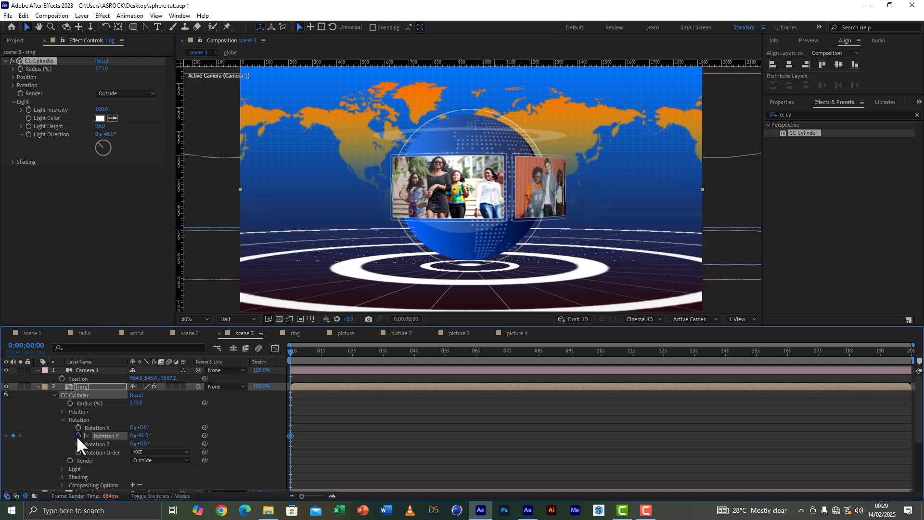
# Step: Keyframe the ring's CC Cylinder Rotation Y at 74° at 0;00;07;29 and save the project
pyautogui.click(540, 357)
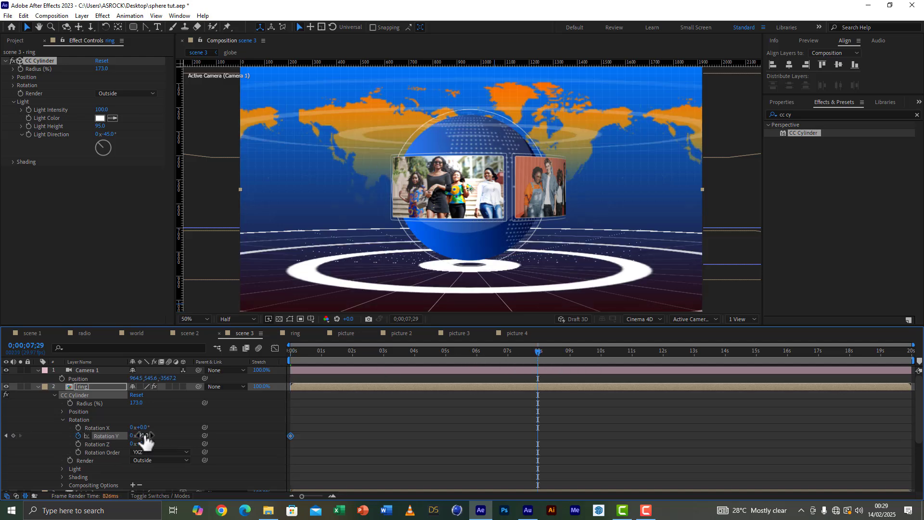
pyautogui.moveTo(144, 436); pyautogui.dragTo(236, 444)
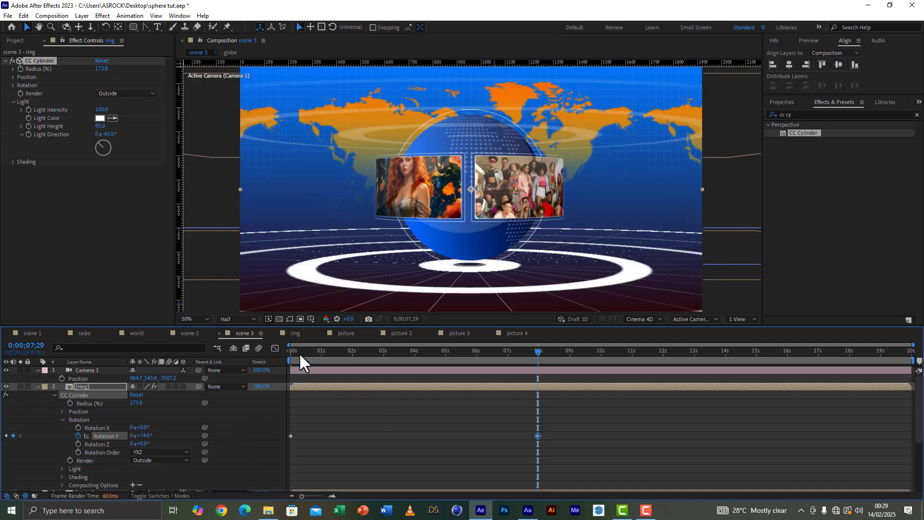
pyautogui.moveTo(300, 355); pyautogui.dragTo(250, 352)
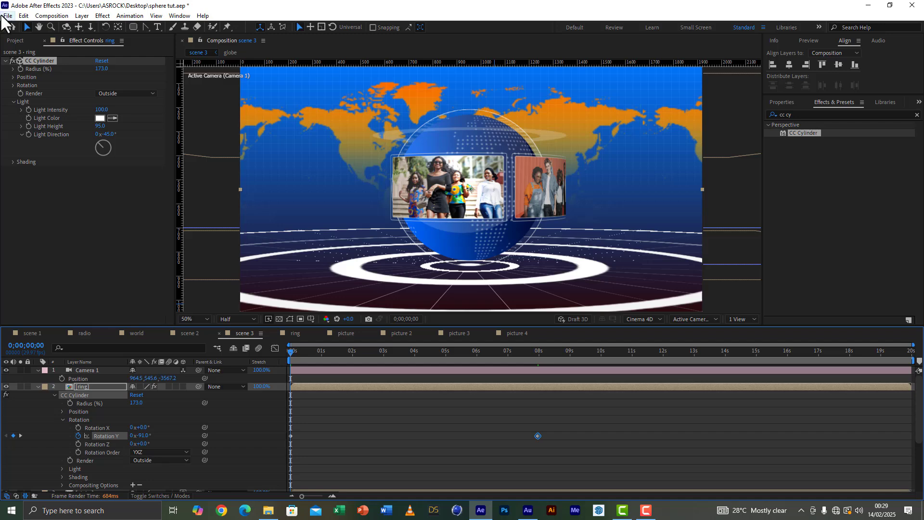
pyautogui.click(5, 15)
pyautogui.click(21, 94)
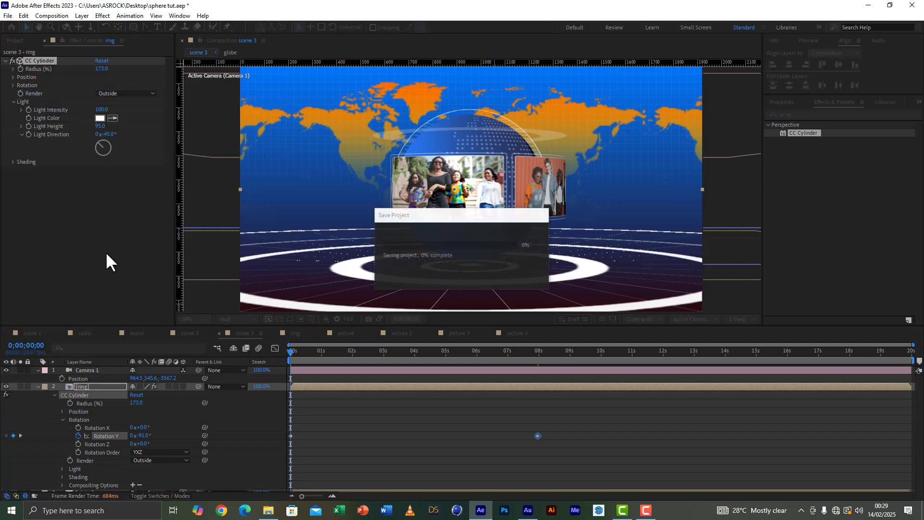
# Step: Play the scene from the start to check how the picture ring rotates around the globe
pyautogui.press('space')
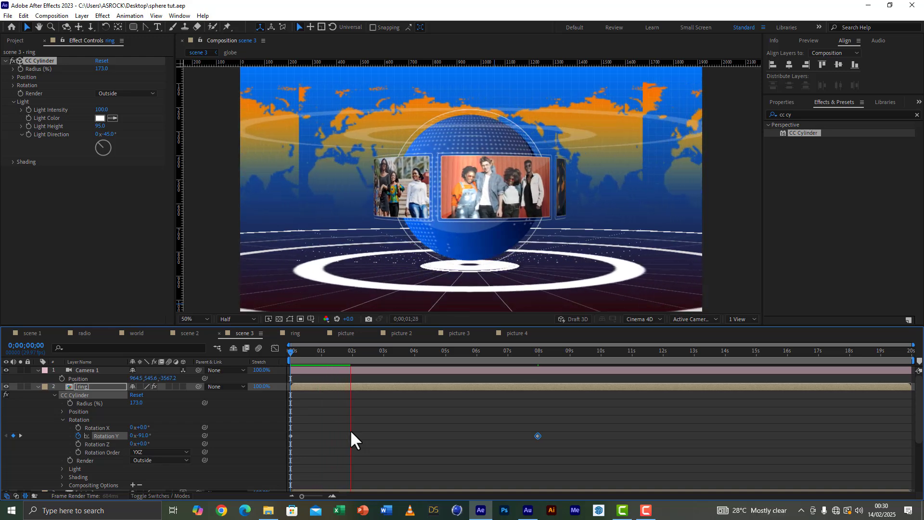
pyautogui.press('space')
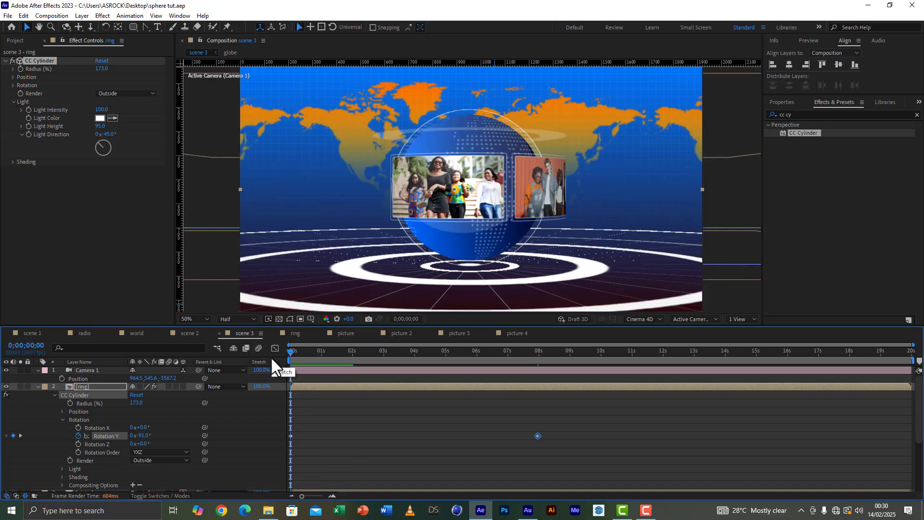
pyautogui.press('space')
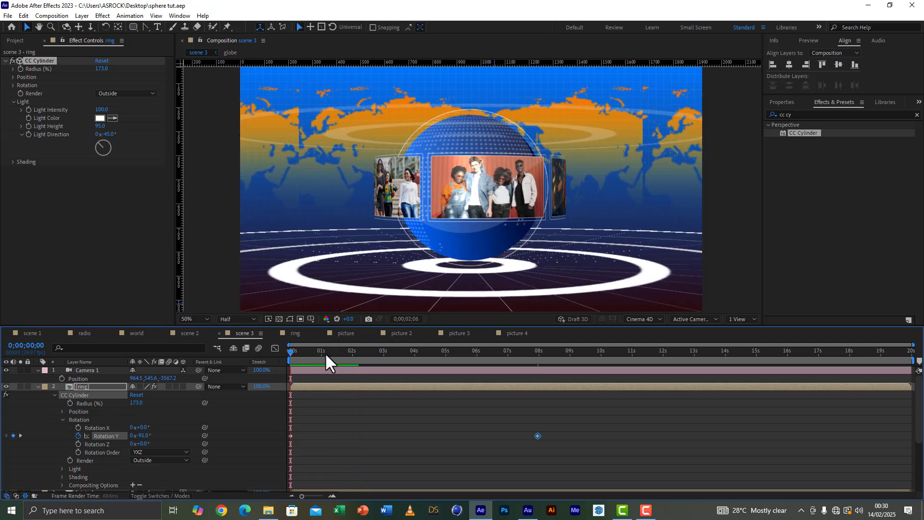
pyautogui.moveTo(325, 352); pyautogui.dragTo(256, 351)
pyautogui.press('space')
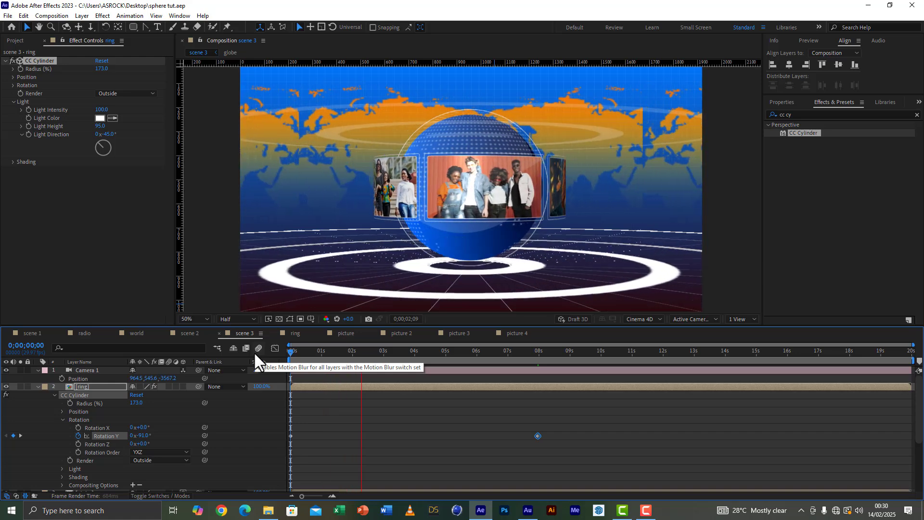
pyautogui.press('space')
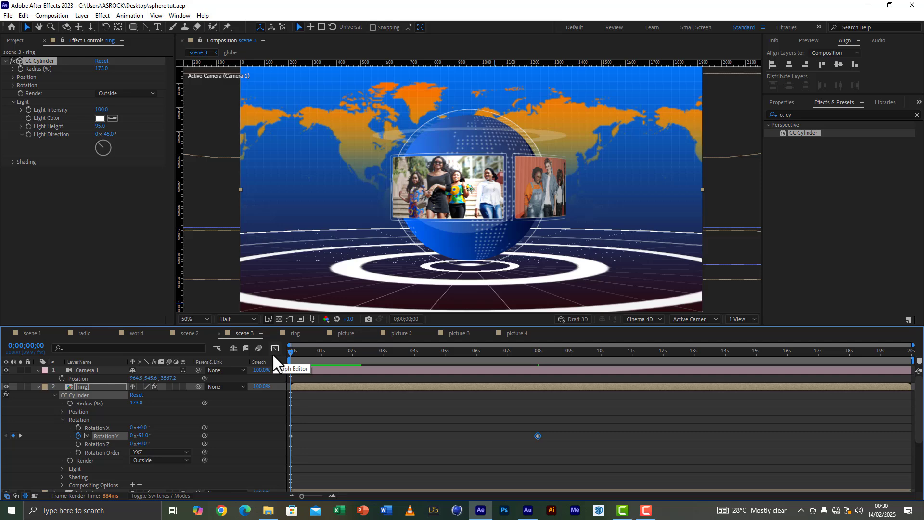
# Step: Time-reverse the ring's two Rotation Y keyframes so the ring spins in the opposite direction
pyautogui.moveTo(577, 424); pyautogui.dragTo(280, 449)
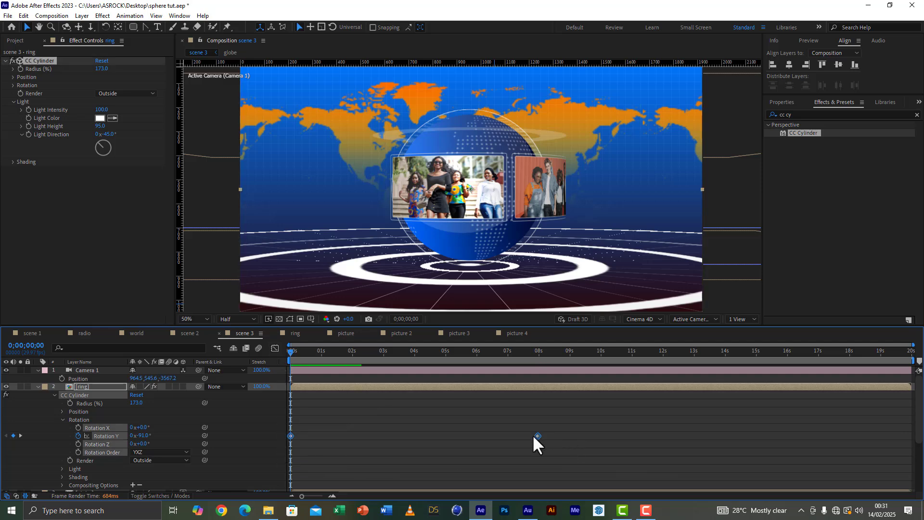
pyautogui.rightClick(537, 436)
pyautogui.moveTo(577, 430)
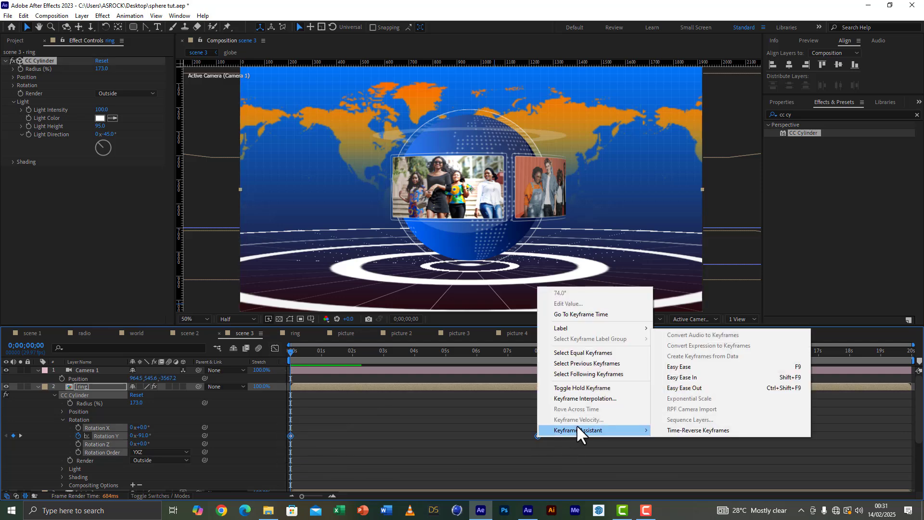
pyautogui.click(692, 428)
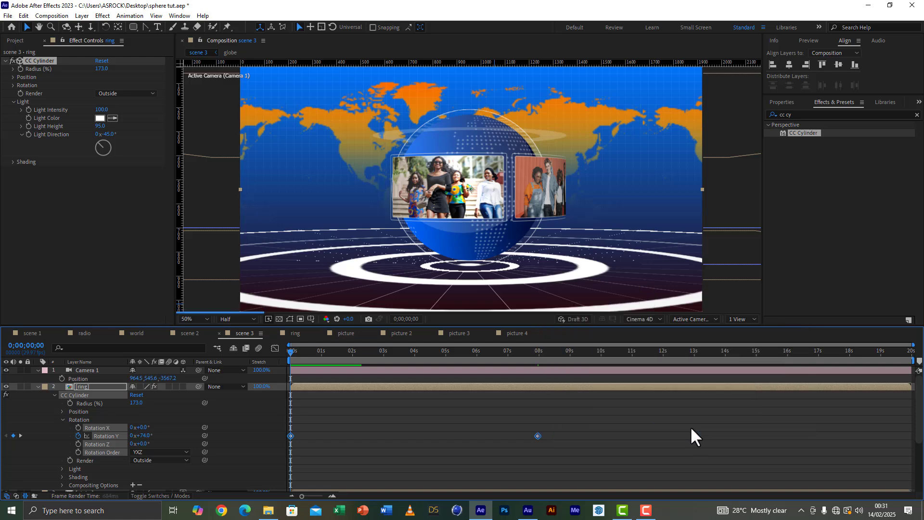
# Step: Play back the reversed ring rotation and stop at 0;00;01;01
pyautogui.press('space')
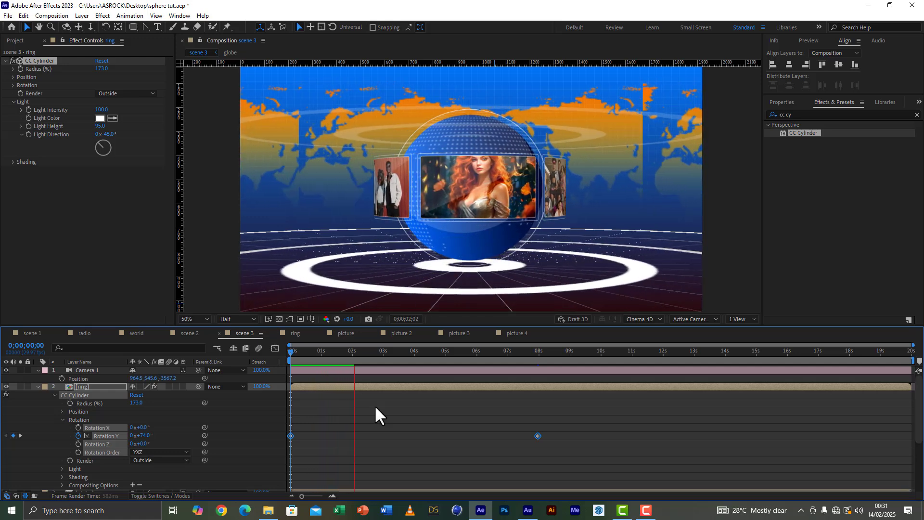
pyautogui.press('space')
pyautogui.press('space')
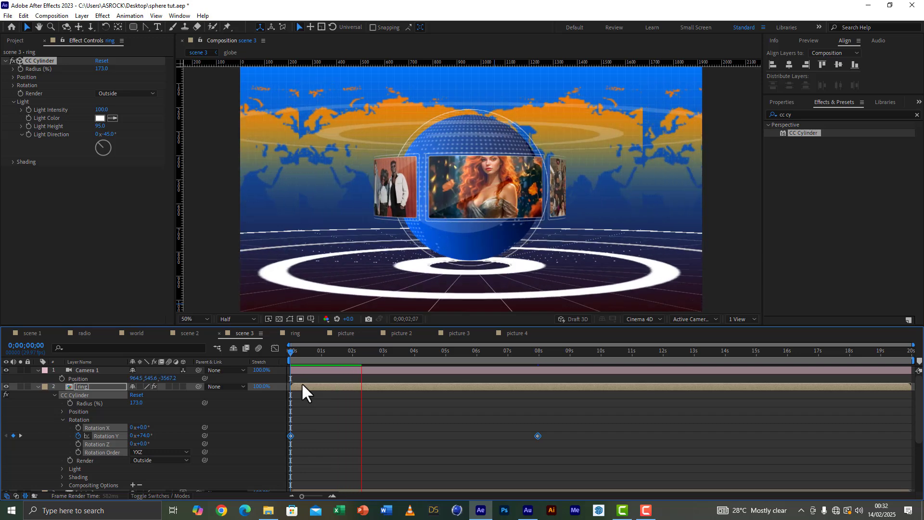
pyautogui.click(322, 351)
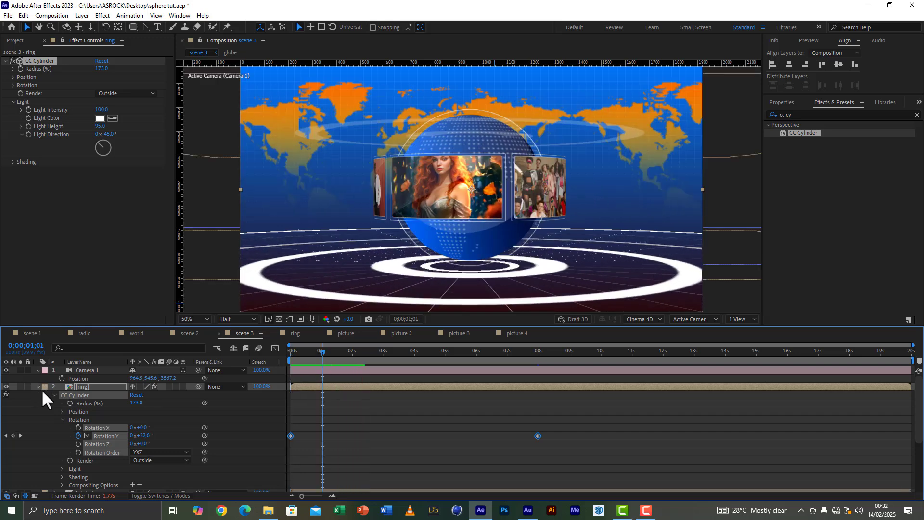
# Step: Collapse the ring and Camera 1 layer properties and save the project
pyautogui.click(38, 387)
pyautogui.click(39, 371)
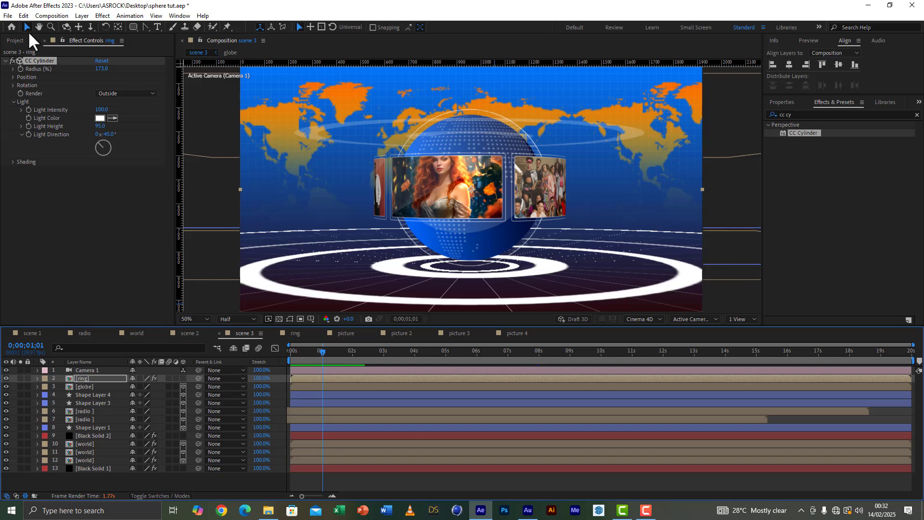
pyautogui.click(7, 16)
pyautogui.click(29, 92)
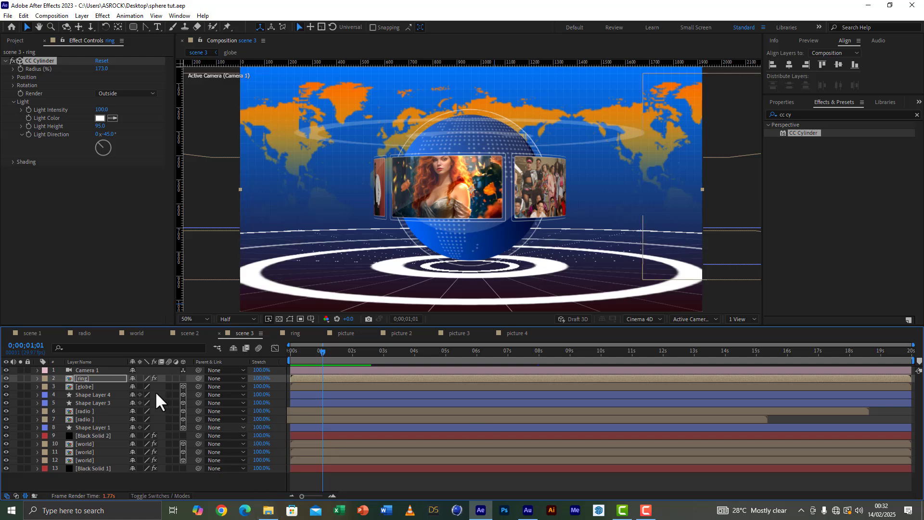
# Step: Dolly Camera 1 in close to the picture ring and set its Z Rotation to -15°
pyautogui.click(98, 368)
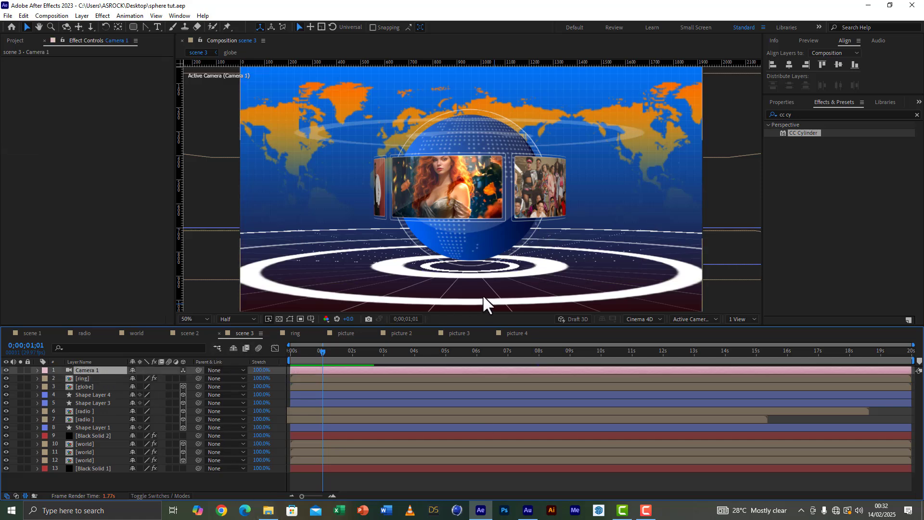
pyautogui.press('c')
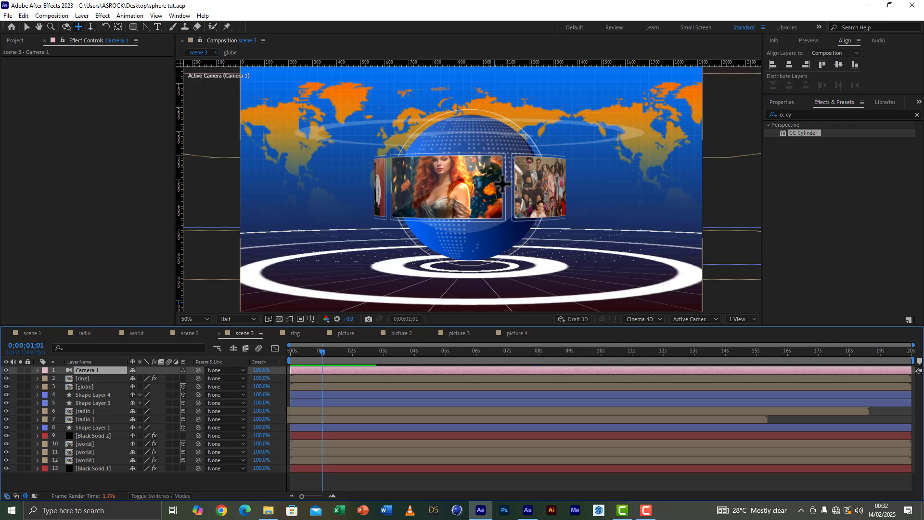
pyautogui.press('c')
pyautogui.moveTo(482, 191); pyautogui.dragTo(473, 114)
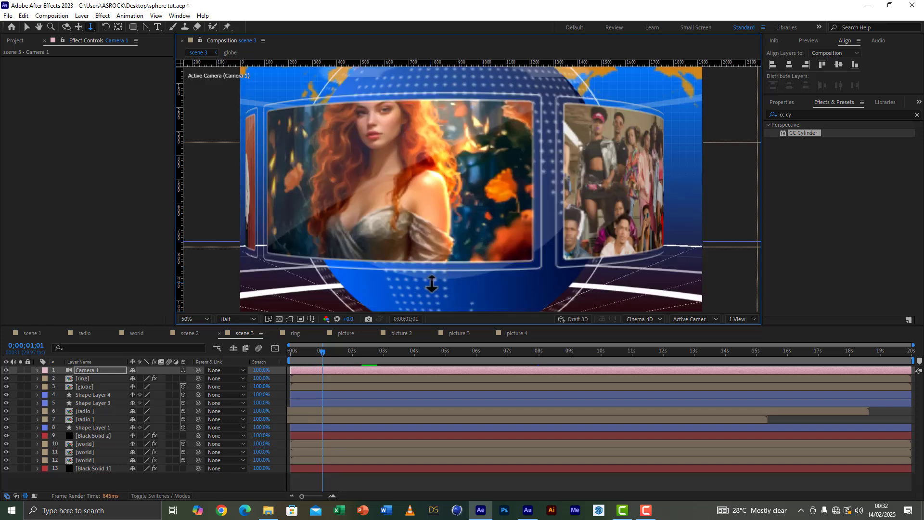
pyautogui.moveTo(440, 244); pyautogui.dragTo(439, 254)
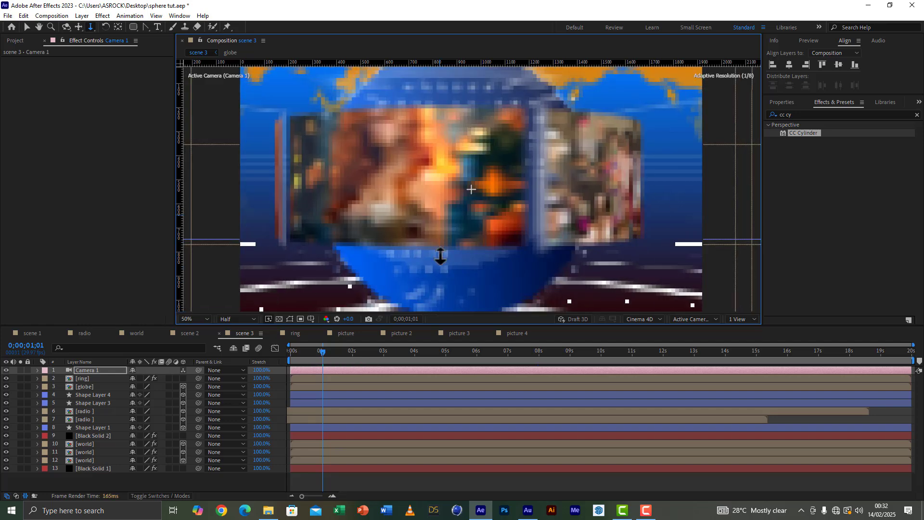
pyautogui.press('r')
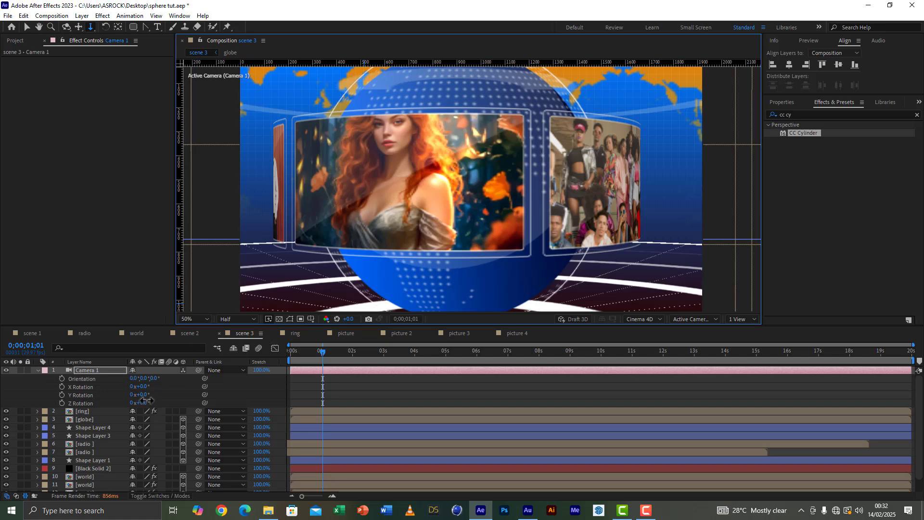
pyautogui.moveTo(147, 402)
pyautogui.mouseDown()
pyautogui.moveTo(159, 401)
pyautogui.moveTo(147, 411)
pyautogui.mouseUp()
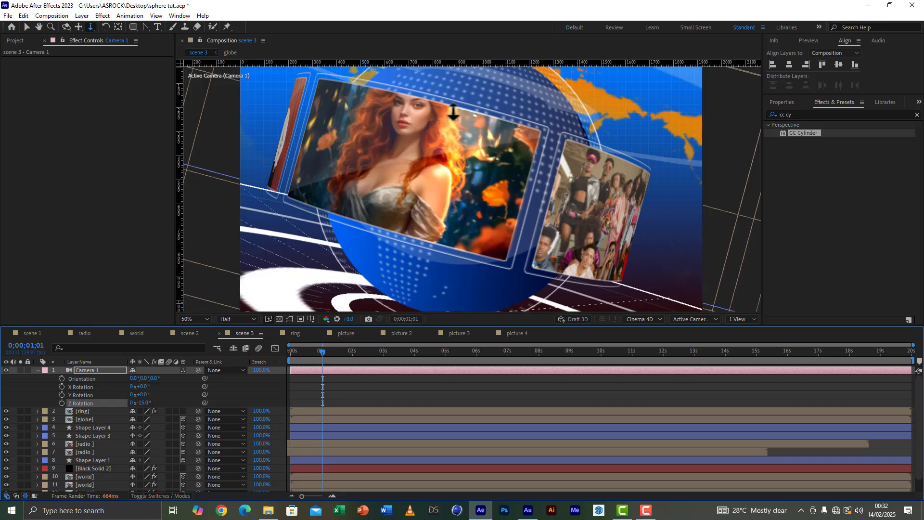
# Step: Pan Camera 1 to shift the globe off-centre, and orbit it slightly to a lower viewing angle on the ring
pyautogui.press('c')
pyautogui.press('c')
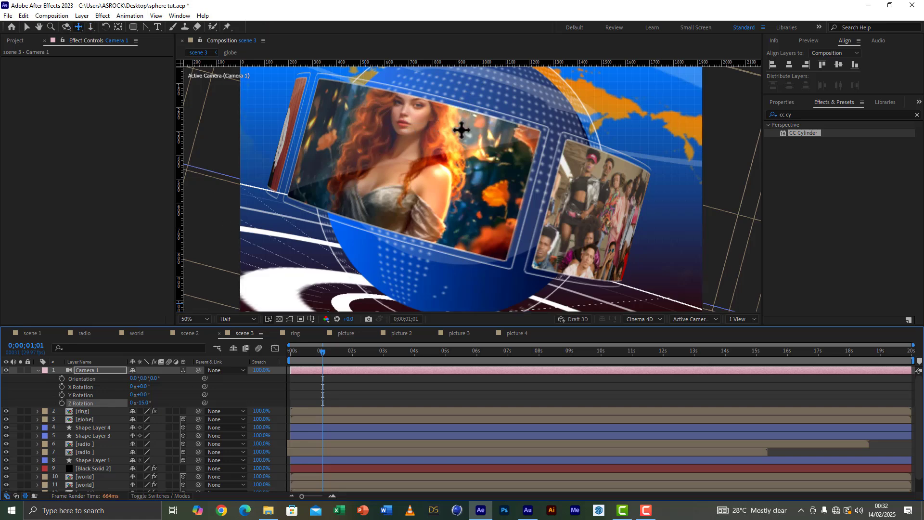
pyautogui.moveTo(461, 130); pyautogui.dragTo(514, 169)
pyautogui.press('c')
pyautogui.press('c')
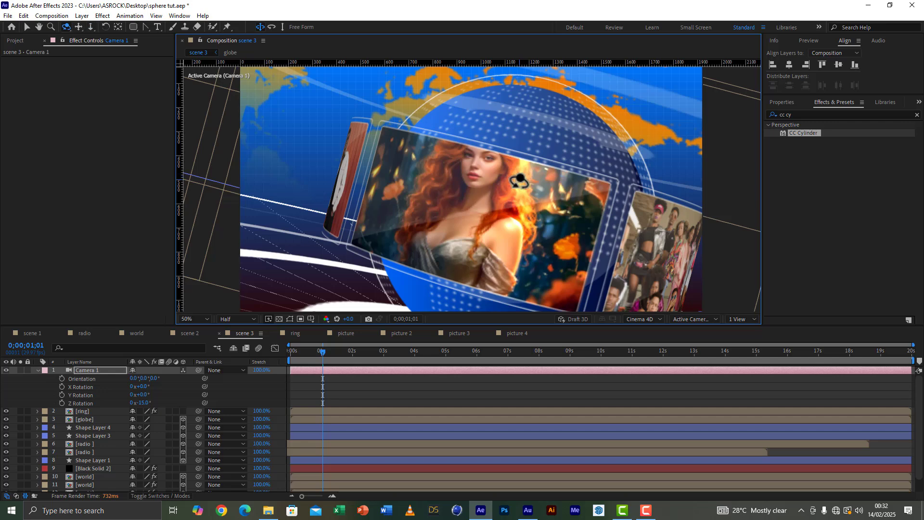
pyautogui.moveTo(519, 181); pyautogui.dragTo(520, 175)
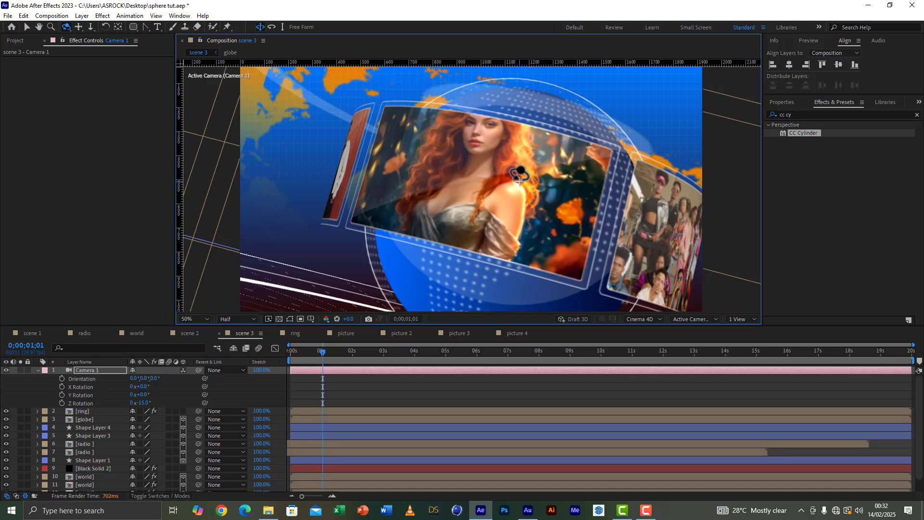
# Step: Return to the Selection tool and save the project
pyautogui.click(26, 27)
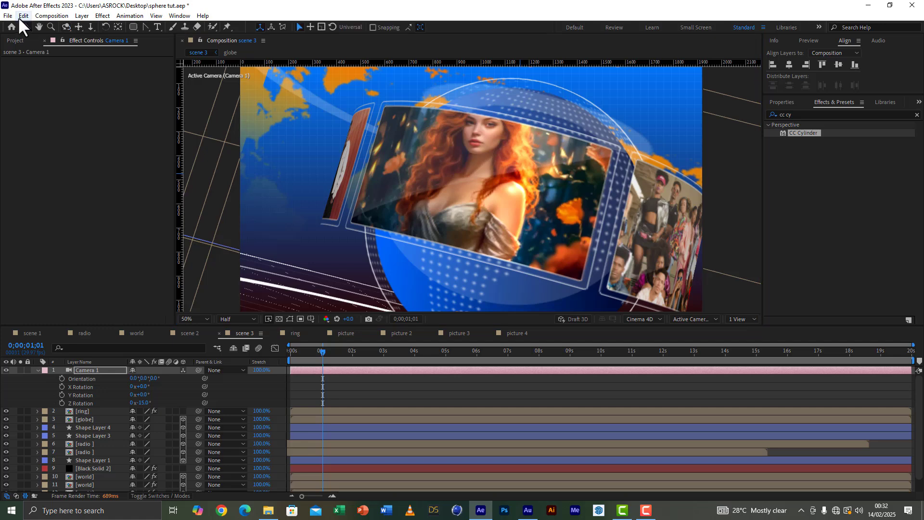
pyautogui.click(8, 15)
pyautogui.click(21, 95)
# Step: Duplicate the ring layer, place the copy beneath the globe layer, and set its CC Cylinder Render option to Inside
pyautogui.click(79, 412)
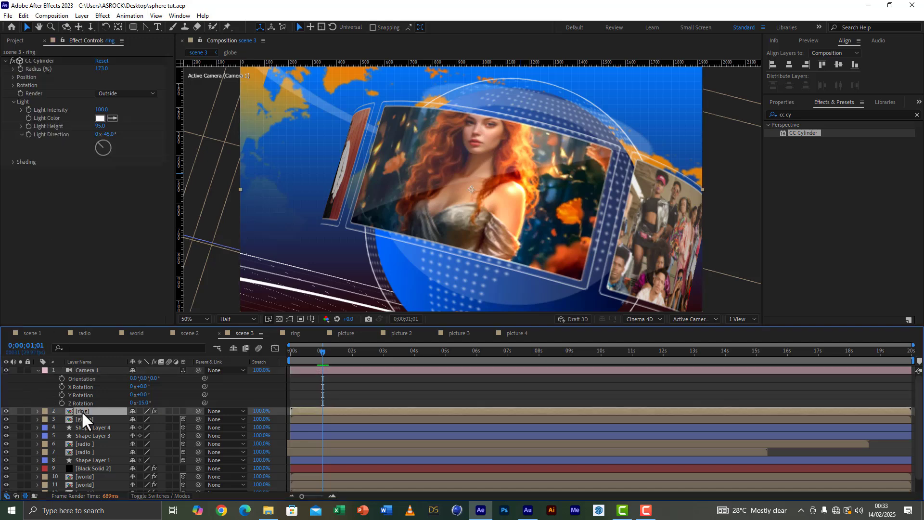
pyautogui.hotkey('ctrl', 'd')
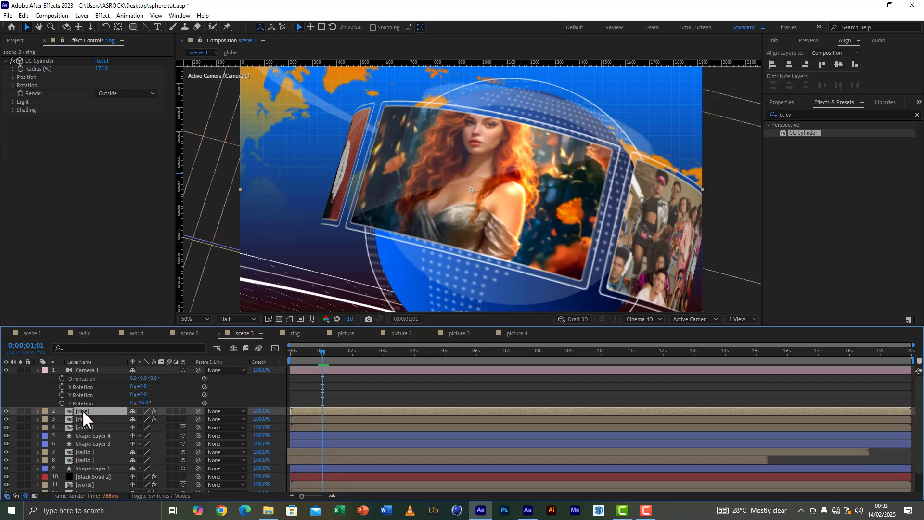
pyautogui.moveTo(82, 409); pyautogui.dragTo(89, 433)
pyautogui.click(101, 93)
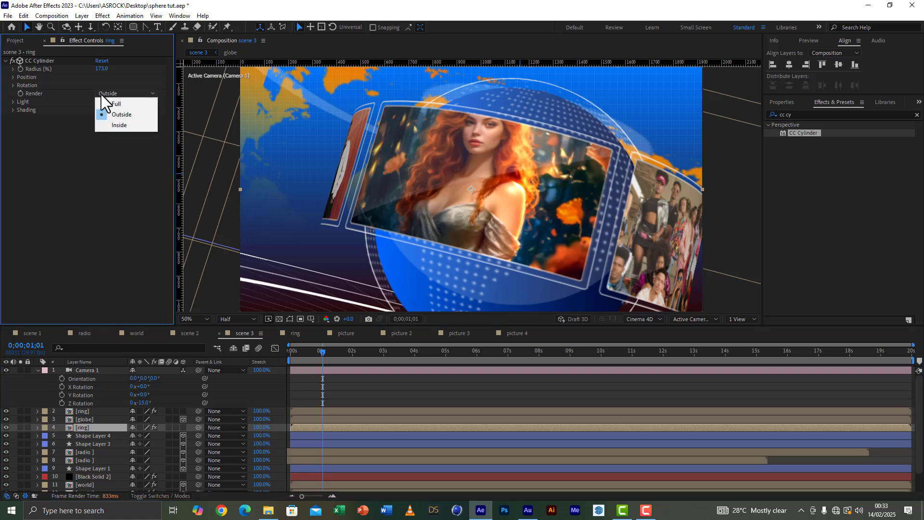
pyautogui.click(116, 124)
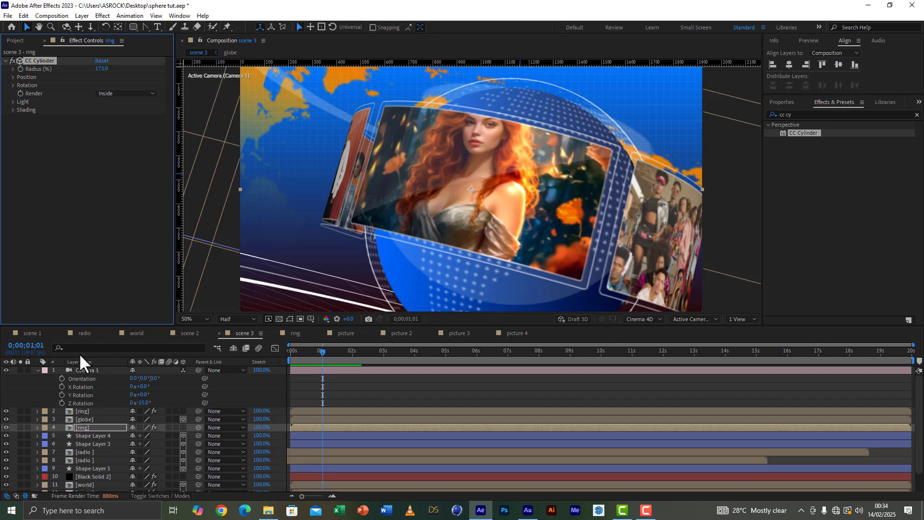
# Step: Create a new 1920x1080, 29.97 fps, 20-second composition named final
pyautogui.click(16, 40)
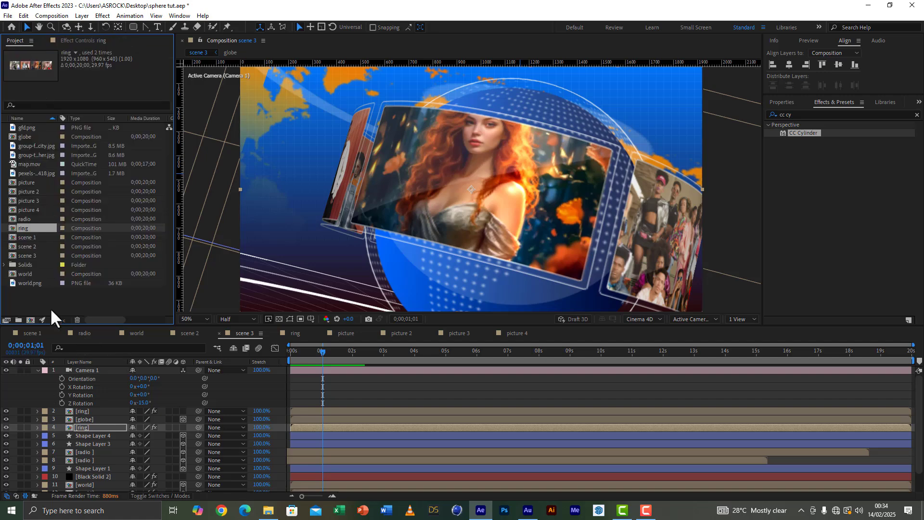
pyautogui.click(31, 320)
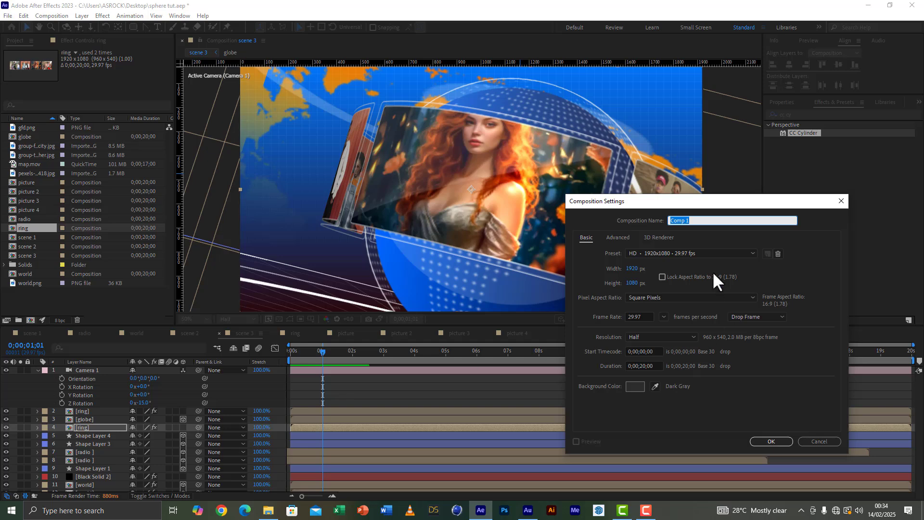
pyautogui.write('final')
pyautogui.click(771, 441)
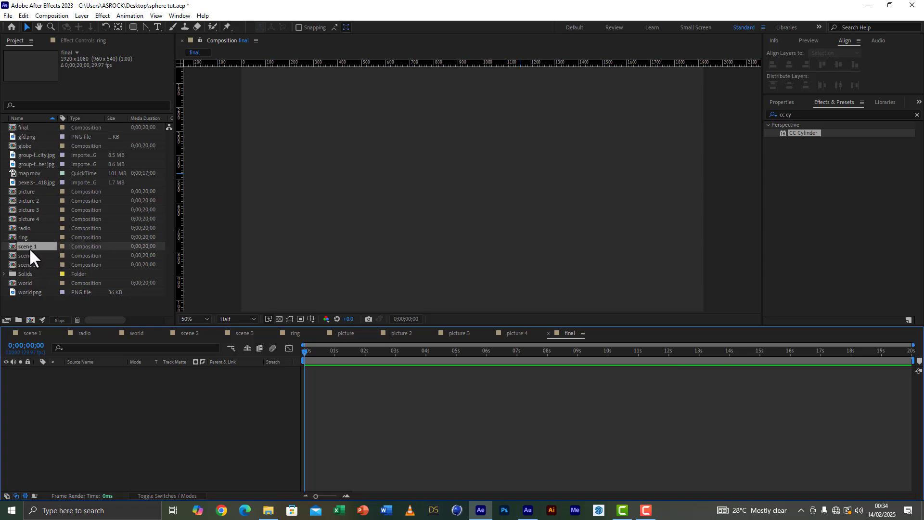
# Step: Add scene 1 to the final composition, split it at 0;00;02;00 and delete the part after the split
pyautogui.moveTo(30, 247); pyautogui.dragTo(365, 360)
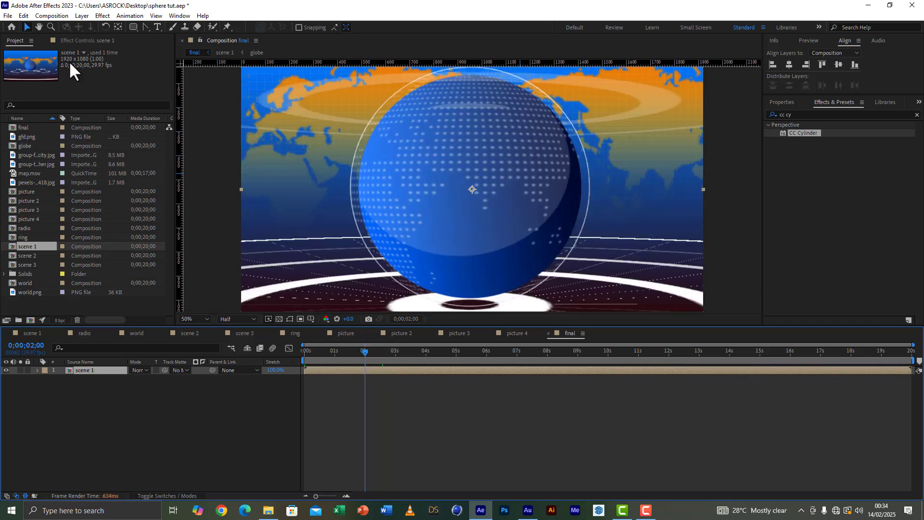
pyautogui.click(27, 16)
pyautogui.click(56, 145)
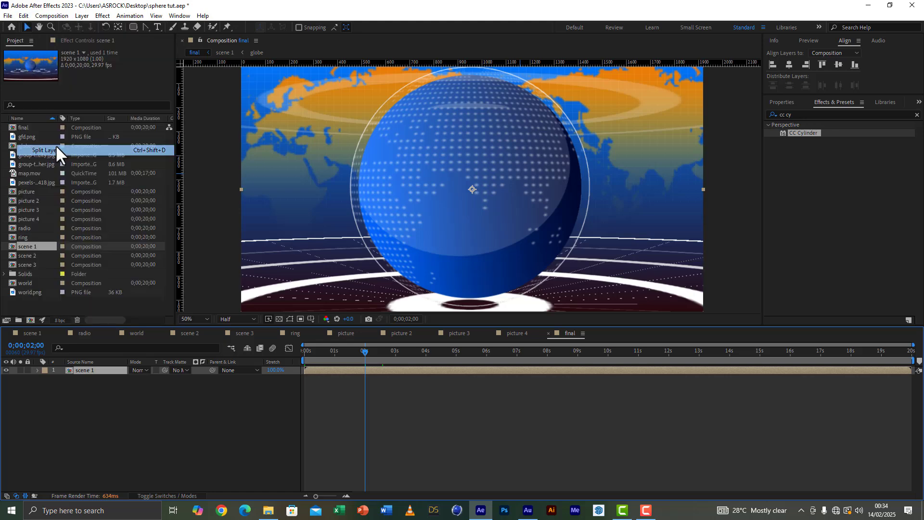
pyautogui.press('Delete')
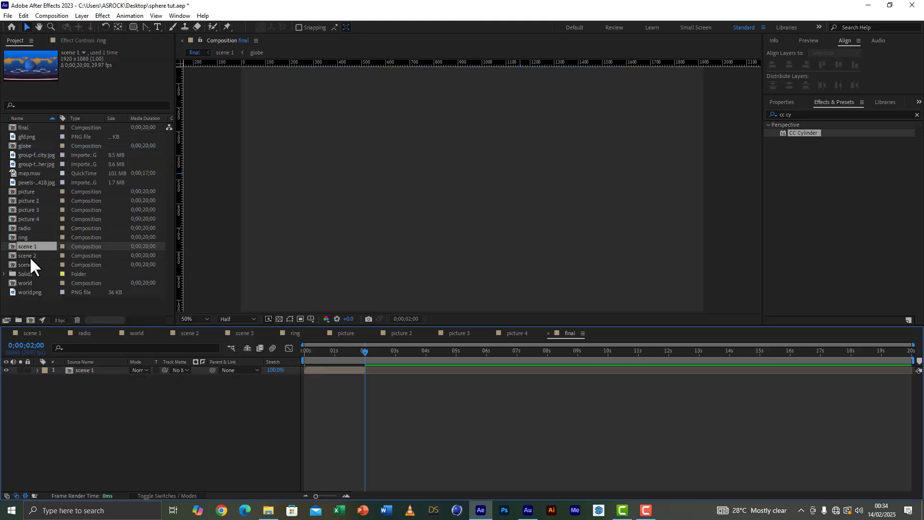
# Step: Add scene 2 and scene 3 beneath scene 1, starting scene 2 at about 6.5 seconds and scene 3 slightly before 2 seconds
pyautogui.click(30, 257)
pyautogui.moveTo(30, 255); pyautogui.dragTo(97, 383)
pyautogui.moveTo(314, 377); pyautogui.dragTo(511, 379)
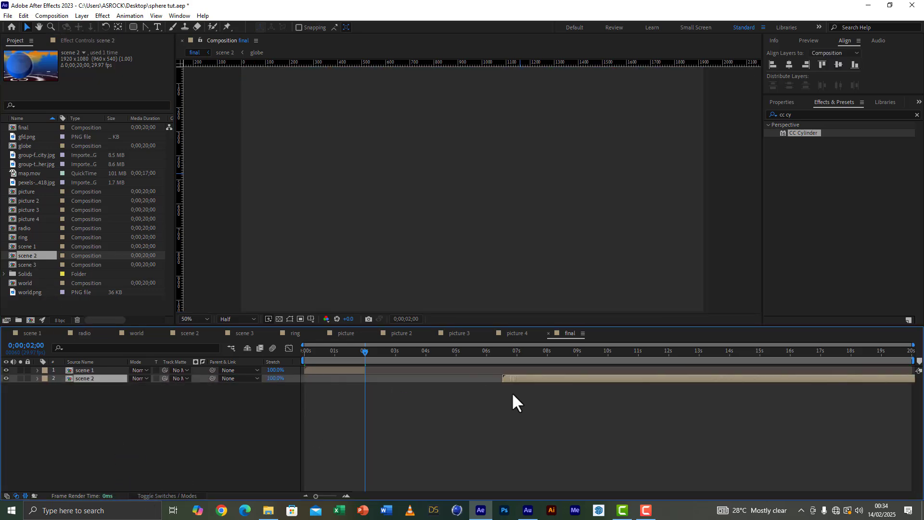
pyautogui.moveTo(31, 264); pyautogui.dragTo(99, 414)
pyautogui.moveTo(374, 388); pyautogui.dragTo(425, 384)
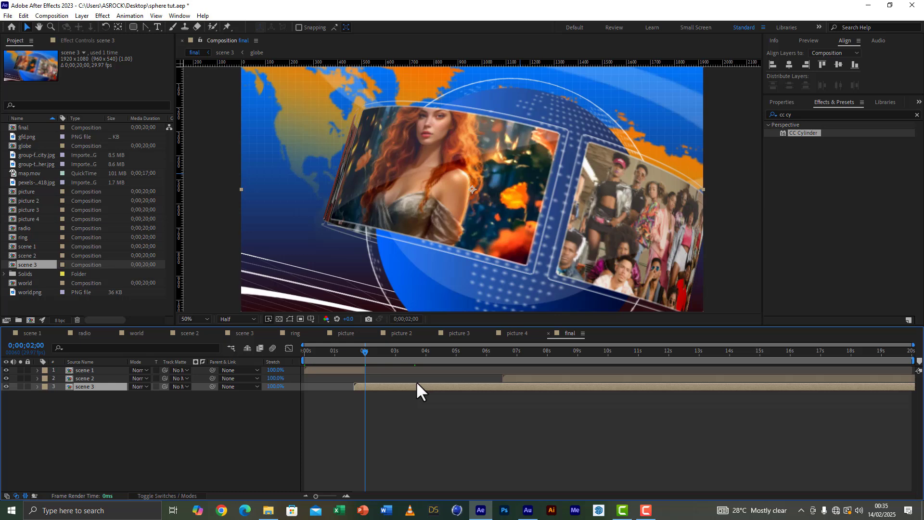
# Step: Split the scene 3 layer at 0;00;02;00 and delete the short part before the split
pyautogui.click(24, 16)
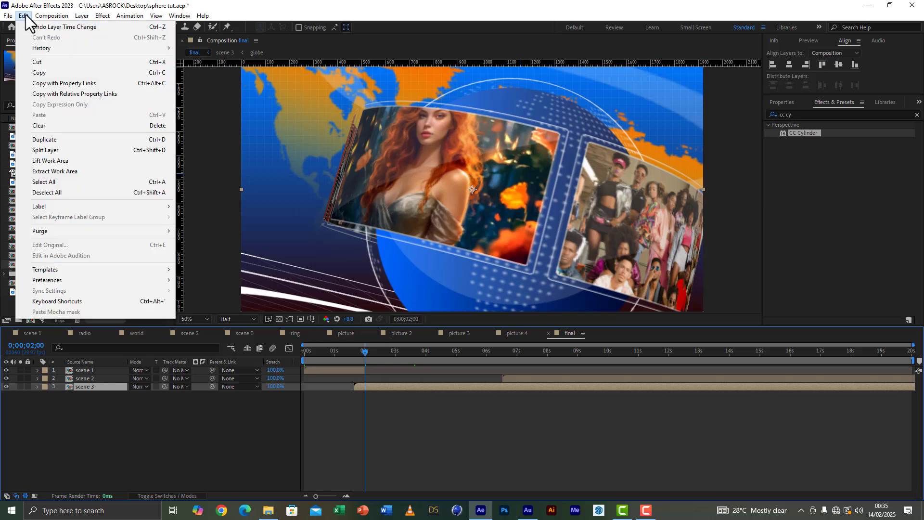
pyautogui.click(52, 151)
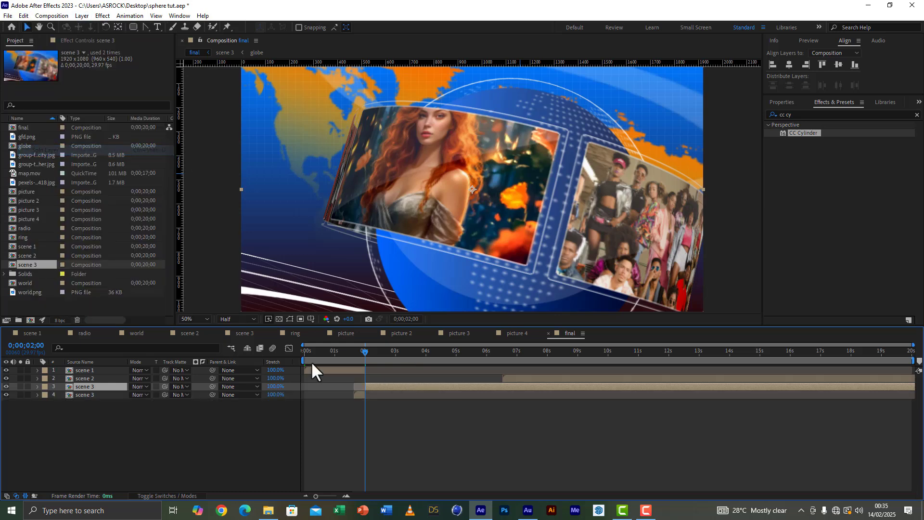
pyautogui.click(357, 392)
pyautogui.press('Delete')
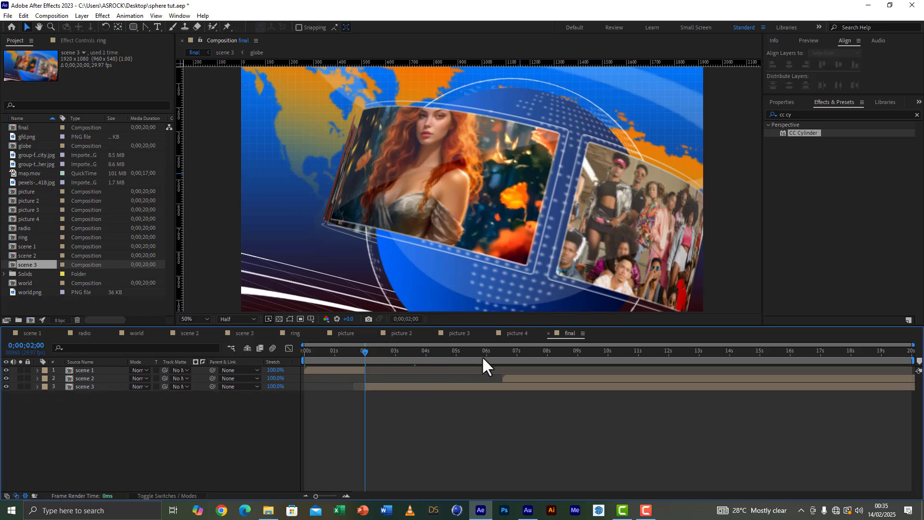
# Step: Split the scene 3 layer at 0;00;06;02 and delete the part after the split
pyautogui.click(487, 354)
pyautogui.click(489, 387)
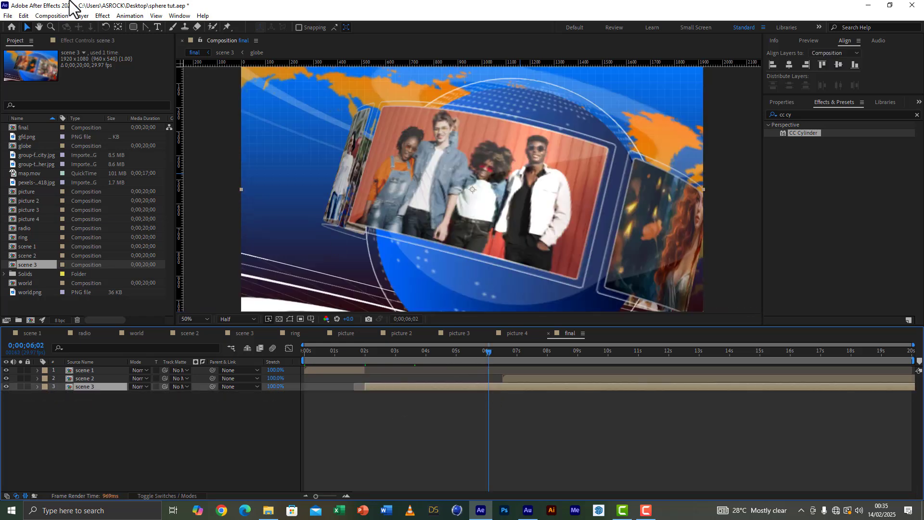
pyautogui.click(23, 16)
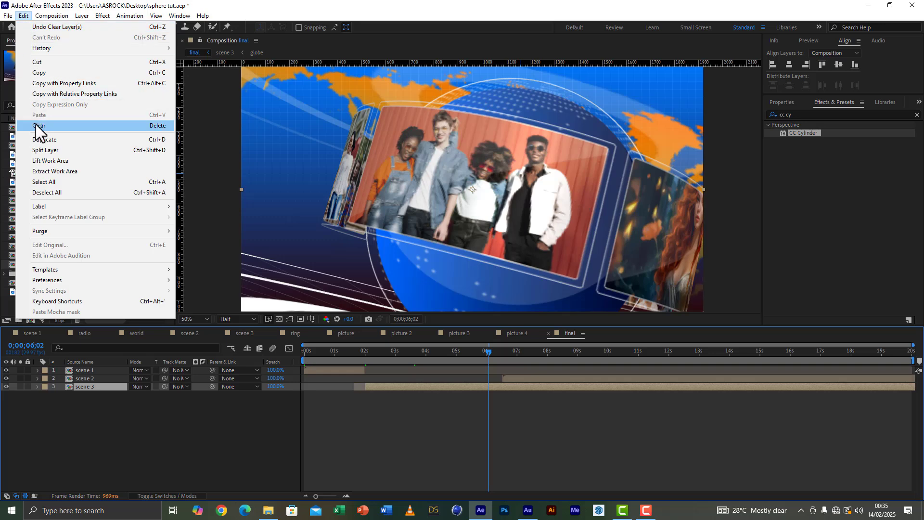
pyautogui.click(46, 150)
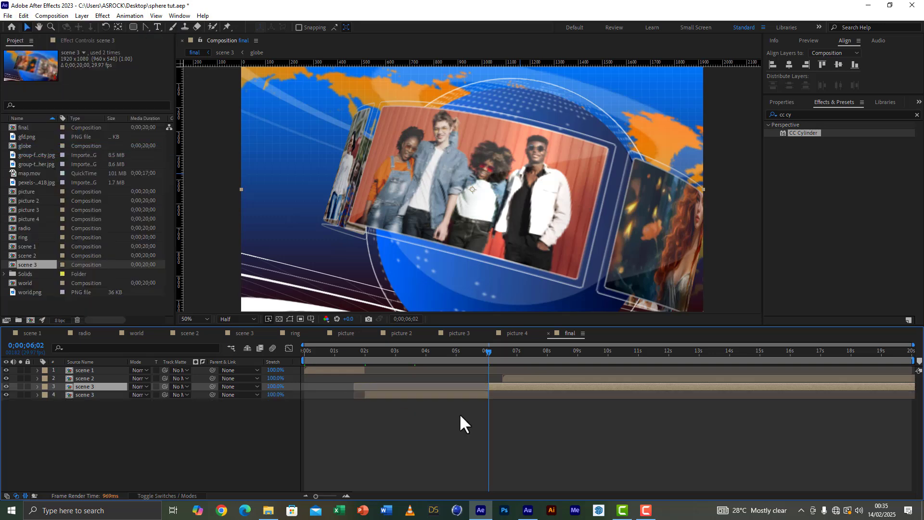
pyautogui.press('Delete')
# Step: Shift the scene 2 layer to start at 0;00;06;02, where scene 3 ends, and save the project
pyautogui.moveTo(602, 378); pyautogui.dragTo(588, 374)
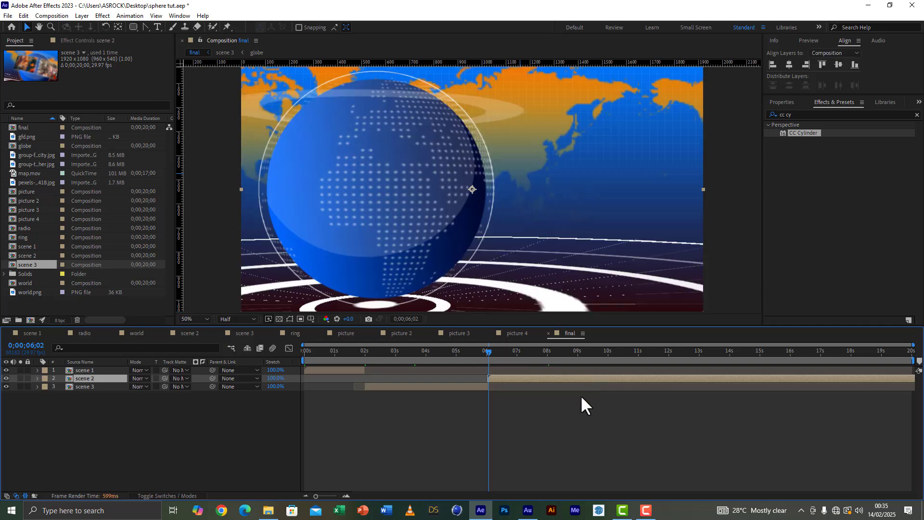
pyautogui.click(7, 15)
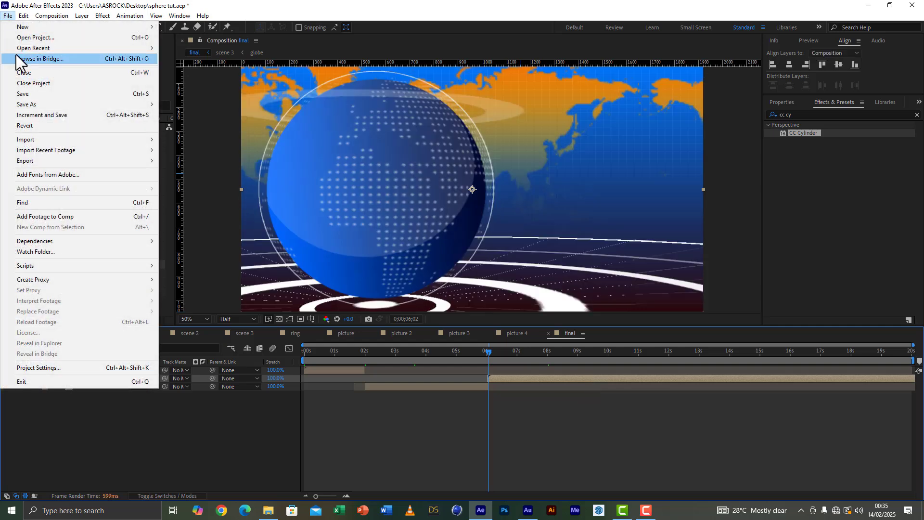
pyautogui.click(27, 94)
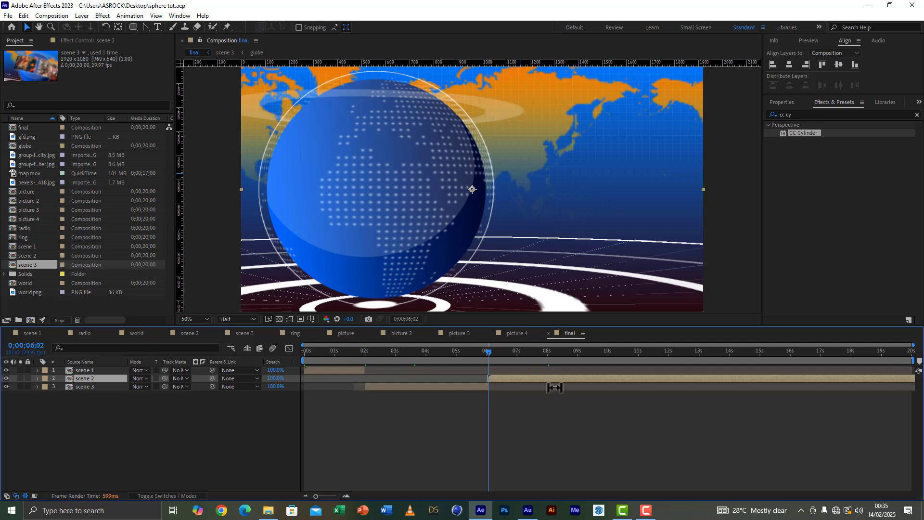
# Step: Open the scene 2 composition and set a Position keyframe on Camera 1 at 0;00;00;29
pyautogui.doubleClick(509, 377)
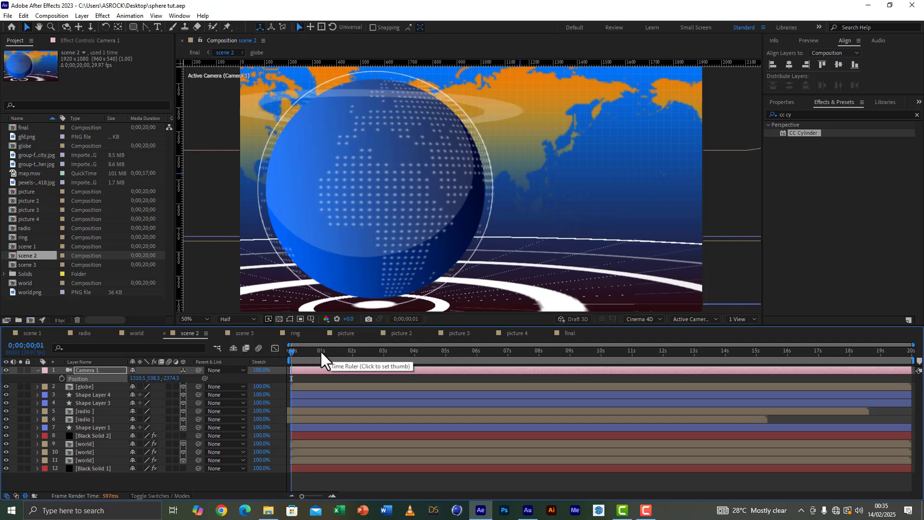
pyautogui.click(320, 350)
pyautogui.click(62, 378)
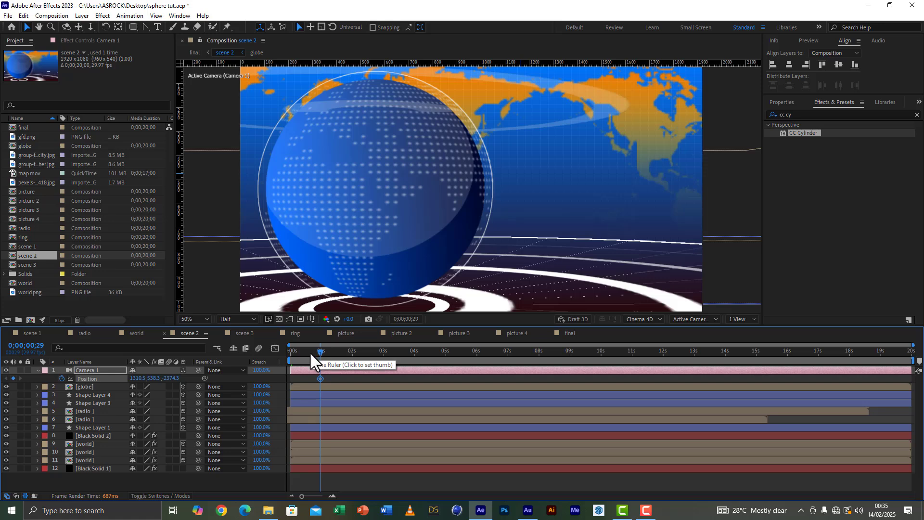
# Step: At 0;00;00;00, dolly Camera 1 in very close to the globe and pan it sideways, to a Position of about 1359.9, 573.8, -190.0
pyautogui.moveTo(310, 351); pyautogui.dragTo(274, 354)
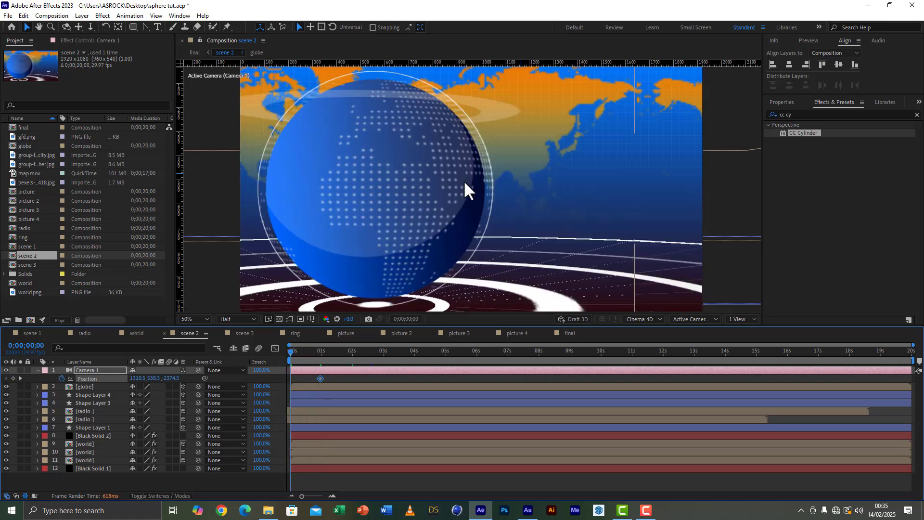
pyautogui.press('c')
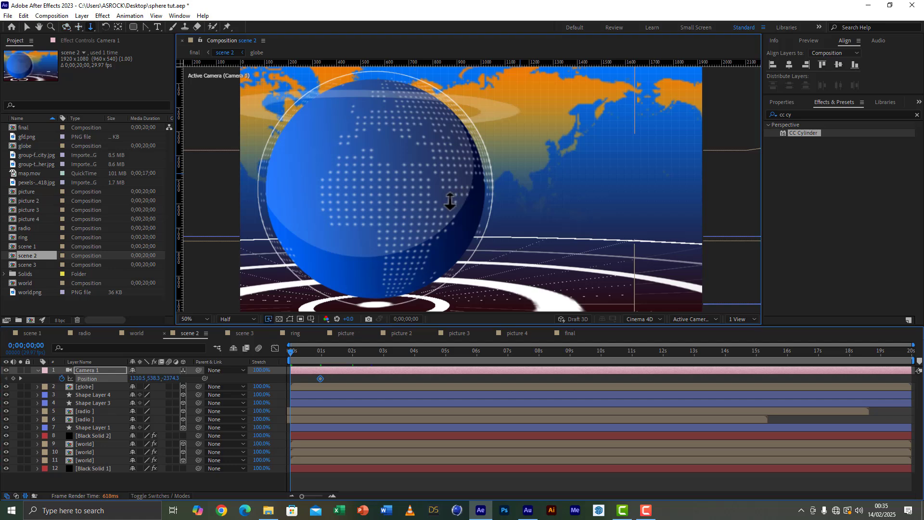
pyautogui.moveTo(461, 163); pyautogui.dragTo(546, 2)
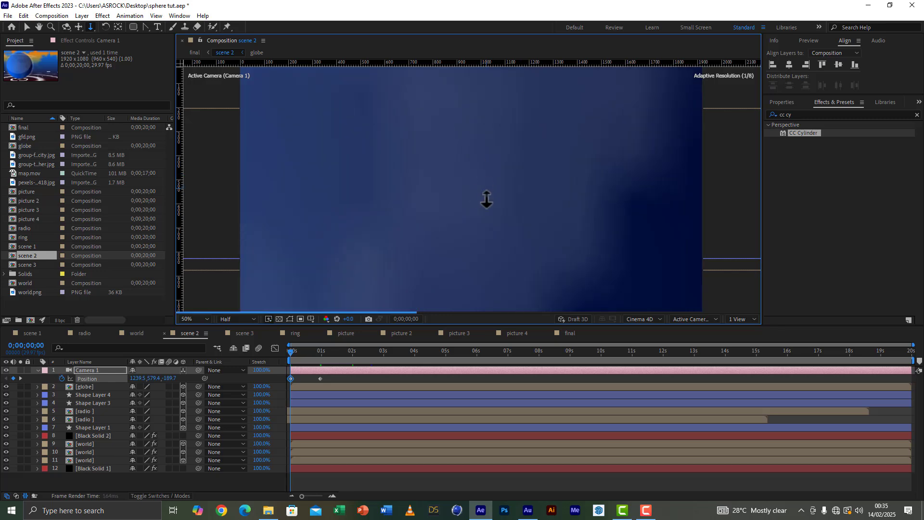
pyautogui.press('c')
pyautogui.press('c')
pyautogui.moveTo(562, 209); pyautogui.dragTo(167, 223)
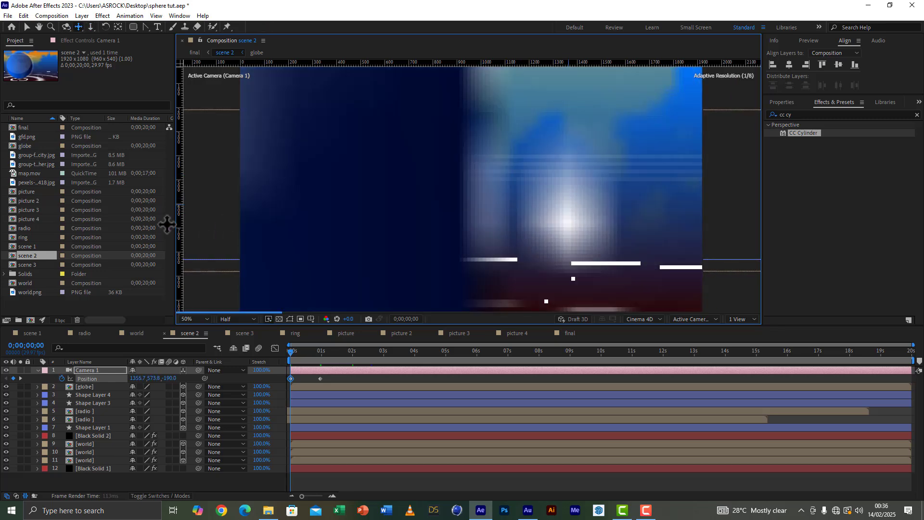
pyautogui.click(28, 27)
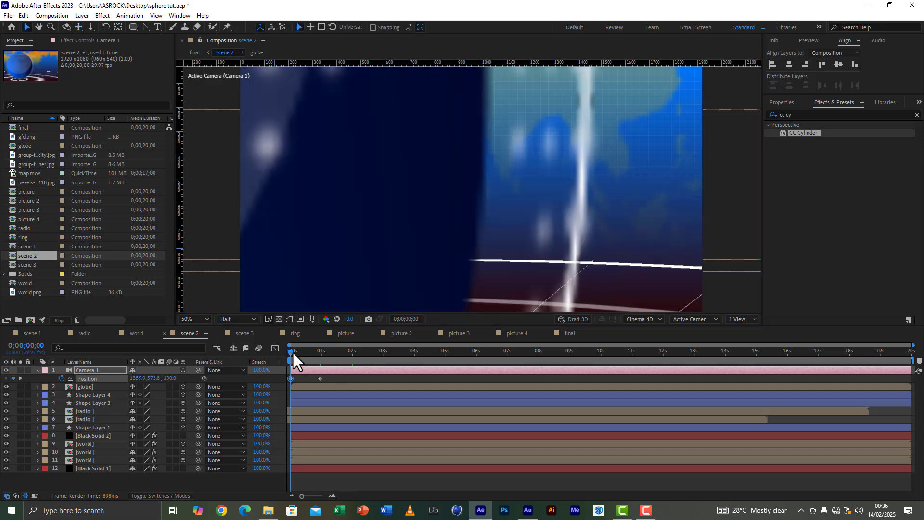
# Step: Scrub through the camera move to 0;00;01;29 and apply Easy Ease to both Camera 1 Position keyframes
pyautogui.moveTo(291, 350); pyautogui.dragTo(351, 359)
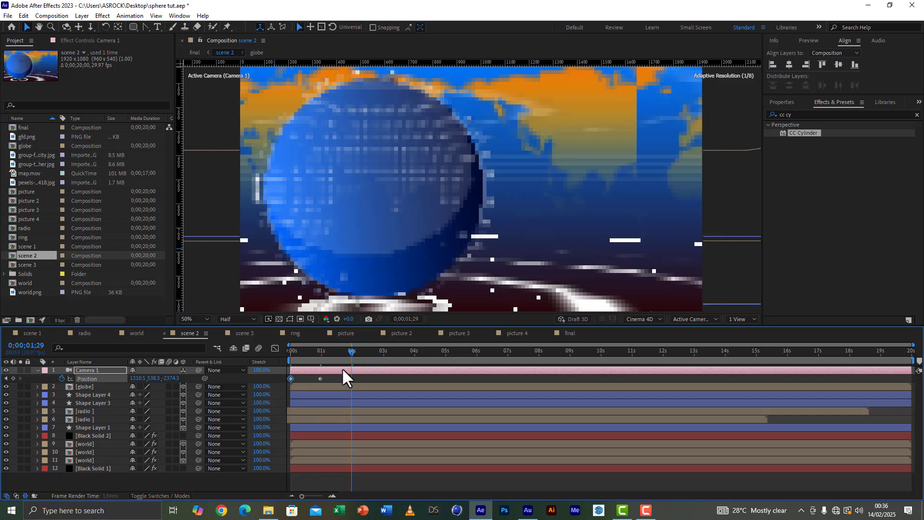
pyautogui.moveTo(325, 377); pyautogui.dragTo(282, 384)
pyautogui.rightClick(319, 378)
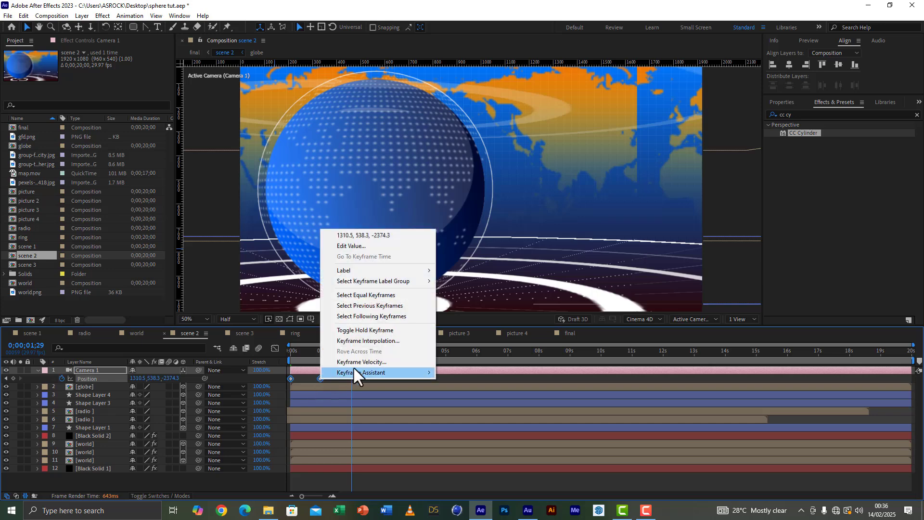
pyautogui.moveTo(363, 372)
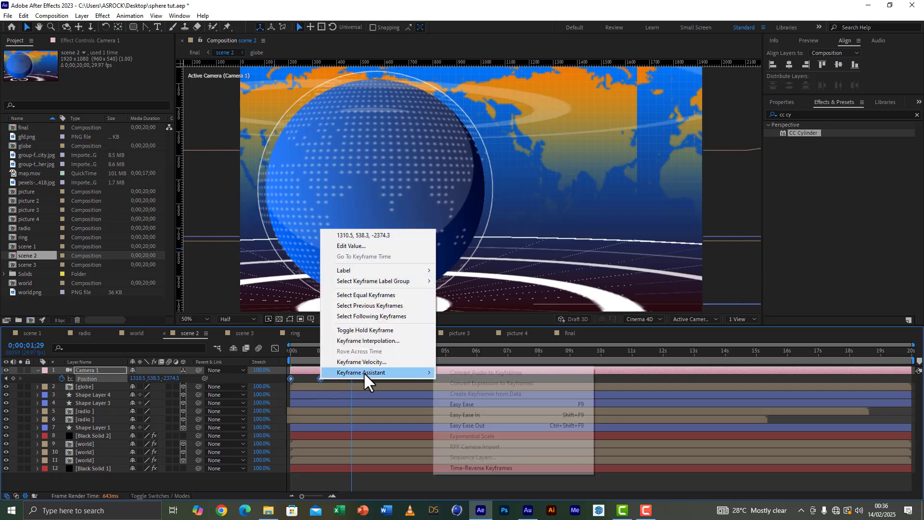
pyautogui.click(466, 407)
# Step: Reshape the Camera 1 Position speed graph so the move starts fast and slows gradually into the second keyframe
pyautogui.click(274, 350)
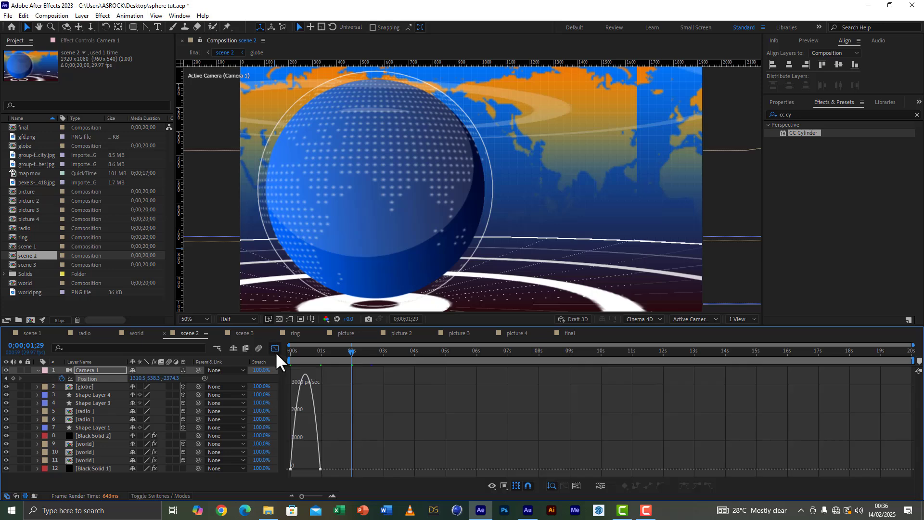
pyautogui.click(320, 469)
pyautogui.moveTo(316, 469); pyautogui.dragTo(295, 470)
pyautogui.click(275, 348)
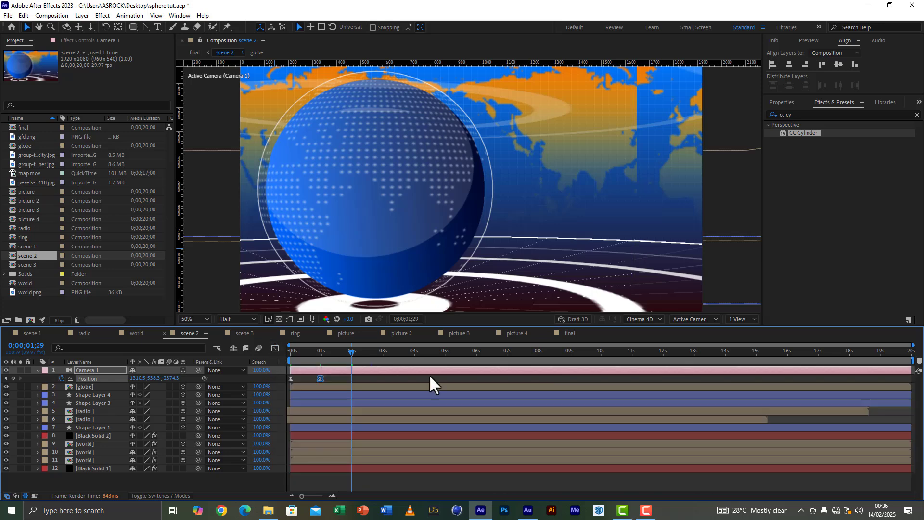
# Step: In the final composition, adjust the start of the scene 2 layer near 0;00;06;04 and preview the cut from scene 3
pyautogui.click(567, 334)
pyautogui.moveTo(485, 347); pyautogui.dragTo(490, 348)
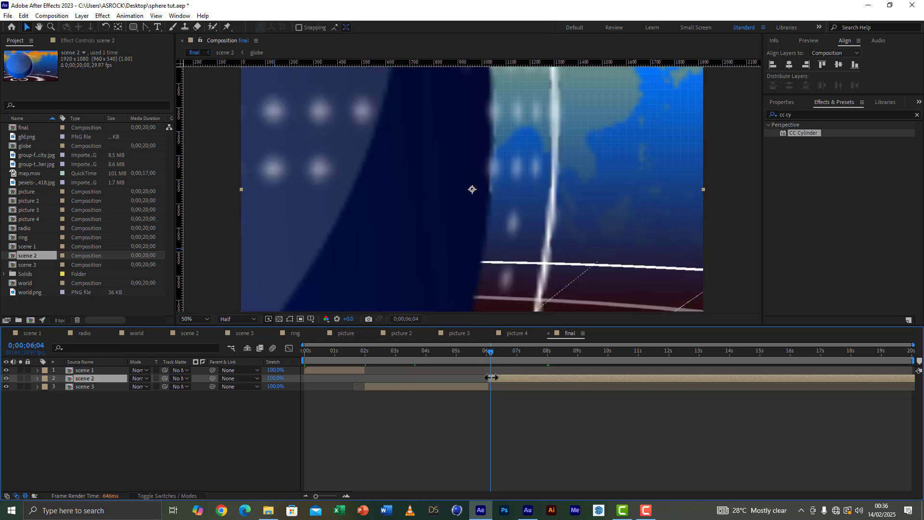
pyautogui.moveTo(492, 378); pyautogui.dragTo(487, 350)
pyautogui.moveTo(914, 346)
pyautogui.mouseDown()
pyautogui.moveTo(540, 350)
pyautogui.moveTo(914, 345)
pyautogui.mouseUp()
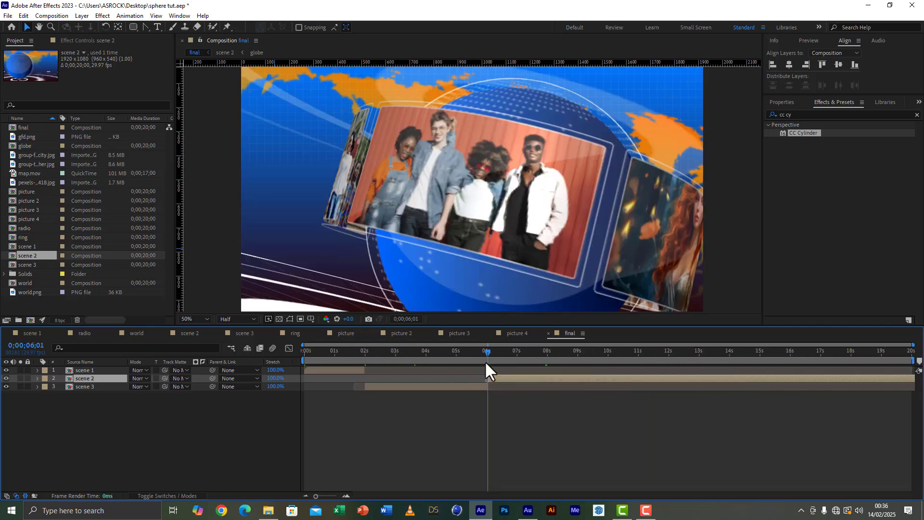
pyautogui.press('space')
pyautogui.press('space')
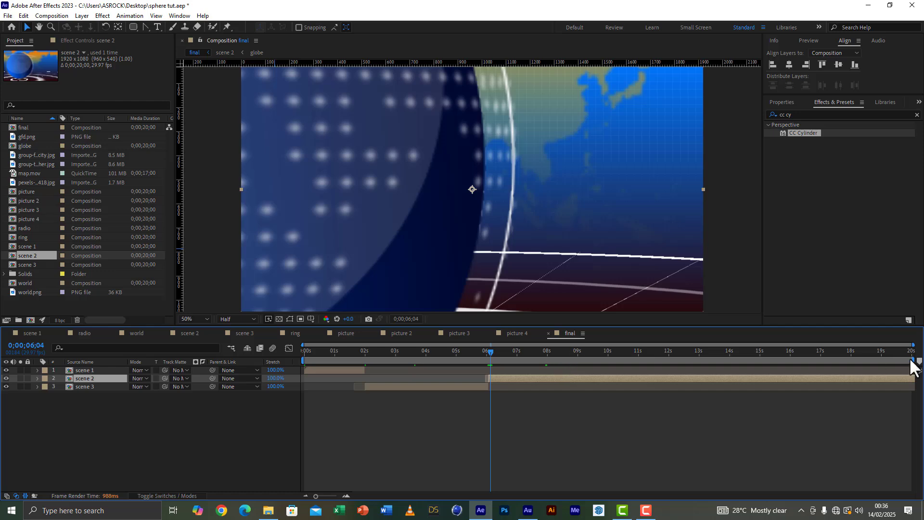
# Step: Shorten the final composition's work area to end at about 10 seconds, save the project, and move the current time to 0;00;08;03
pyautogui.moveTo(912, 361); pyautogui.dragTo(611, 362)
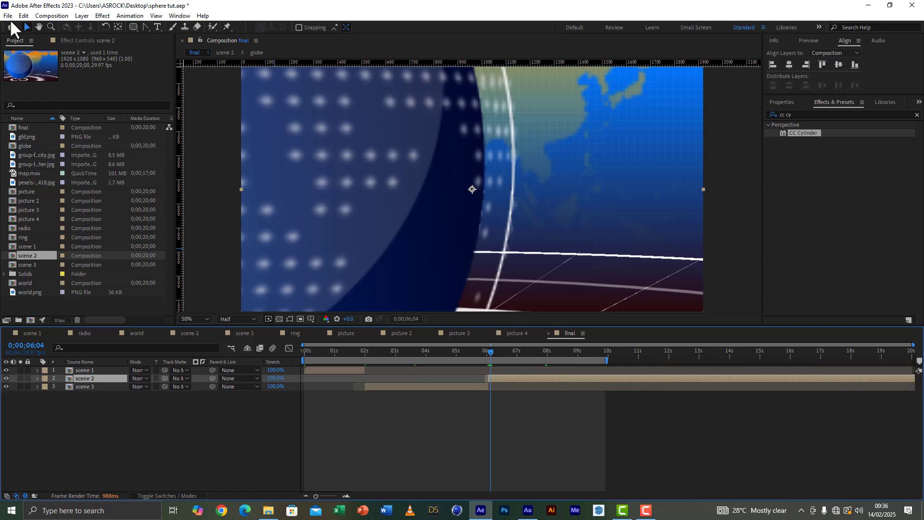
pyautogui.click(8, 15)
pyautogui.click(29, 97)
pyautogui.click(550, 351)
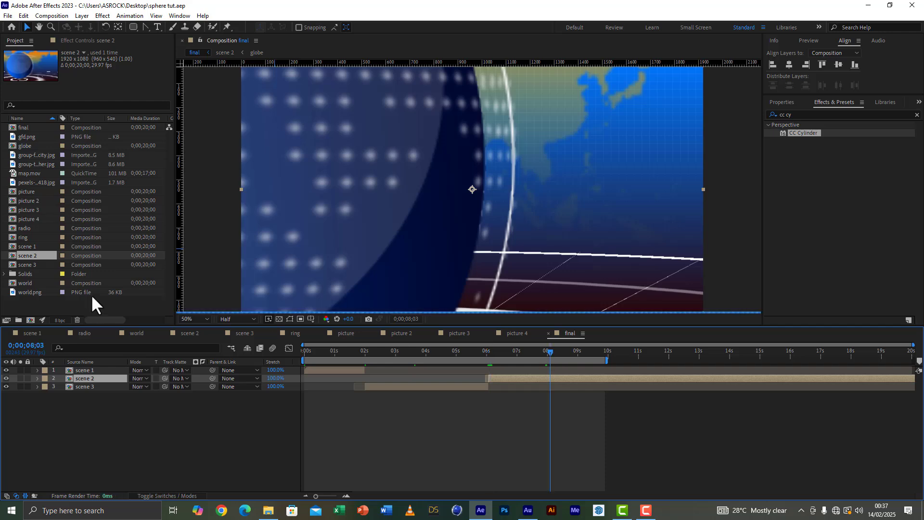
# Step: Create a new composition named tittle, about 1317 px wide and 614 px high
pyautogui.click(28, 323)
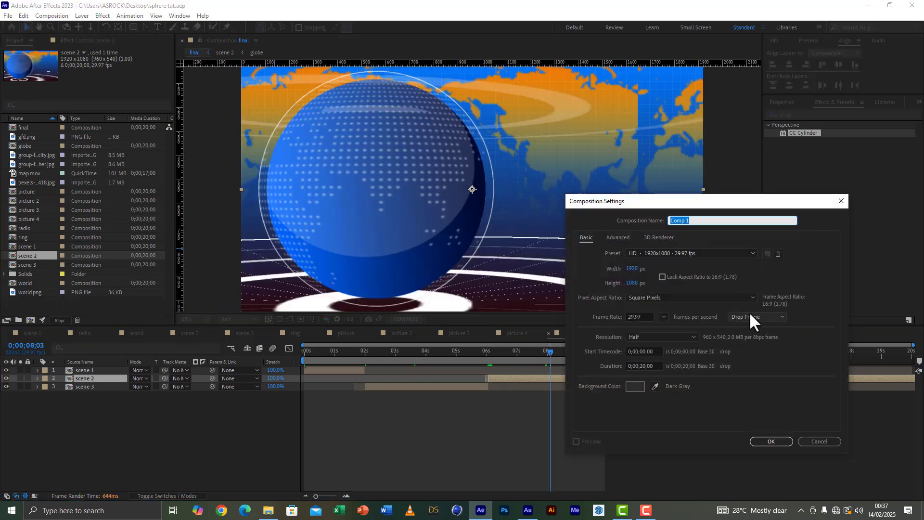
pyautogui.write('tittle')
pyautogui.moveTo(634, 269); pyautogui.dragTo(584, 268)
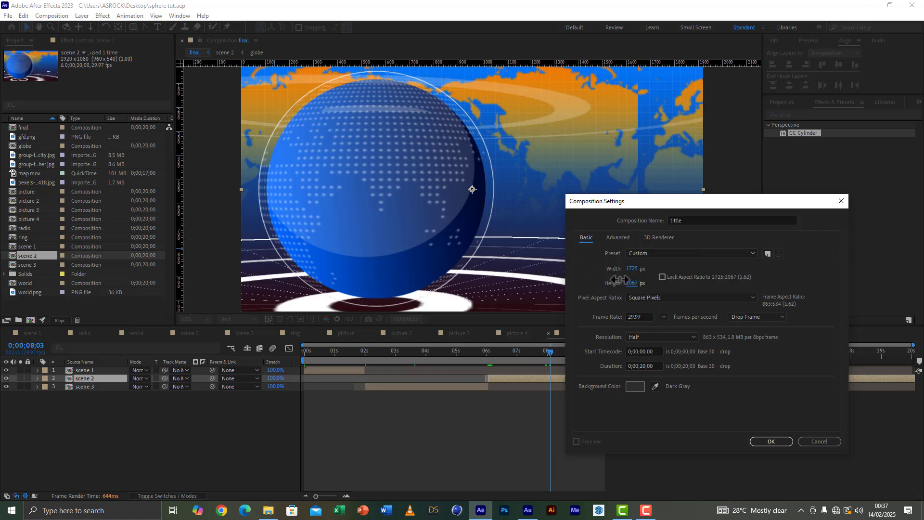
pyautogui.moveTo(639, 273); pyautogui.dragTo(430, 262)
pyautogui.click(770, 442)
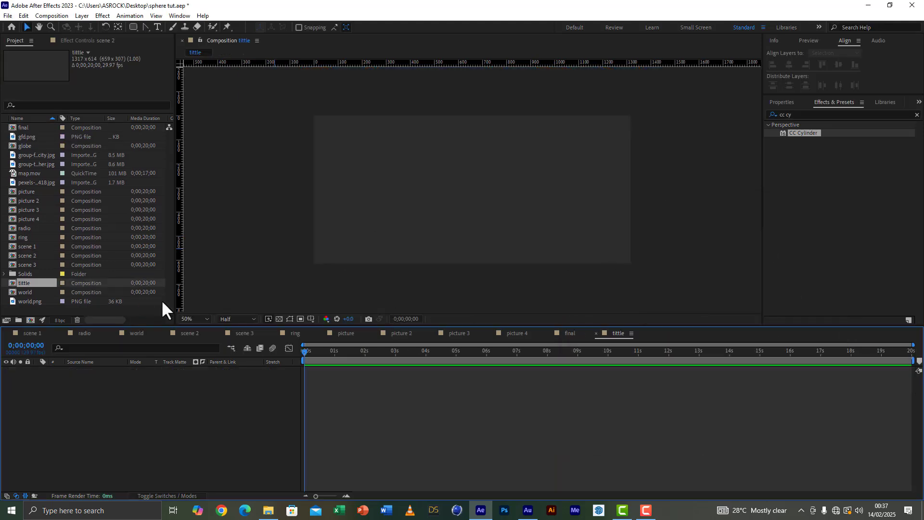
# Step: Add white text reading "news 360" on two lines, with 170 px leading, and place it at about 666, 276
pyautogui.click(157, 27)
pyautogui.click(415, 202)
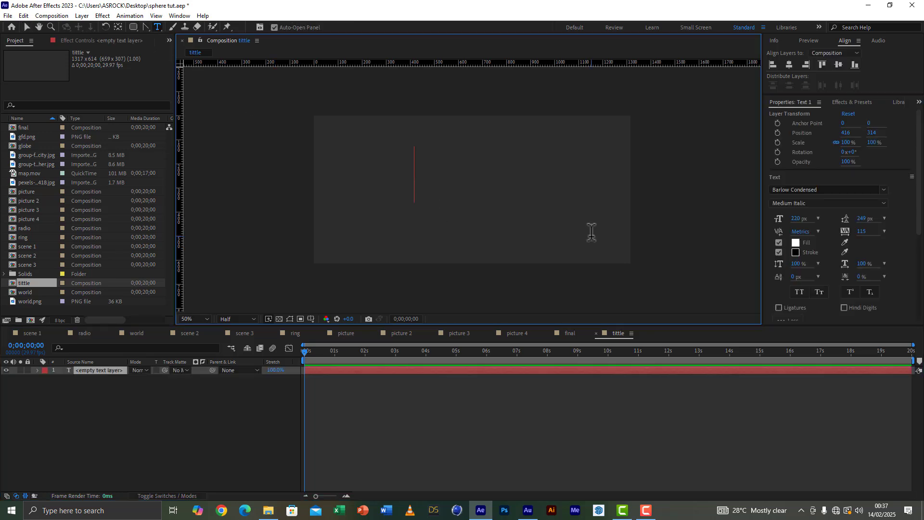
pyautogui.write('news ')
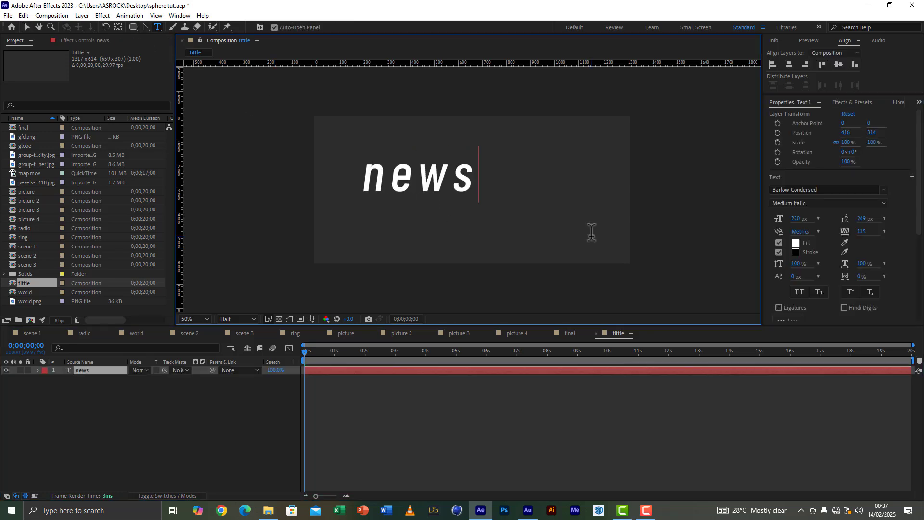
pyautogui.write('360')
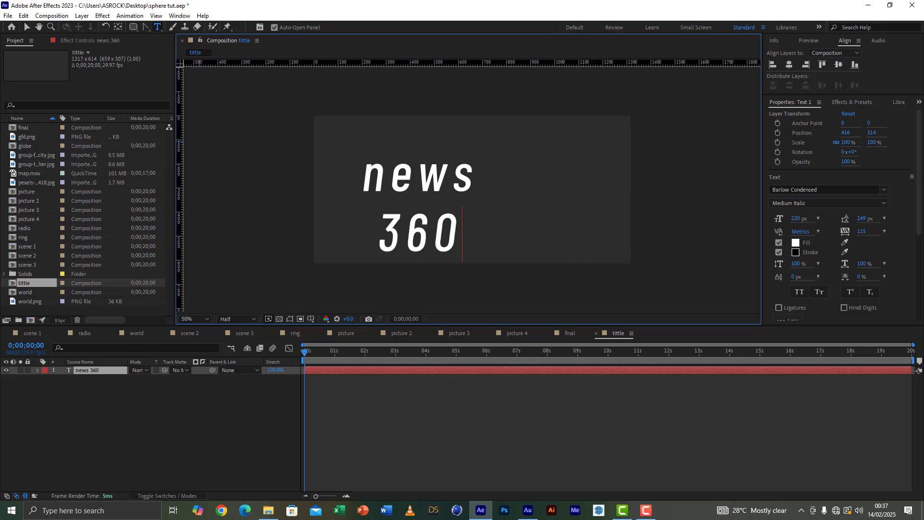
pyautogui.click(27, 27)
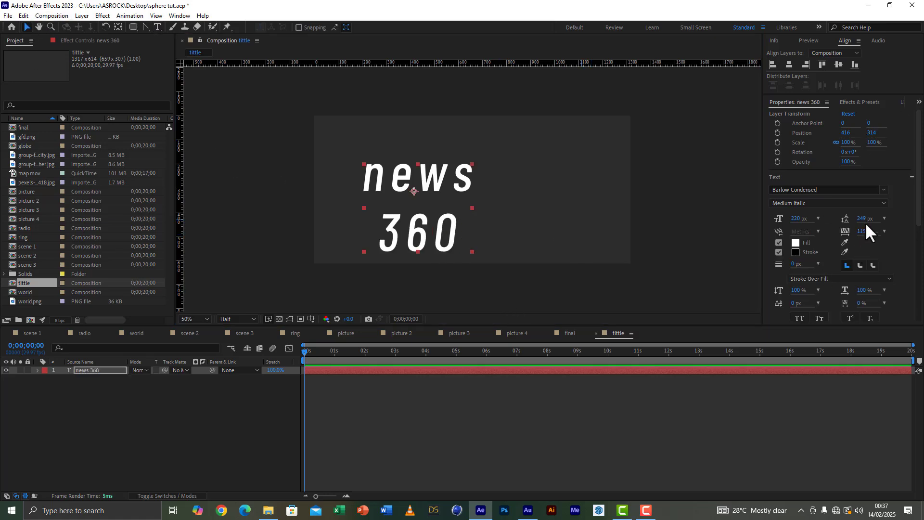
pyautogui.moveTo(865, 220); pyautogui.dragTo(827, 224)
pyautogui.moveTo(432, 187); pyautogui.dragTo(490, 177)
# Step: Add a black comp-sized solid beneath the text and mask it to a wide rectangle framing the words
pyautogui.rightClick(103, 443)
pyautogui.moveTo(116, 326)
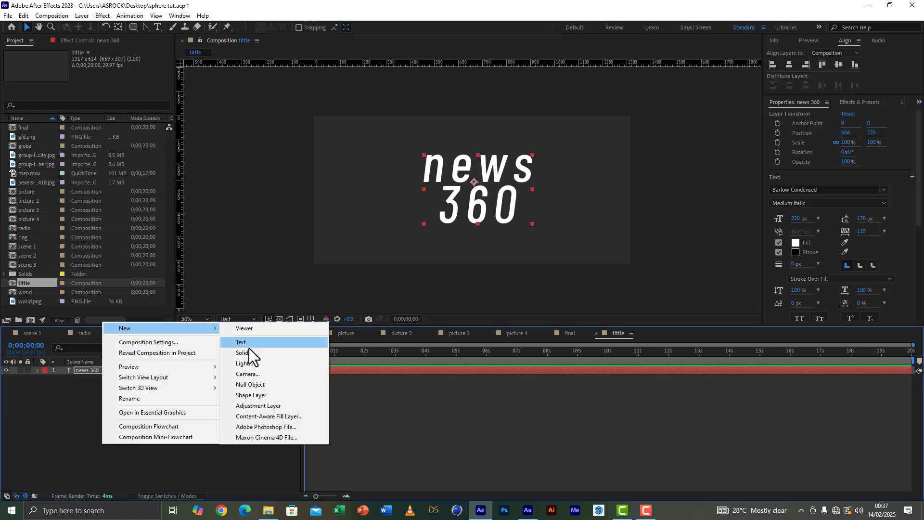
pyautogui.click(250, 351)
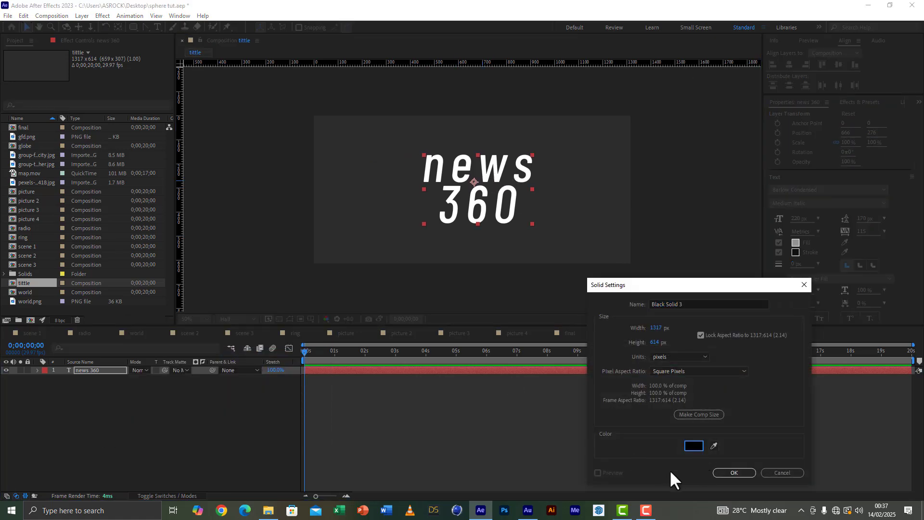
pyautogui.press('Return')
pyautogui.moveTo(94, 372); pyautogui.dragTo(103, 394)
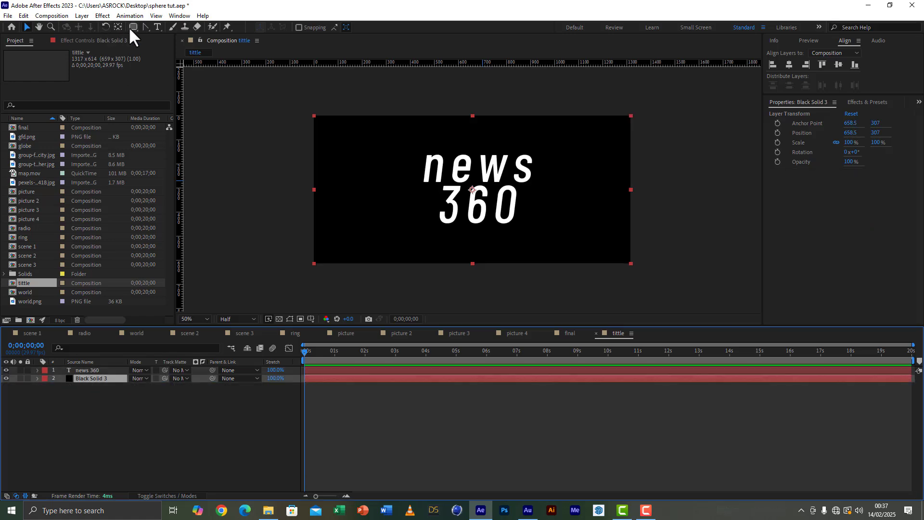
pyautogui.moveTo(134, 26); pyautogui.dragTo(159, 35)
pyautogui.moveTo(343, 145); pyautogui.dragTo(605, 231)
pyautogui.click(24, 27)
# Step: Duplicate the masked black solid and change the copy's colour to white
pyautogui.click(99, 378)
pyautogui.hotkey('ctrl', 'd')
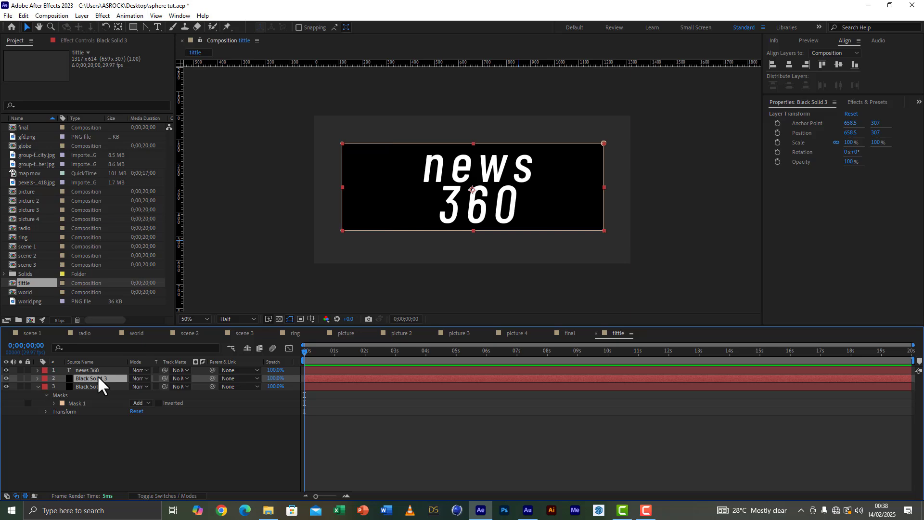
pyautogui.click(75, 16)
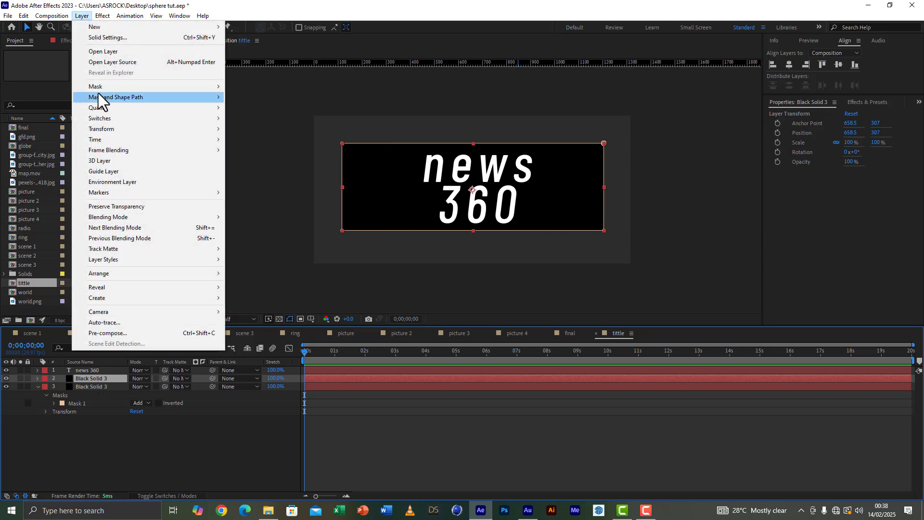
pyautogui.click(123, 39)
pyautogui.click(764, 341)
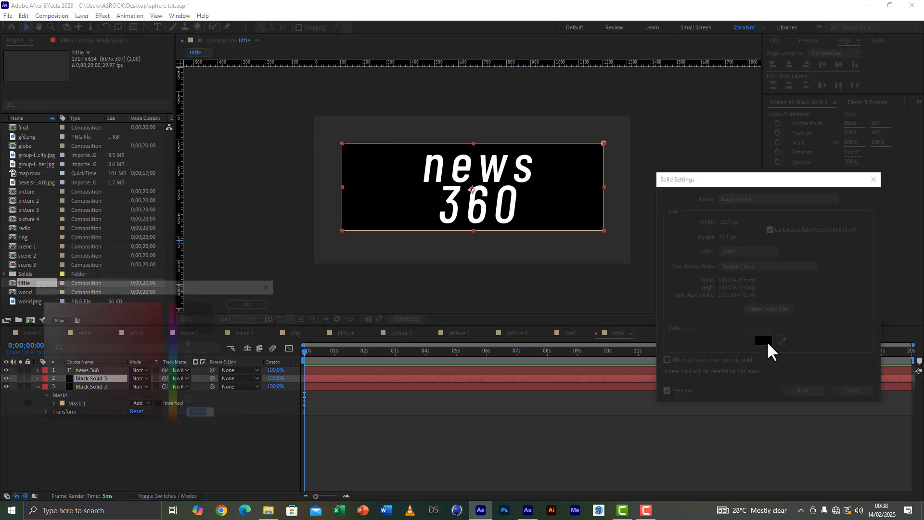
pyautogui.click(40, 303)
pyautogui.click(262, 303)
pyautogui.click(818, 391)
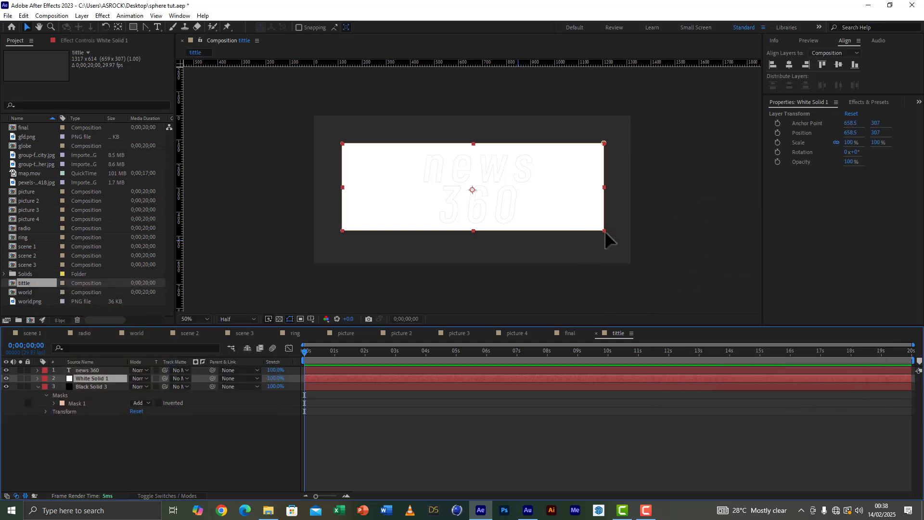
# Step: Shrink the white solid's mask to roughly the upper half of the box and set its opacity to 20%
pyautogui.moveTo(473, 230); pyautogui.dragTo(473, 193)
pyautogui.press('t')
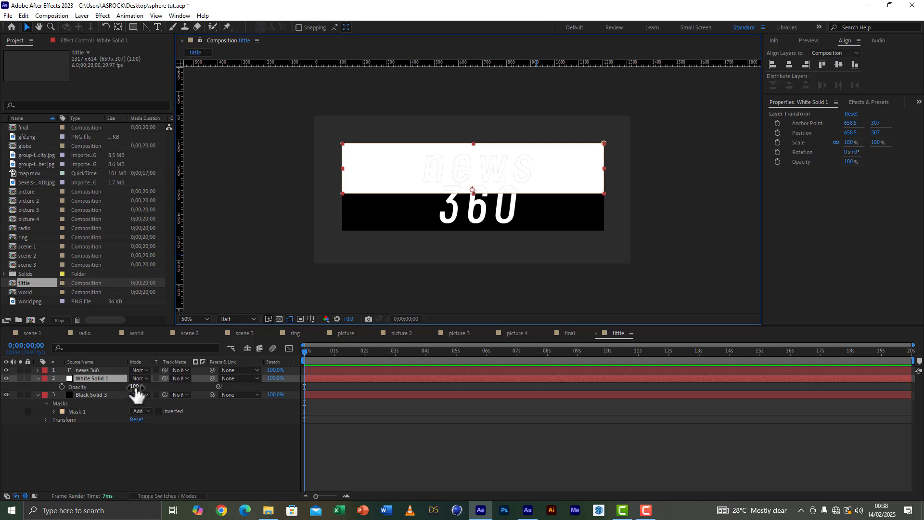
pyautogui.click(135, 387)
pyautogui.write('20')
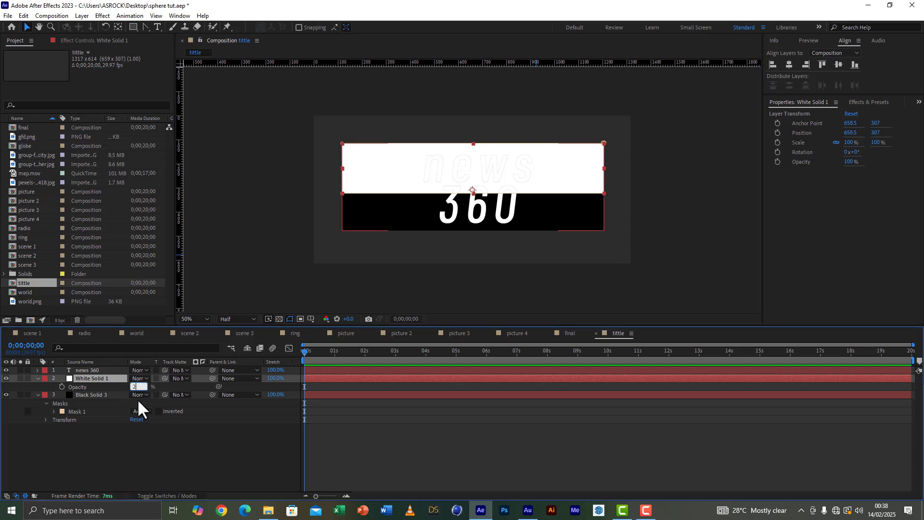
pyautogui.click(139, 460)
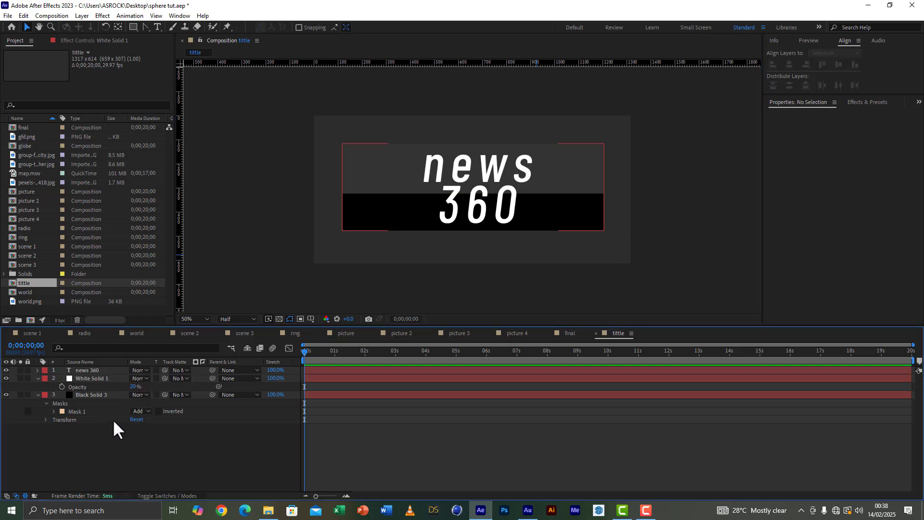
# Step: Add the tittle composition to scene 2 directly below Camera 1 and make it a 3D layer
pyautogui.click(563, 332)
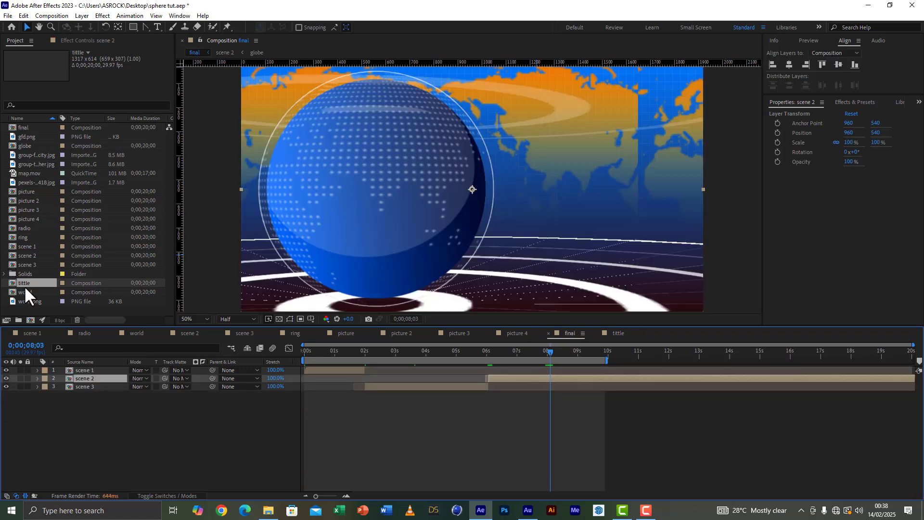
pyautogui.moveTo(24, 285)
pyautogui.mouseDown()
pyautogui.moveTo(62, 336)
pyautogui.moveTo(39, 282)
pyautogui.mouseUp()
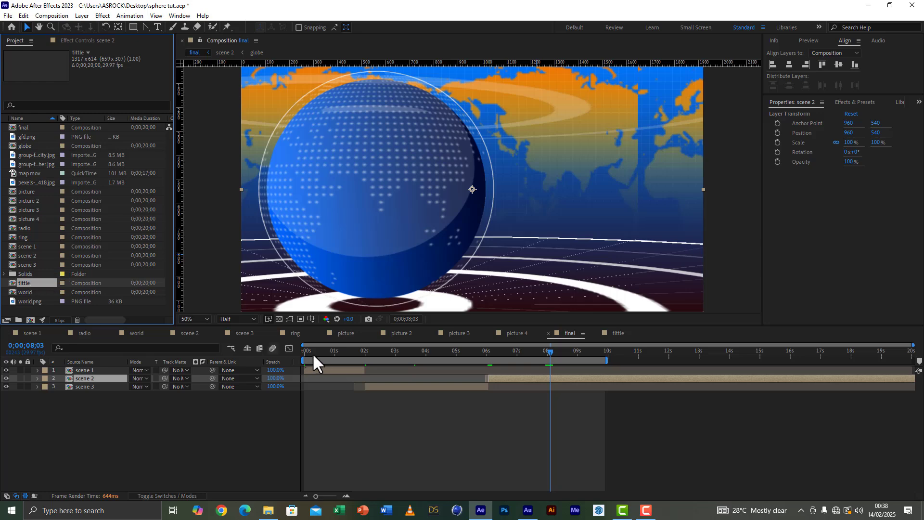
pyautogui.click(187, 333)
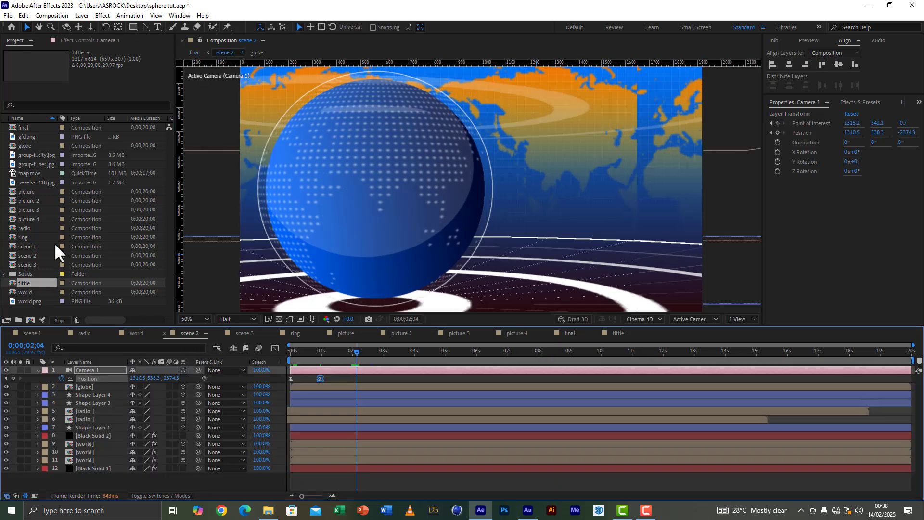
pyautogui.moveTo(25, 283); pyautogui.dragTo(92, 383)
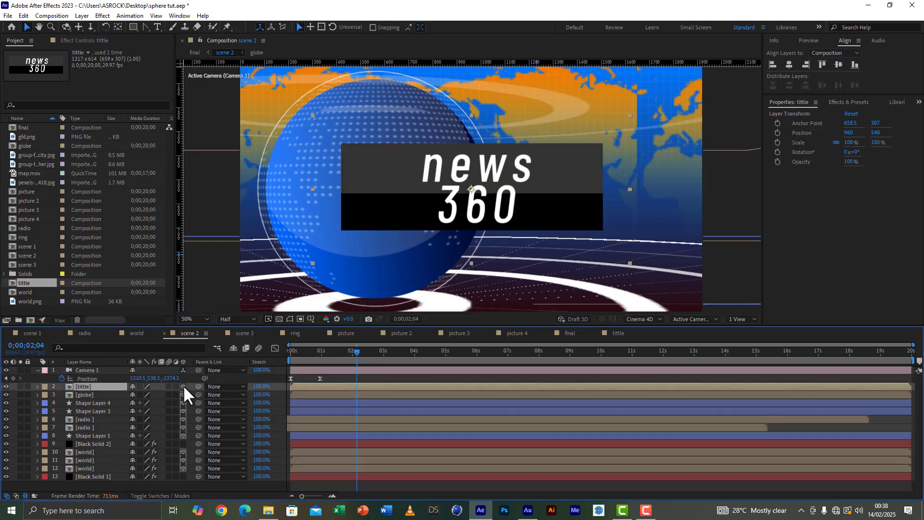
pyautogui.click(183, 386)
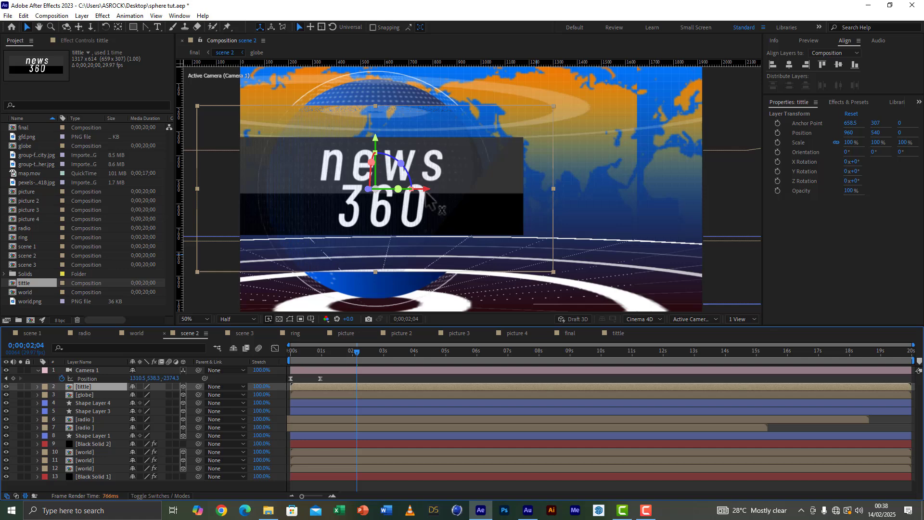
# Step: Move the title beside the globe and back in depth so its edge tucks behind it, at about 1753.3, 540, 744.8
pyautogui.moveTo(426, 190); pyautogui.dragTo(696, 202)
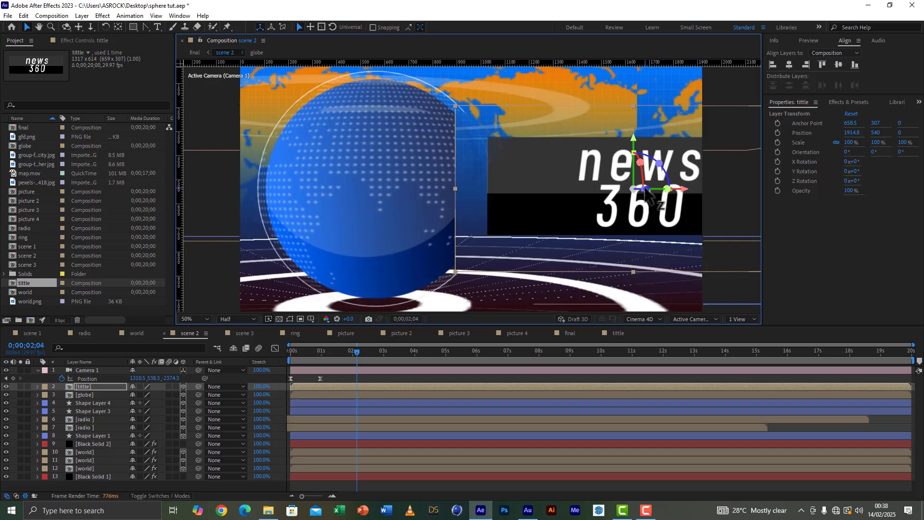
pyautogui.moveTo(648, 191); pyautogui.dragTo(626, 164)
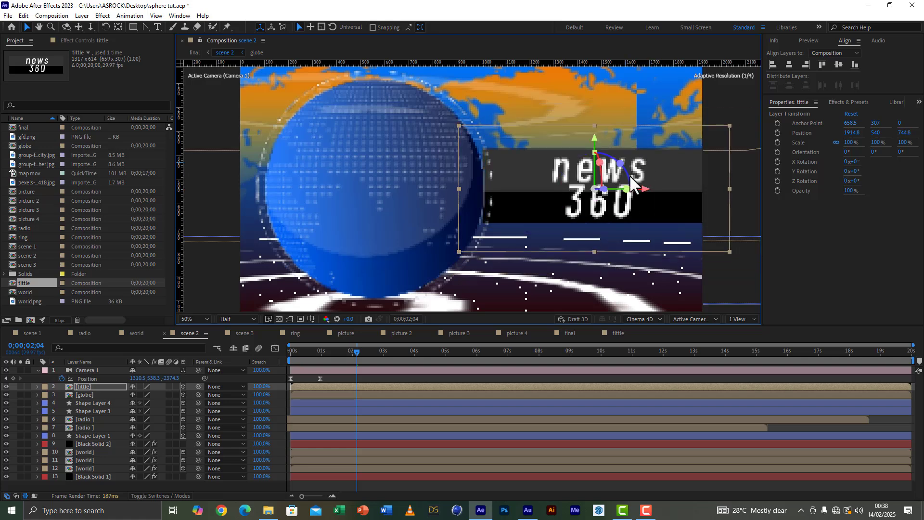
pyautogui.moveTo(649, 192); pyautogui.dragTo(607, 199)
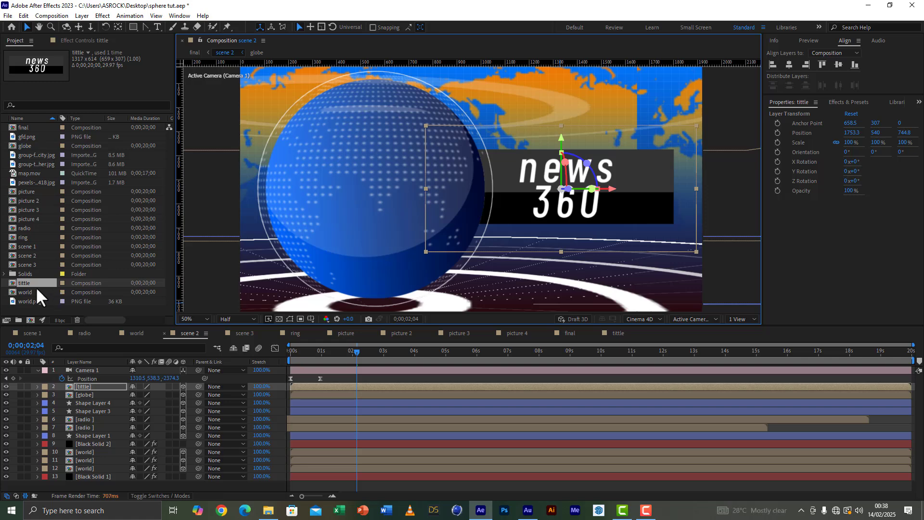
# Step: Scale the upper radio layer in scene 2 up to 768% and save the project
pyautogui.click(85, 420)
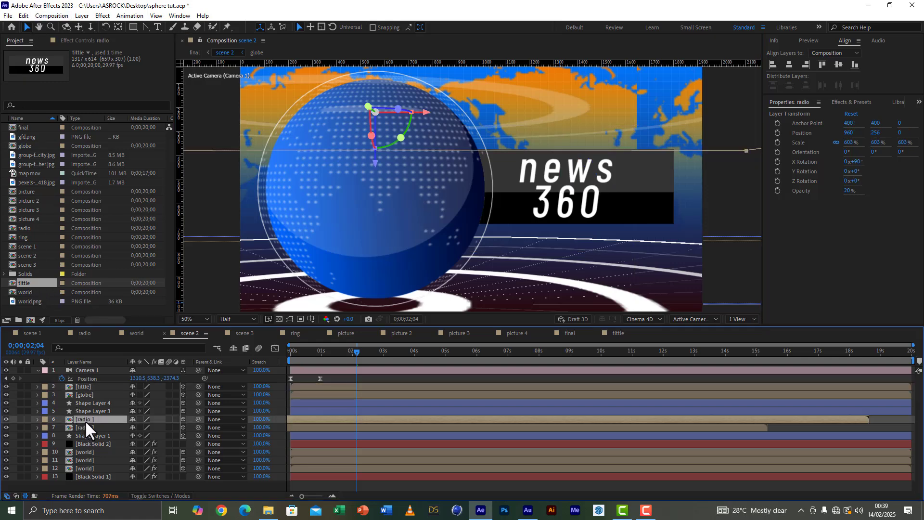
pyautogui.press('s')
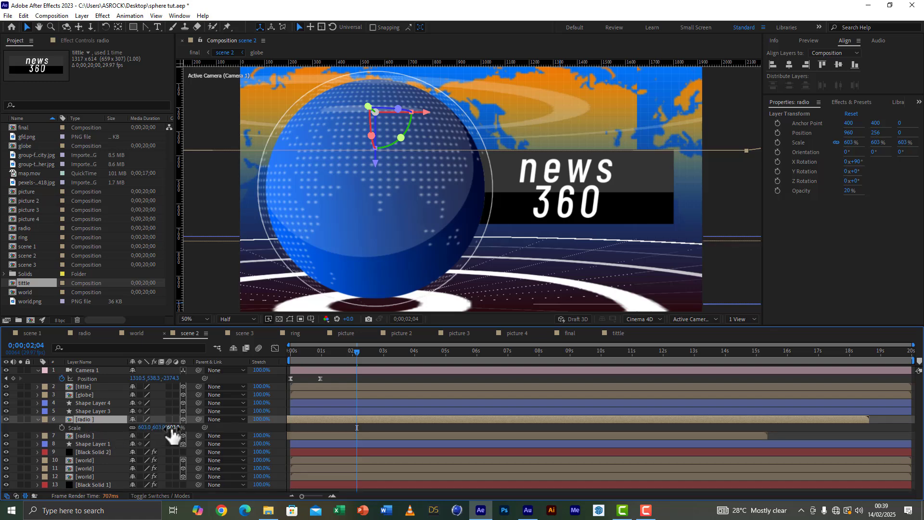
pyautogui.moveTo(172, 427); pyautogui.dragTo(278, 430)
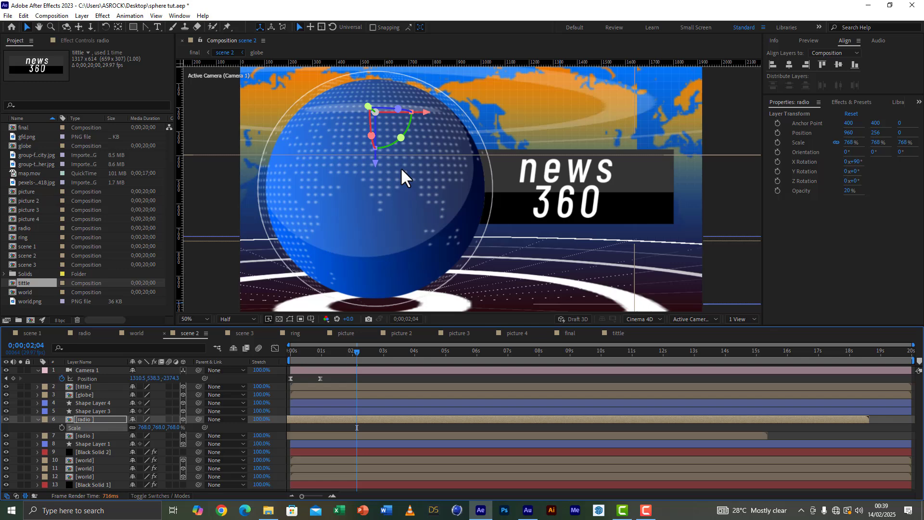
pyautogui.click(7, 15)
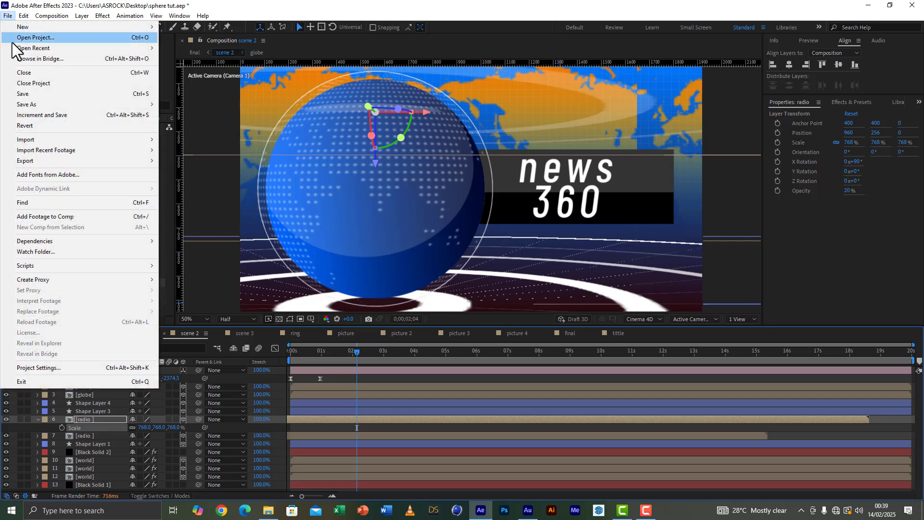
pyautogui.click(33, 98)
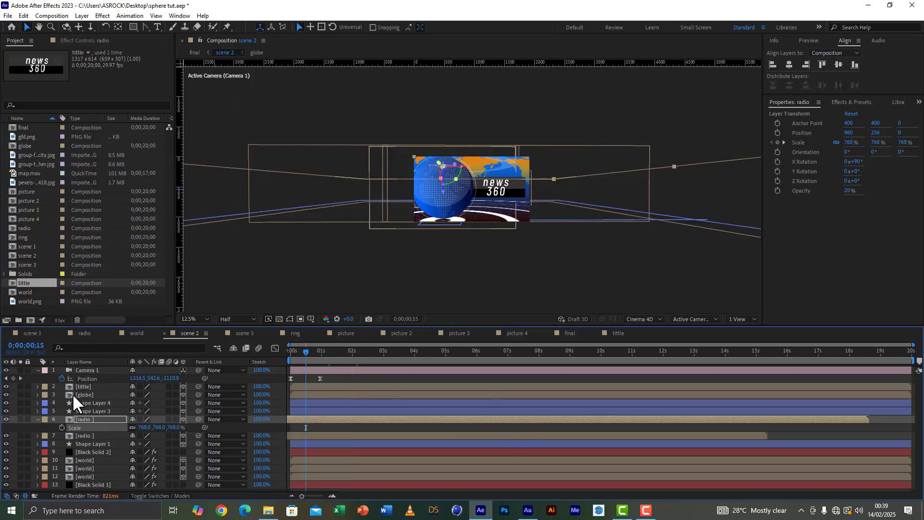
# Step: Keyframe the title's position at 0;00;00;28, with an earlier keyframe at about 0;00;00;11 placing it left of the globe at X about -1048.8
pyautogui.click(85, 386)
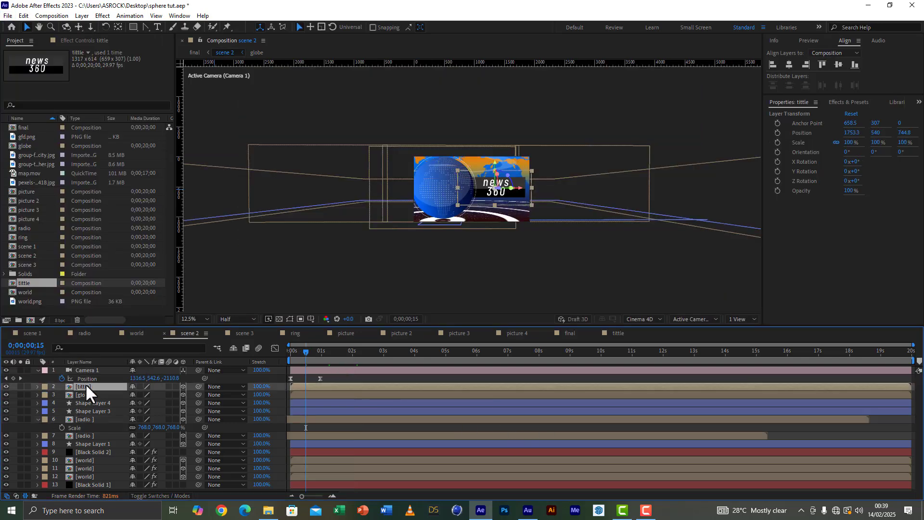
pyautogui.press('p')
pyautogui.click(318, 354)
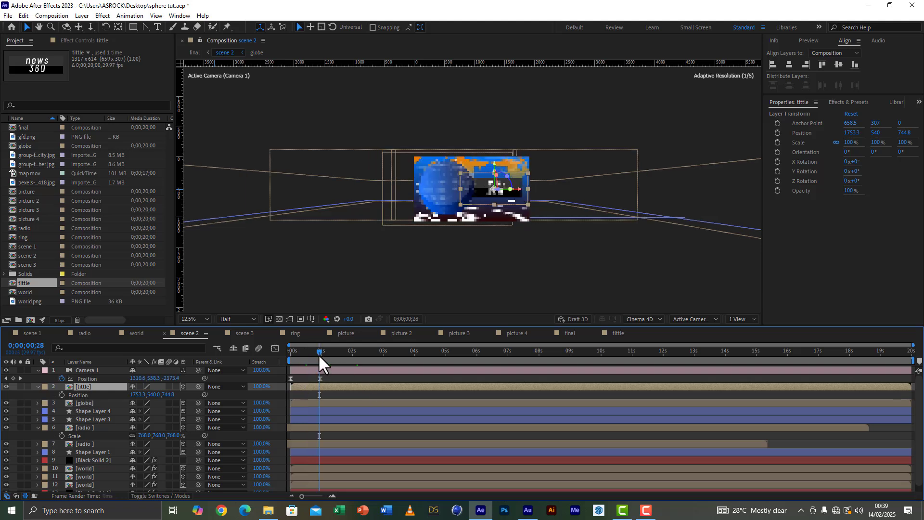
pyautogui.click(61, 395)
pyautogui.click(308, 354)
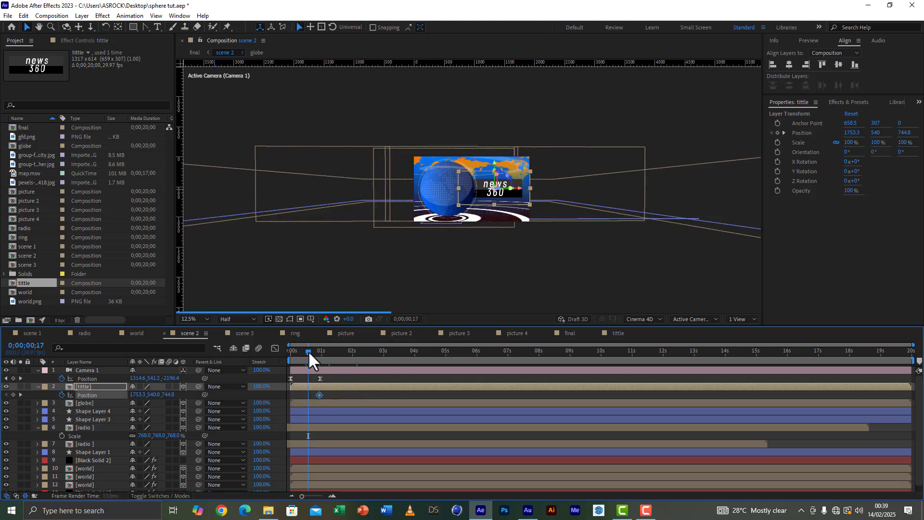
pyautogui.moveTo(519, 188); pyautogui.dragTo(366, 191)
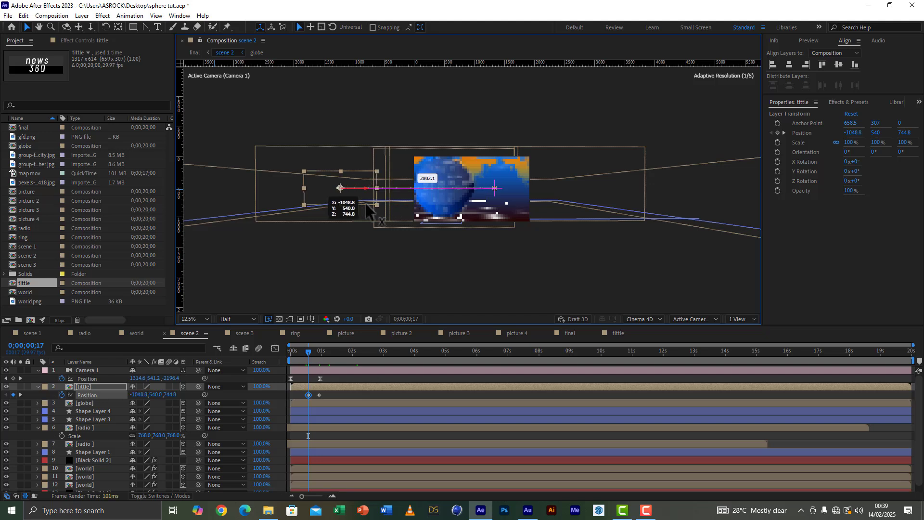
pyautogui.moveTo(308, 395); pyautogui.dragTo(303, 397)
# Step: Apply Easy Ease to both position keyframes of the title layer
pyautogui.click(319, 394)
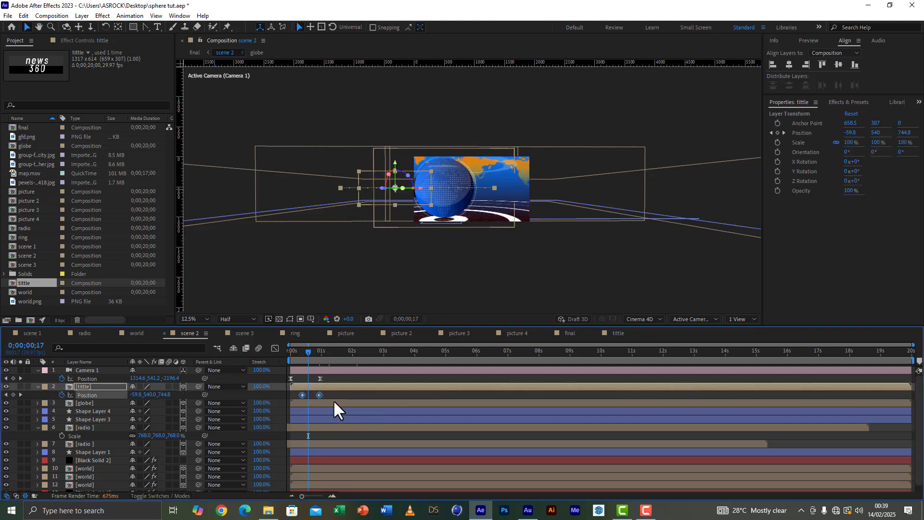
pyautogui.rightClick(319, 394)
pyautogui.moveTo(413, 388)
pyautogui.click(462, 419)
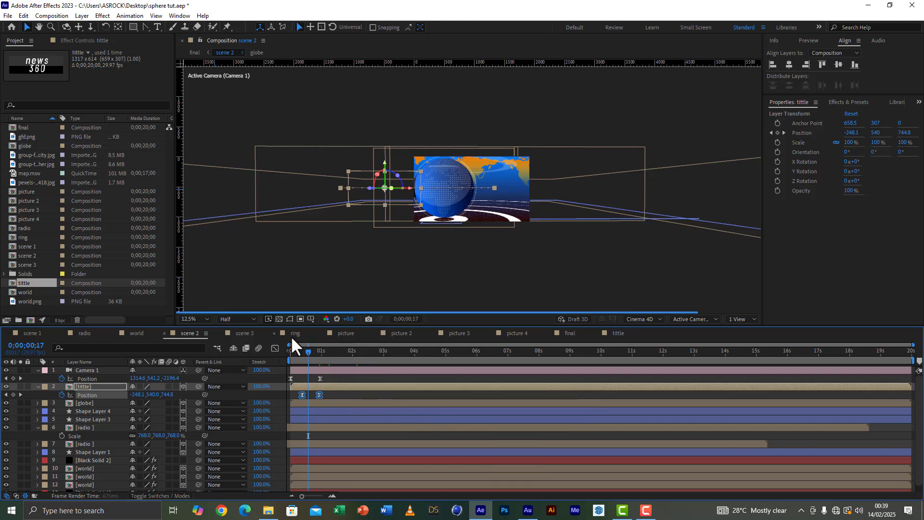
# Step: Reshape the title's position speed graph so the move starts fast and slows gradually into the last keyframe
pyautogui.moveTo(912, 346); pyautogui.dragTo(477, 346)
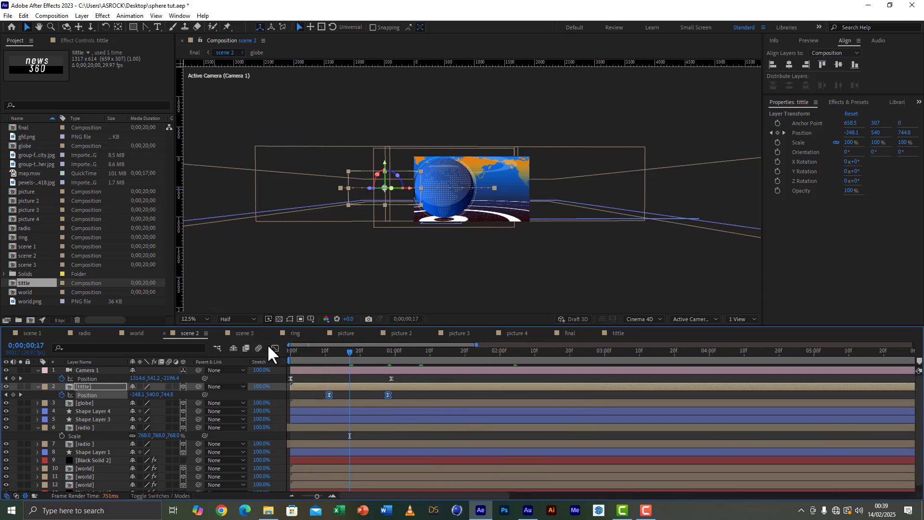
pyautogui.click(275, 348)
pyautogui.click(388, 469)
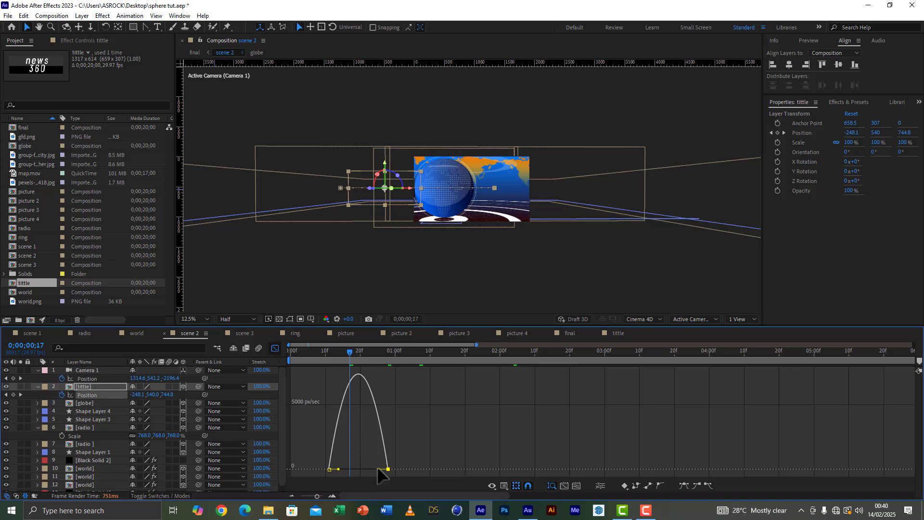
pyautogui.moveTo(379, 469); pyautogui.dragTo(328, 468)
pyautogui.click(275, 349)
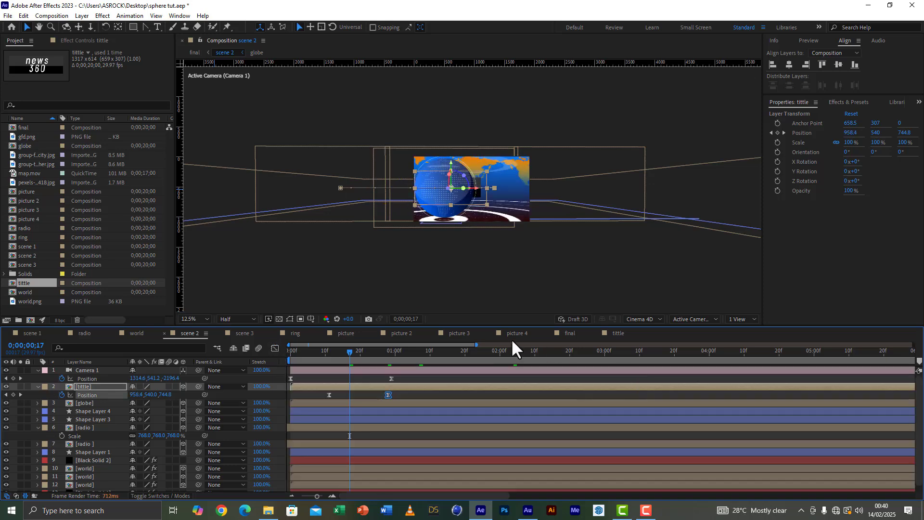
# Step: Save the project and preview the final composition from the beginning
pyautogui.click(564, 332)
pyautogui.click(7, 15)
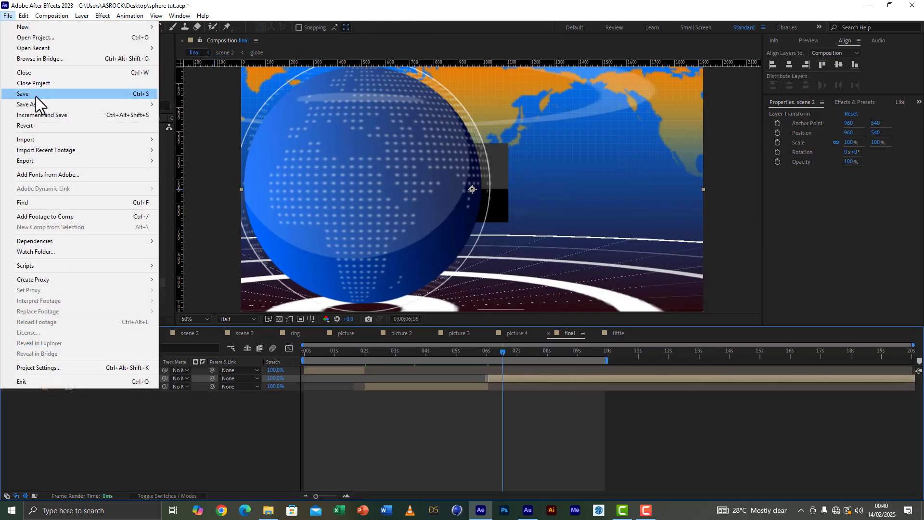
pyautogui.click(140, 93)
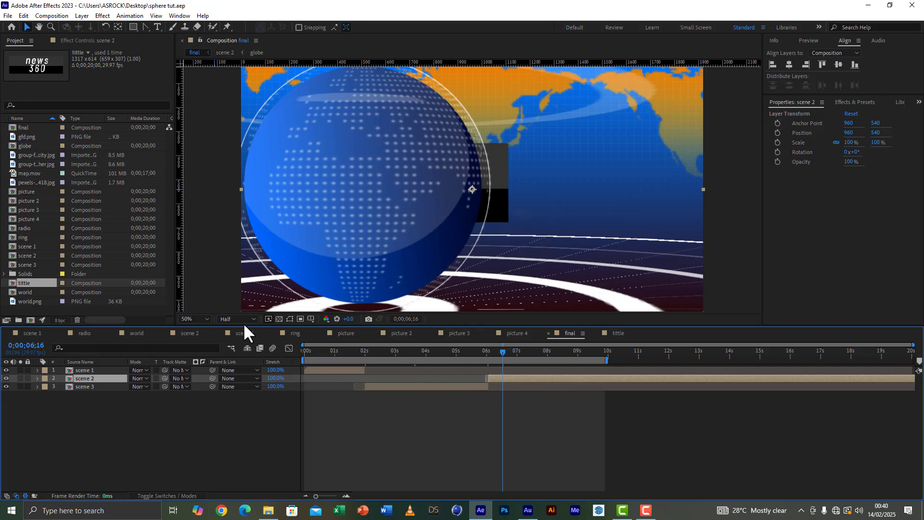
pyautogui.press('space')
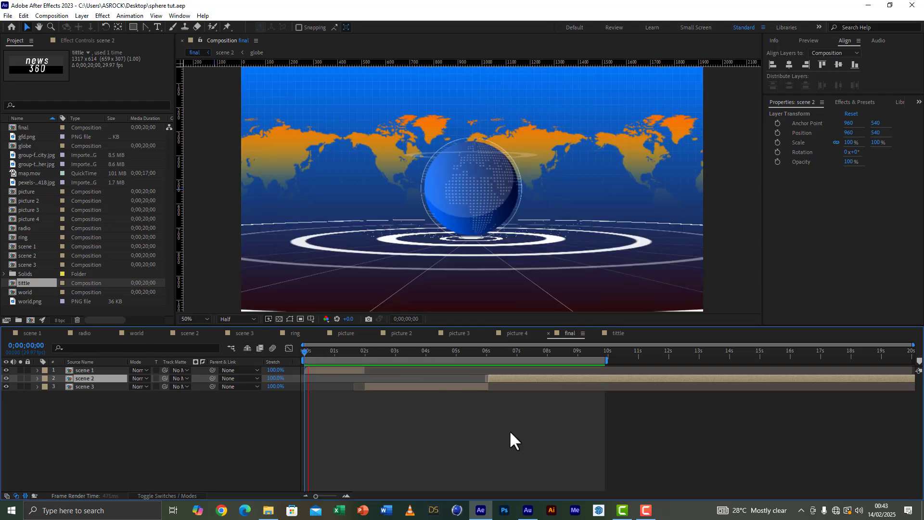